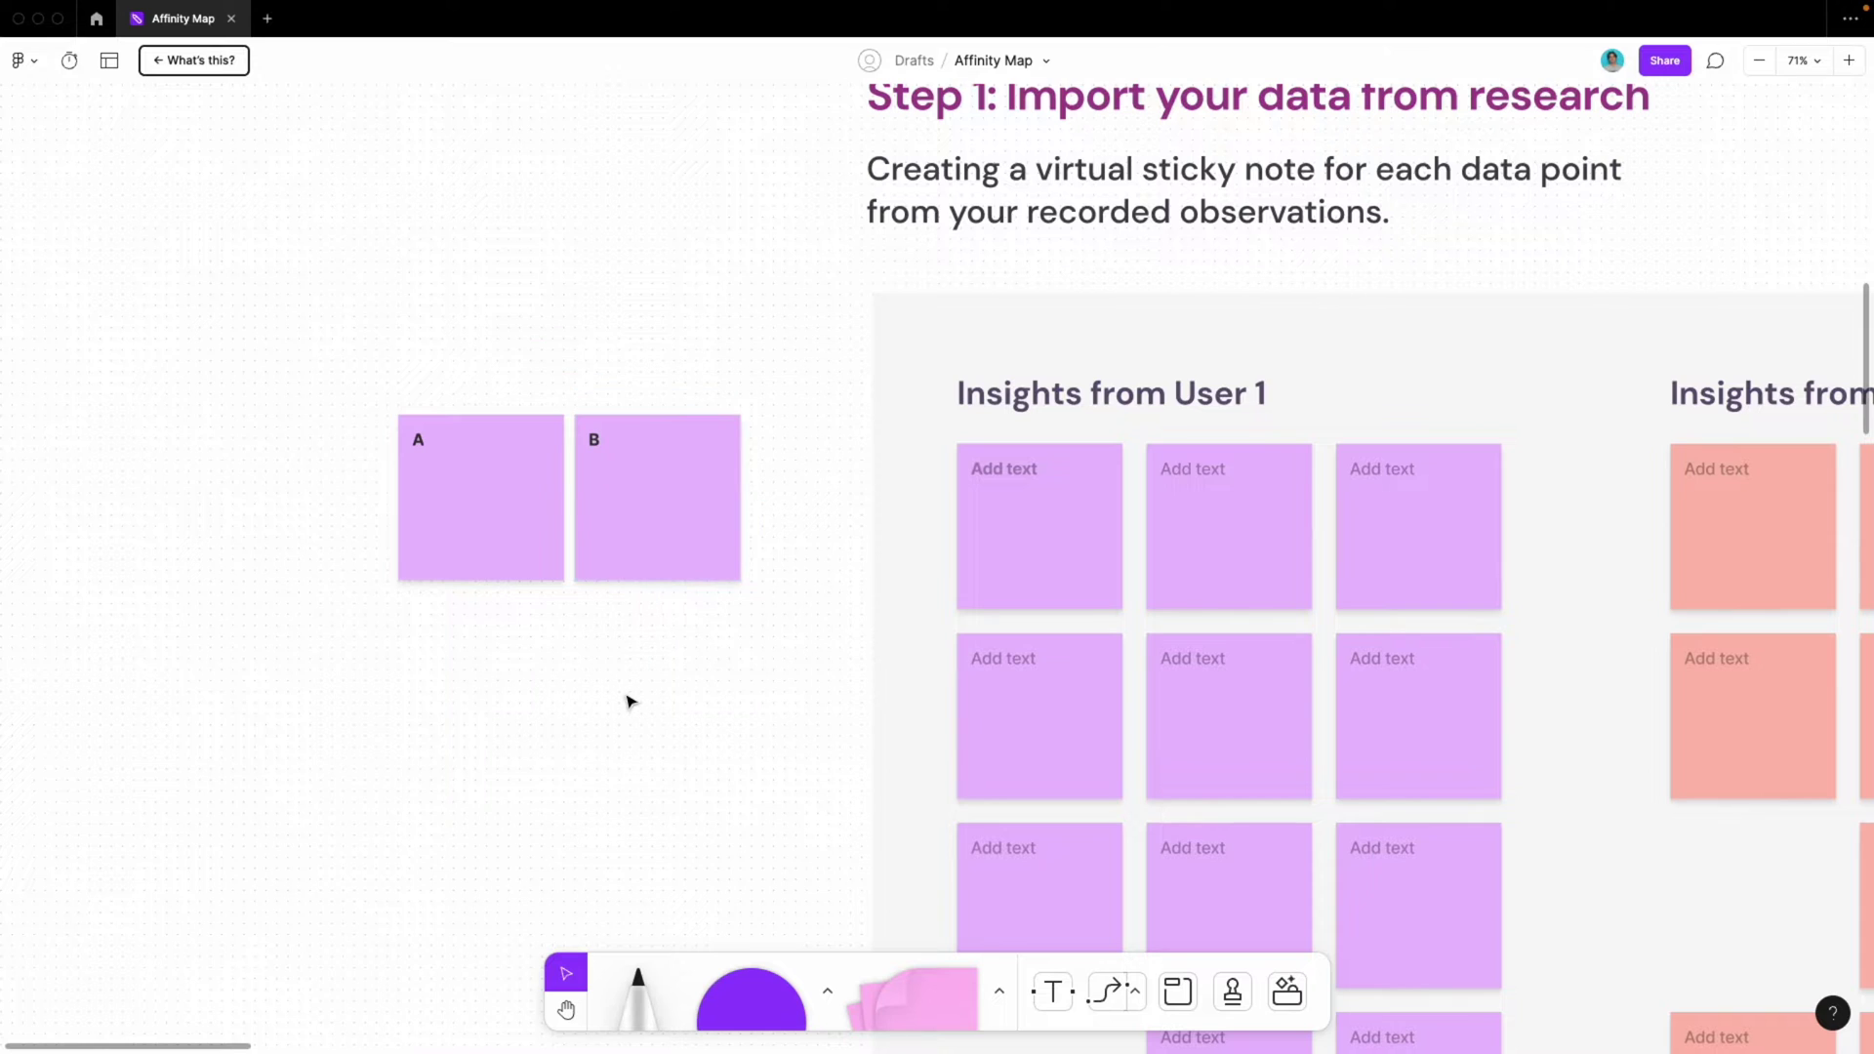
Zoom out and pan the board until the whole 'Insights from User' column grid is visible
scroll(628, 701, down, 5)
scroll(628, 701, down, 4)
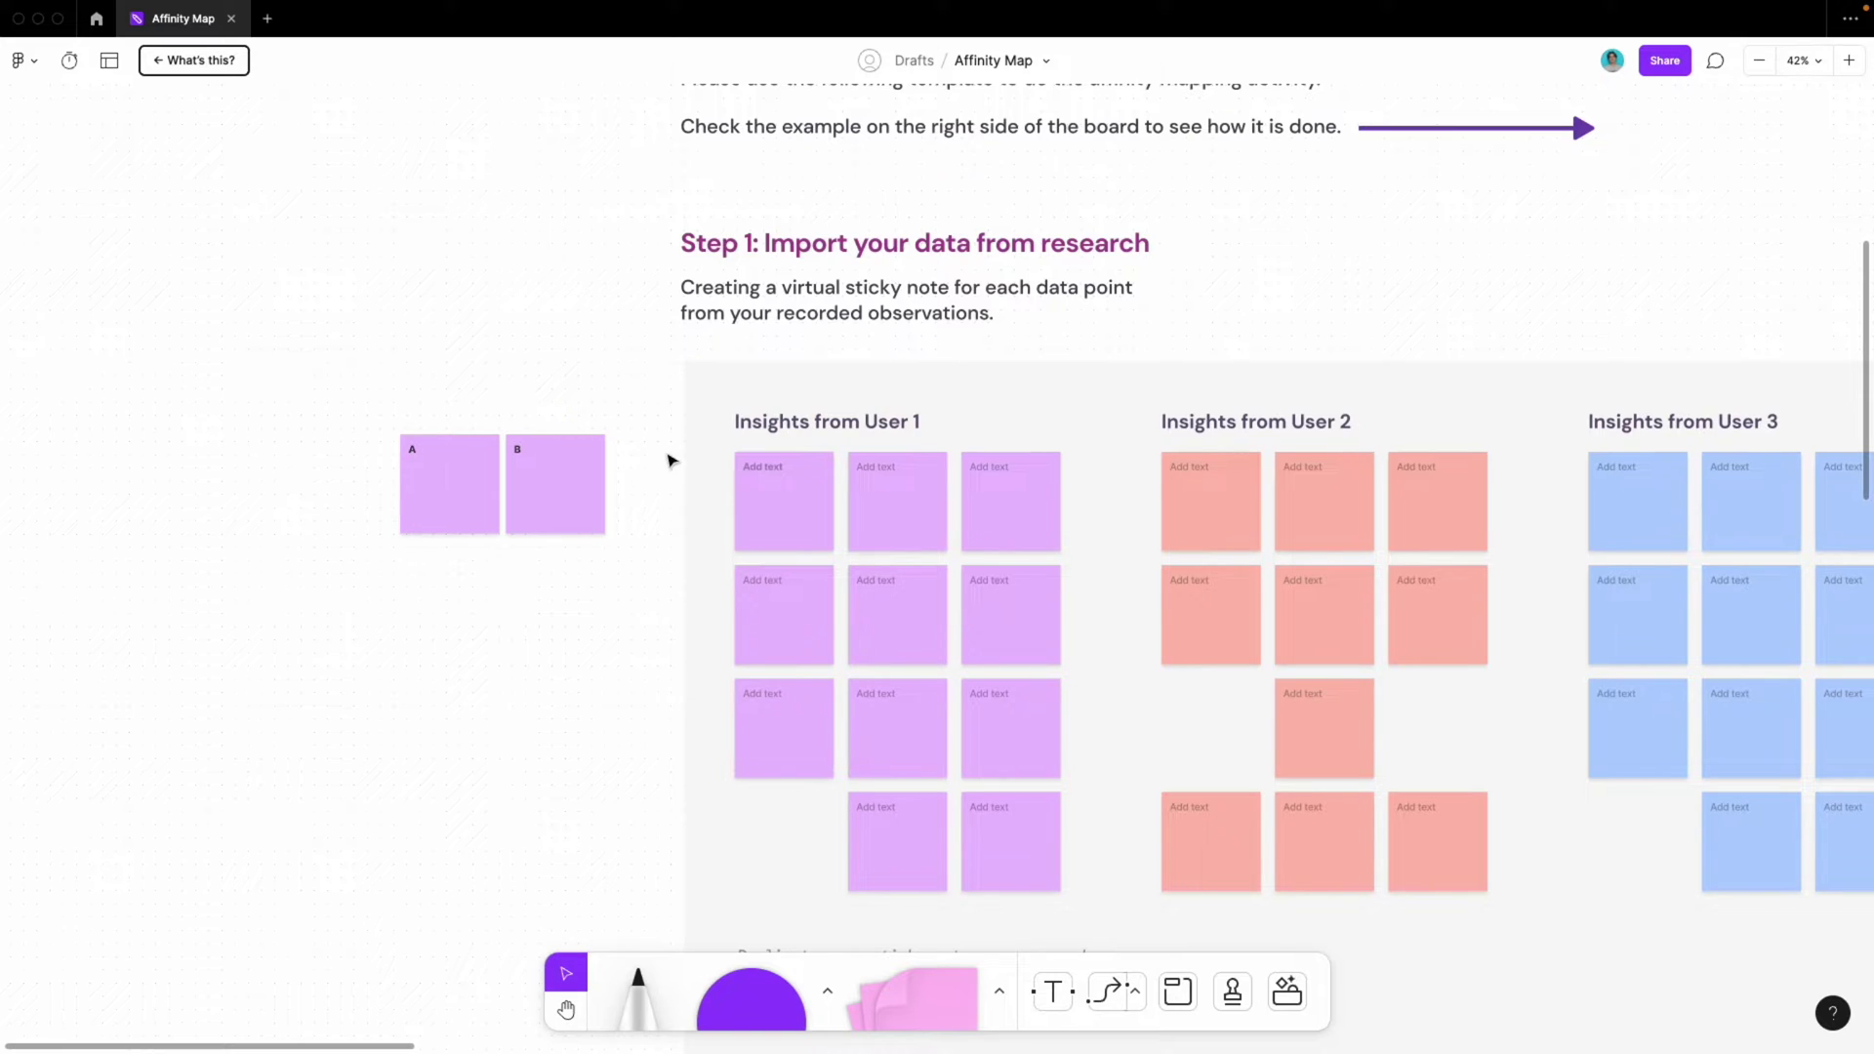
scroll(506, 527, right, 2)
scroll(507, 527, down, 1)
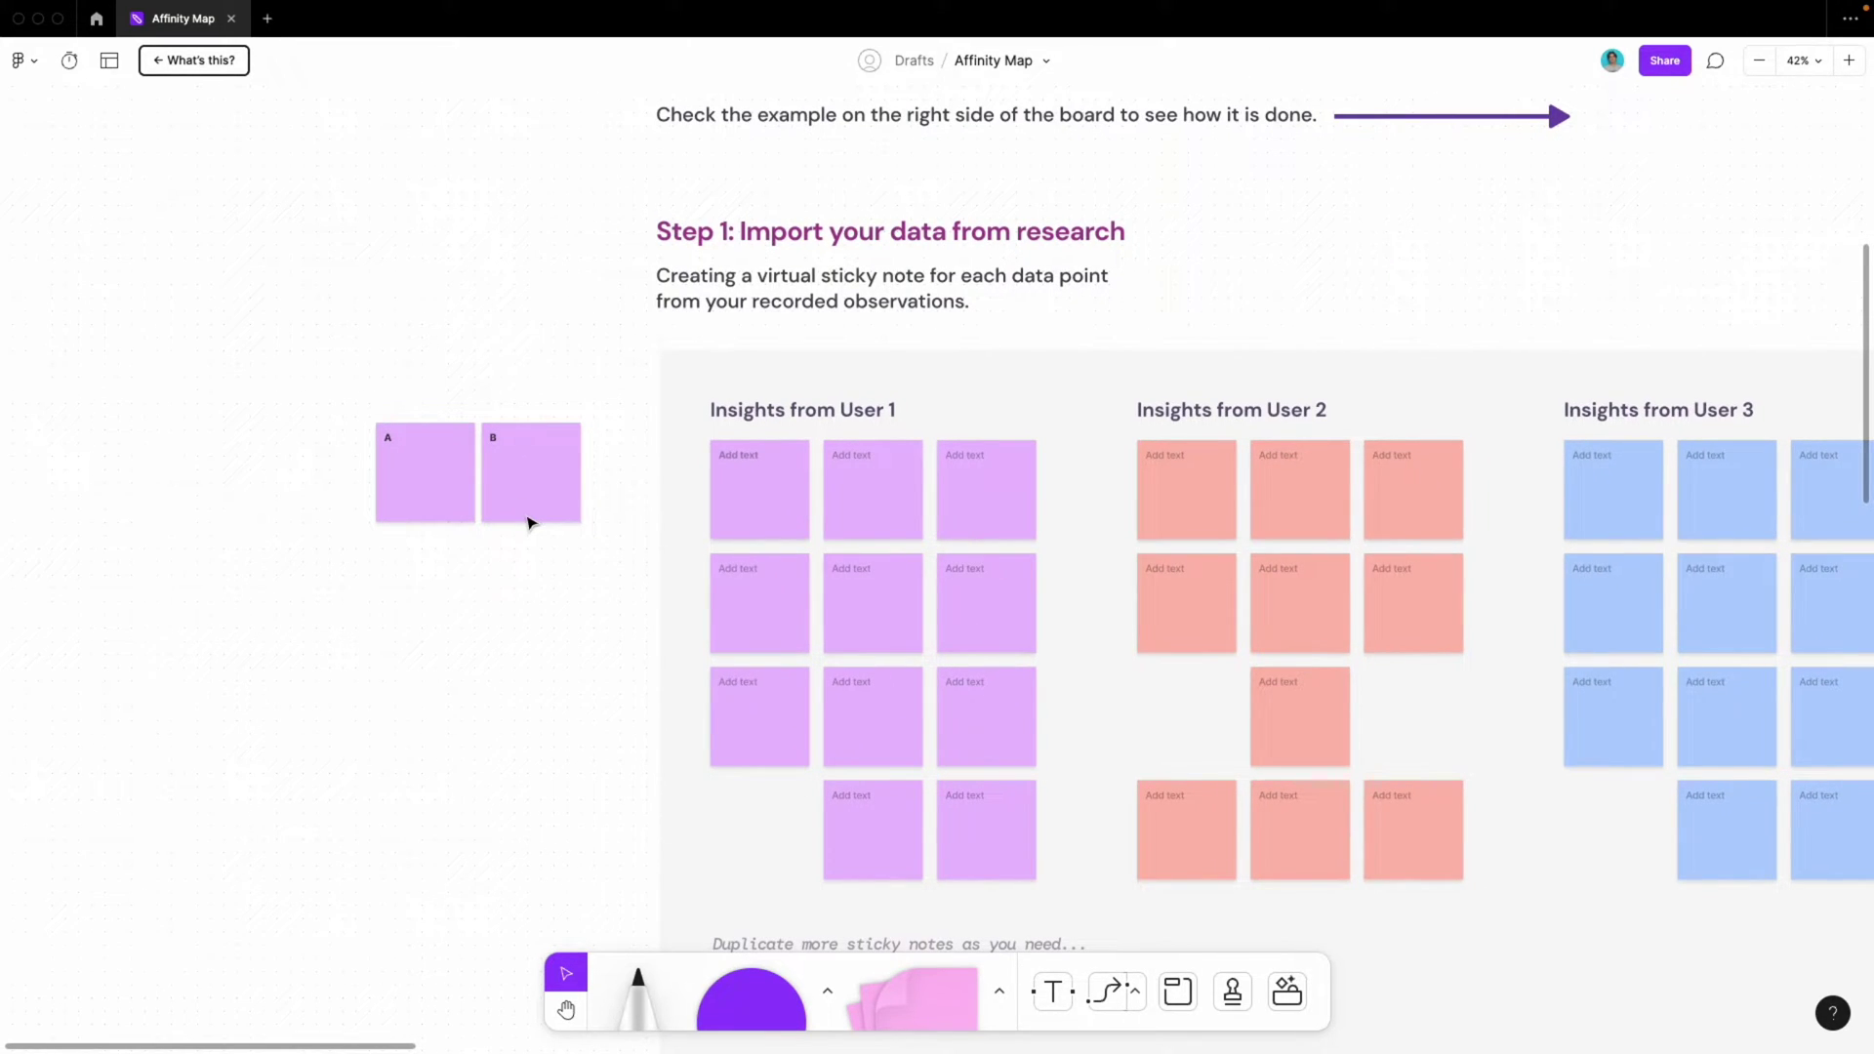
scroll(485, 485, right, 5)
scroll(485, 485, down, 1)
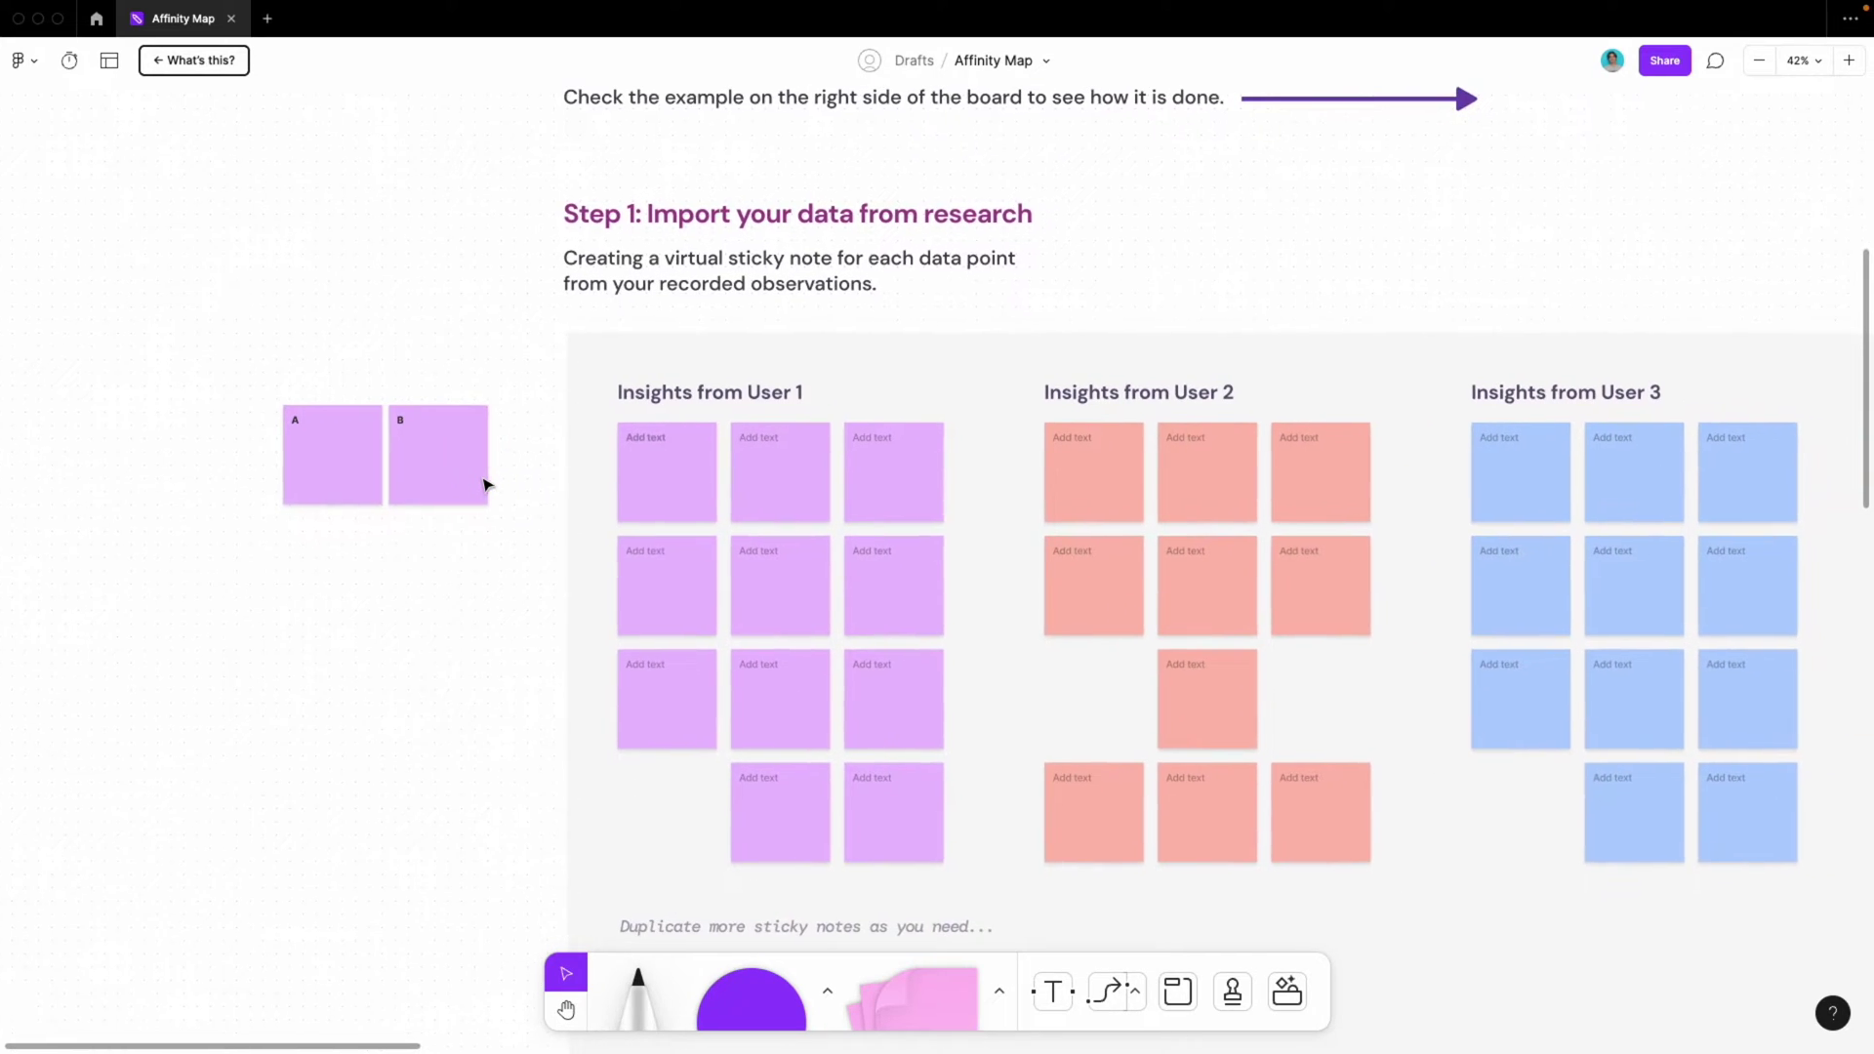
scroll(486, 486, right, 7)
scroll(485, 485, down, 2)
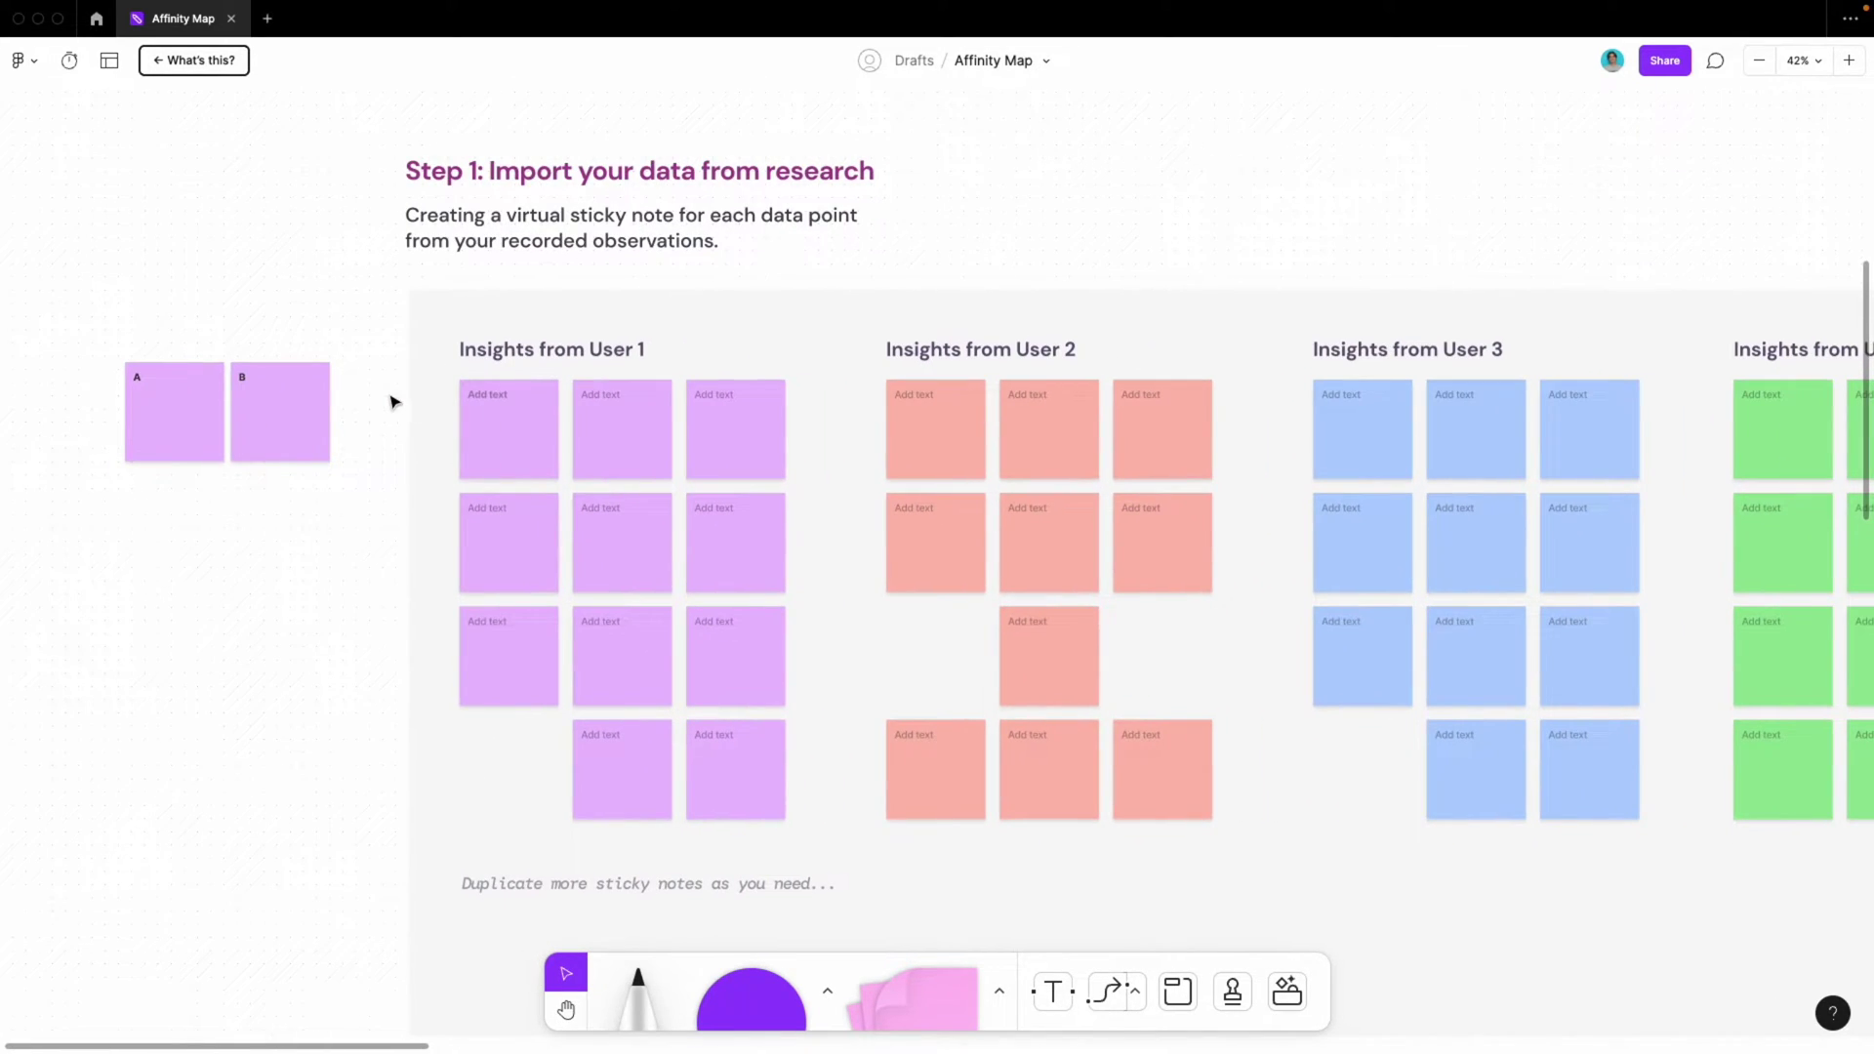
scroll(394, 401, left, 2)
scroll(394, 402, up, 1)
scroll(394, 401, down, 4)
scroll(392, 401, right, 3)
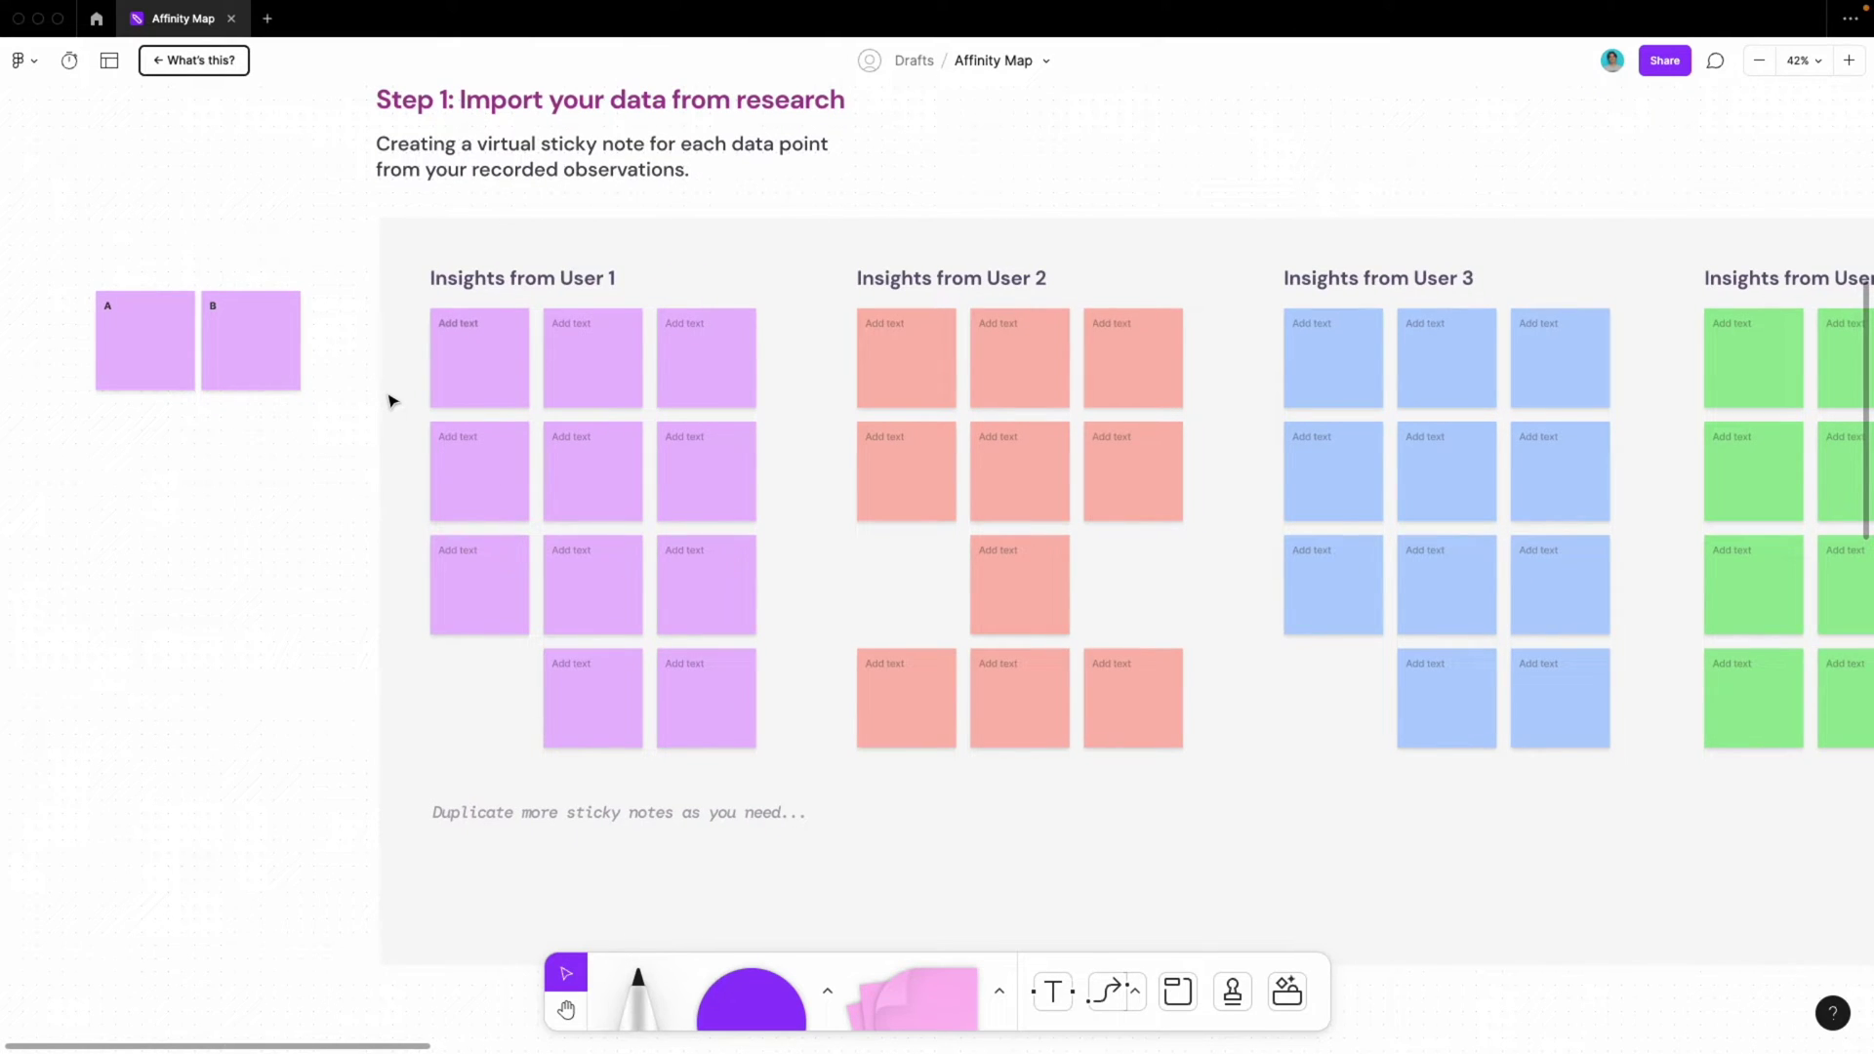
Replace 'User 1' and 'User 2' in the first two column headings with participant names
click(517, 278)
double_click(559, 278)
click(572, 278)
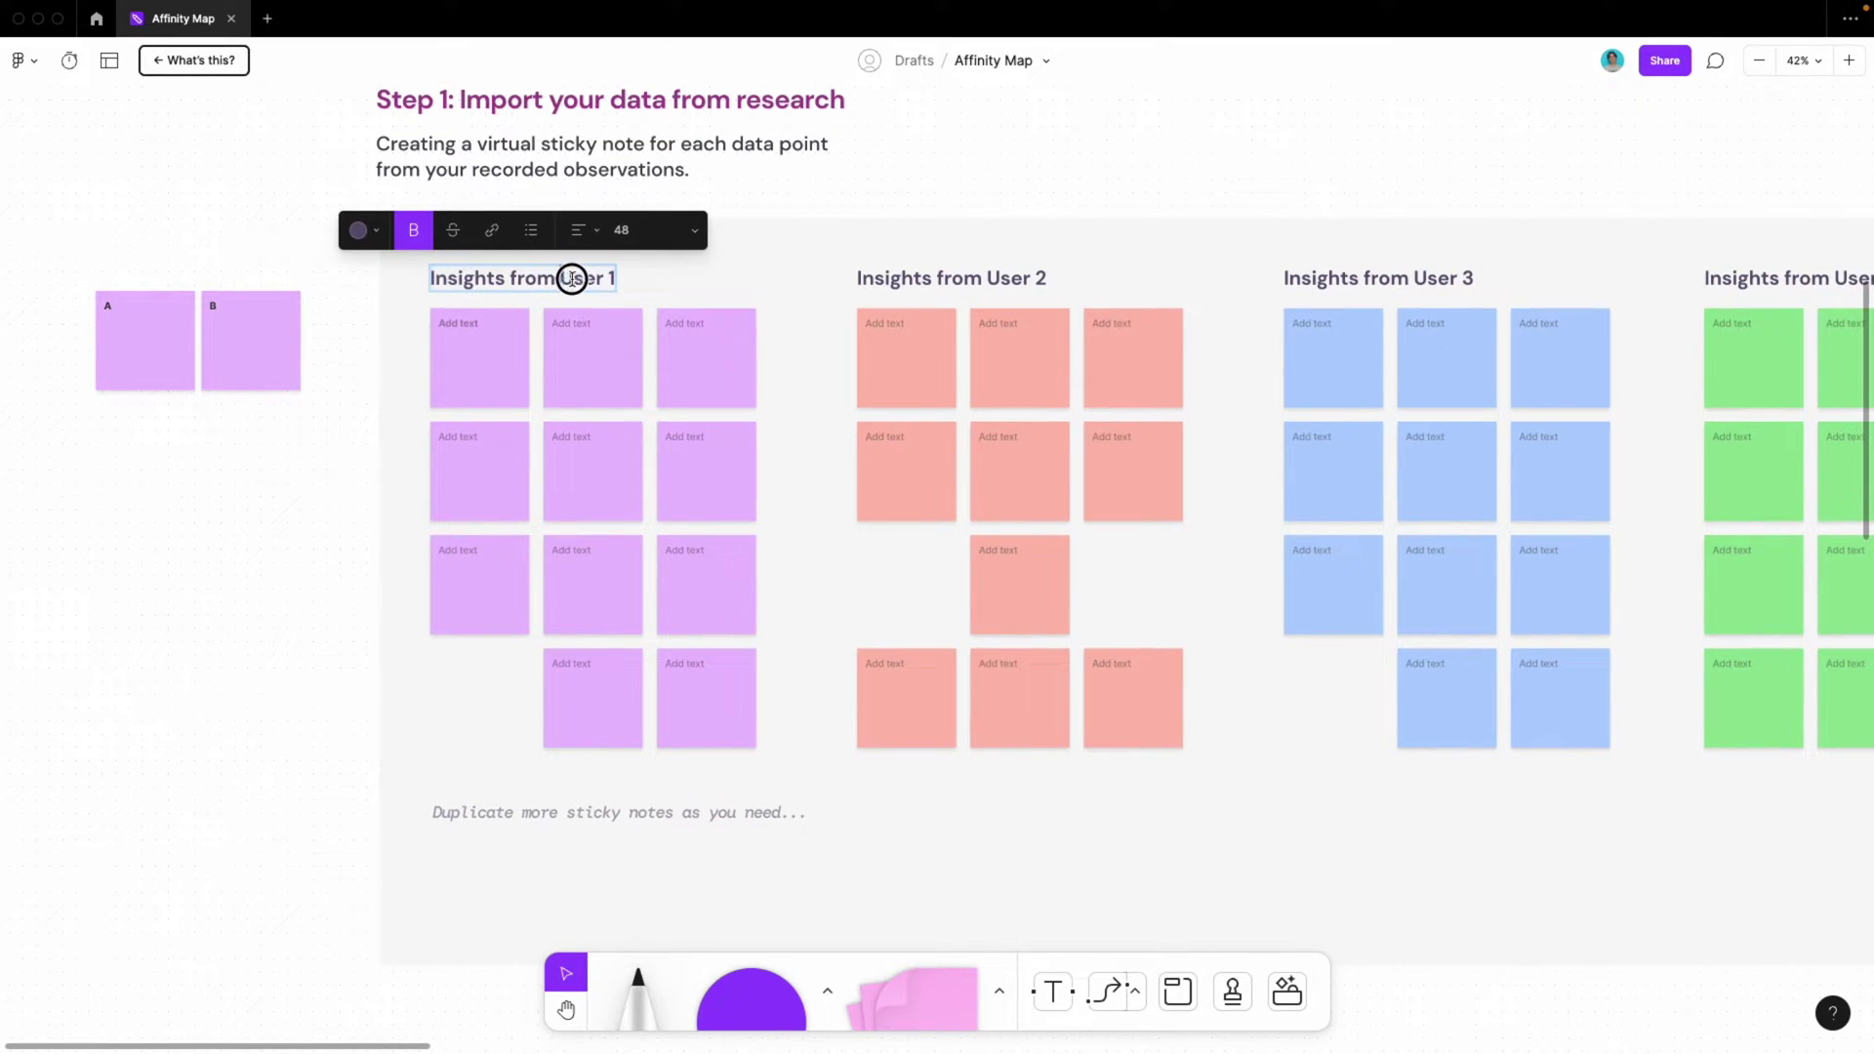
drag(572, 278, 649, 293)
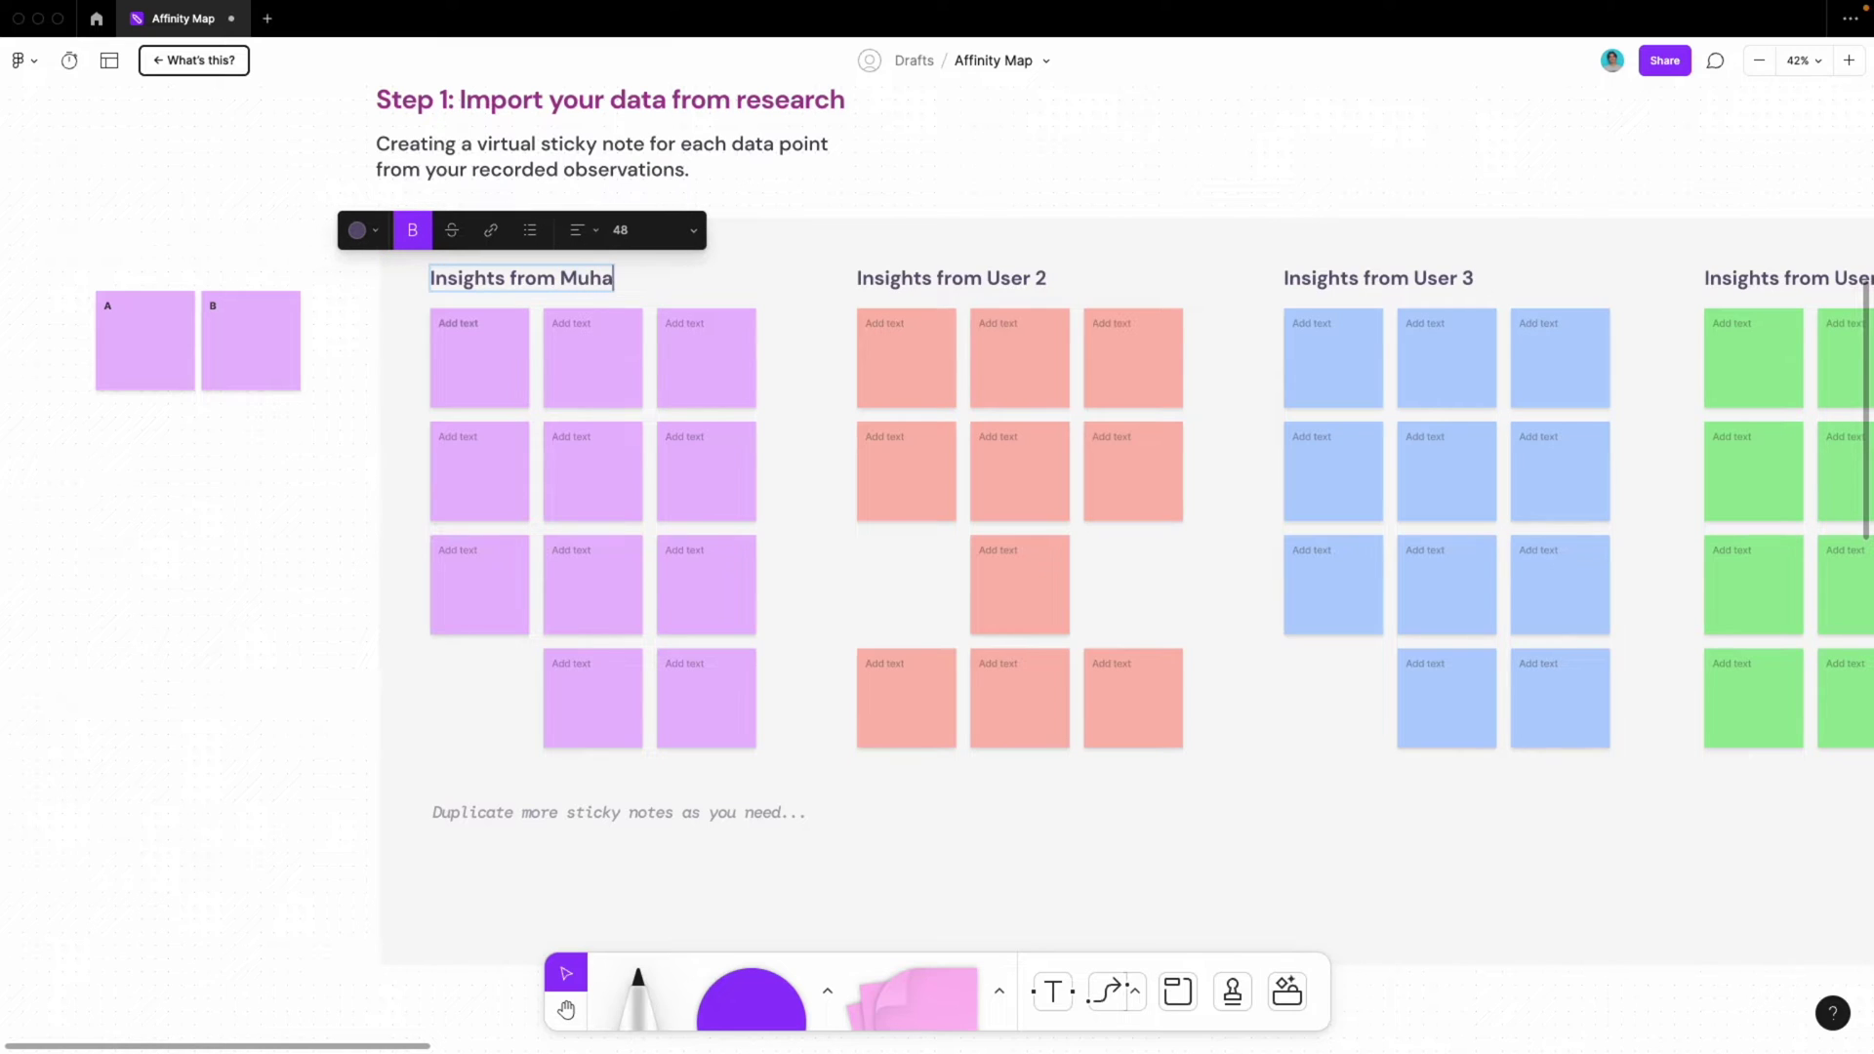
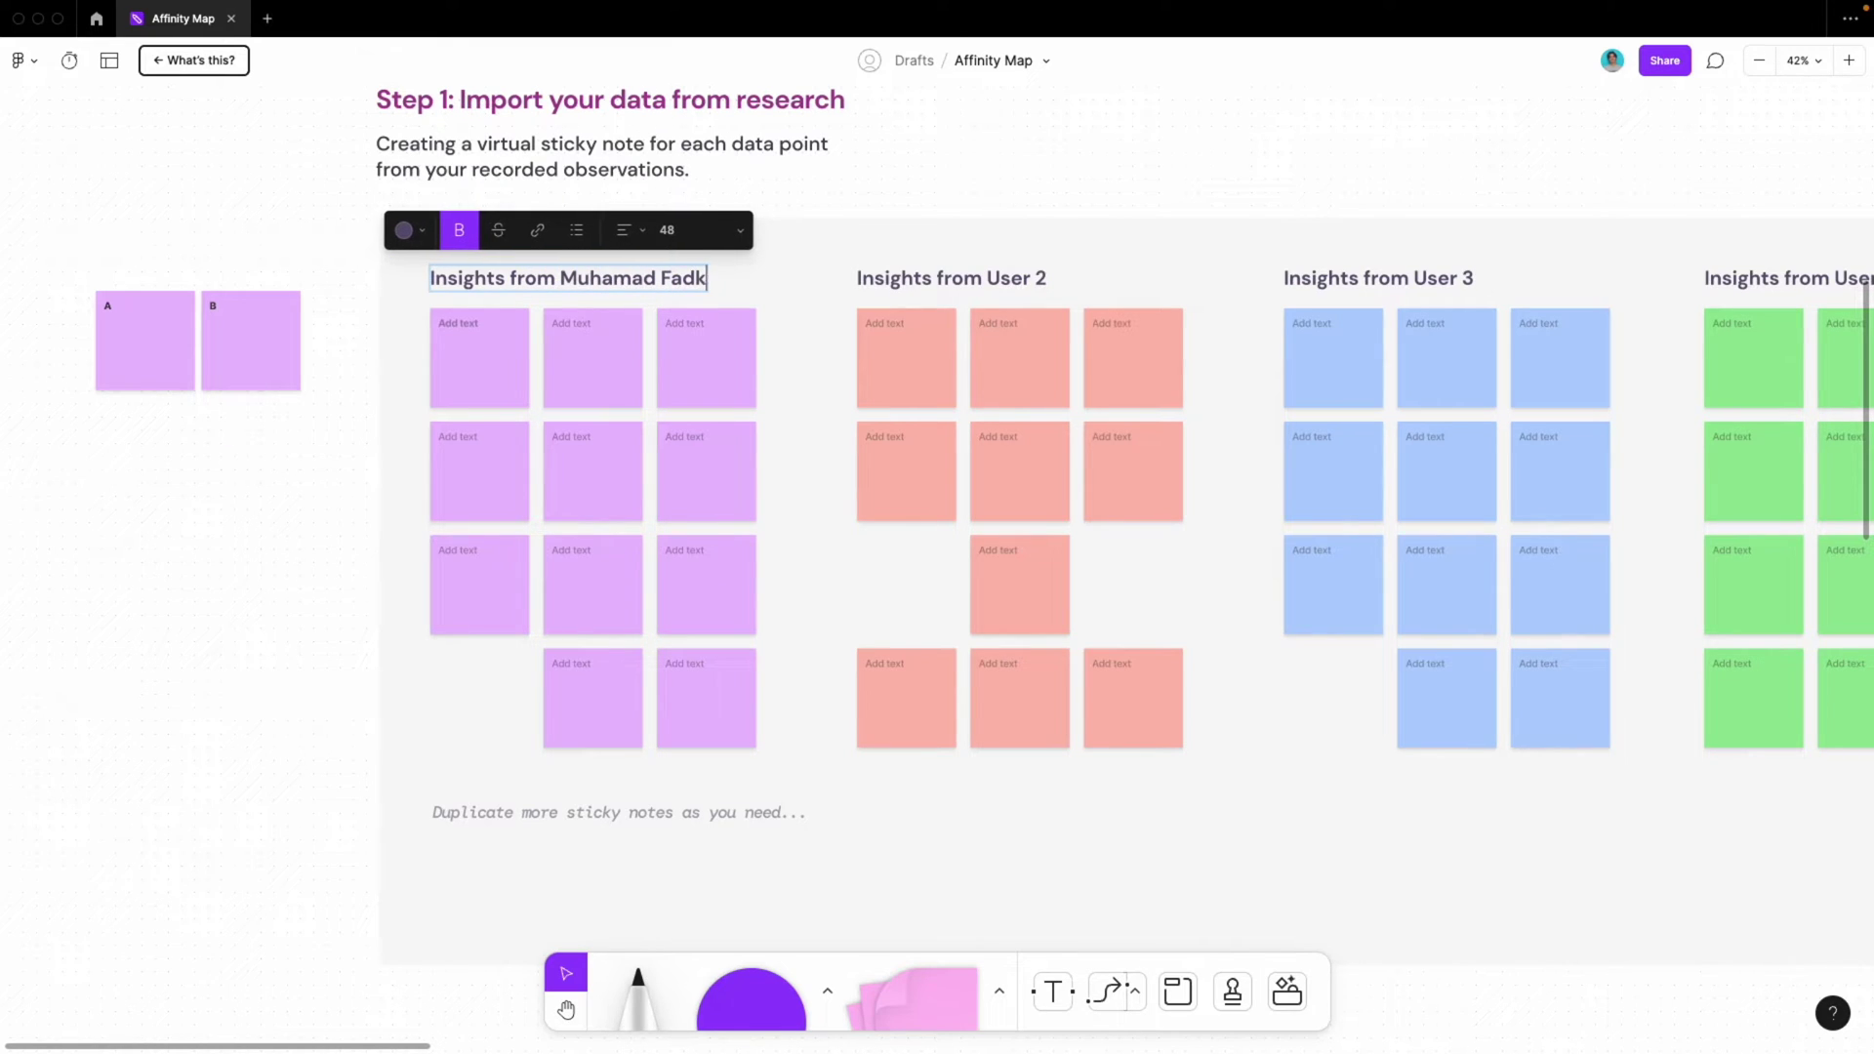
click(988, 278)
drag(985, 278, 1046, 278)
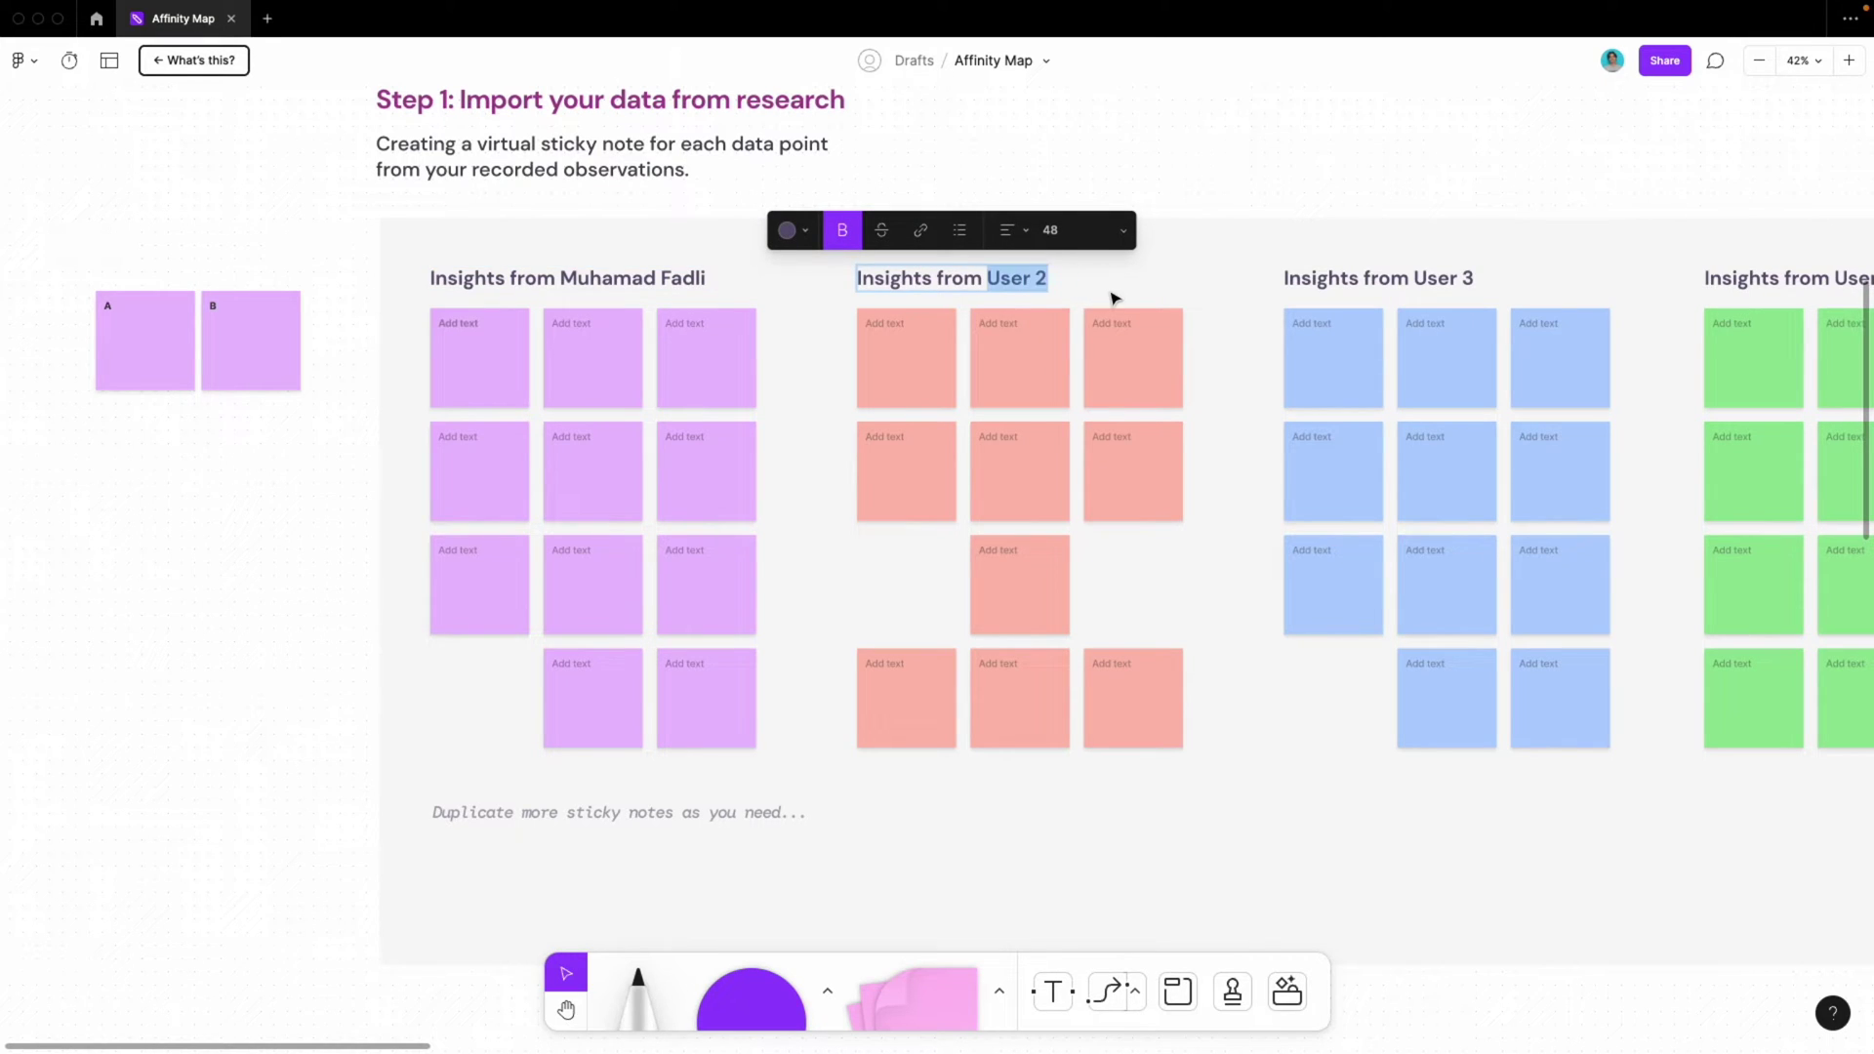
text(John Doe)
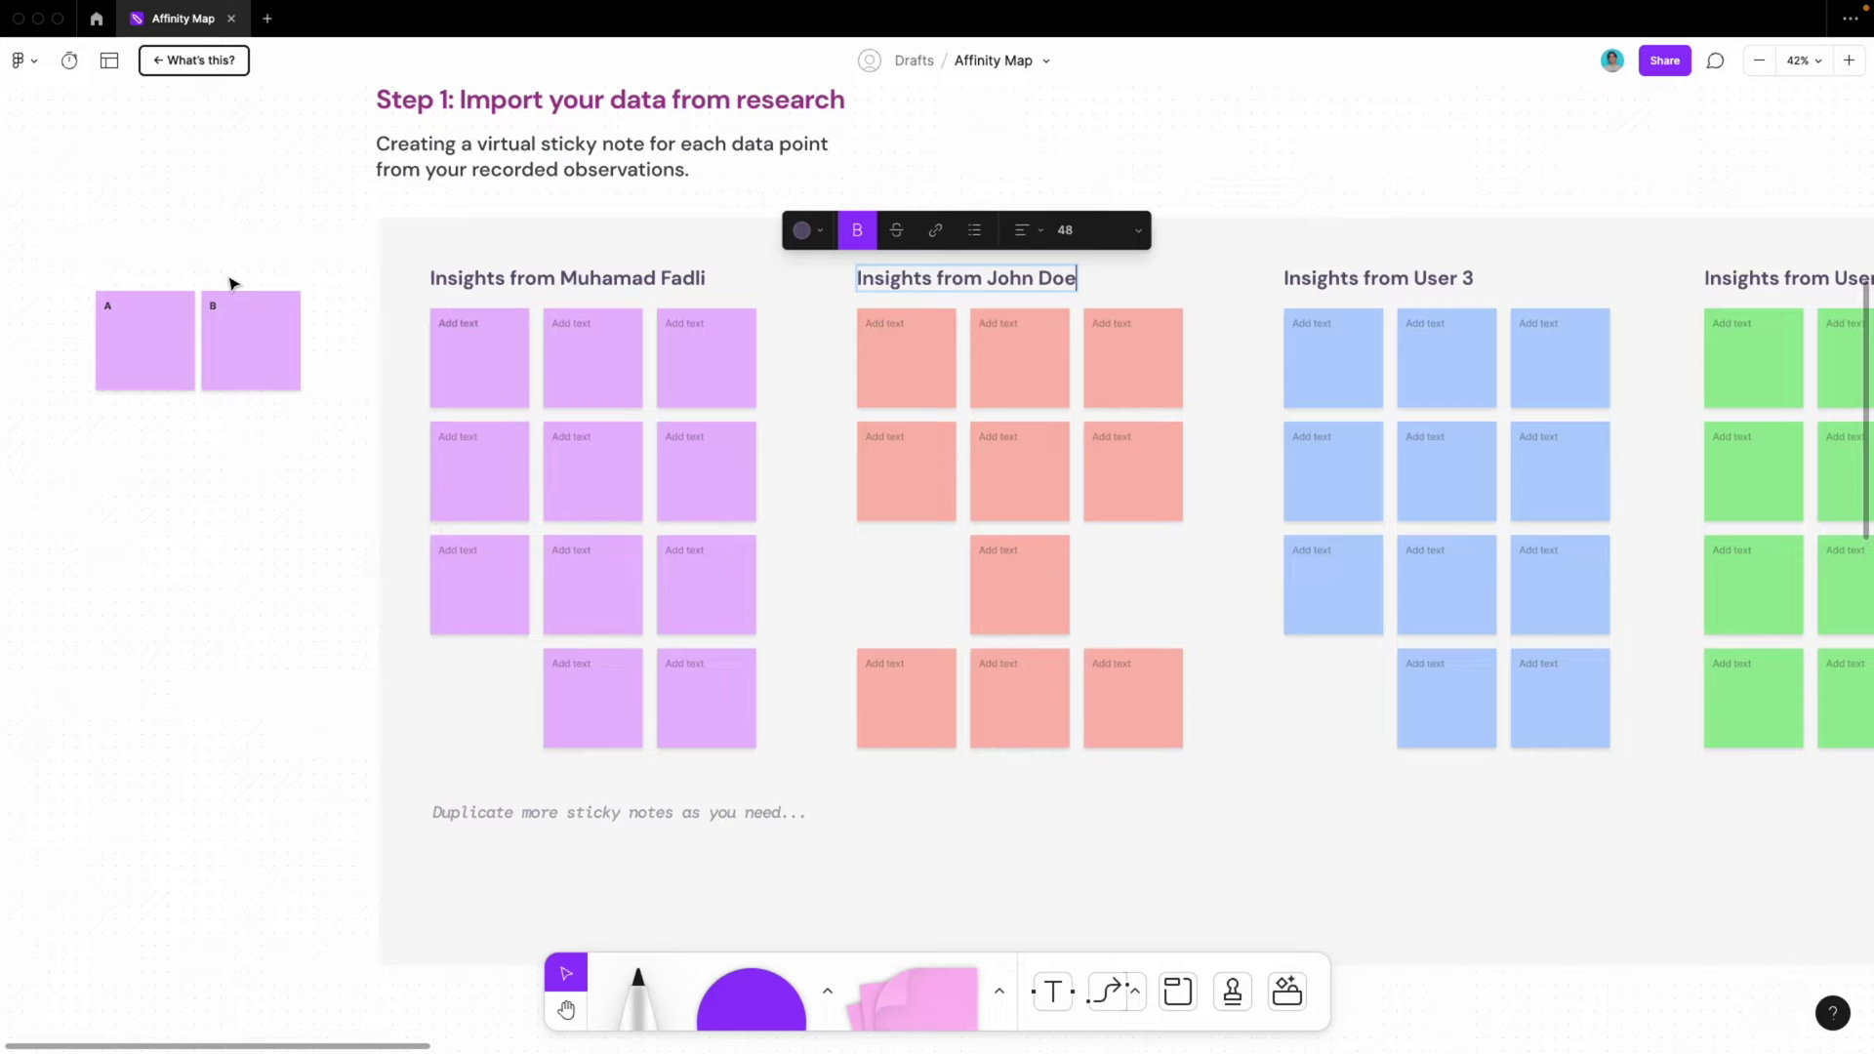
key(Escape)
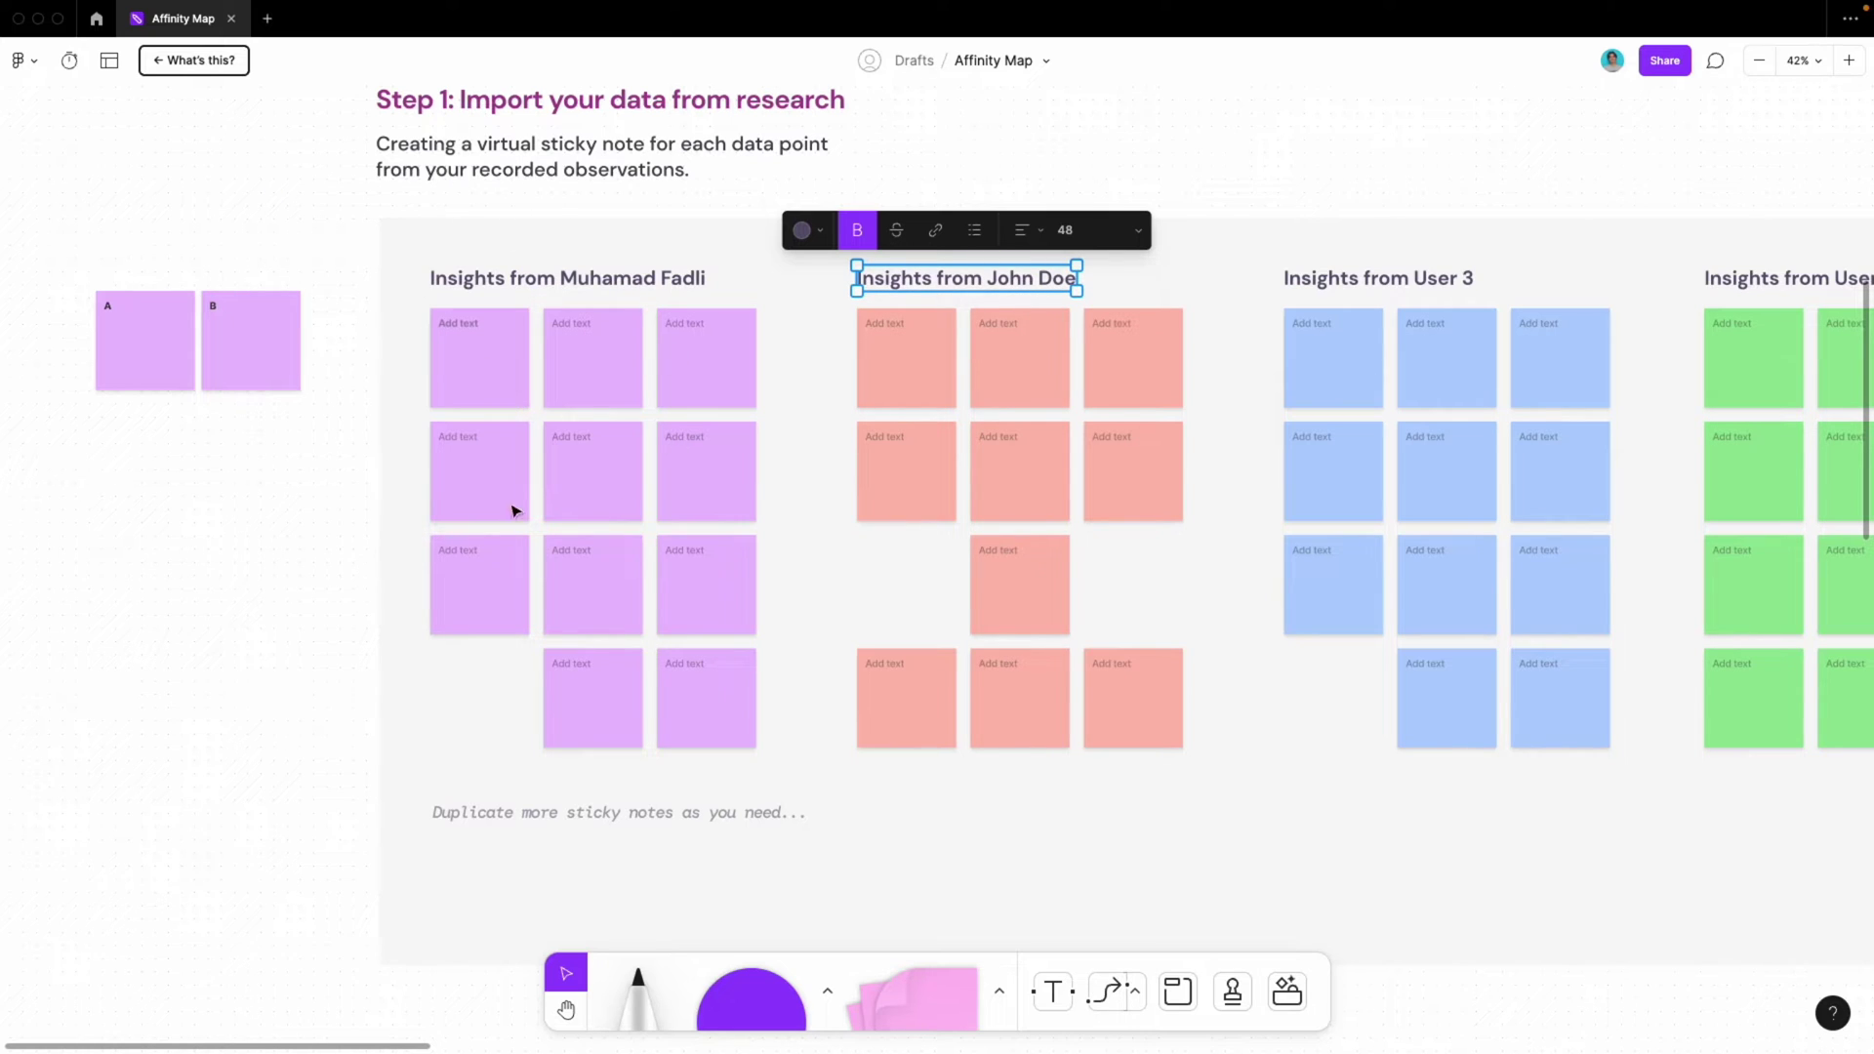
scroll(532, 488, right, 5)
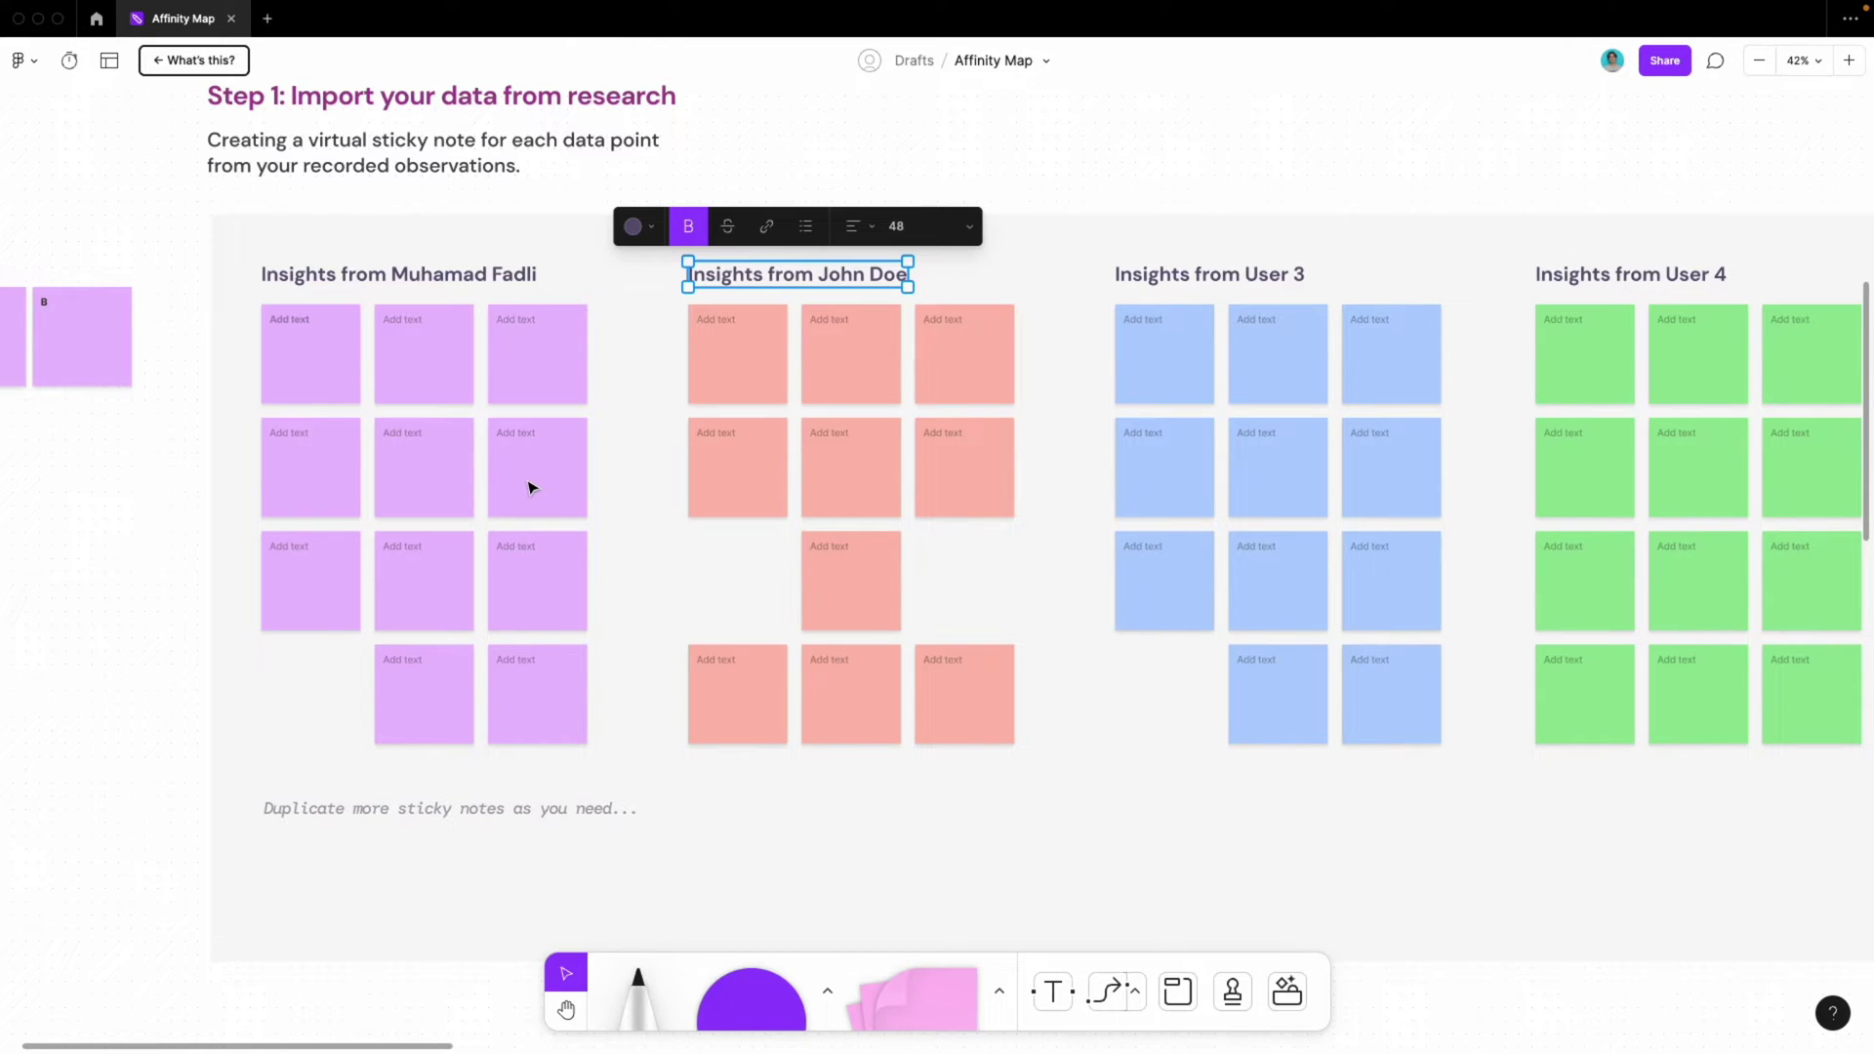
scroll(532, 488, right, 1)
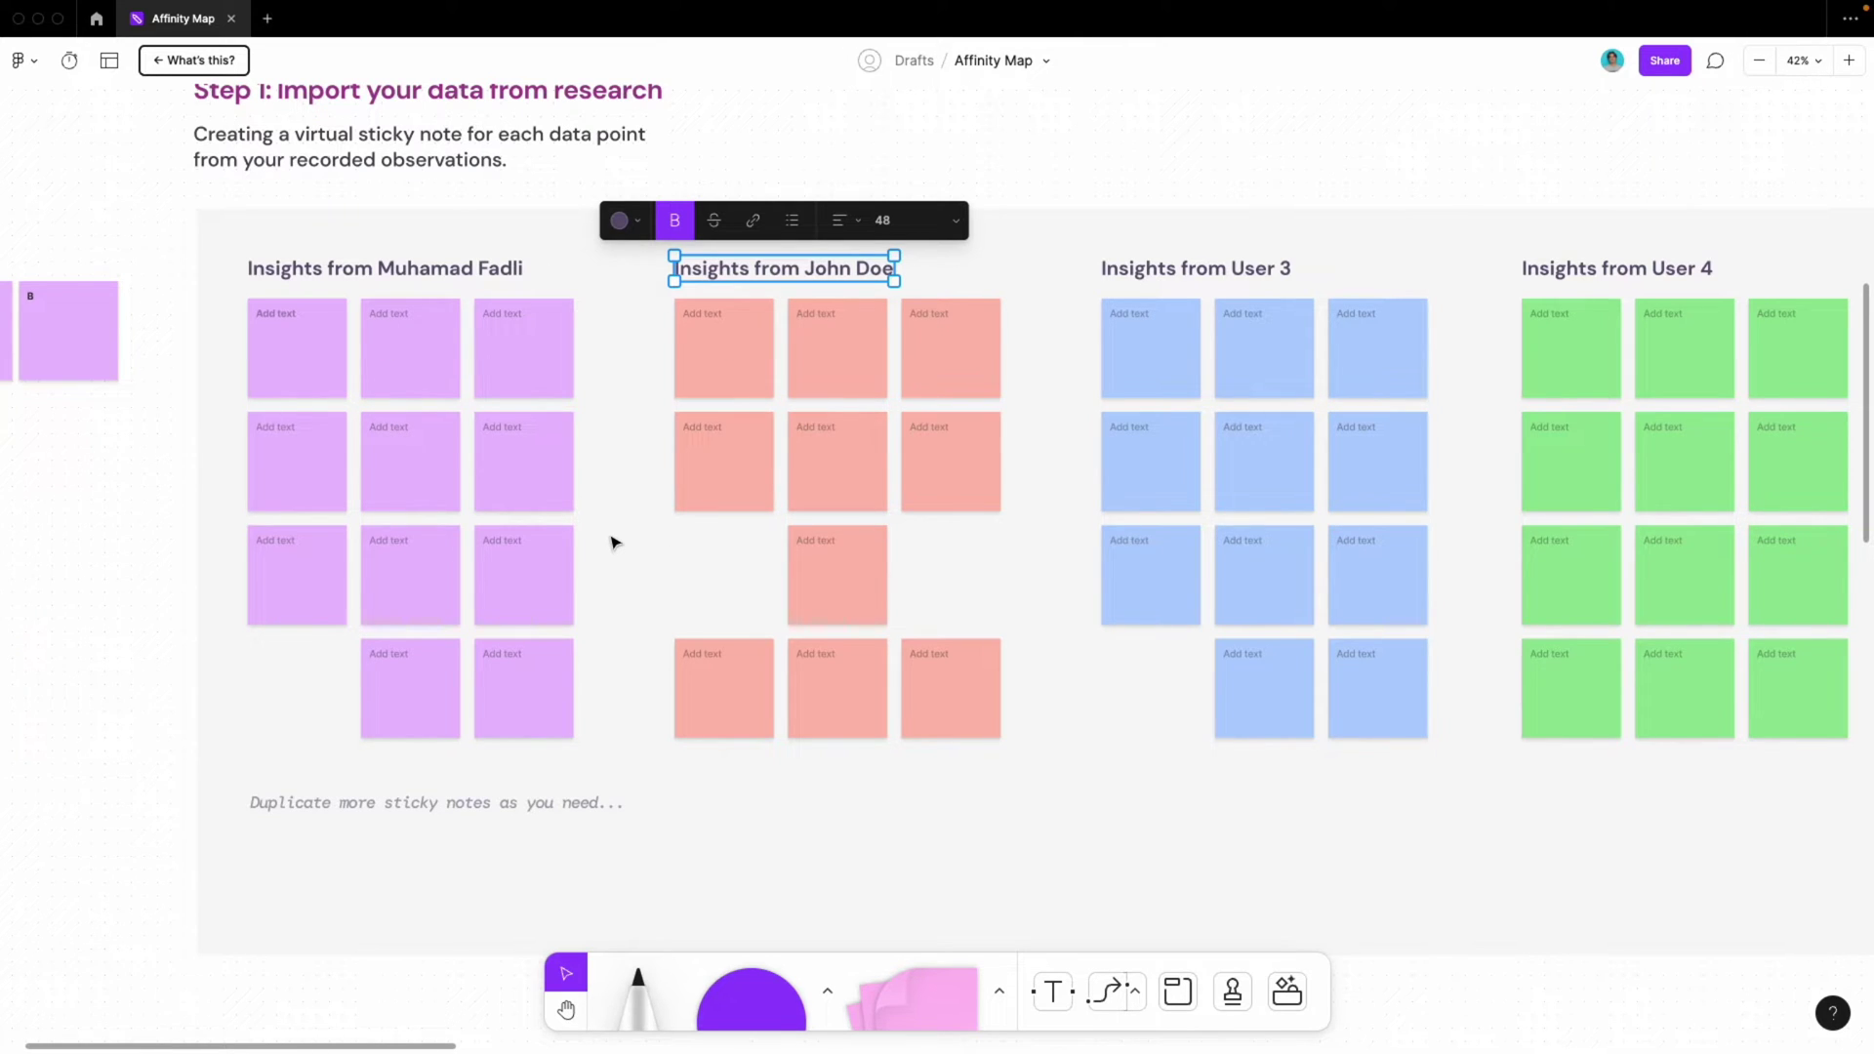
scroll(611, 542, down, 3)
scroll(611, 542, down, 10)
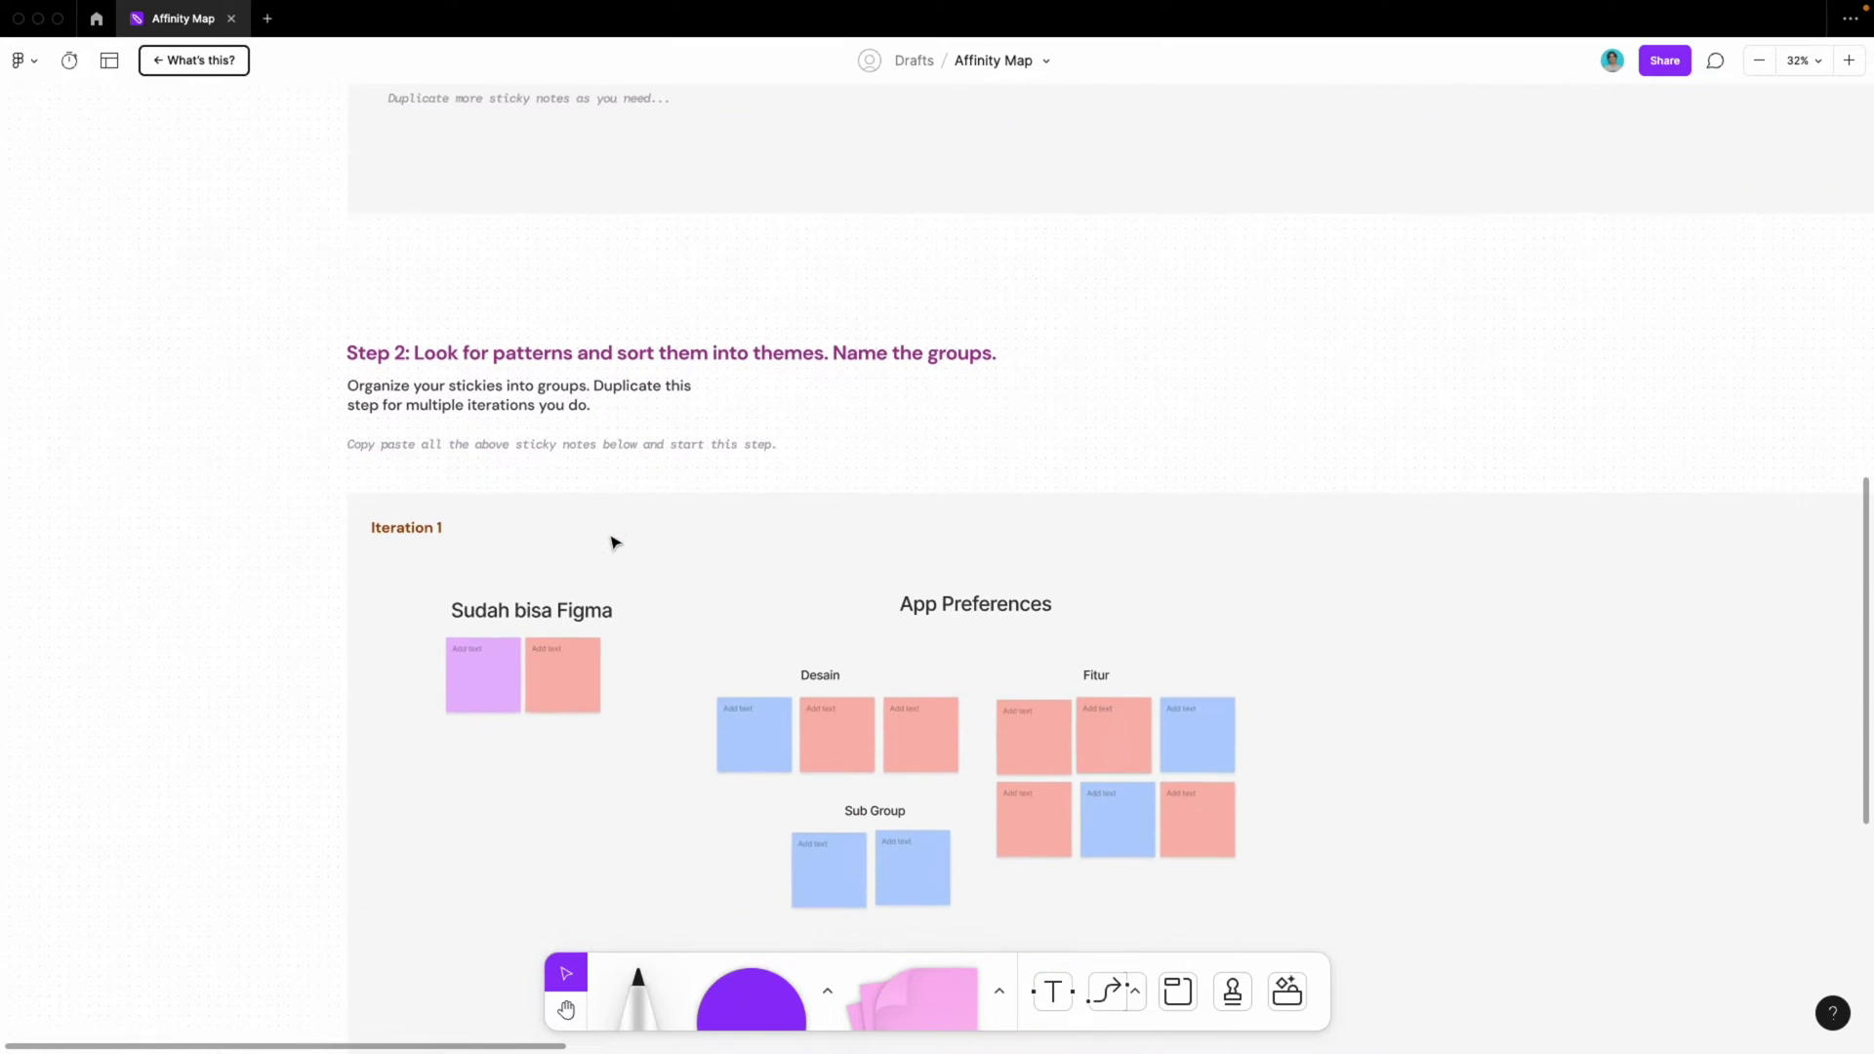
scroll(611, 542, down, 2)
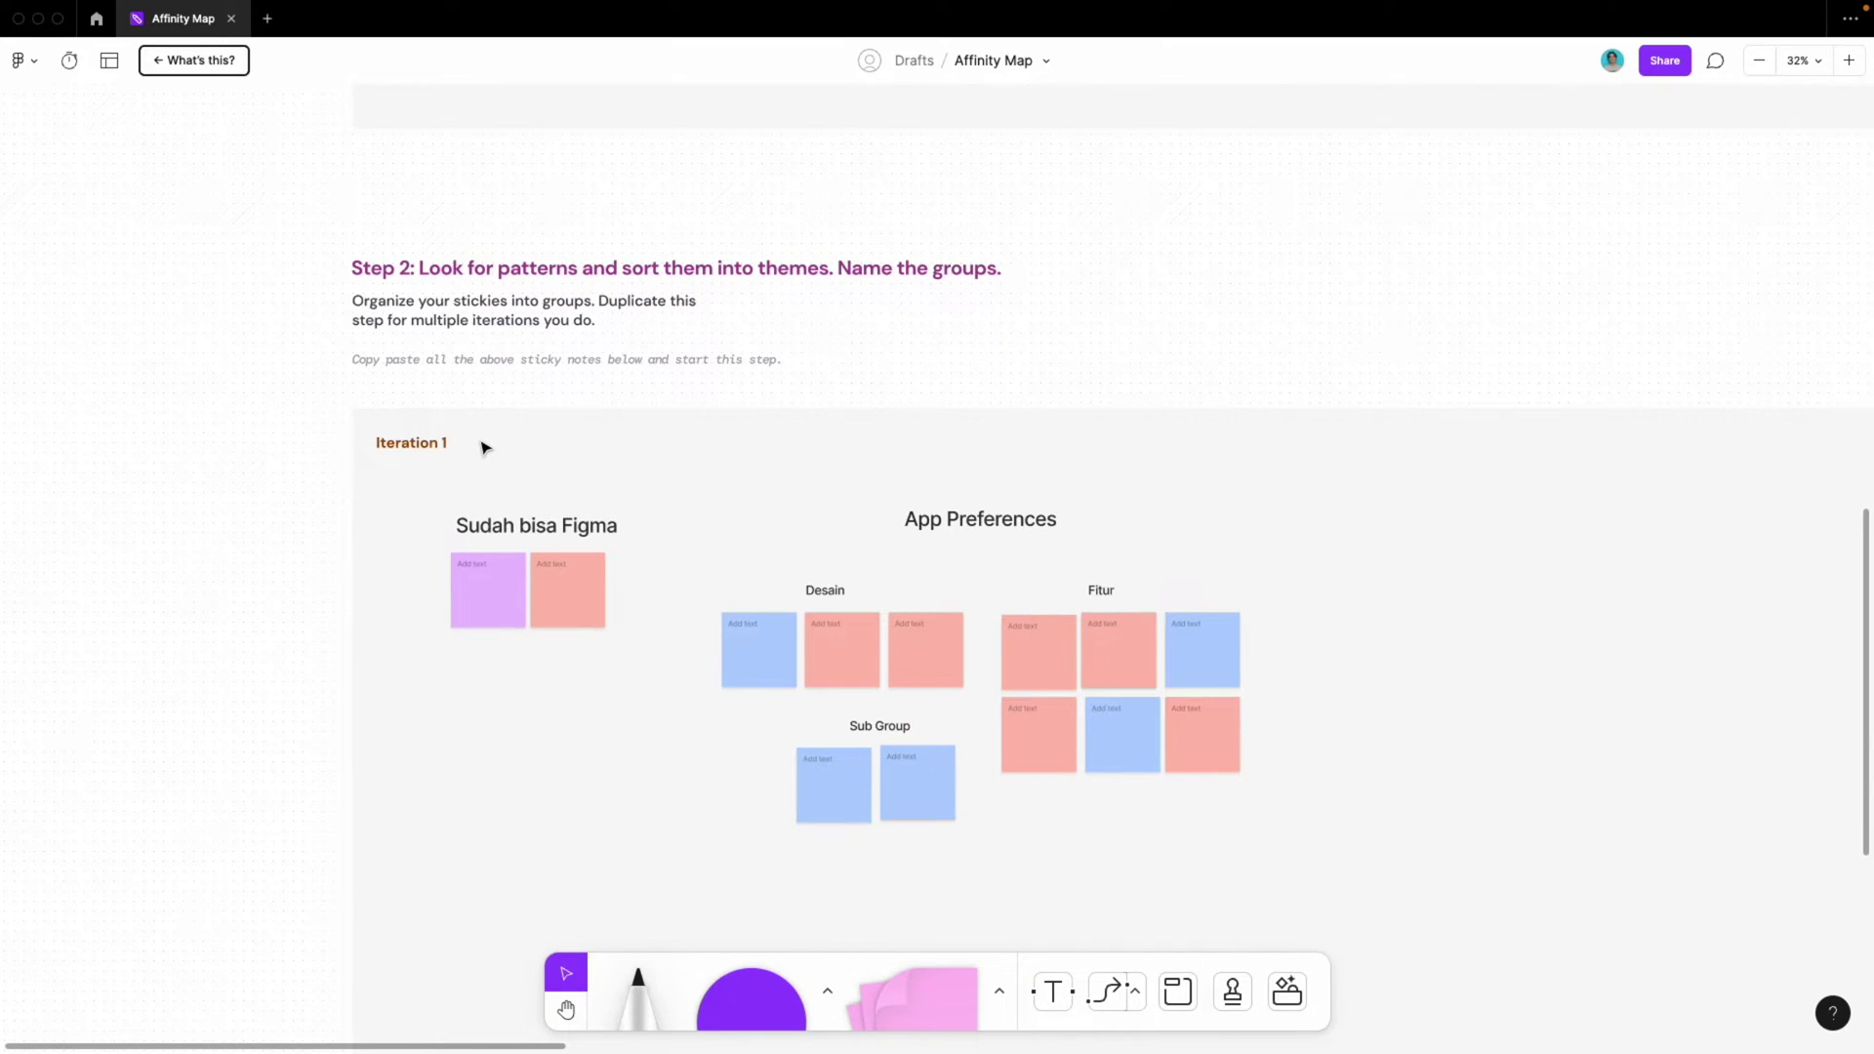
scroll(485, 448, up, 3)
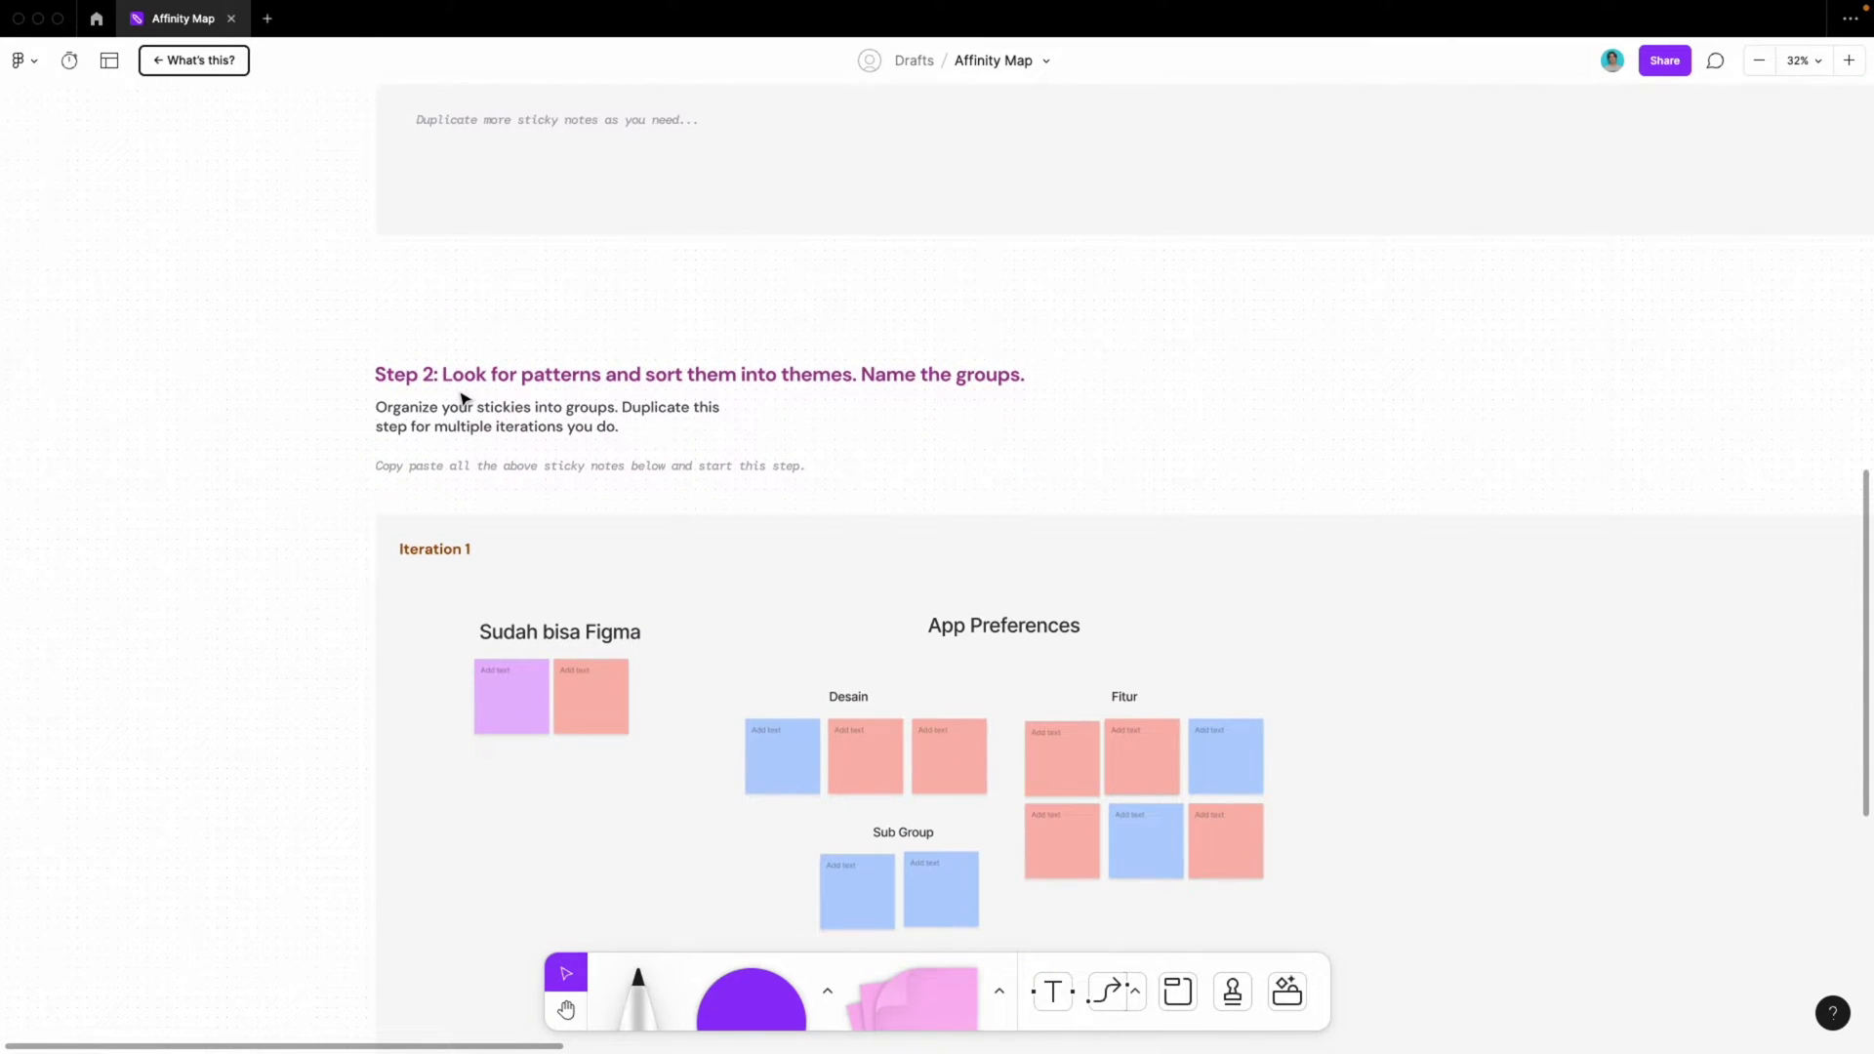
scroll(462, 401, up, 4)
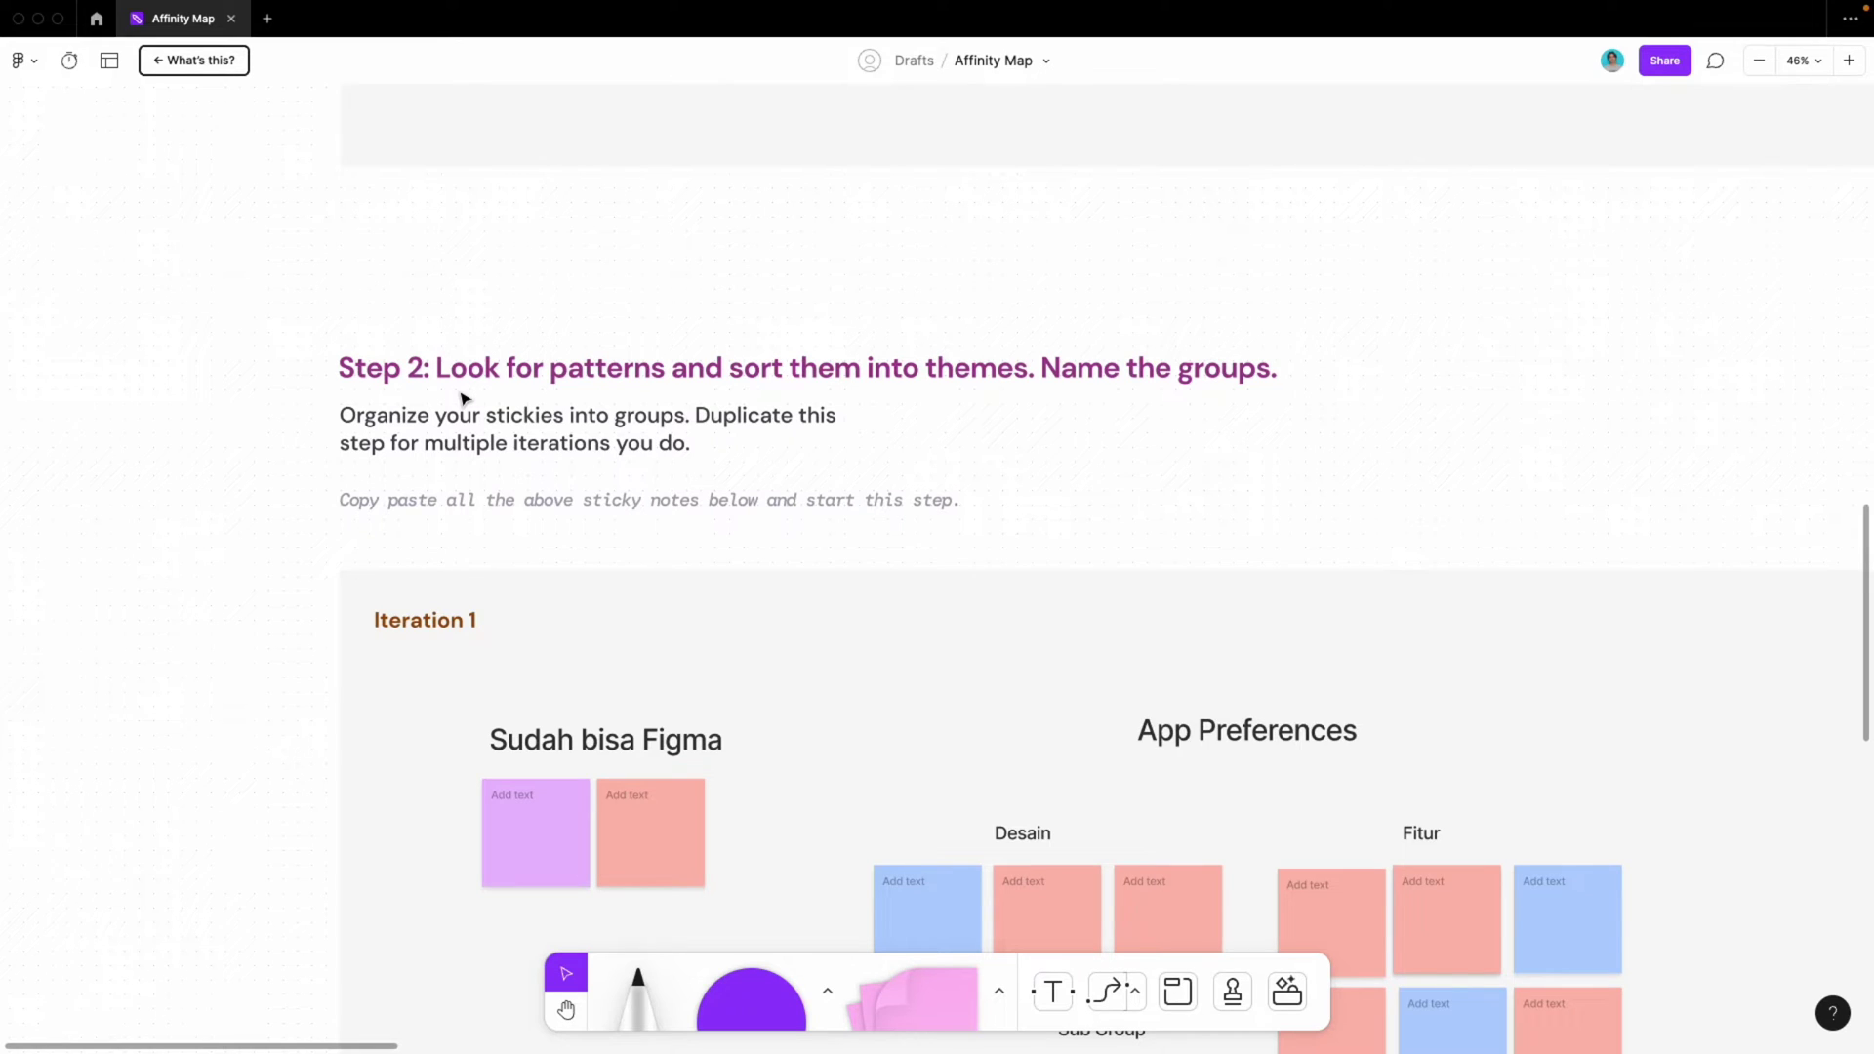
scroll(589, 532, up, 10)
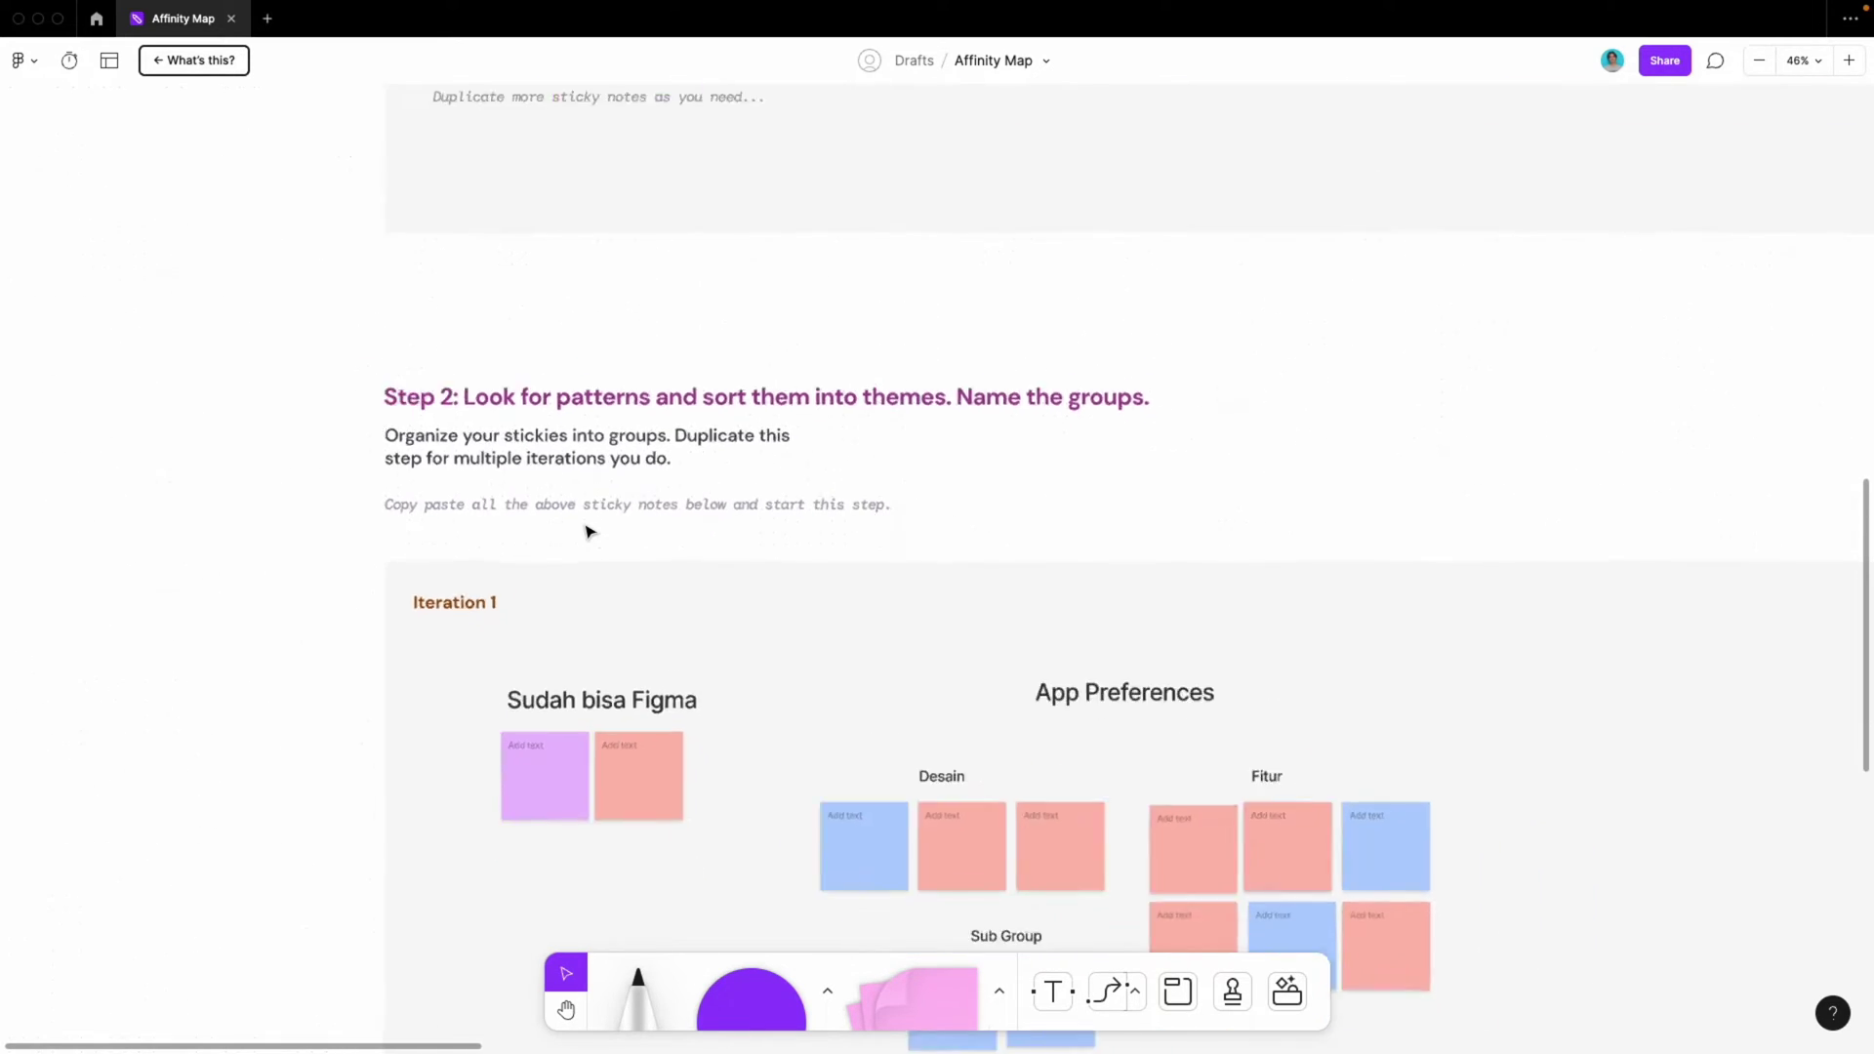
scroll(514, 394, down, 1)
scroll(514, 394, up, 5)
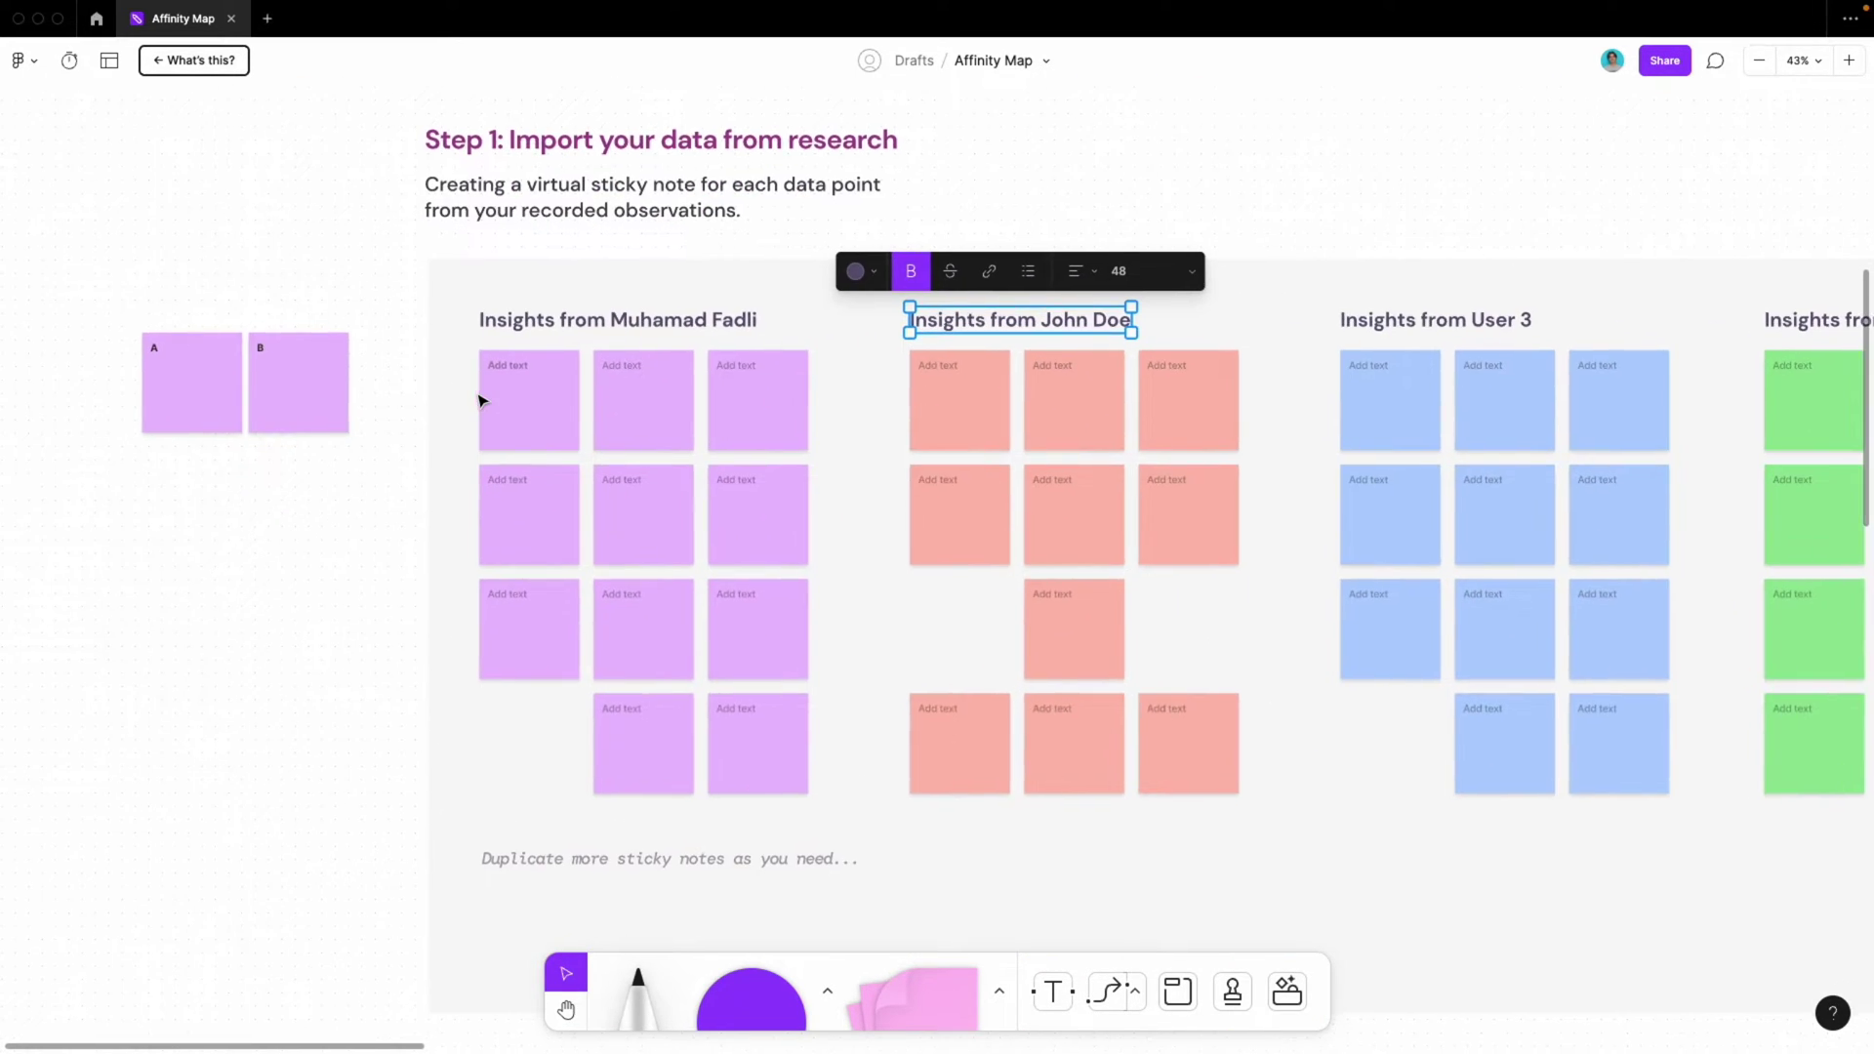
Write 'Suka dengan makan manis' on the first purple sticky note
click(531, 390)
click(515, 347)
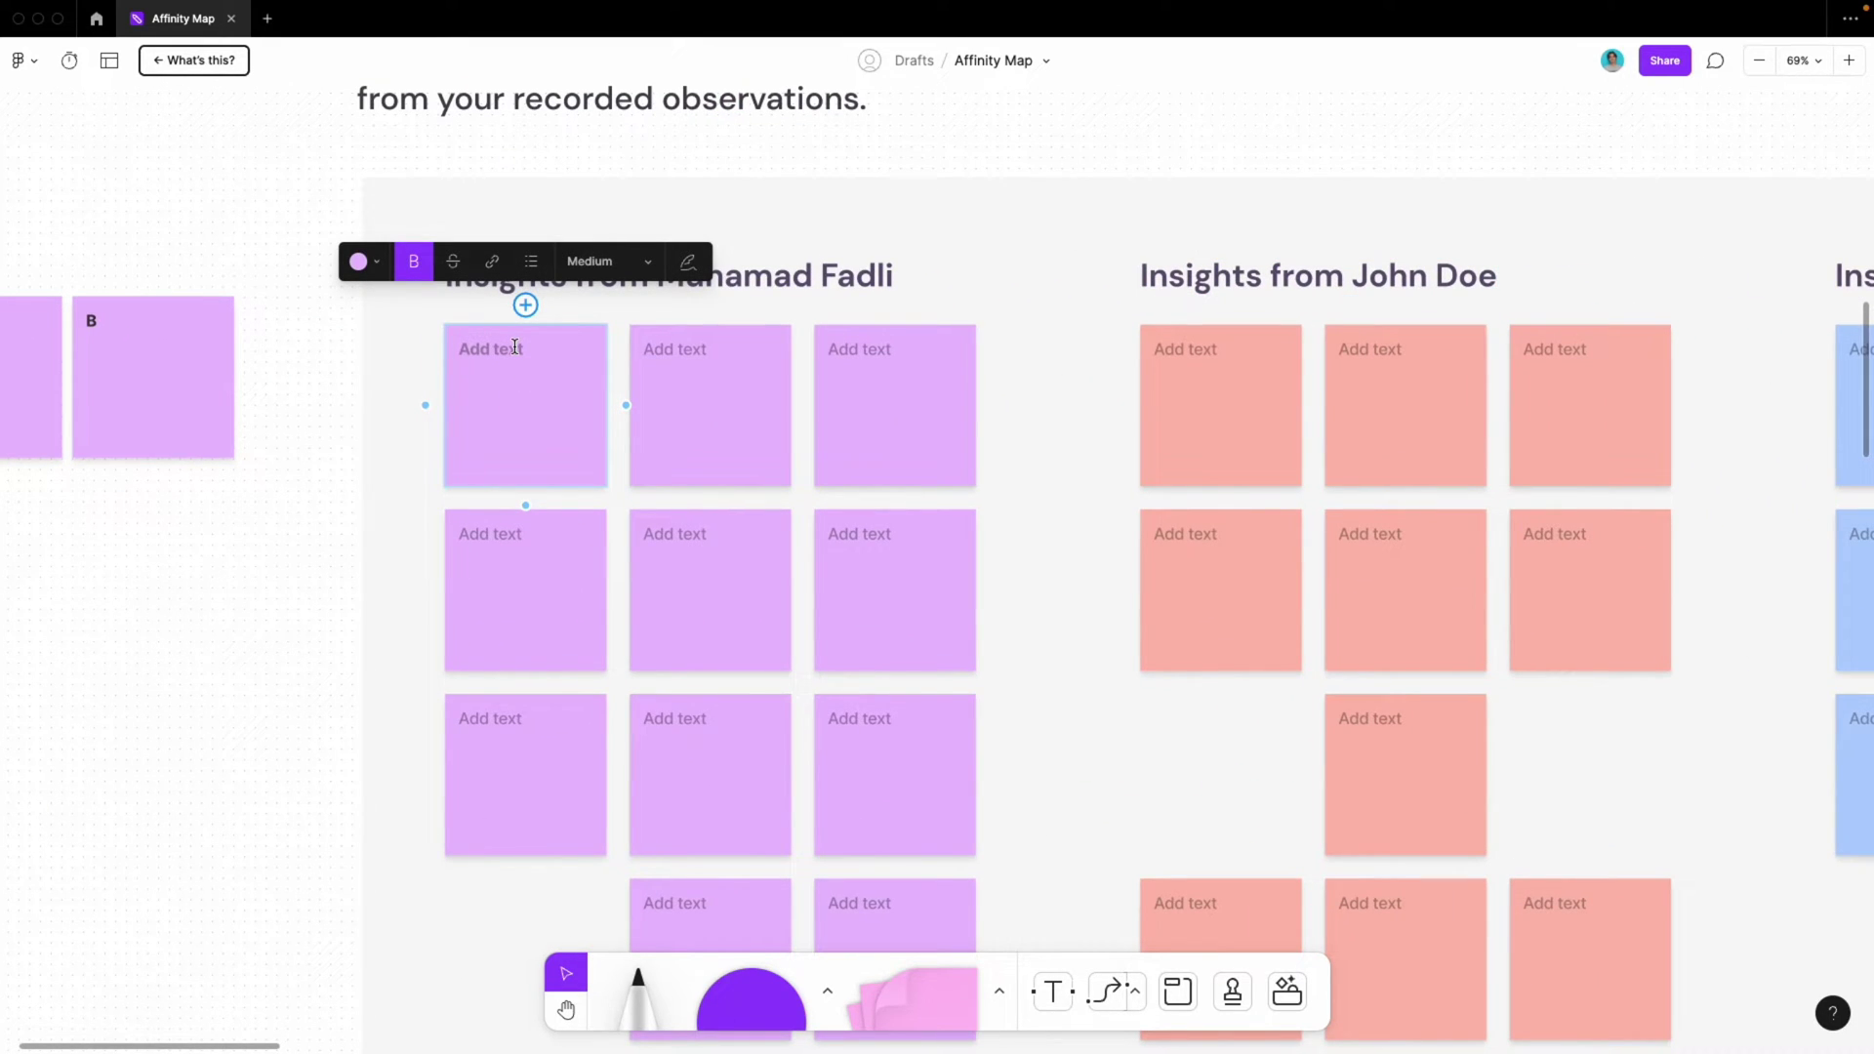
text(Suka dengan makan mas)
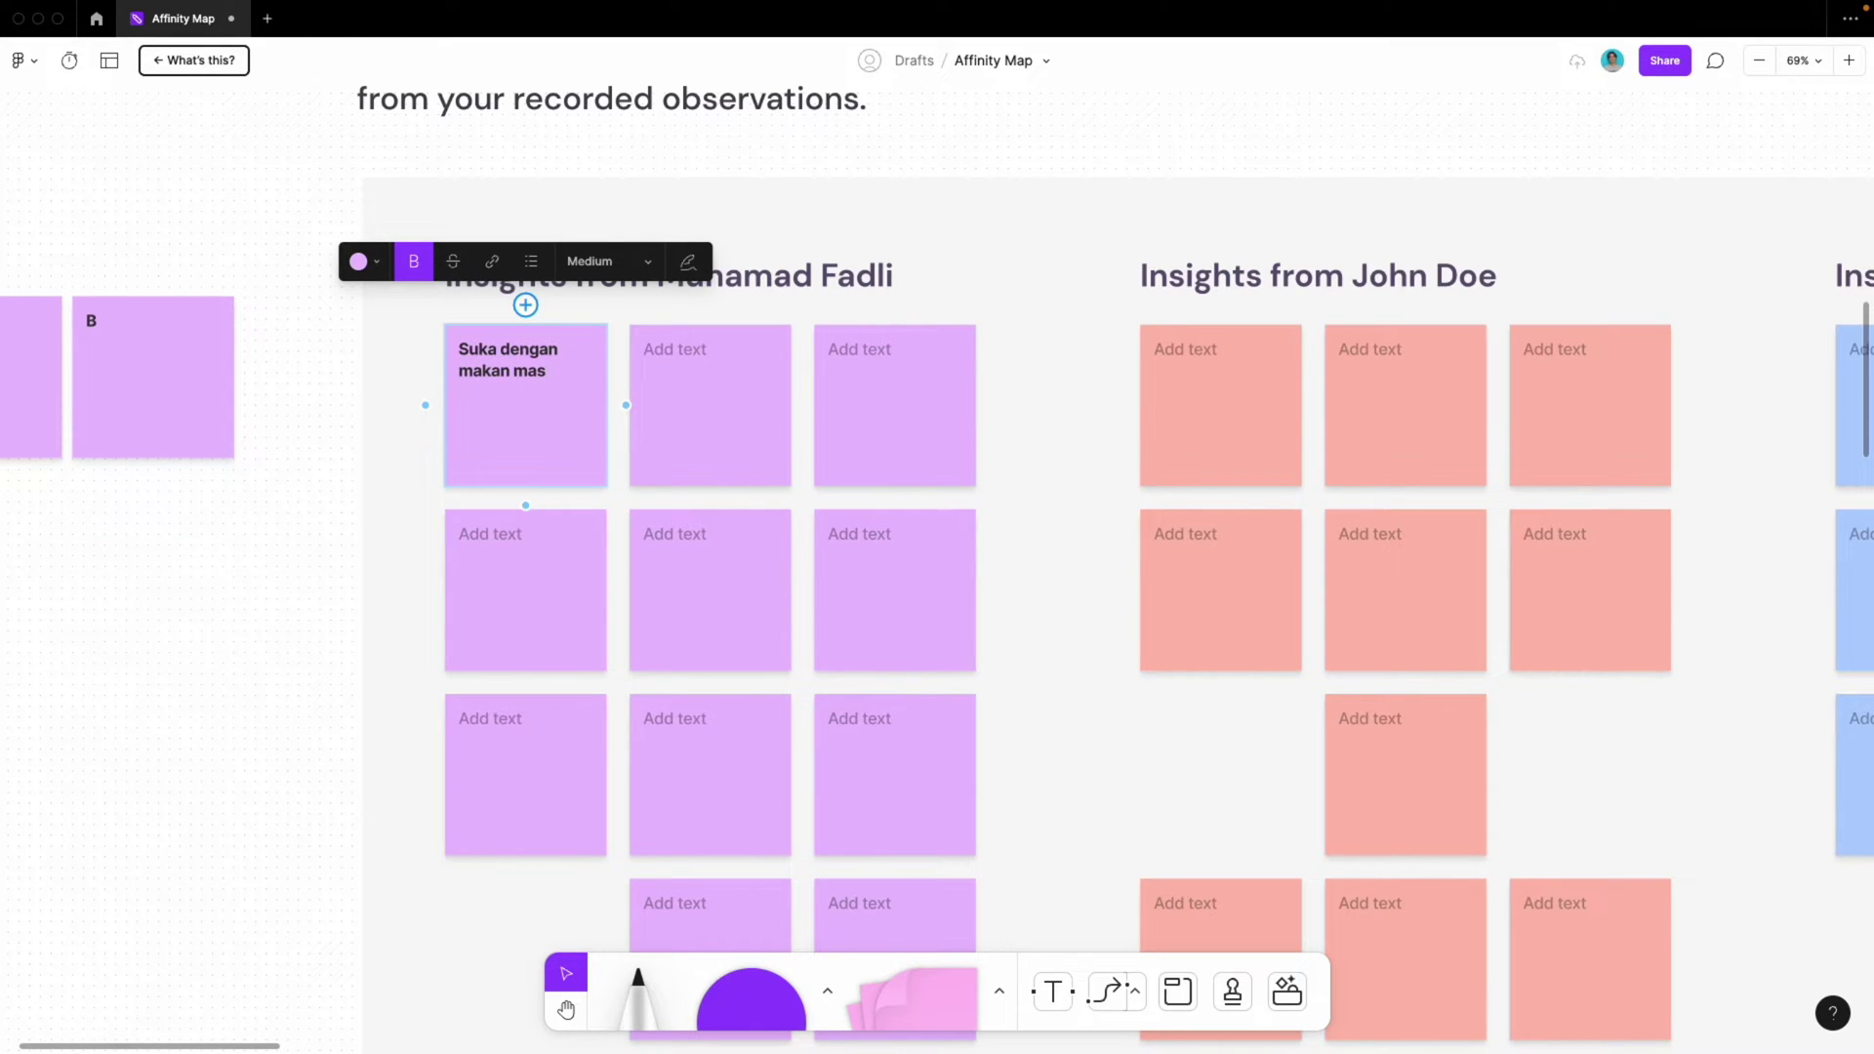
key(BackSpace)
text(nis)
click(361, 395)
Begin the drink preference note on the first salmon sticky, correcting a typo
scroll(586, 401, right, 5)
click(855, 393)
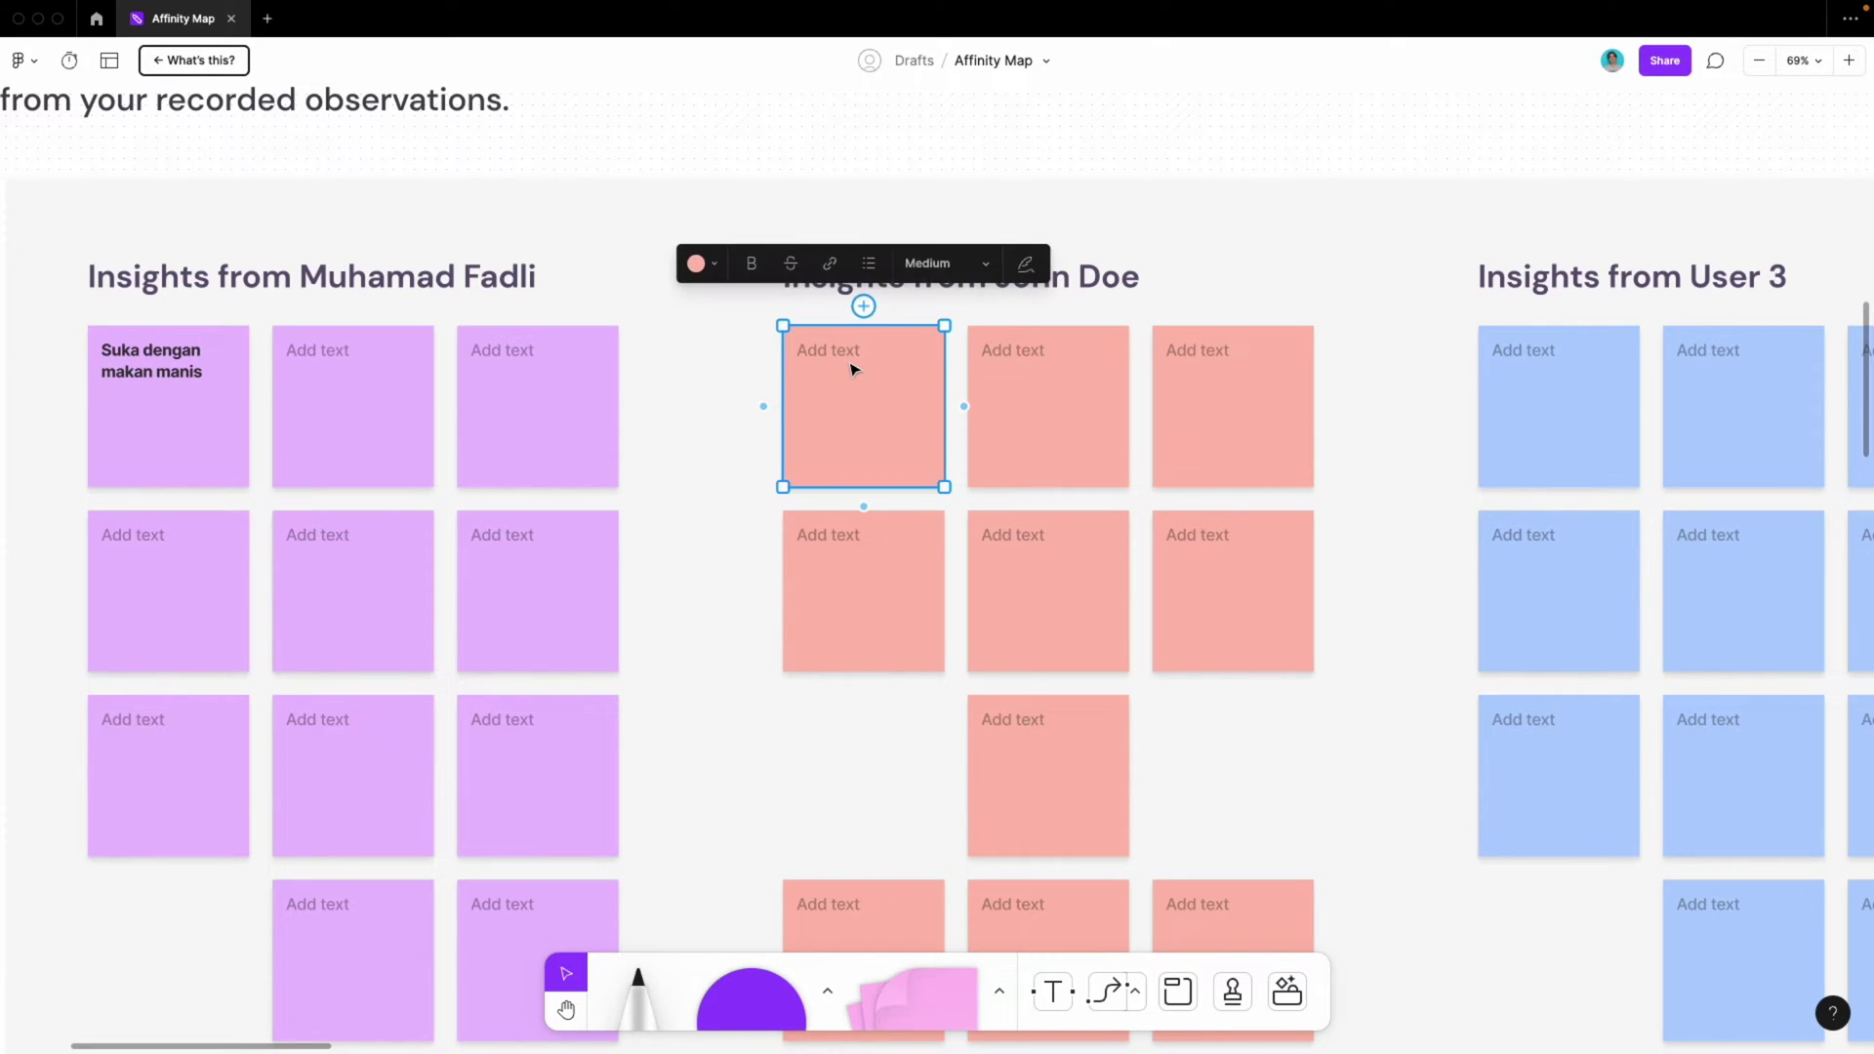
click(844, 356)
text(Leb)
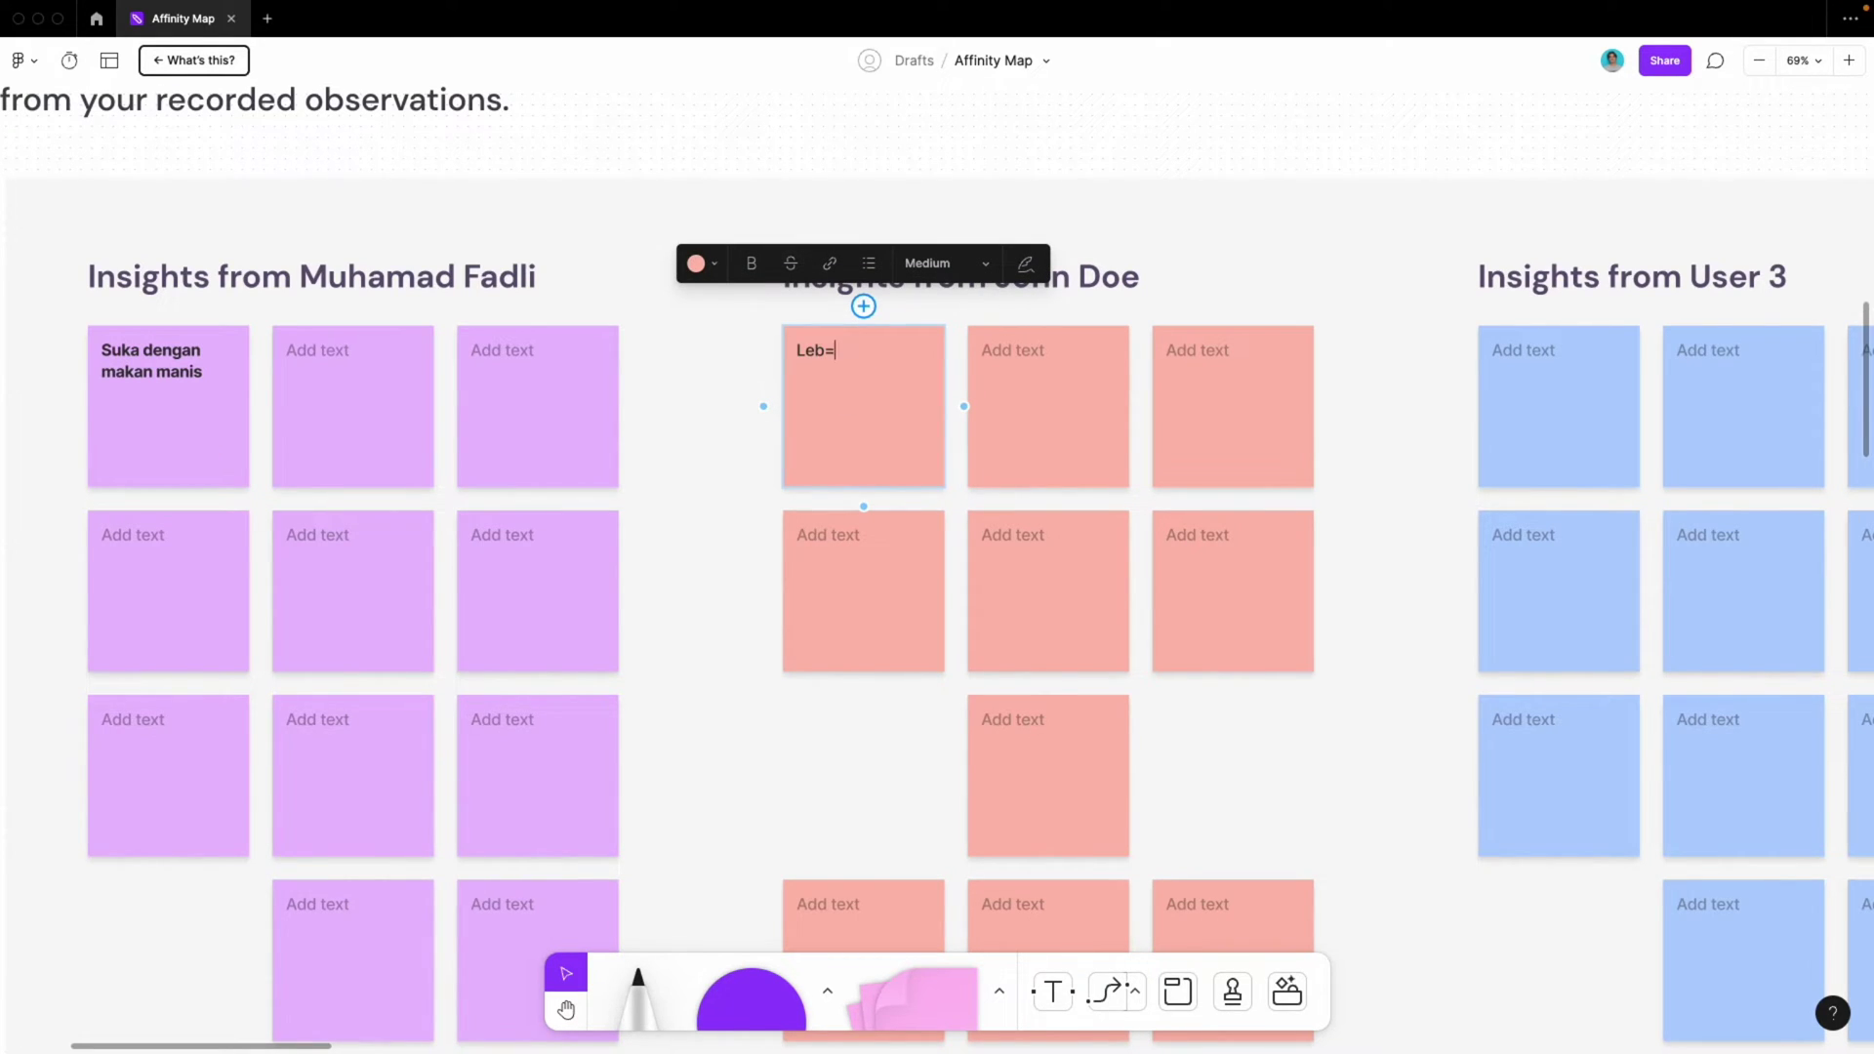
text(=)
key(BackSpace)
key(BackSpace)
key(BackSpace)
key(BackSpace)
text(S)
Replace 'makan' with 'Minum' so the first purple sticky reads 'Suka dengan Minum manis'
click(738, 363)
scroll(744, 368, down, 4)
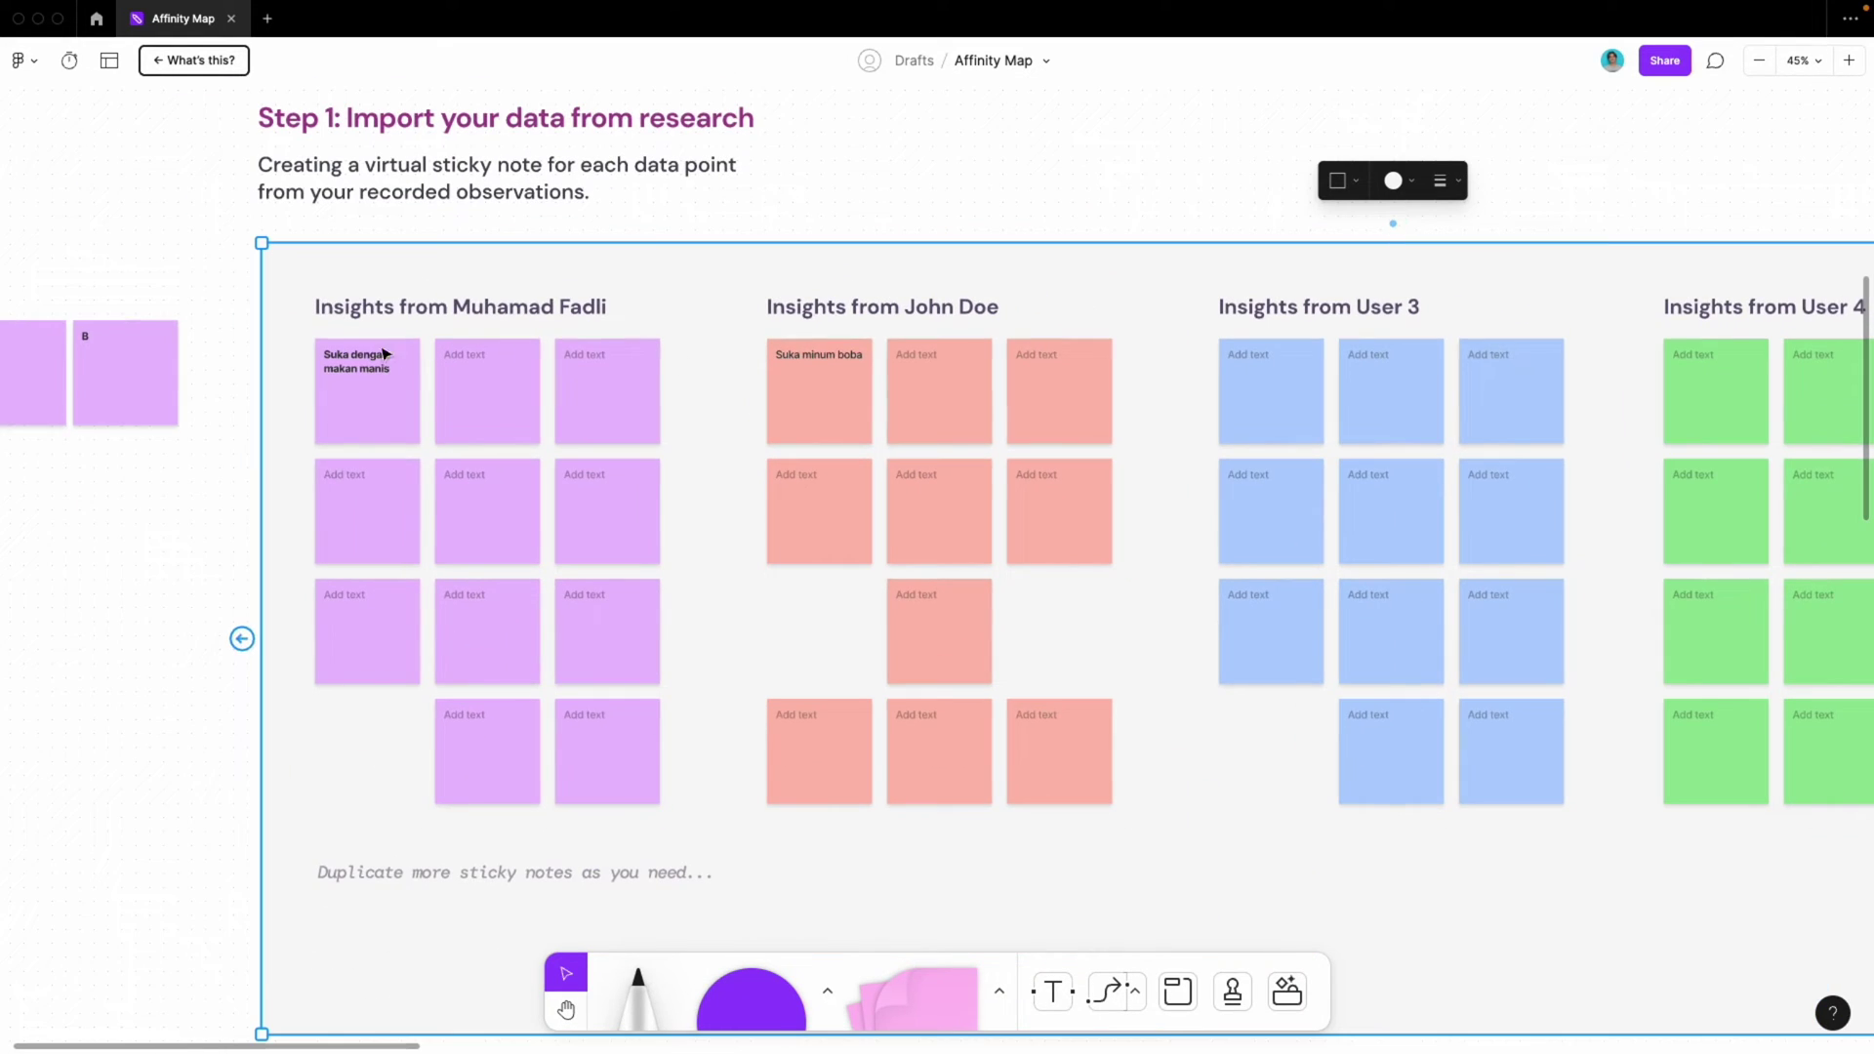
click(342, 410)
click(786, 408)
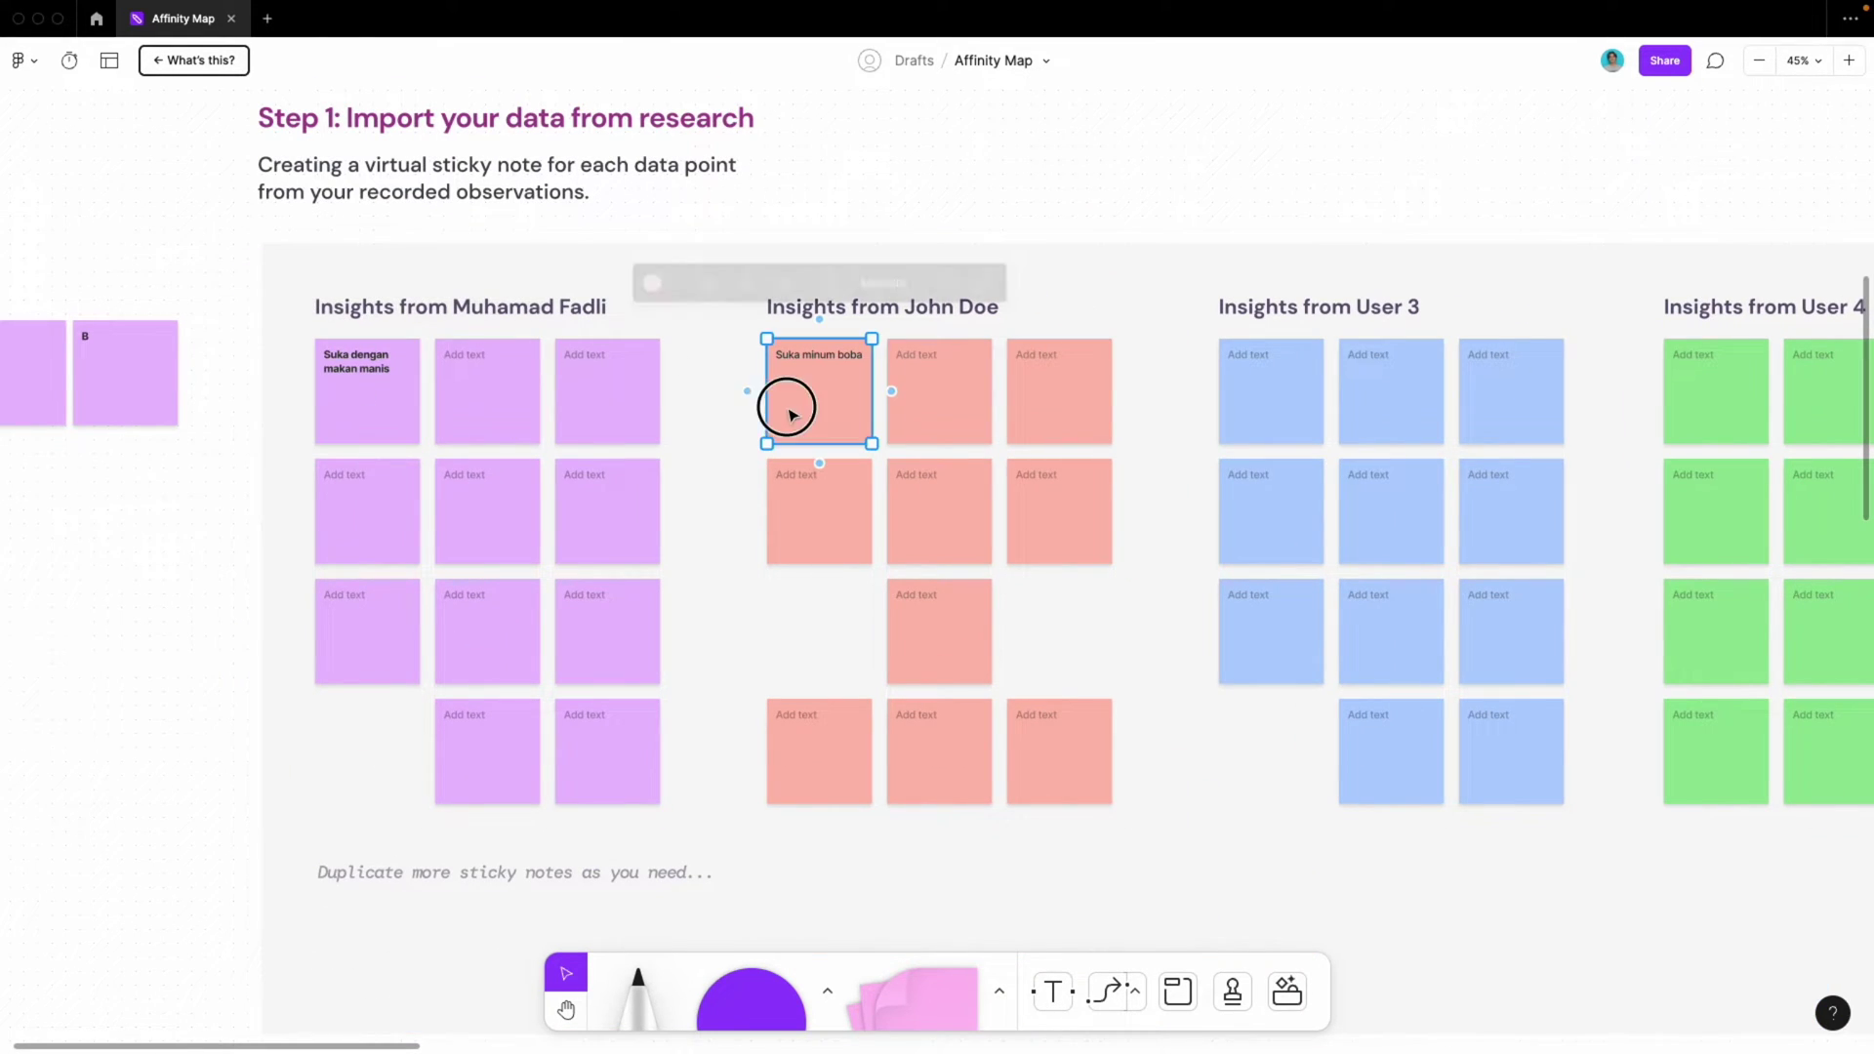
click(368, 429)
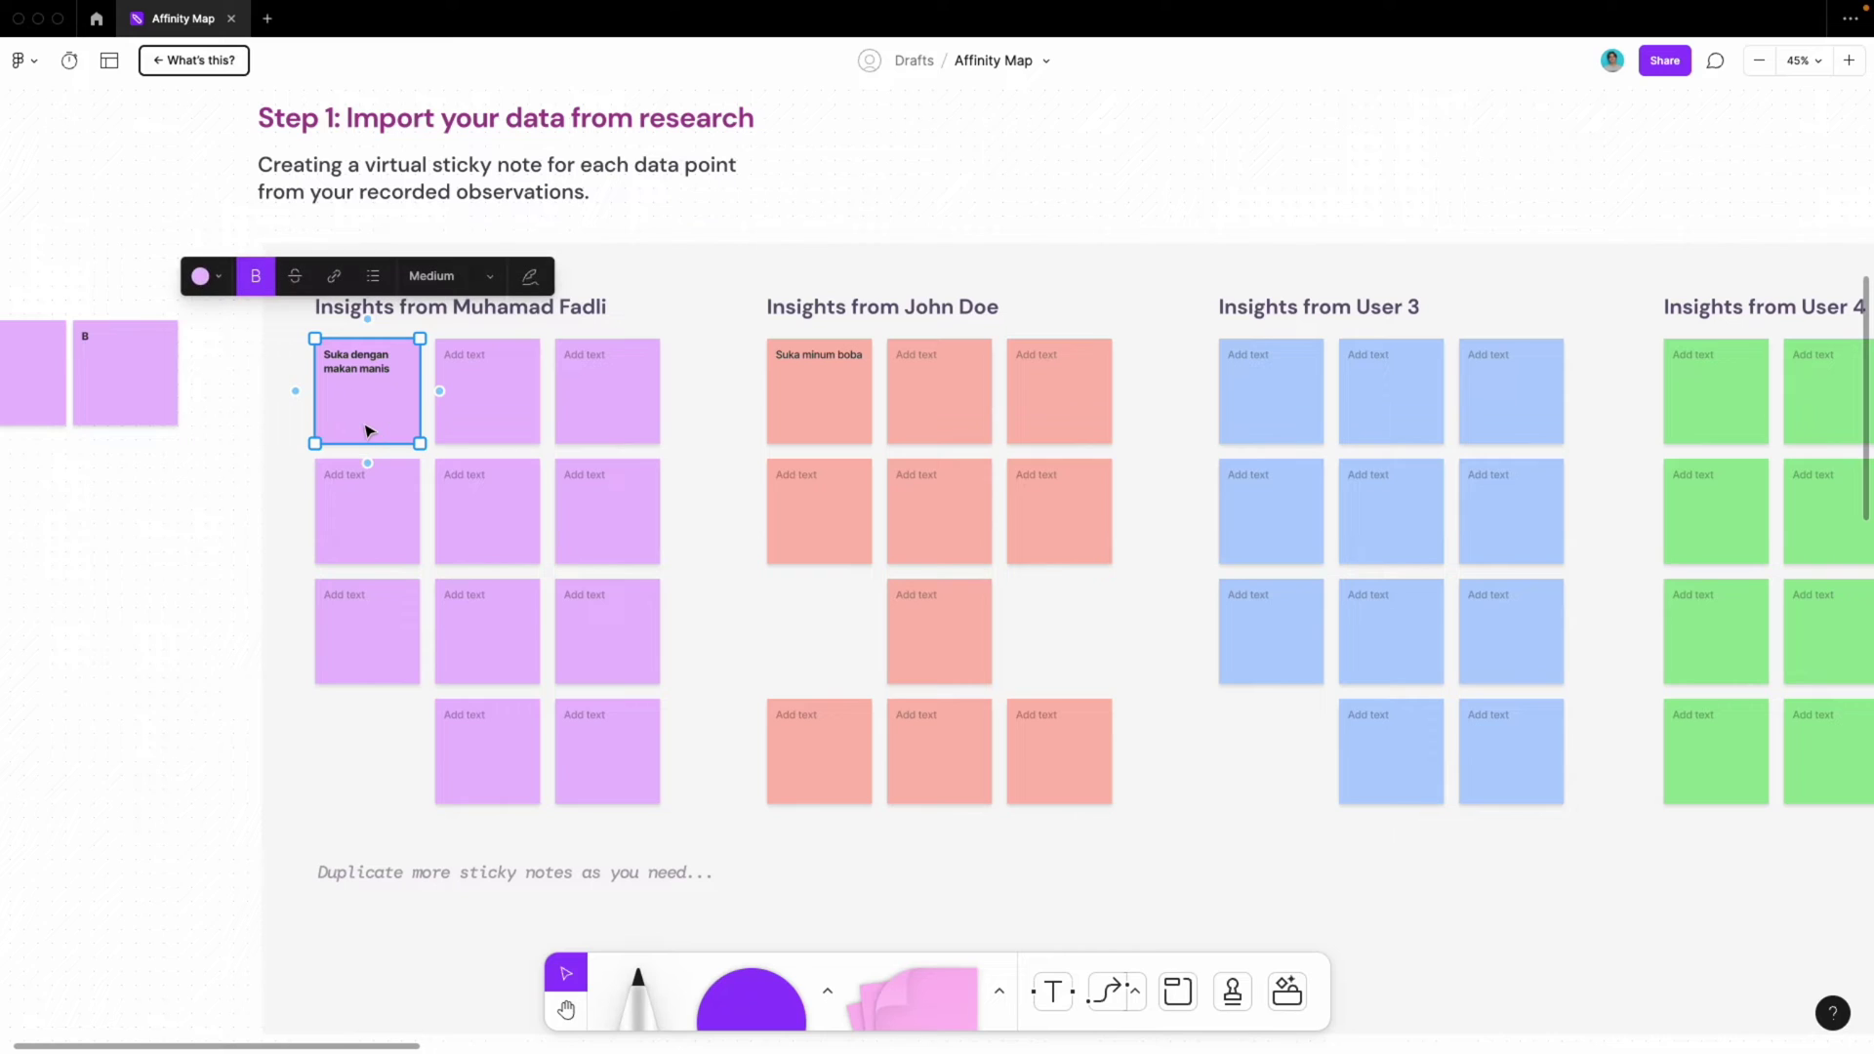
scroll(327, 381, up, 5)
double_click(385, 362)
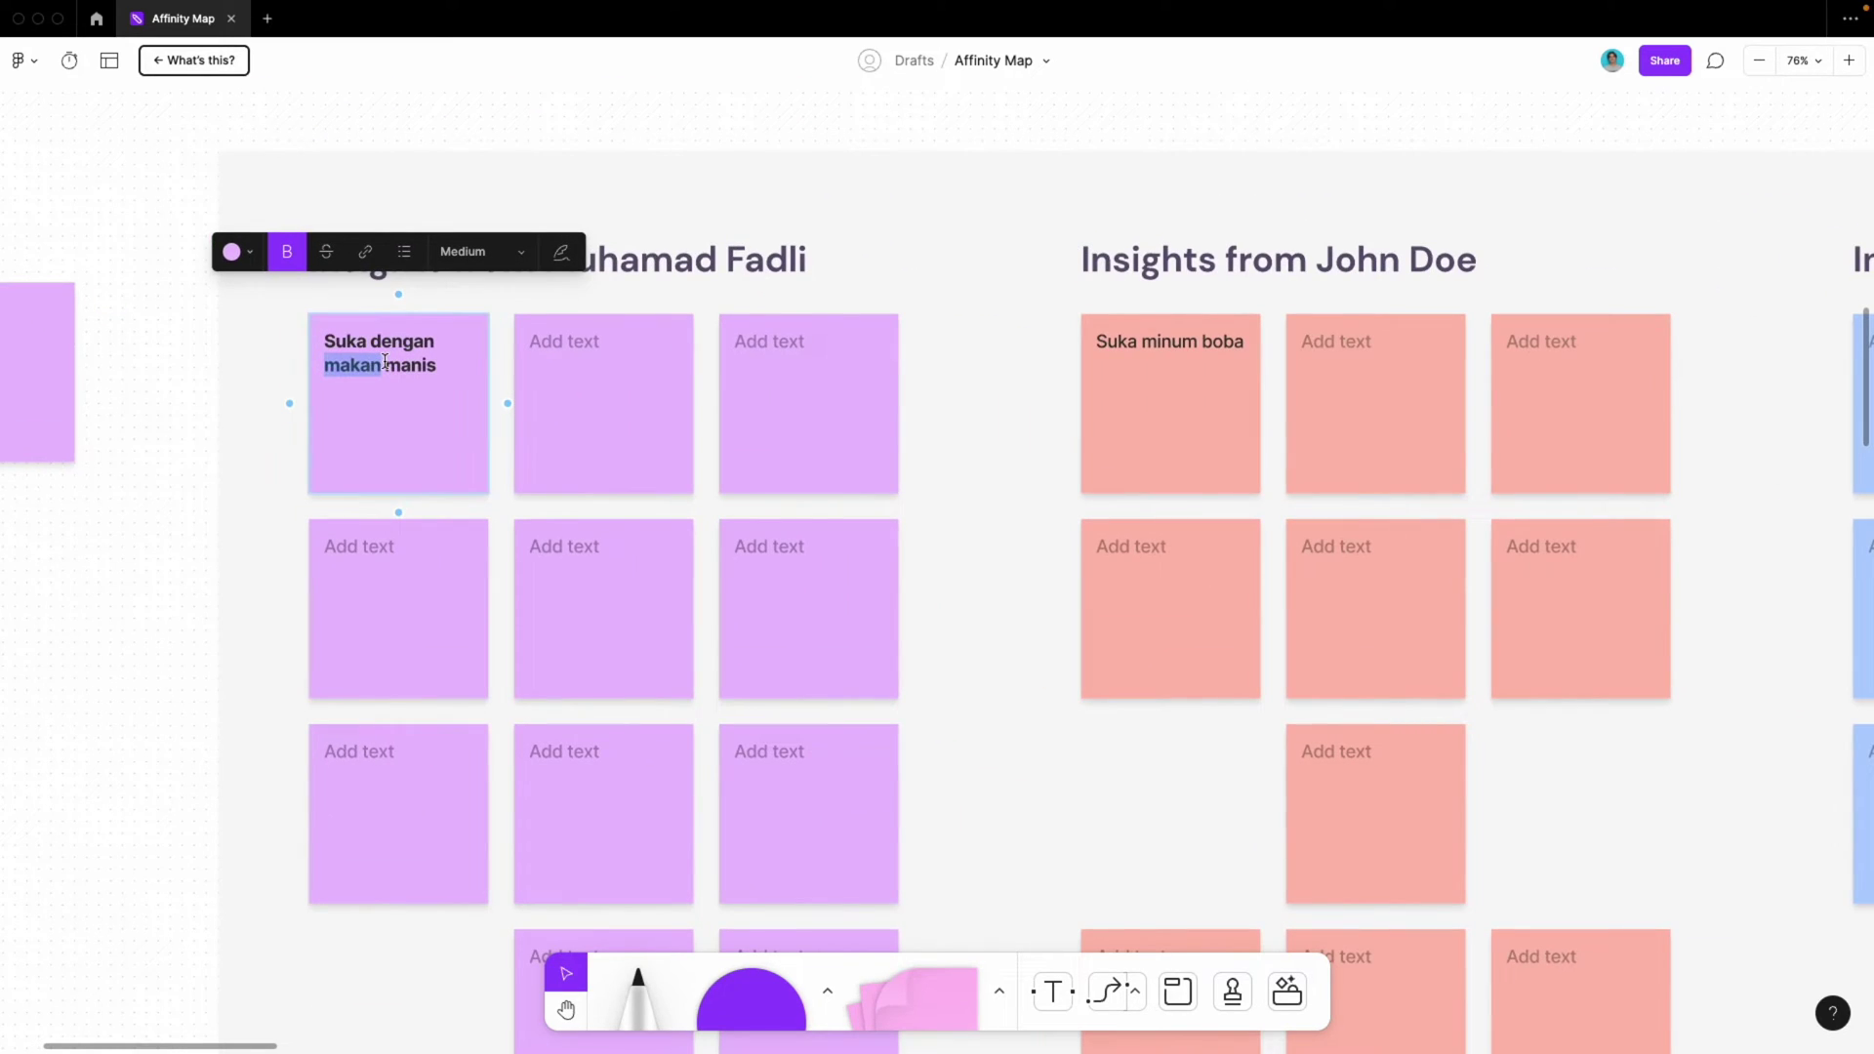
text(Minum)
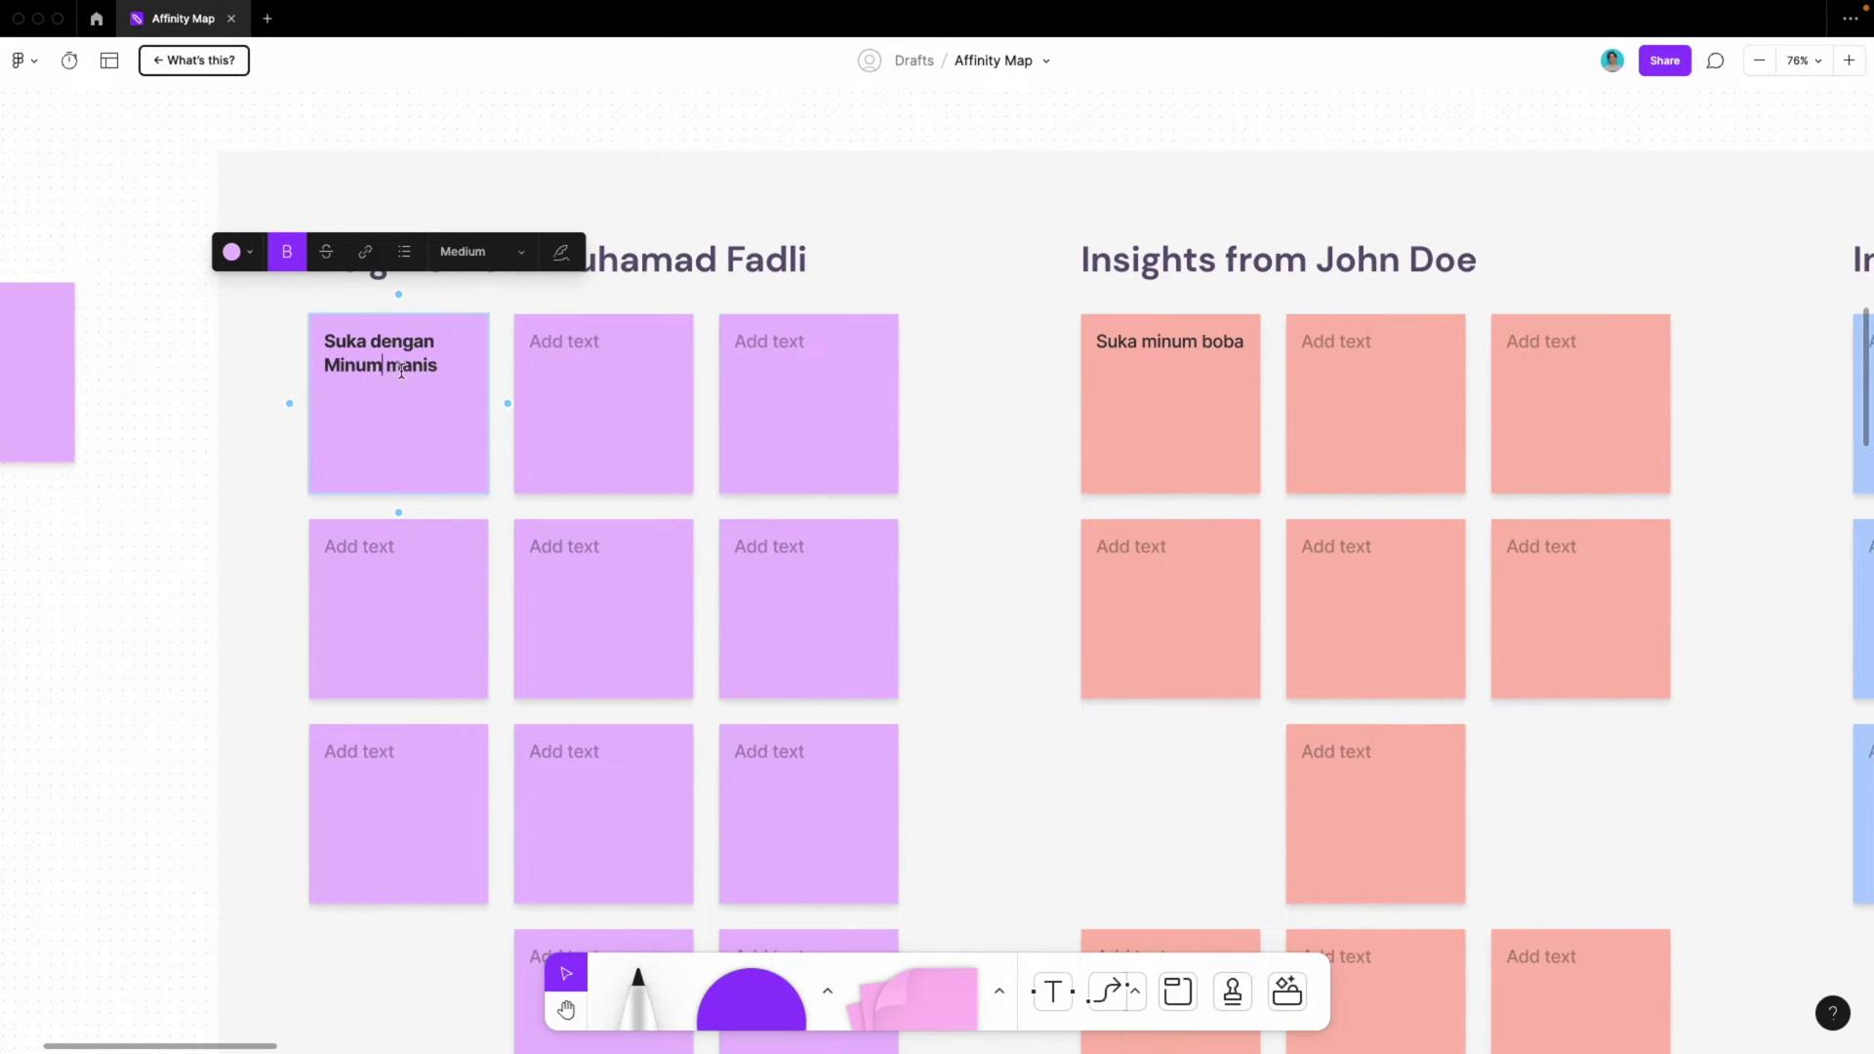
scroll(426, 405, down, 5)
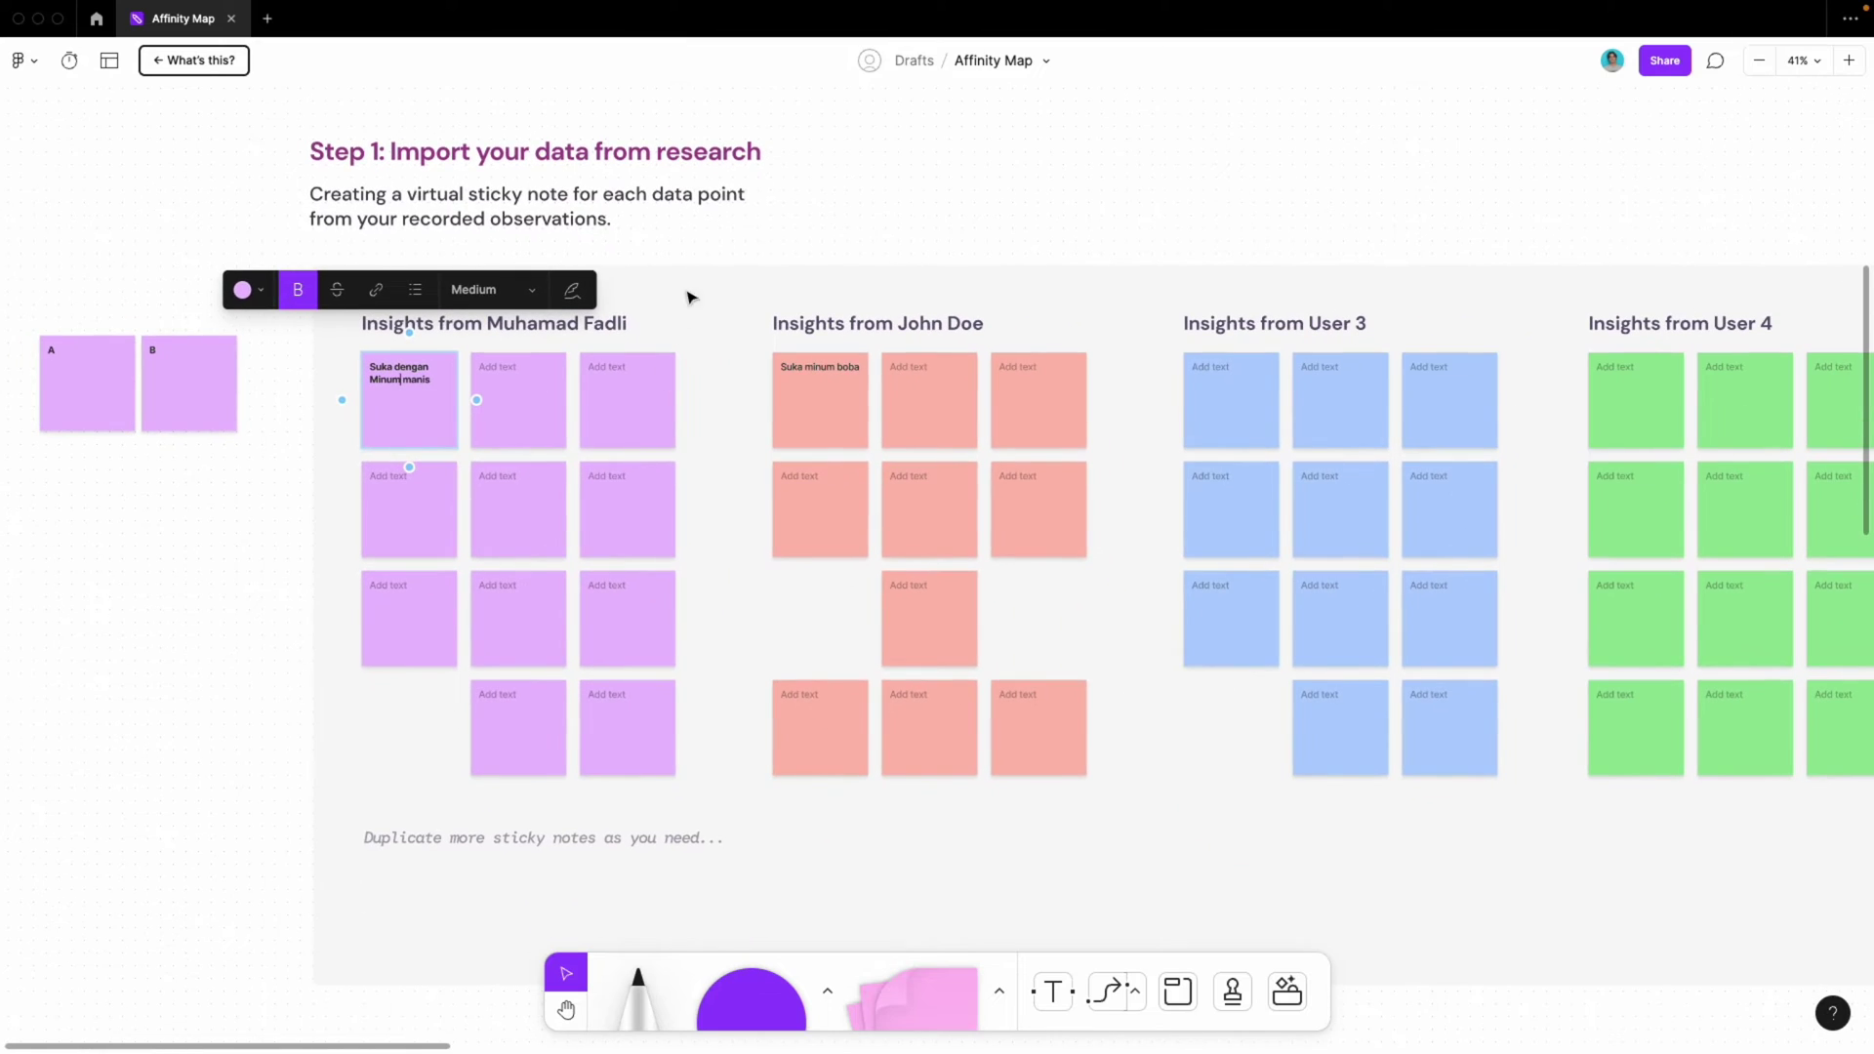
click(771, 227)
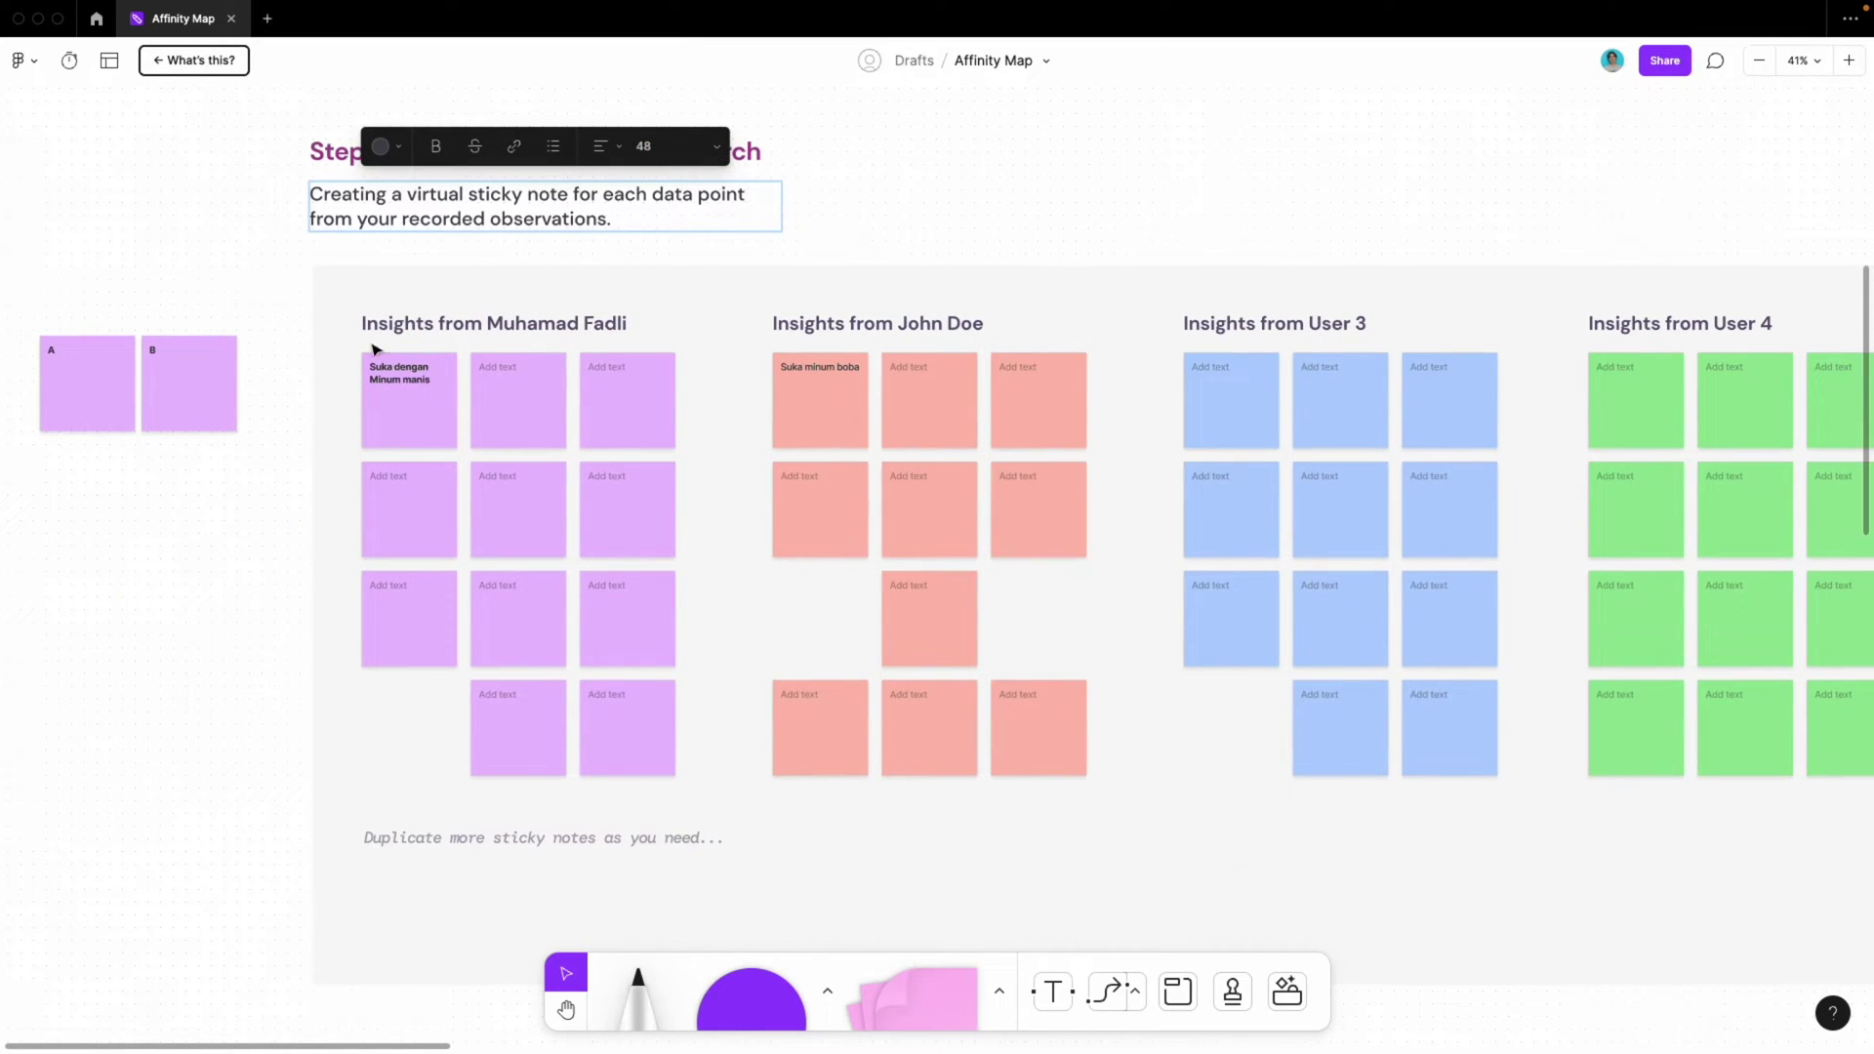
Copy the 'Suka dengan Minum manis' and 'Suka minum boba' stickies down into Iteration 1
scroll(562, 403, down, 10)
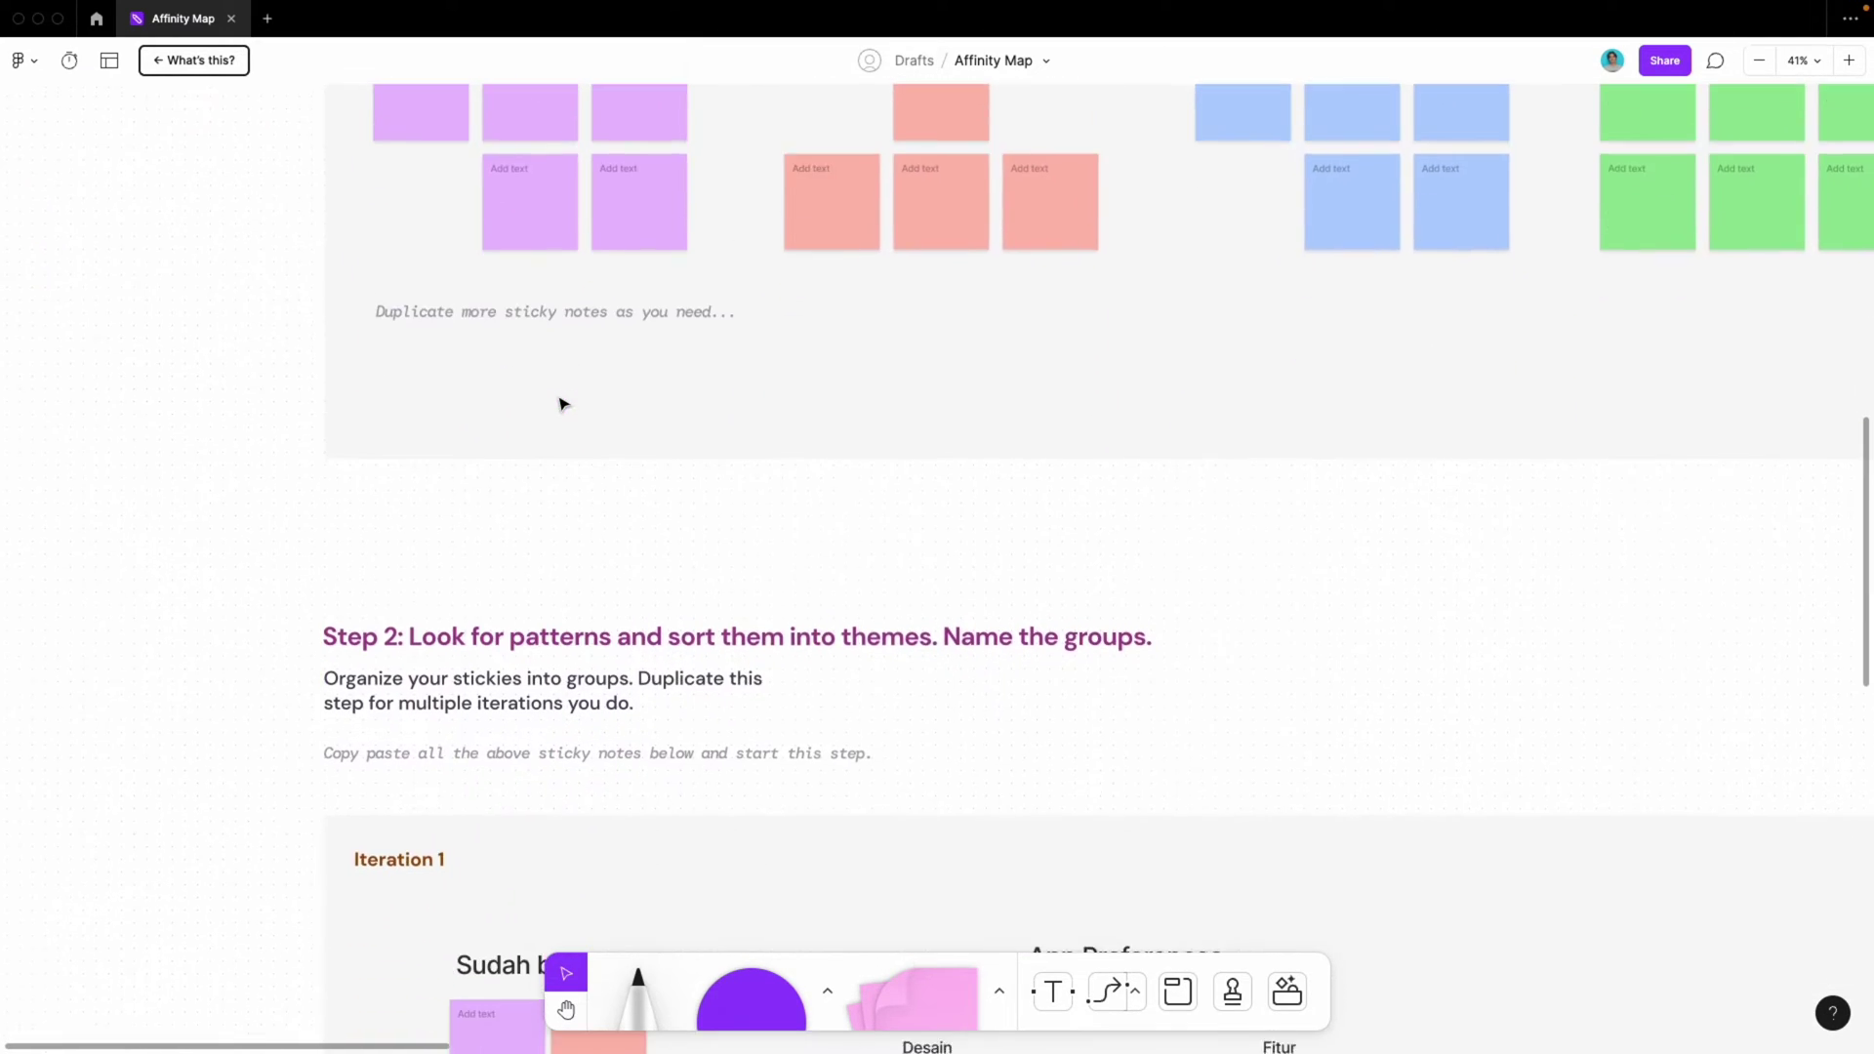
scroll(561, 405, up, 7)
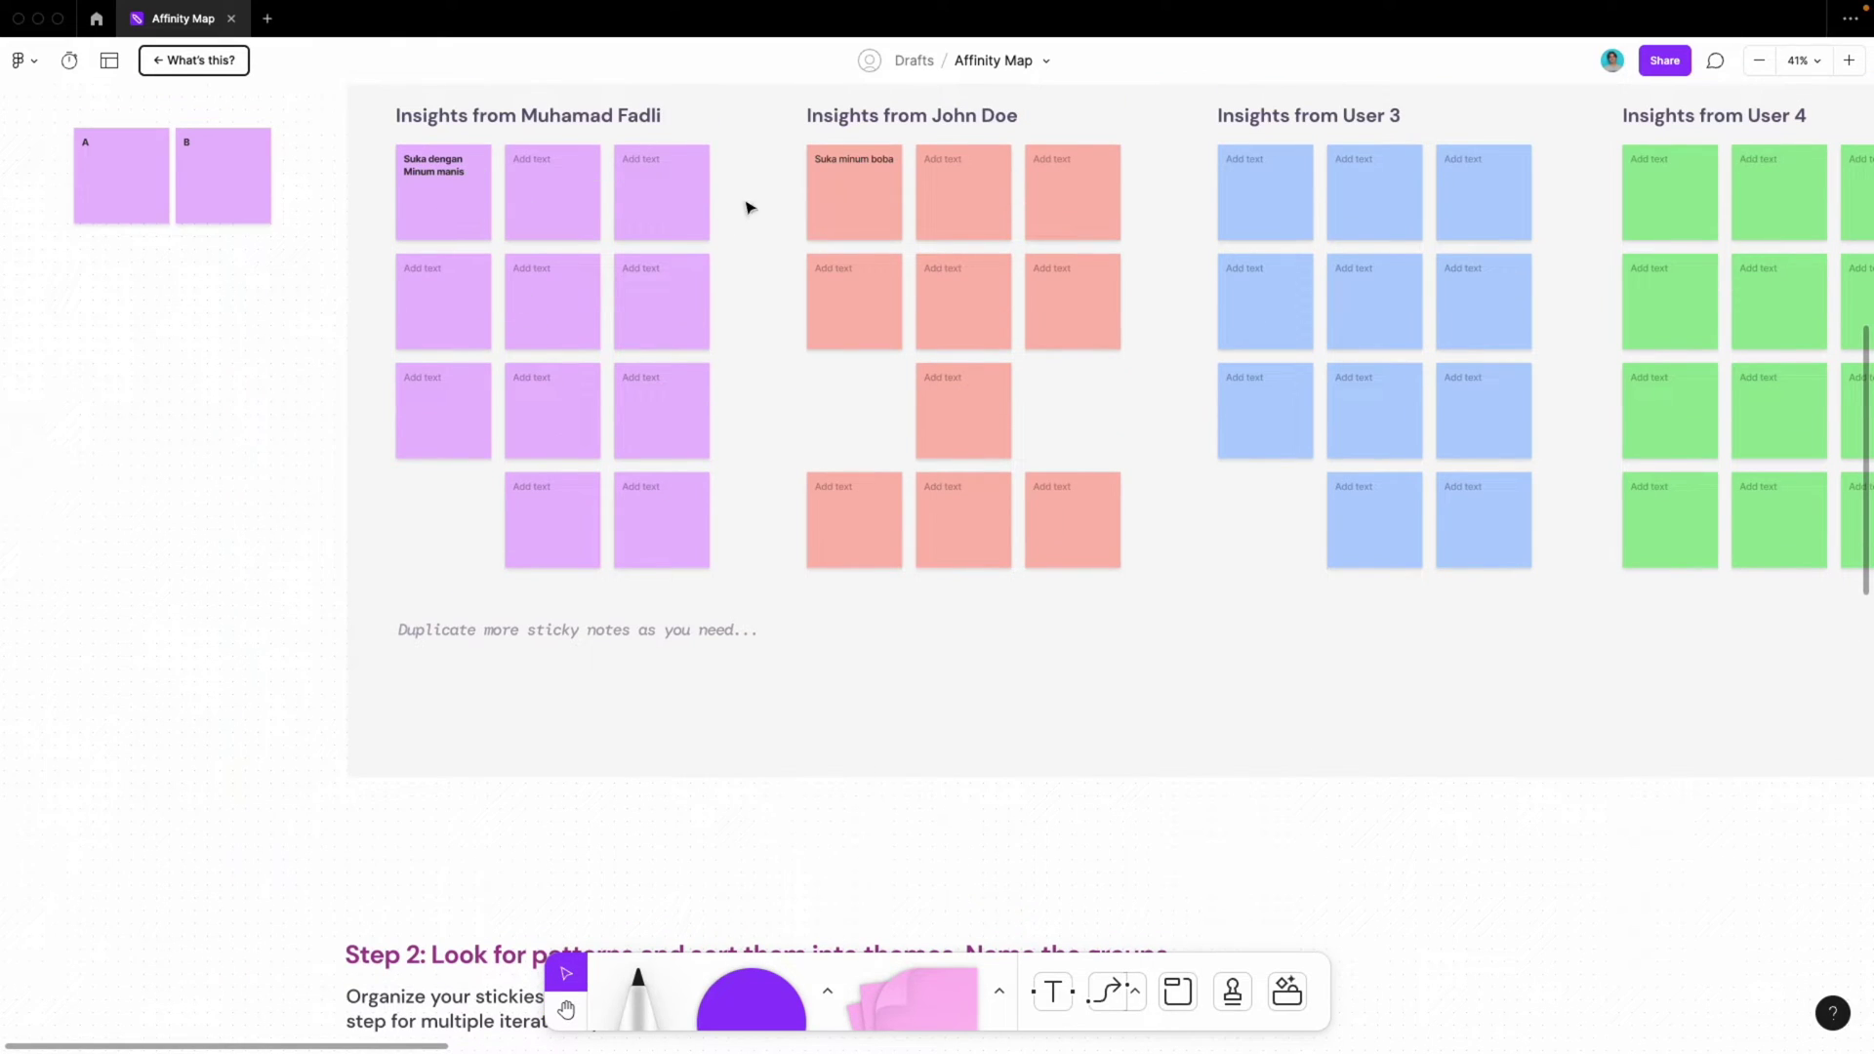
click(450, 201)
click(858, 215)
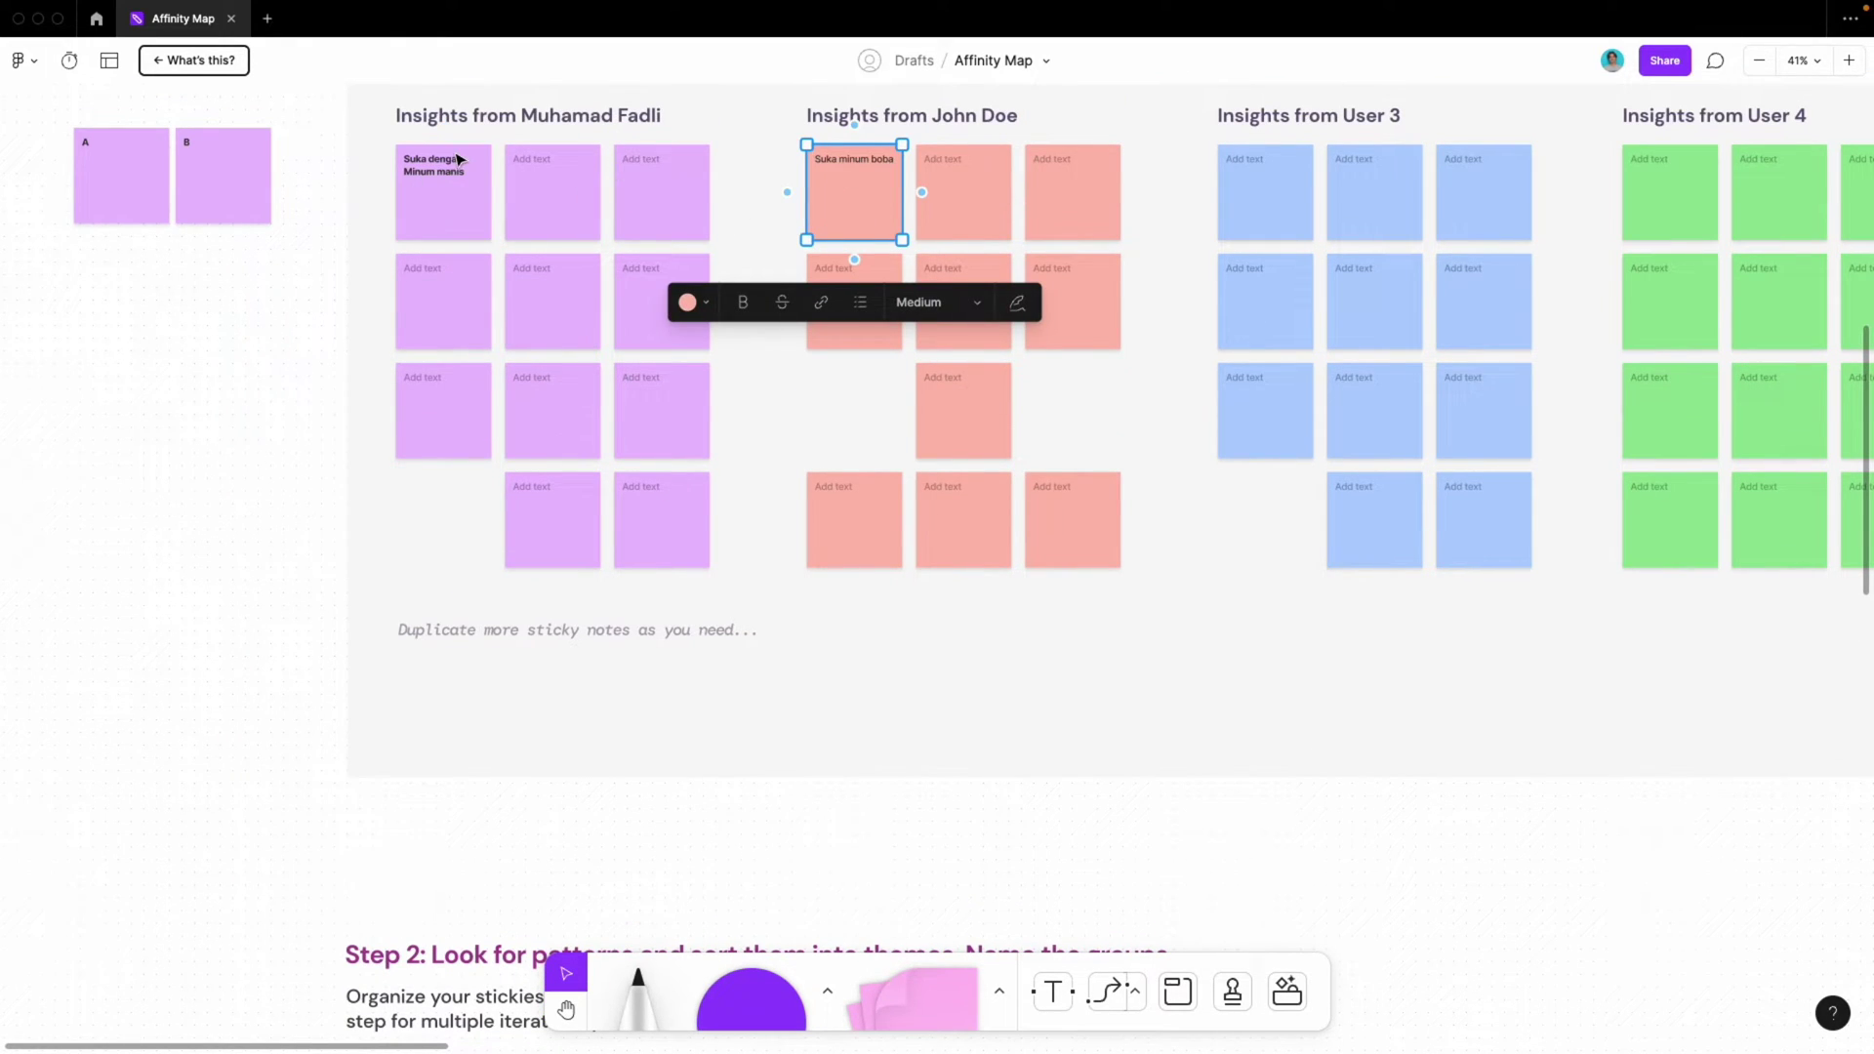
shift+click(457, 224)
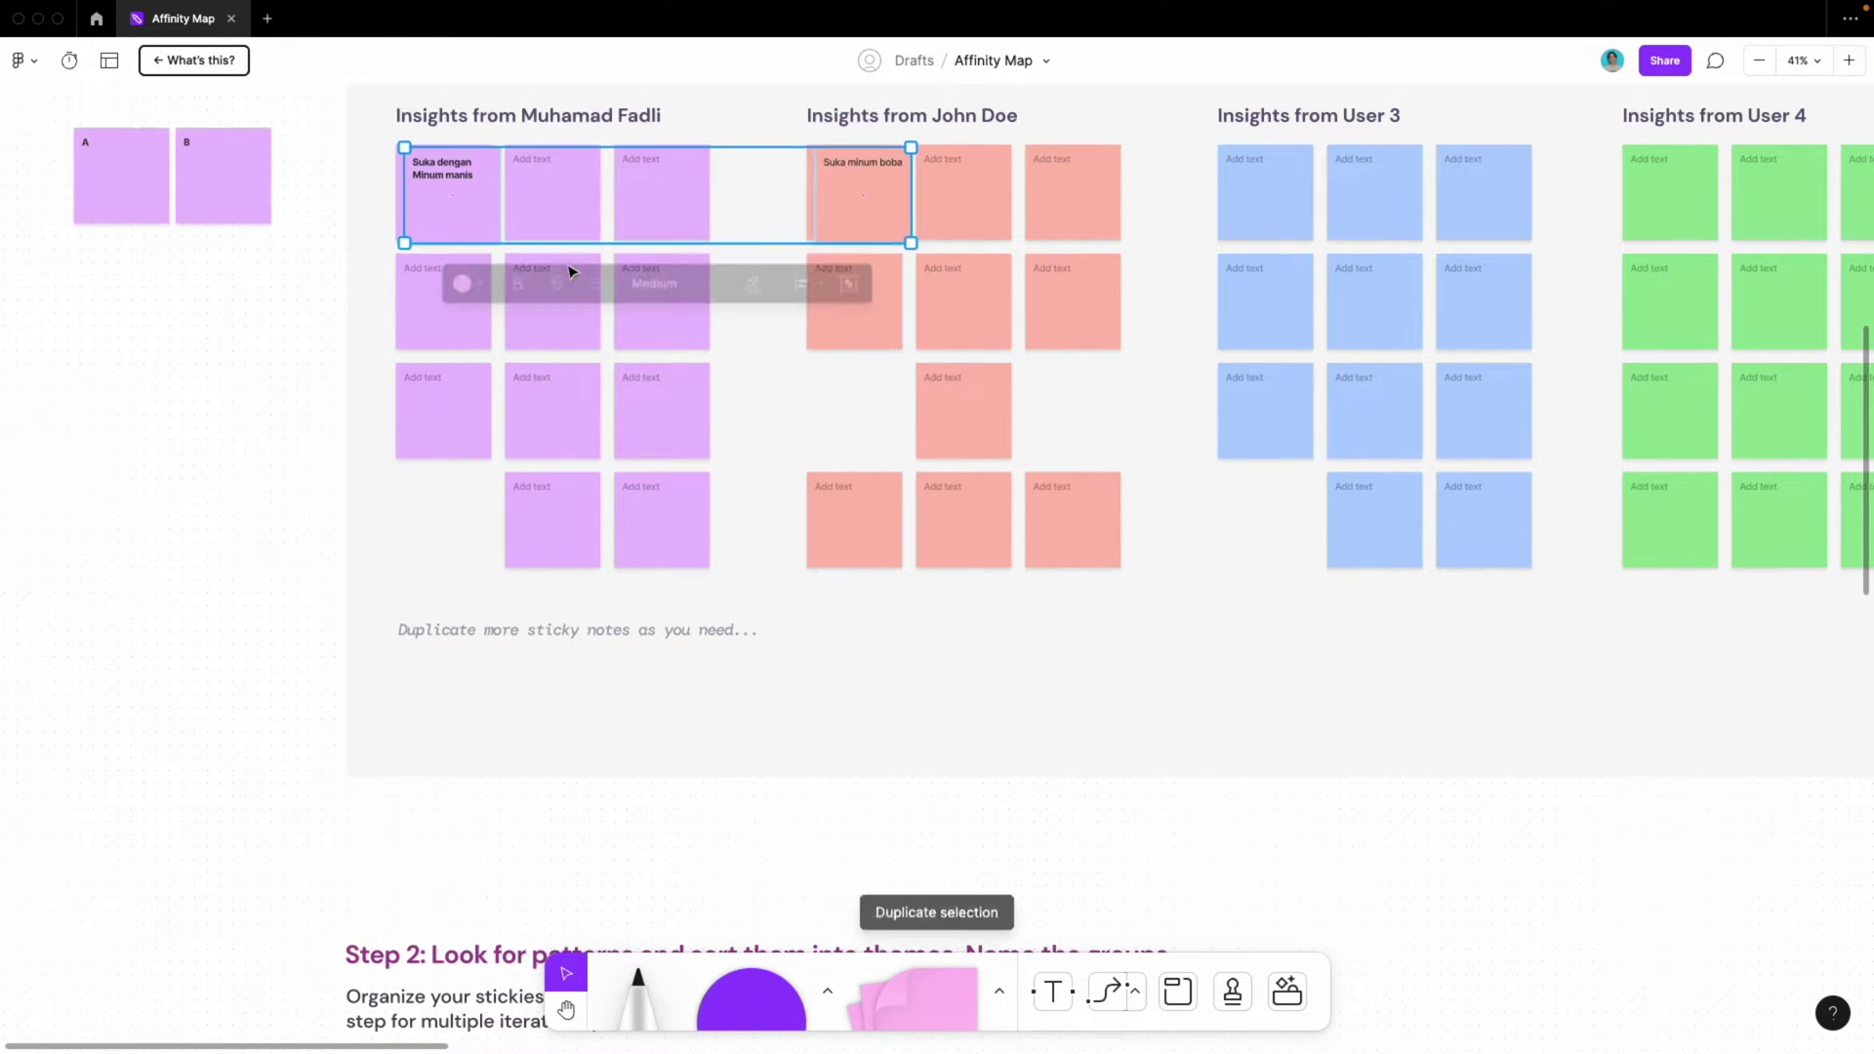
scroll(566, 266, down, 3)
ctrl+scroll(574, 266, down, 2)
ctrl+scroll(574, 267, down, 3)
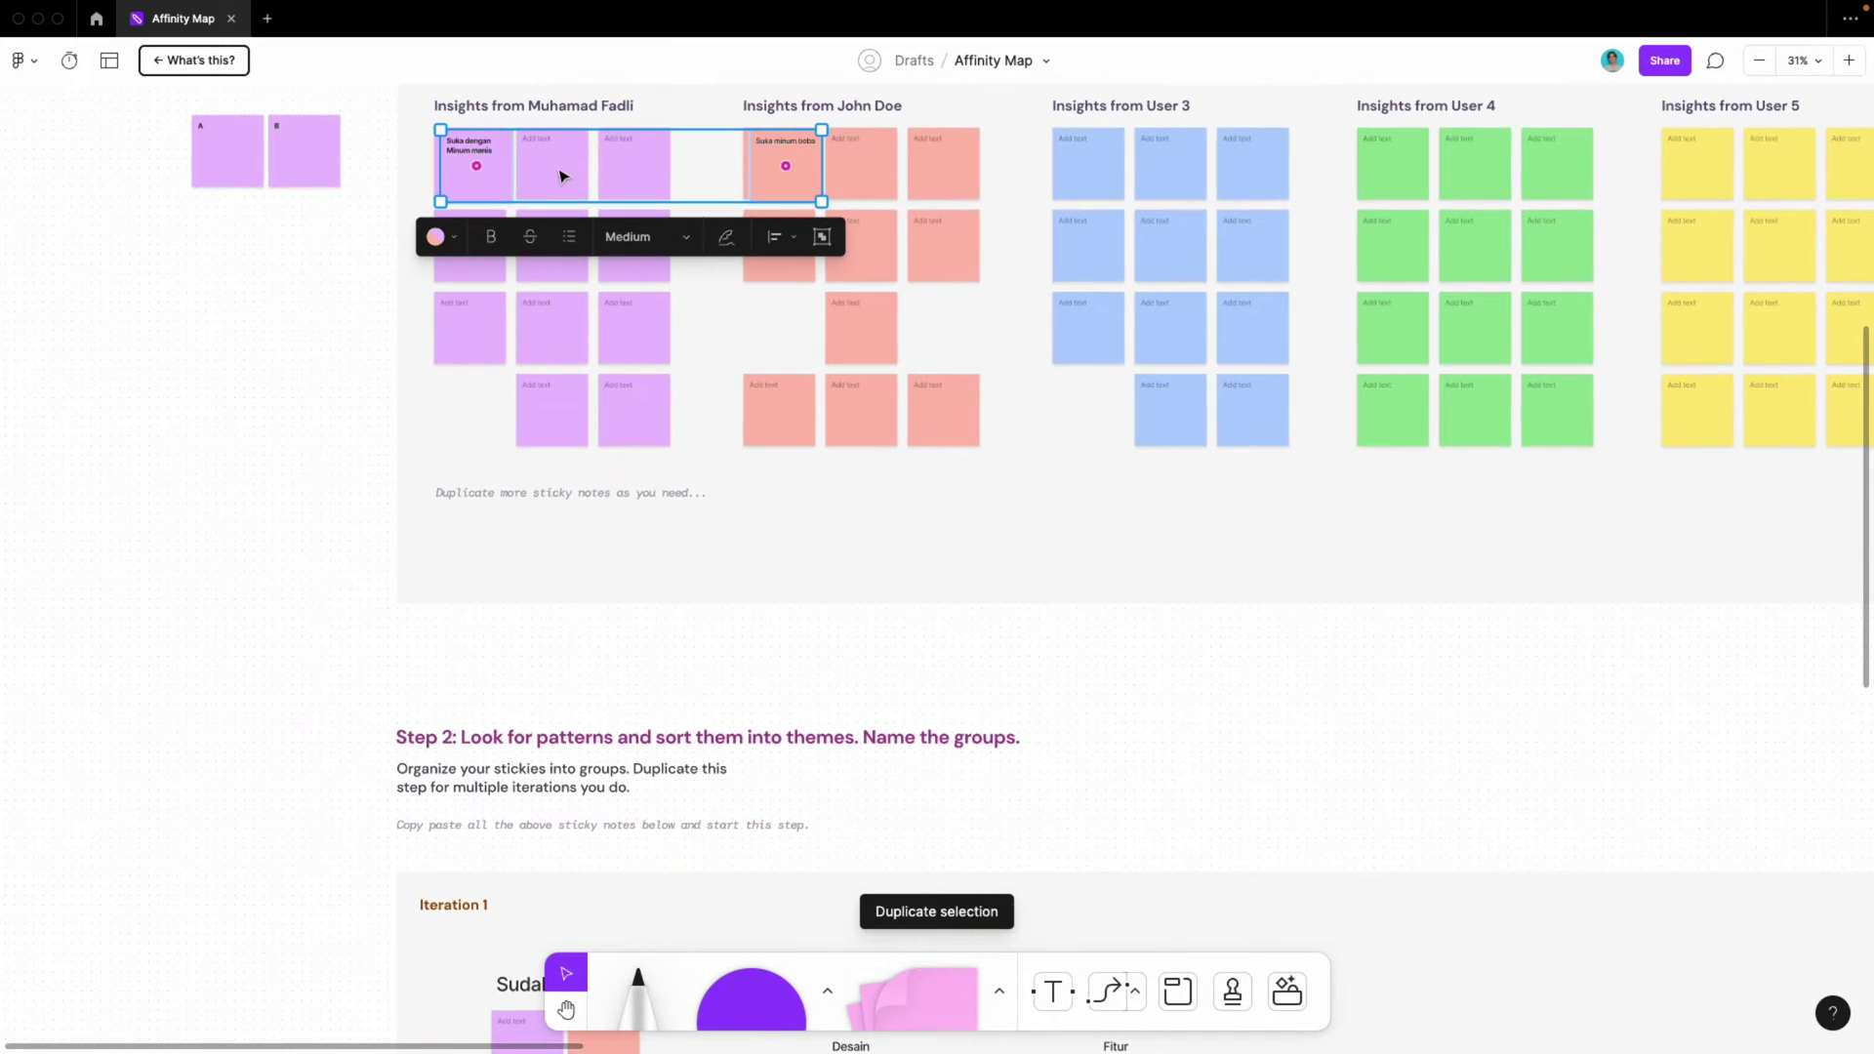
drag(552, 91, 602, 973)
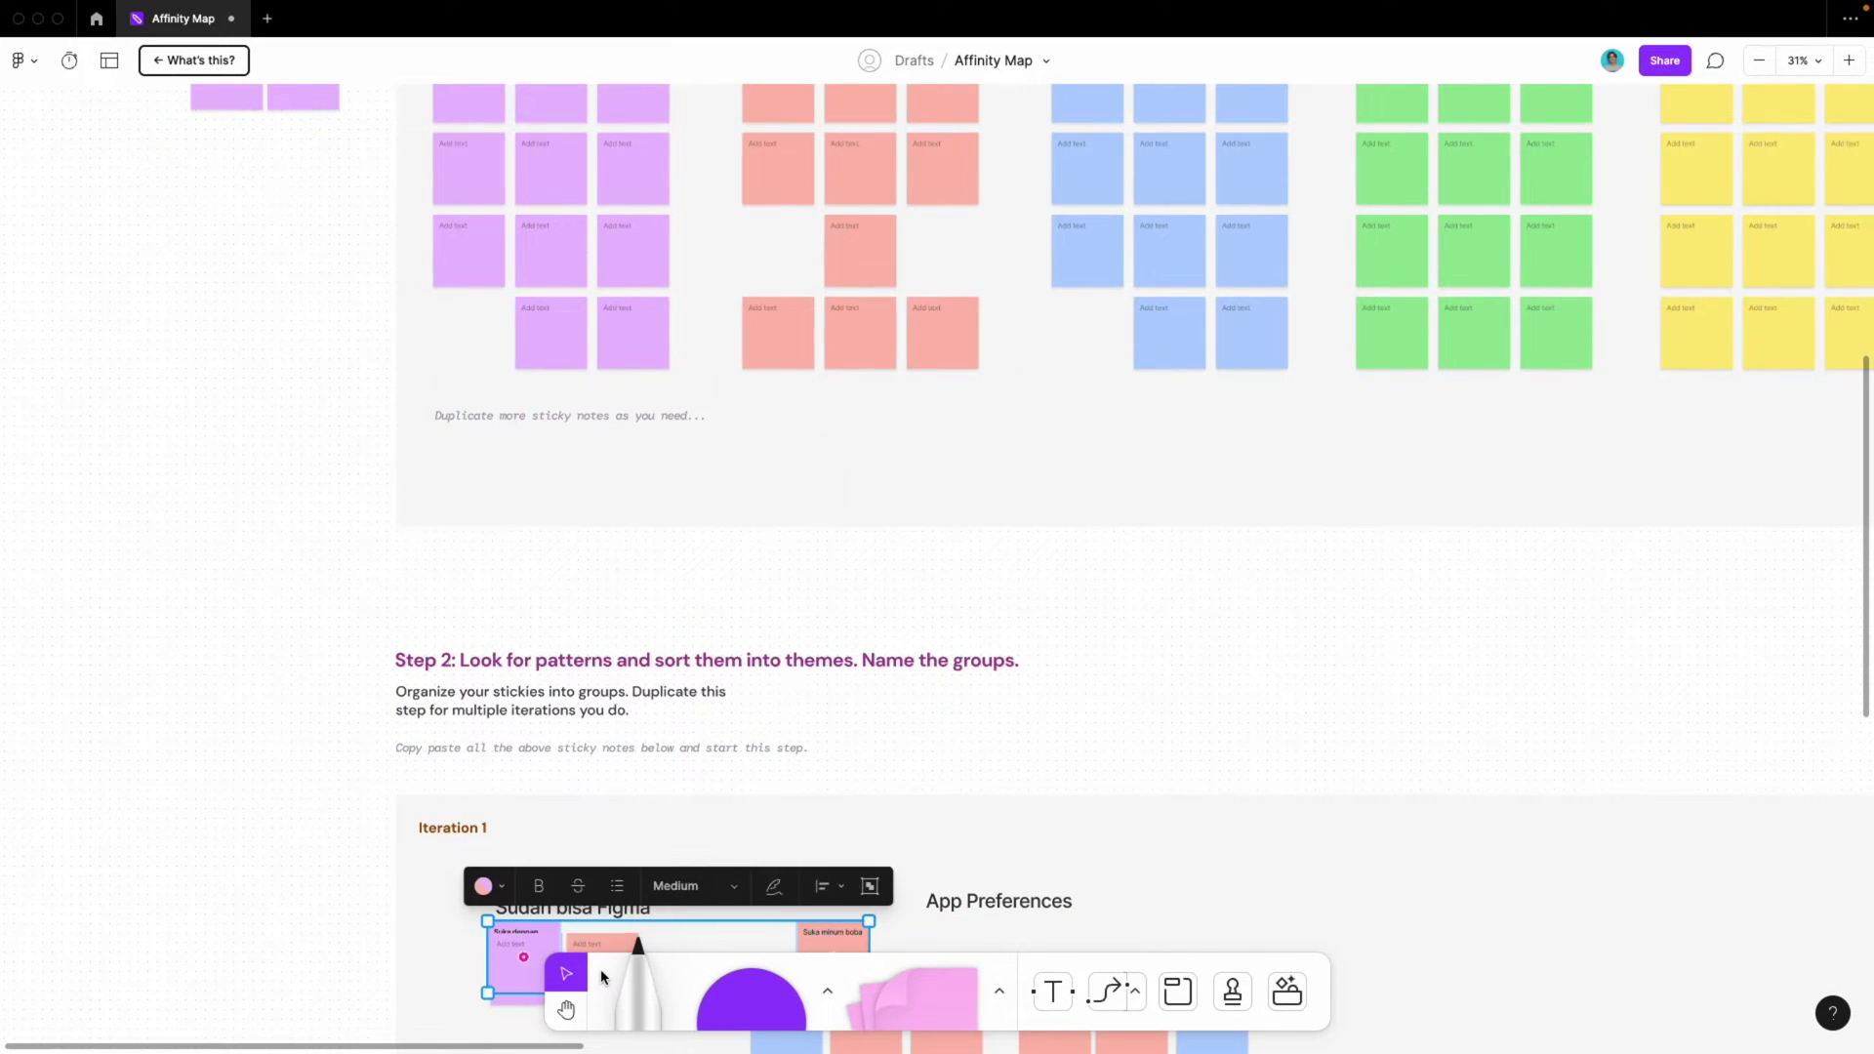
Slide 'Suka minum boba' next to 'Suka dengan Minum manis' under 'Sudah bisa Figma'
scroll(680, 721, down, 3)
ctrl+scroll(576, 649, up, 5)
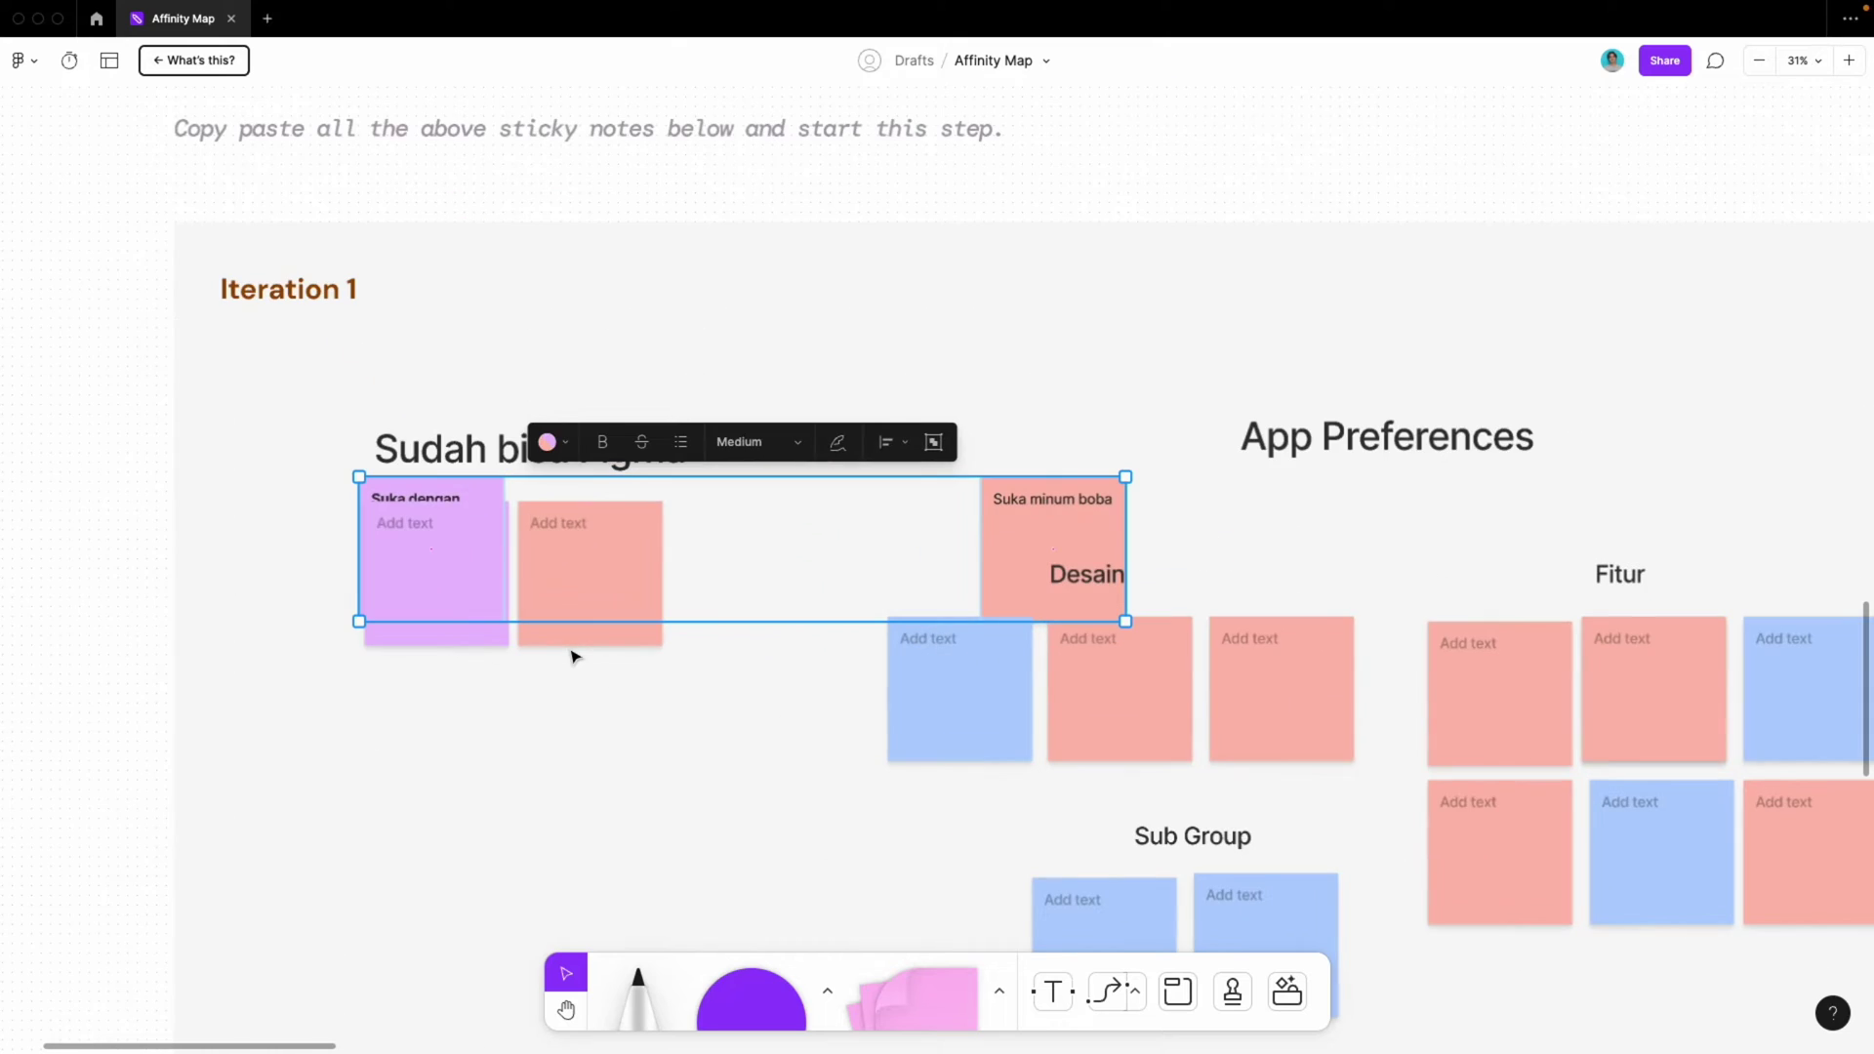
click(566, 644)
scroll(566, 615, left, 1)
click(546, 478)
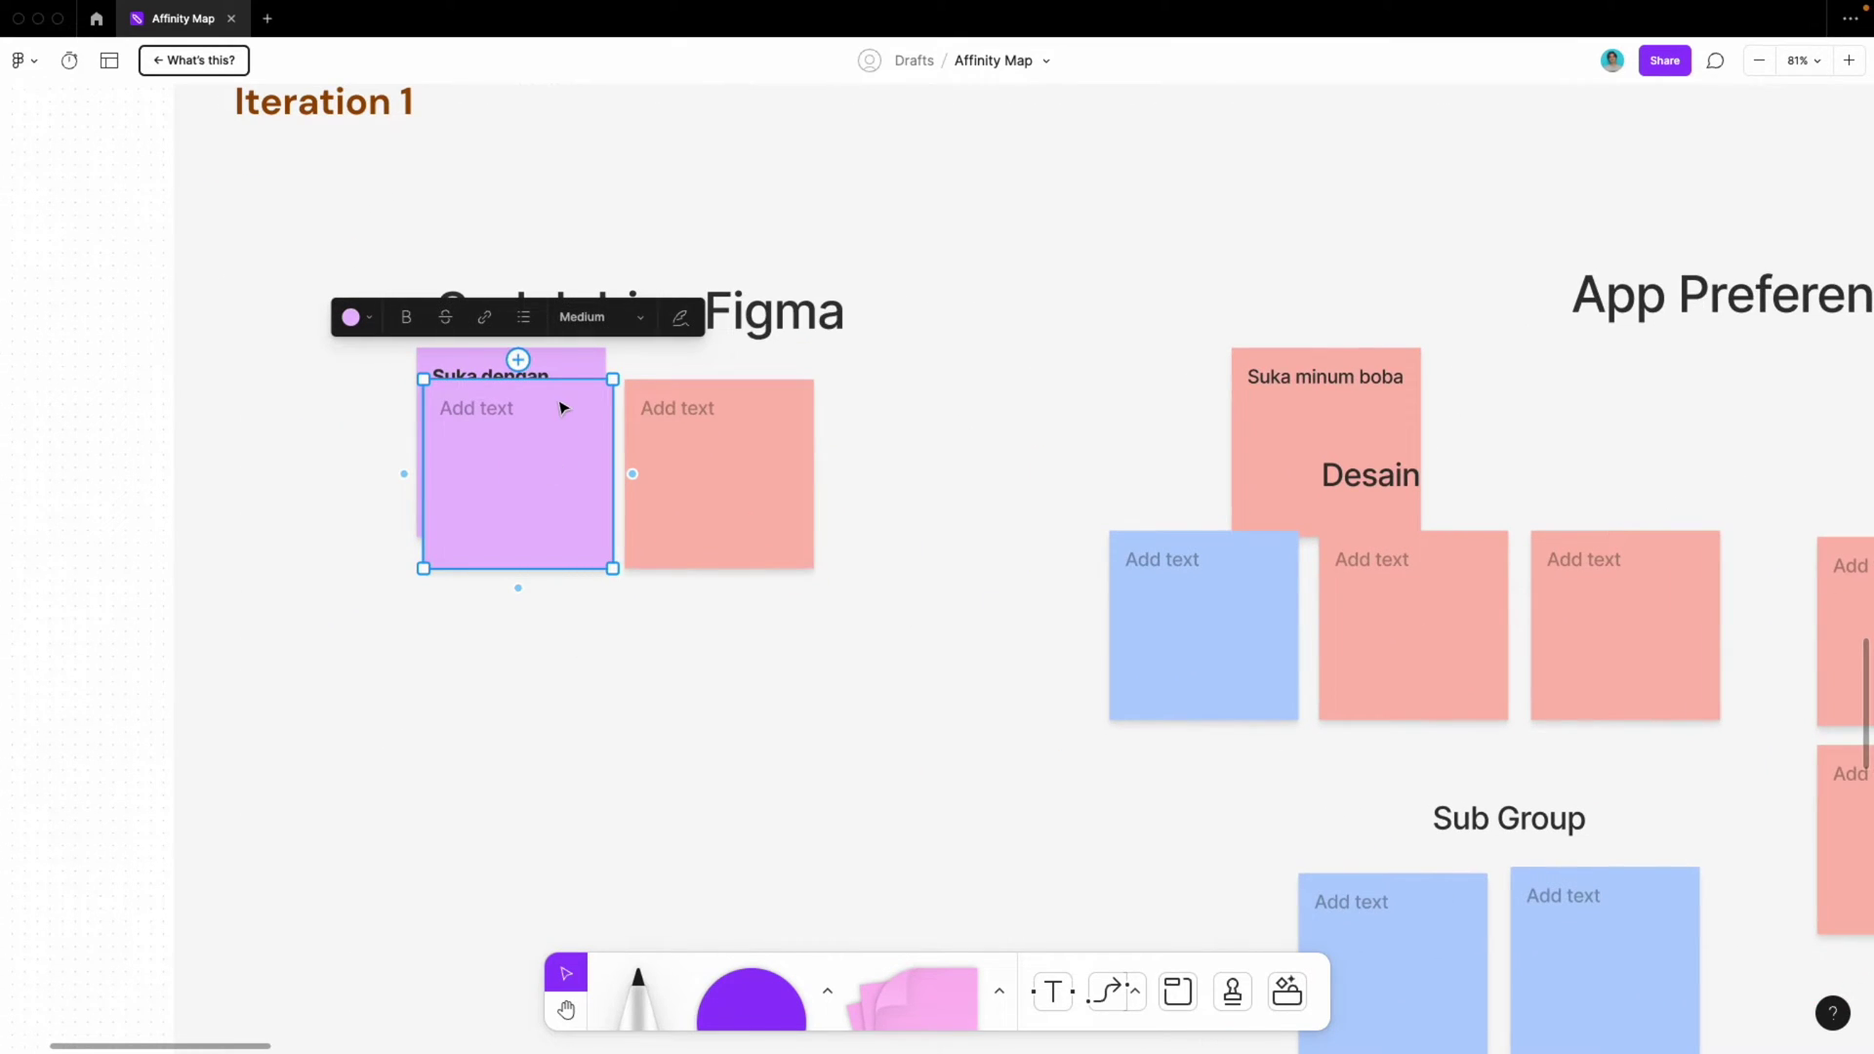
click(565, 358)
shift+click(1253, 422)
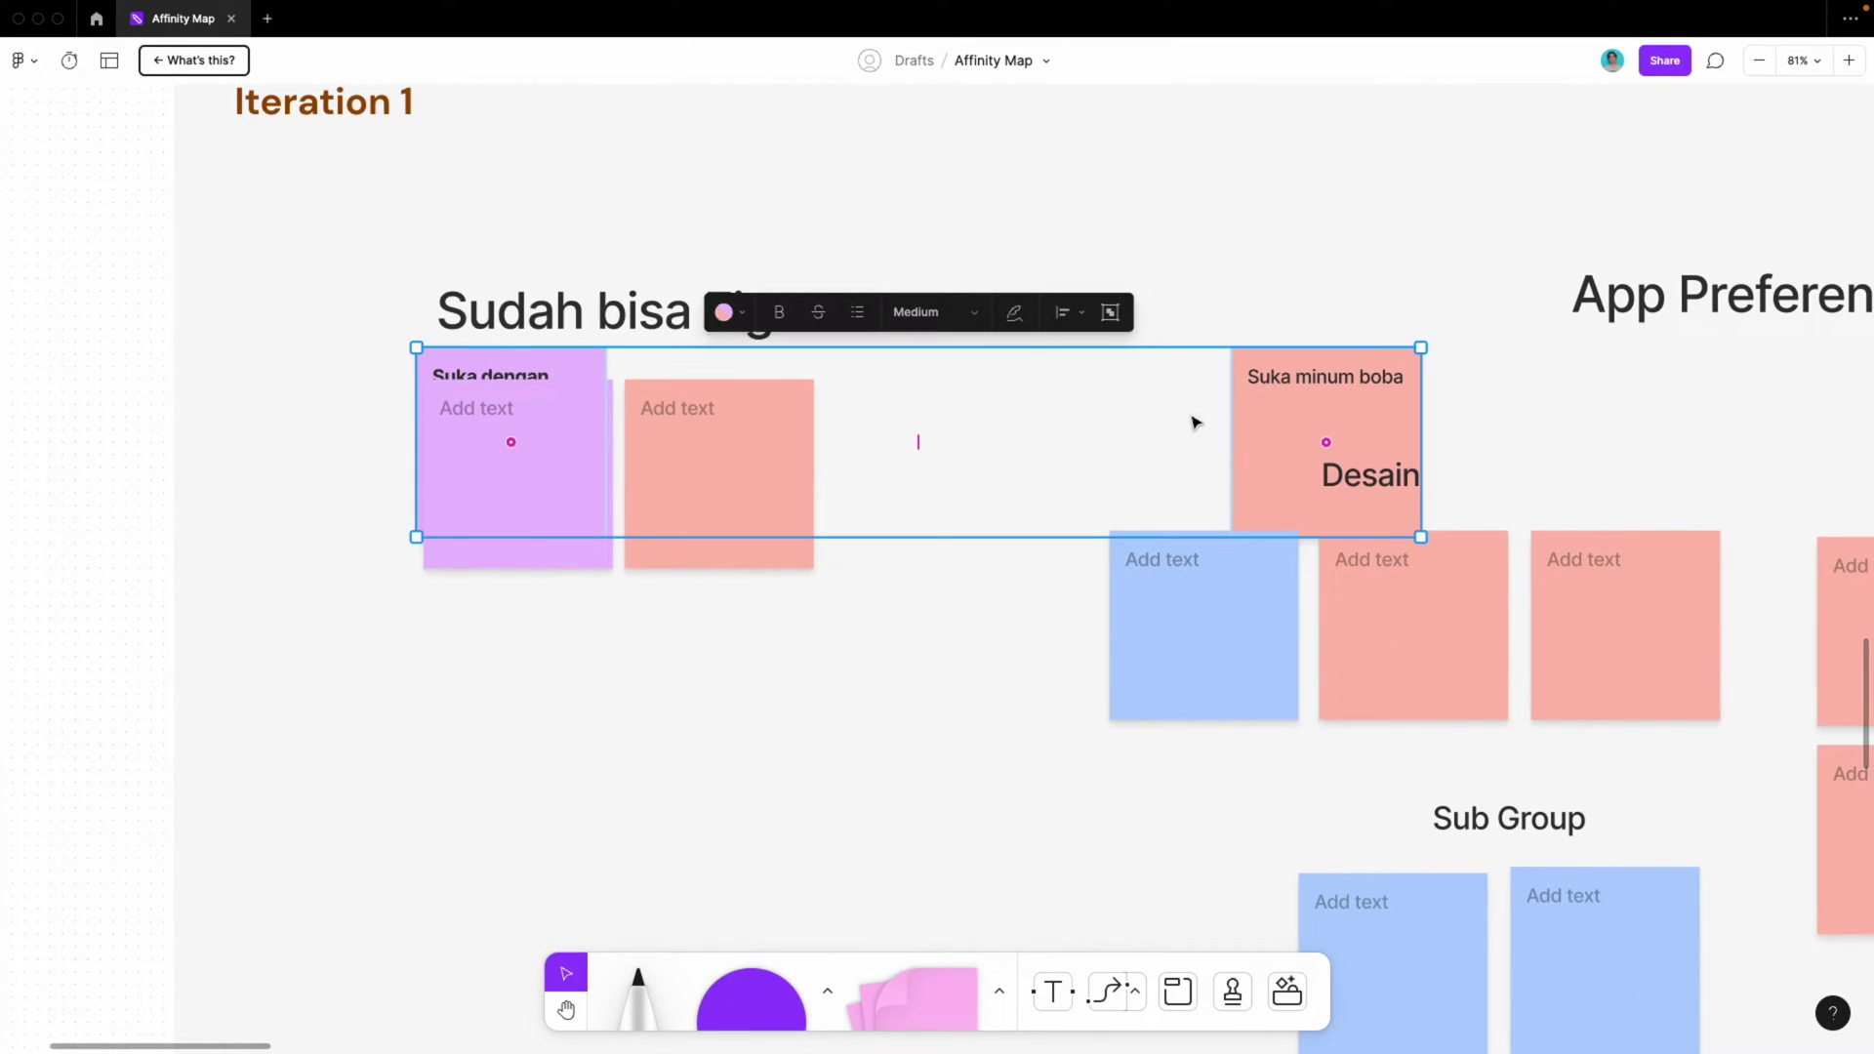
drag(923, 437, 633, 440)
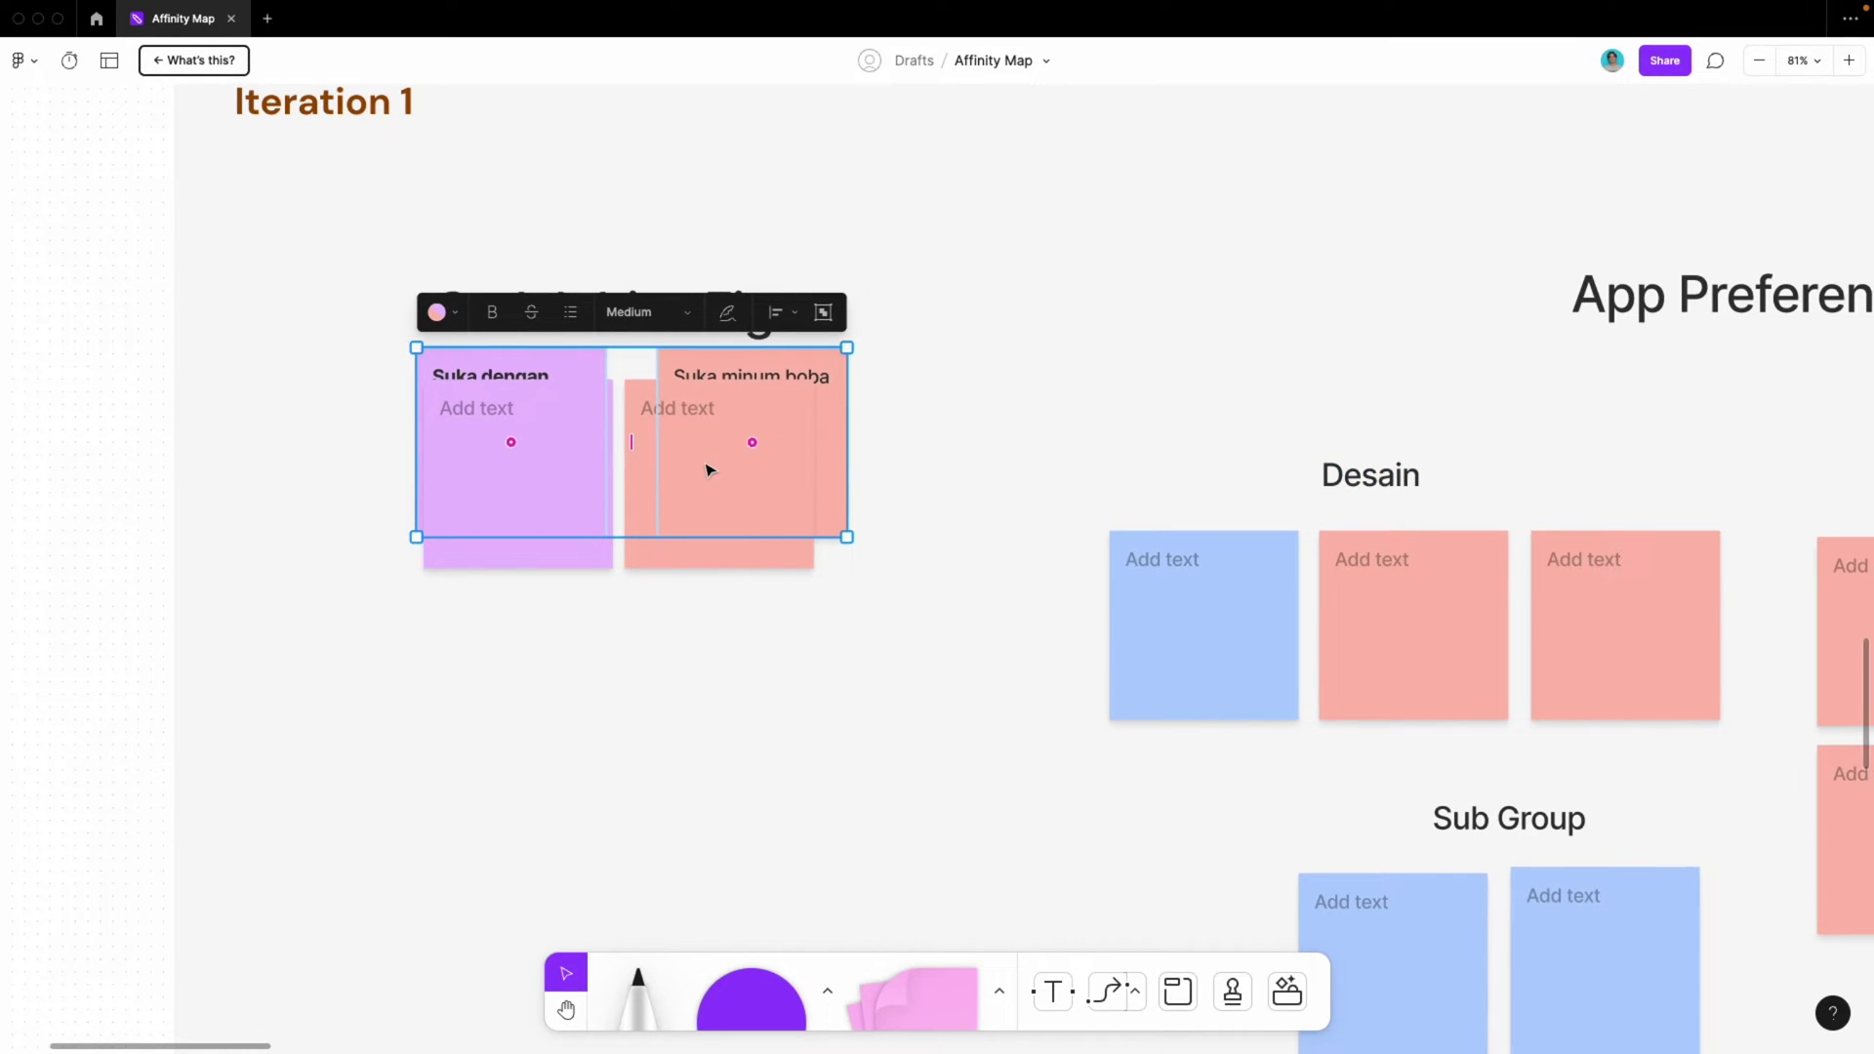
Delete the two blank purple and salmon stickies from Iteration 1
click(749, 660)
click(578, 524)
click(760, 471)
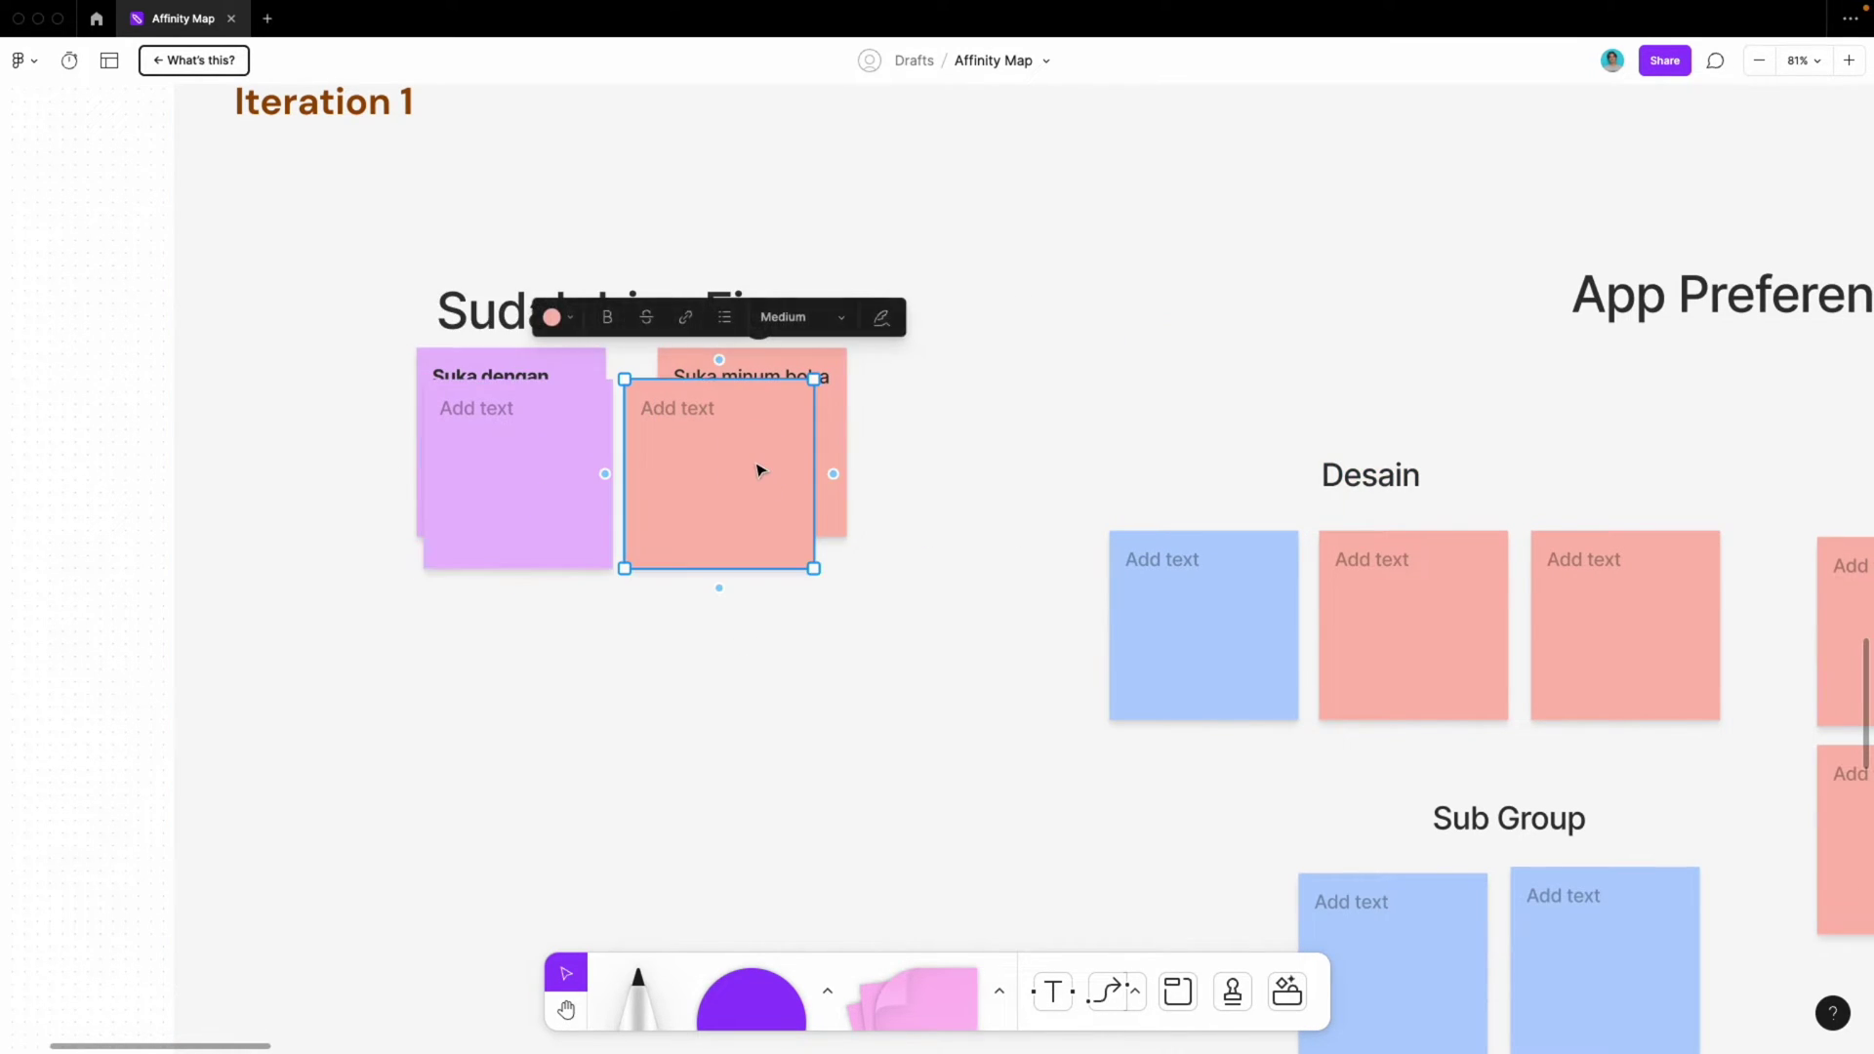
shift+click(575, 470)
key(Delete)
Align the purple sticky with the heading's left edge beside the boba sticky
click(571, 473)
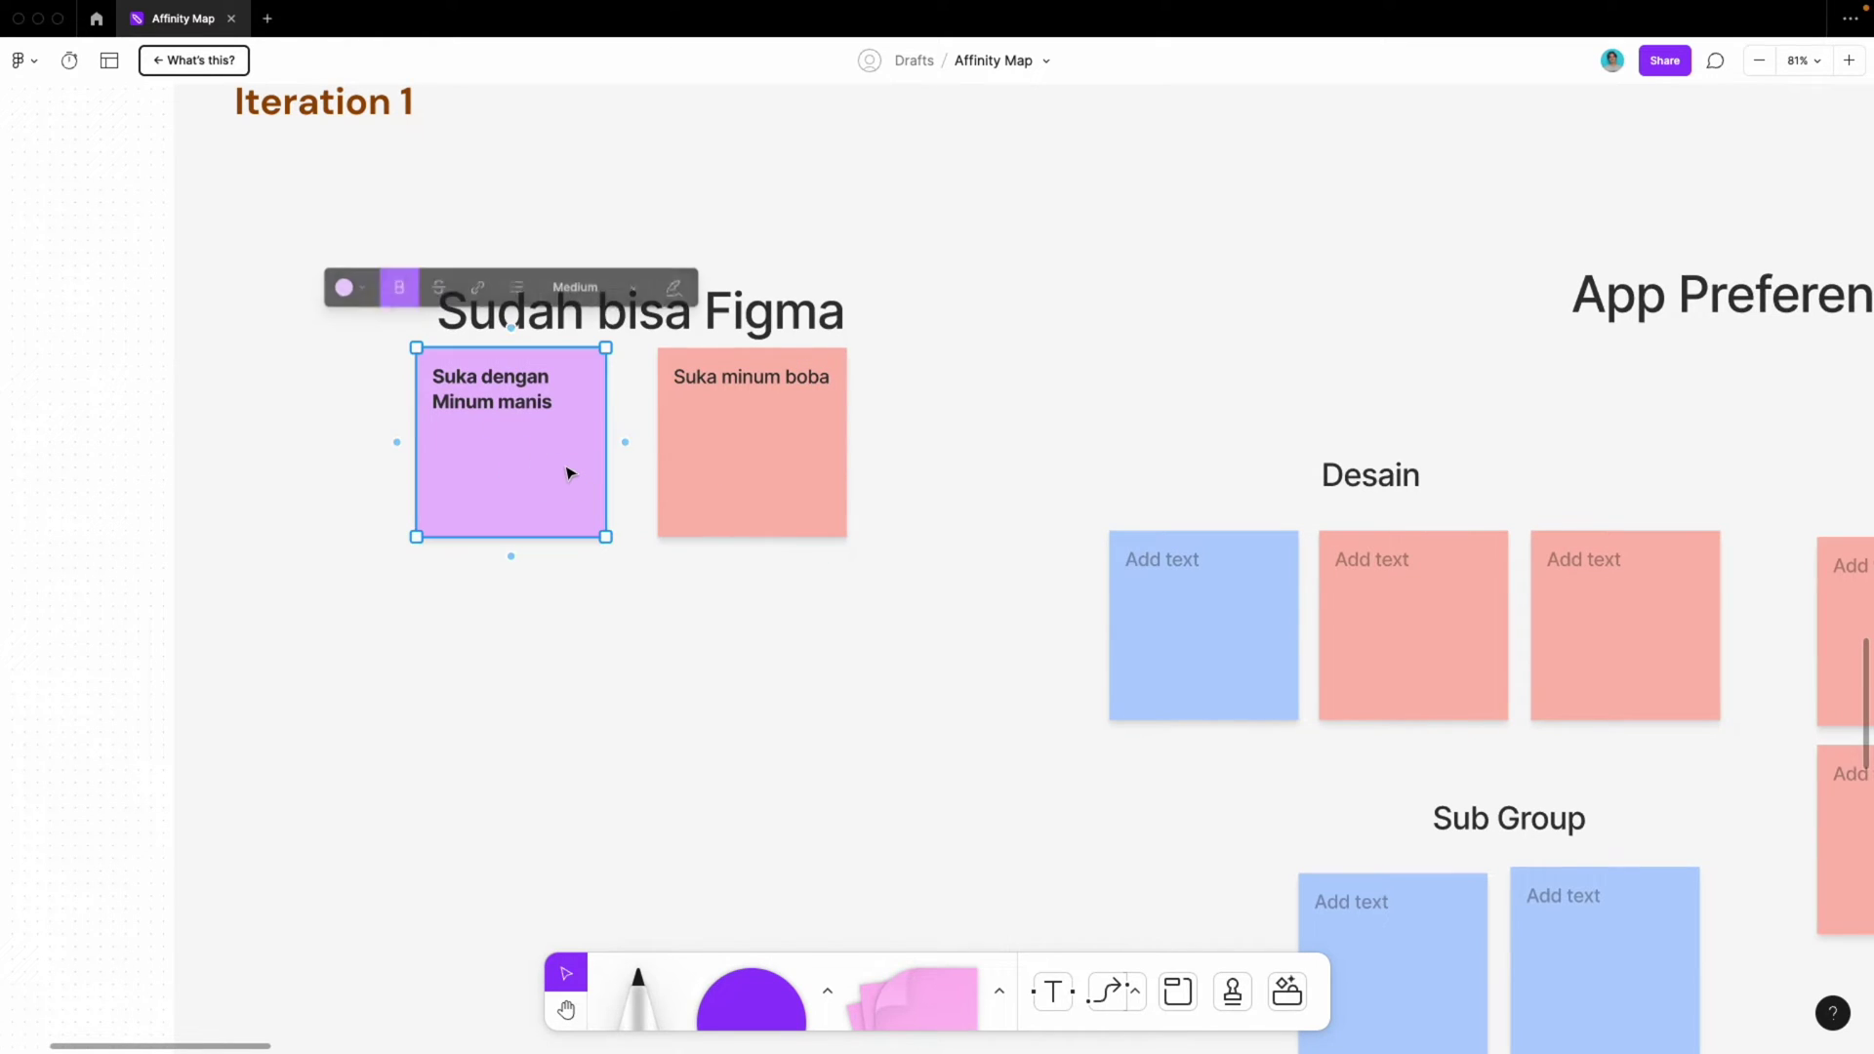
double_click(571, 473)
key(Escape)
drag(512, 454, 542, 462)
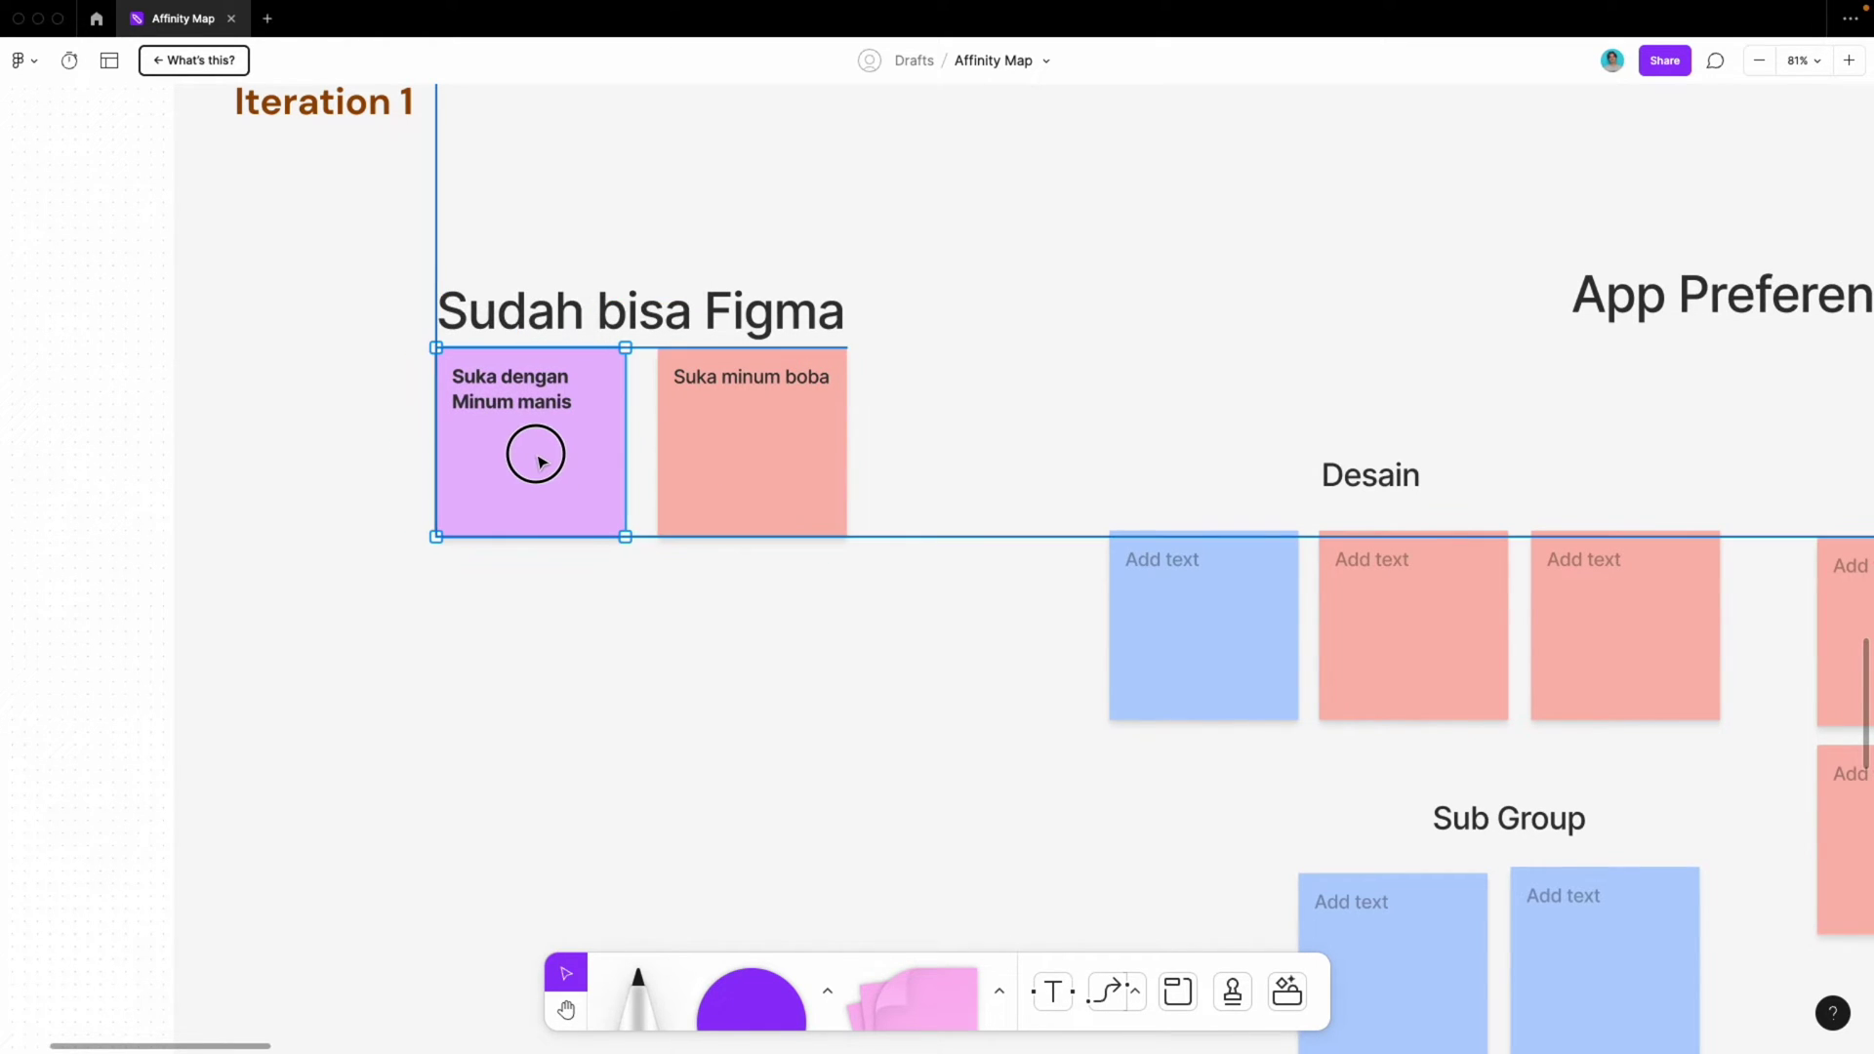
double_click(760, 428)
key(Escape)
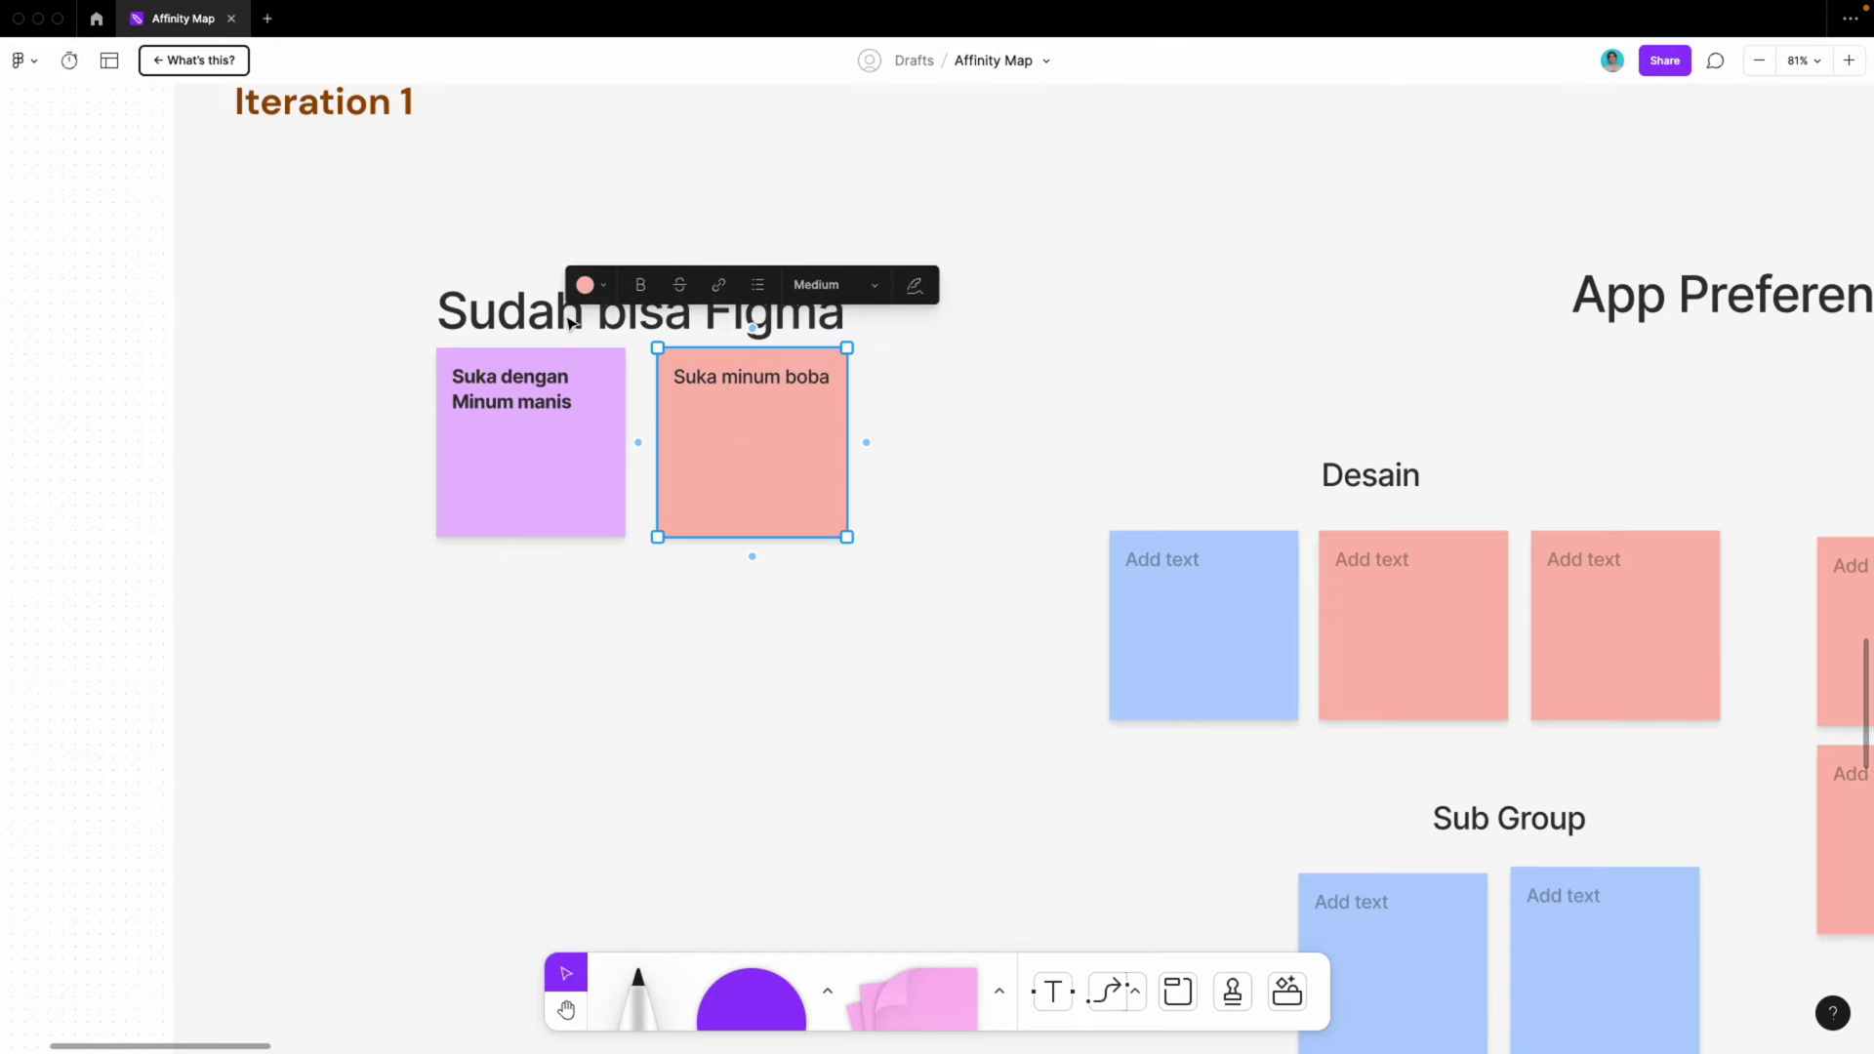
Rename the heading 'Suka minuman manis', break it before 'manis', and move it above the stickies
double_click(570, 322)
text(Suka)
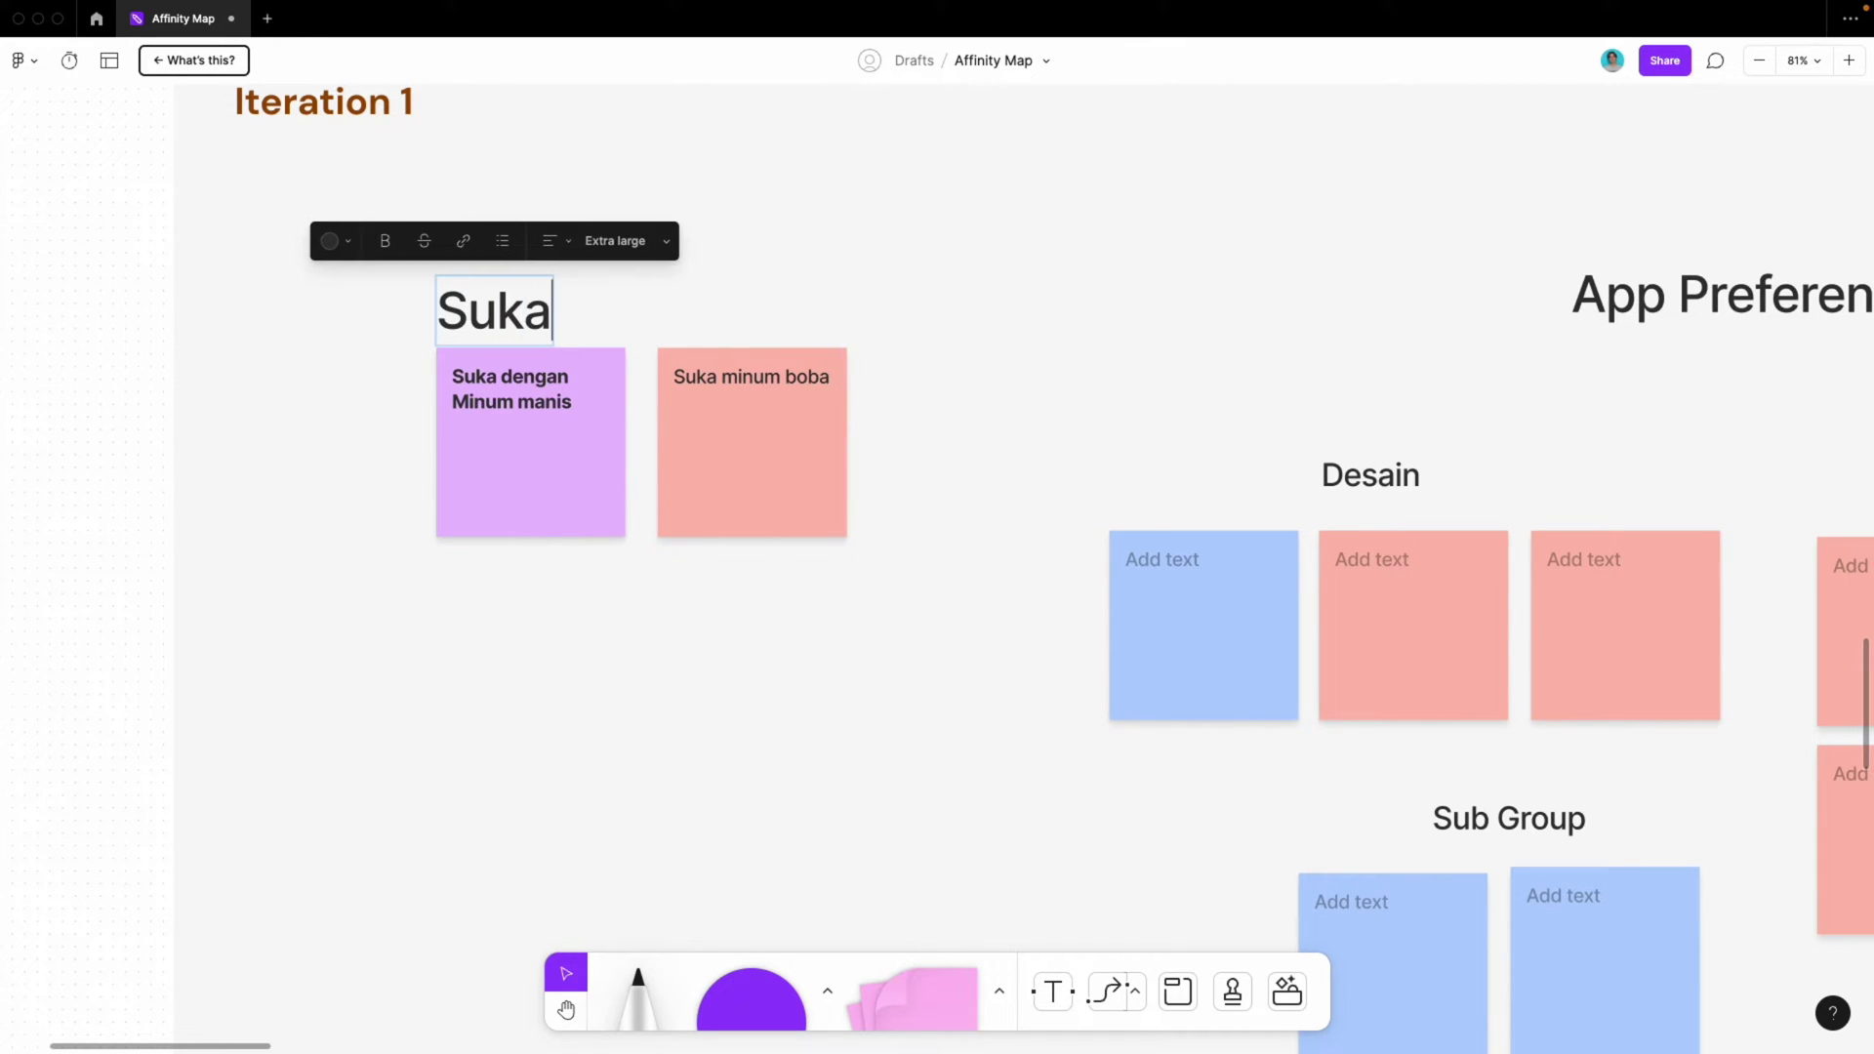
text( minuman manis)
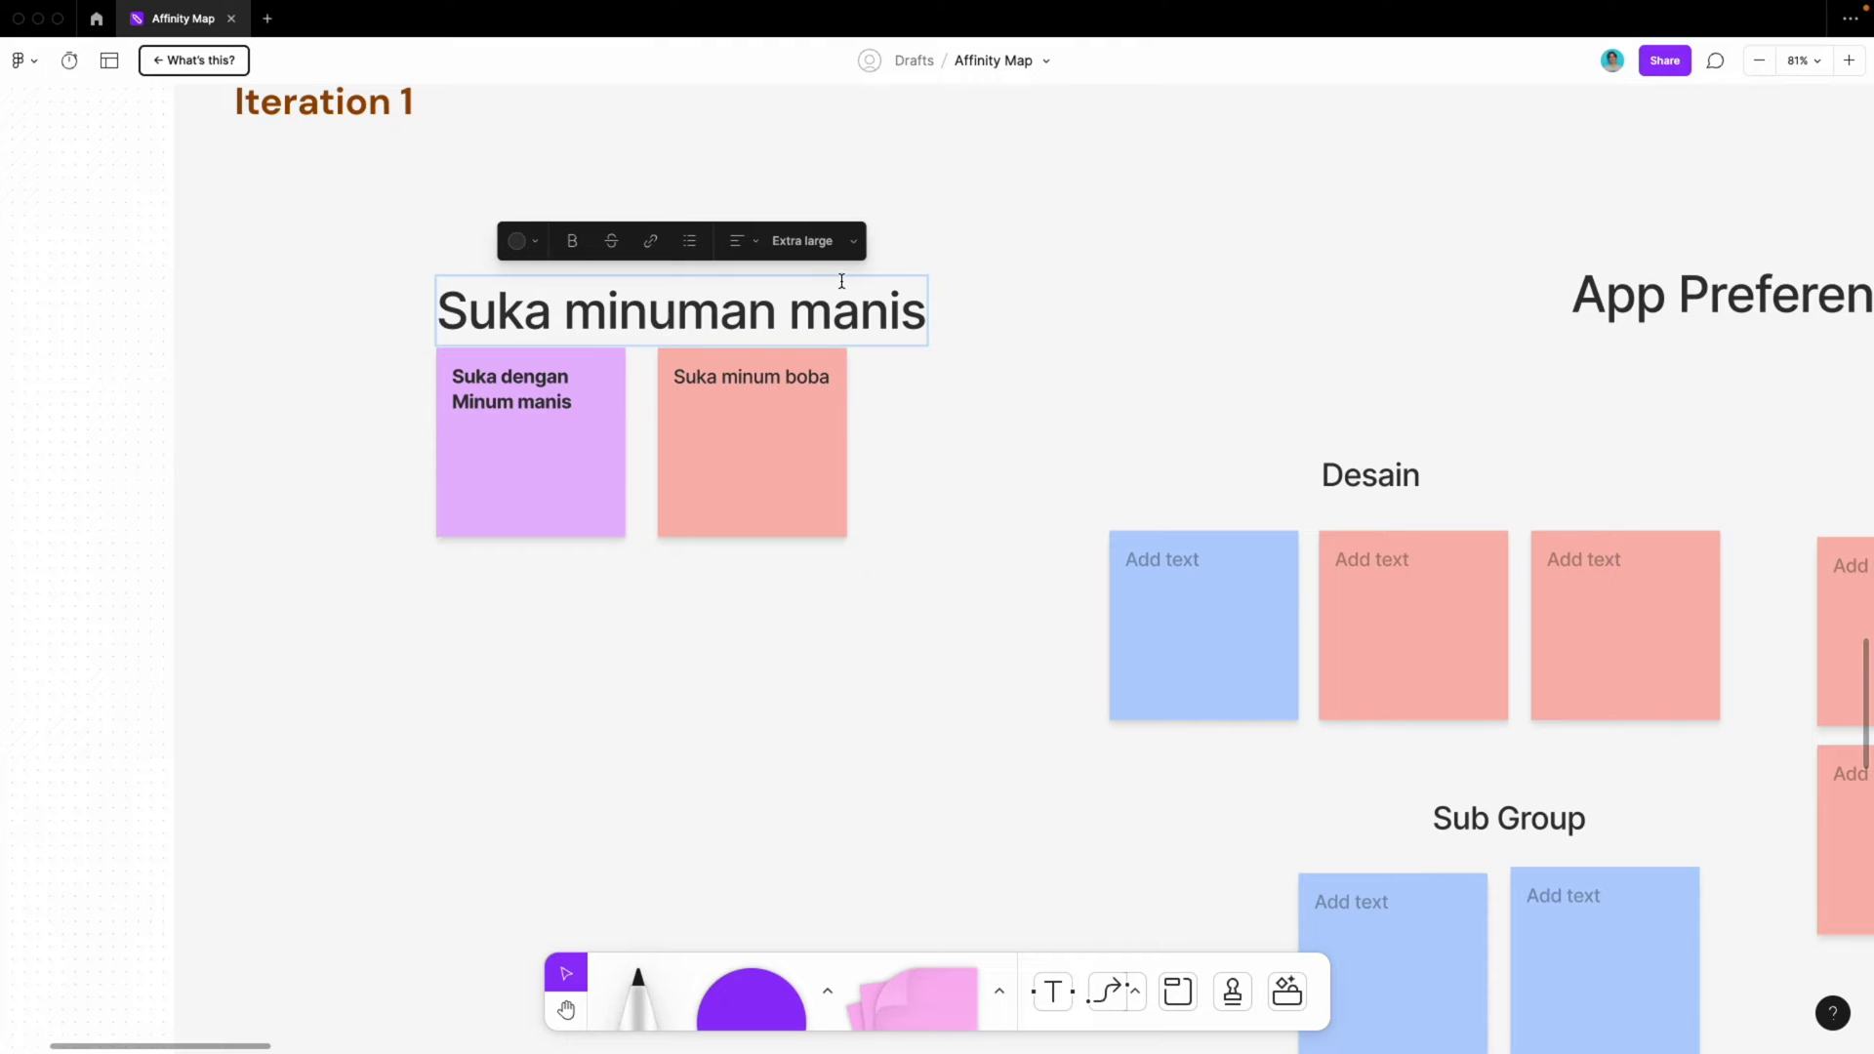
click(795, 306)
key(Return)
key(Escape)
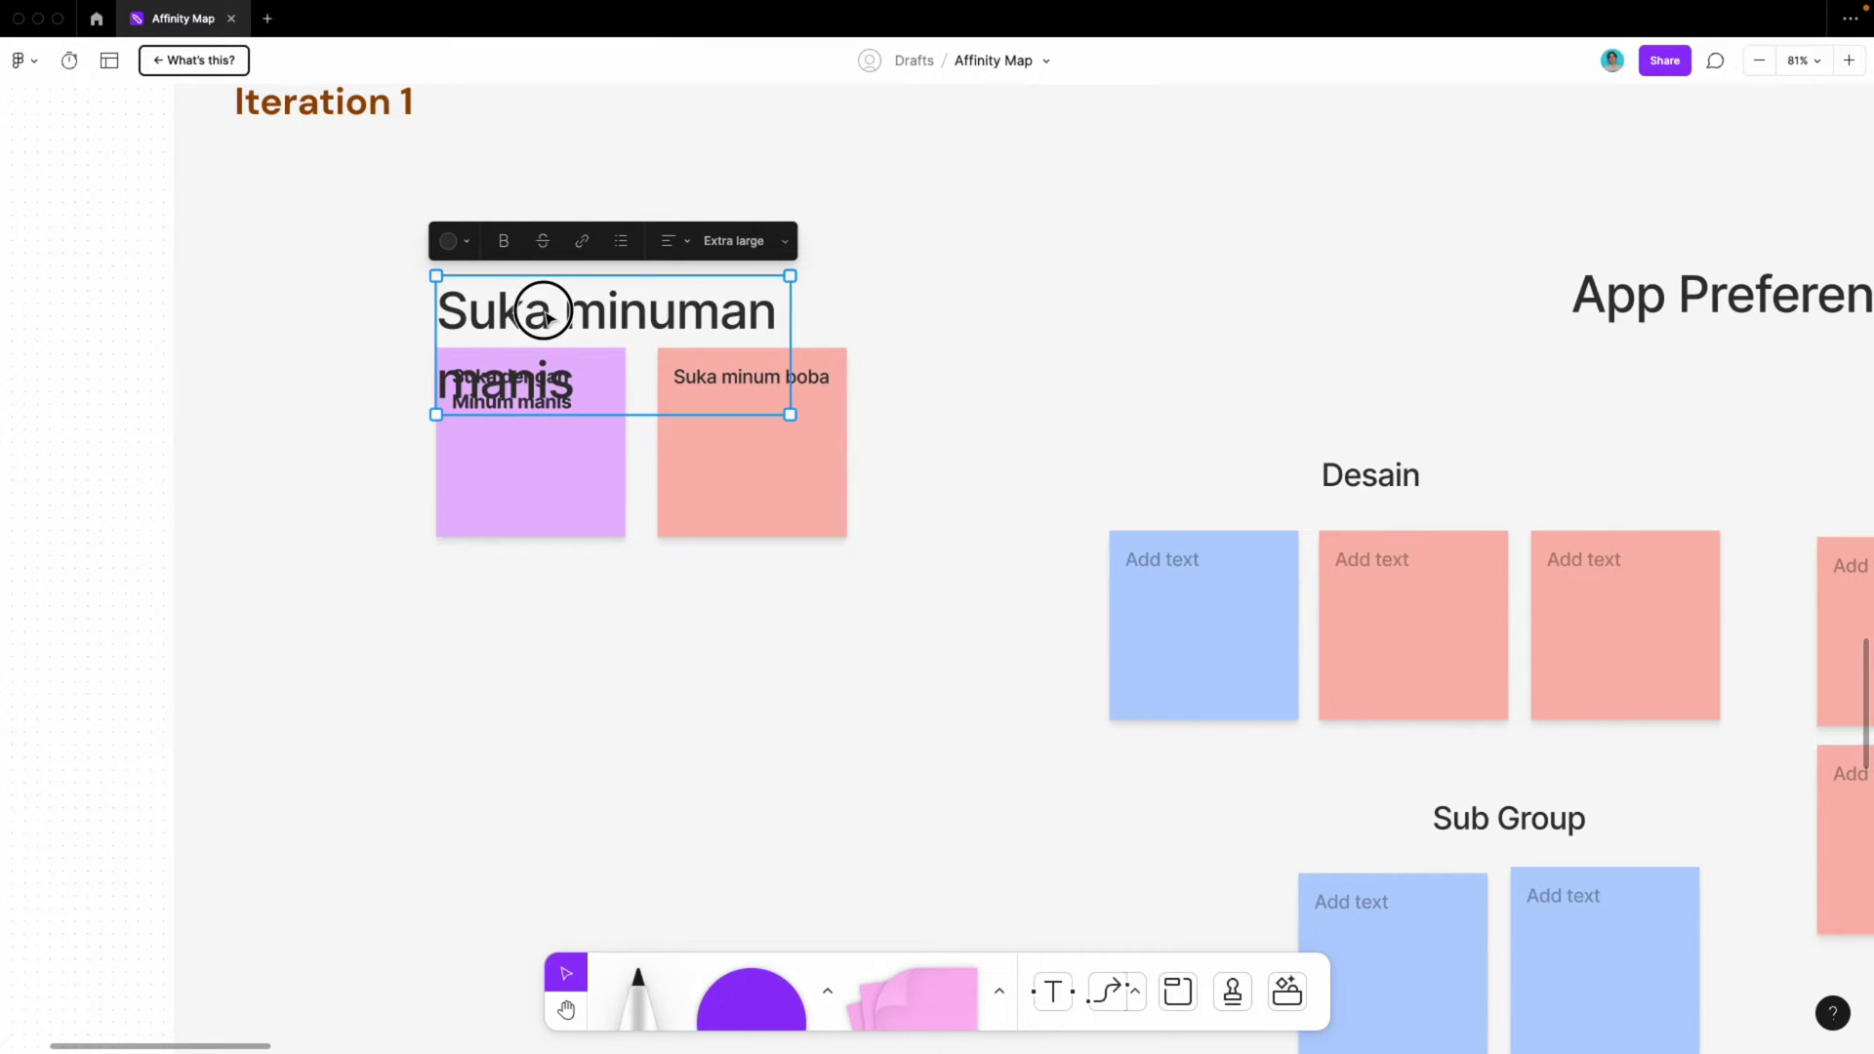
drag(540, 310, 544, 230)
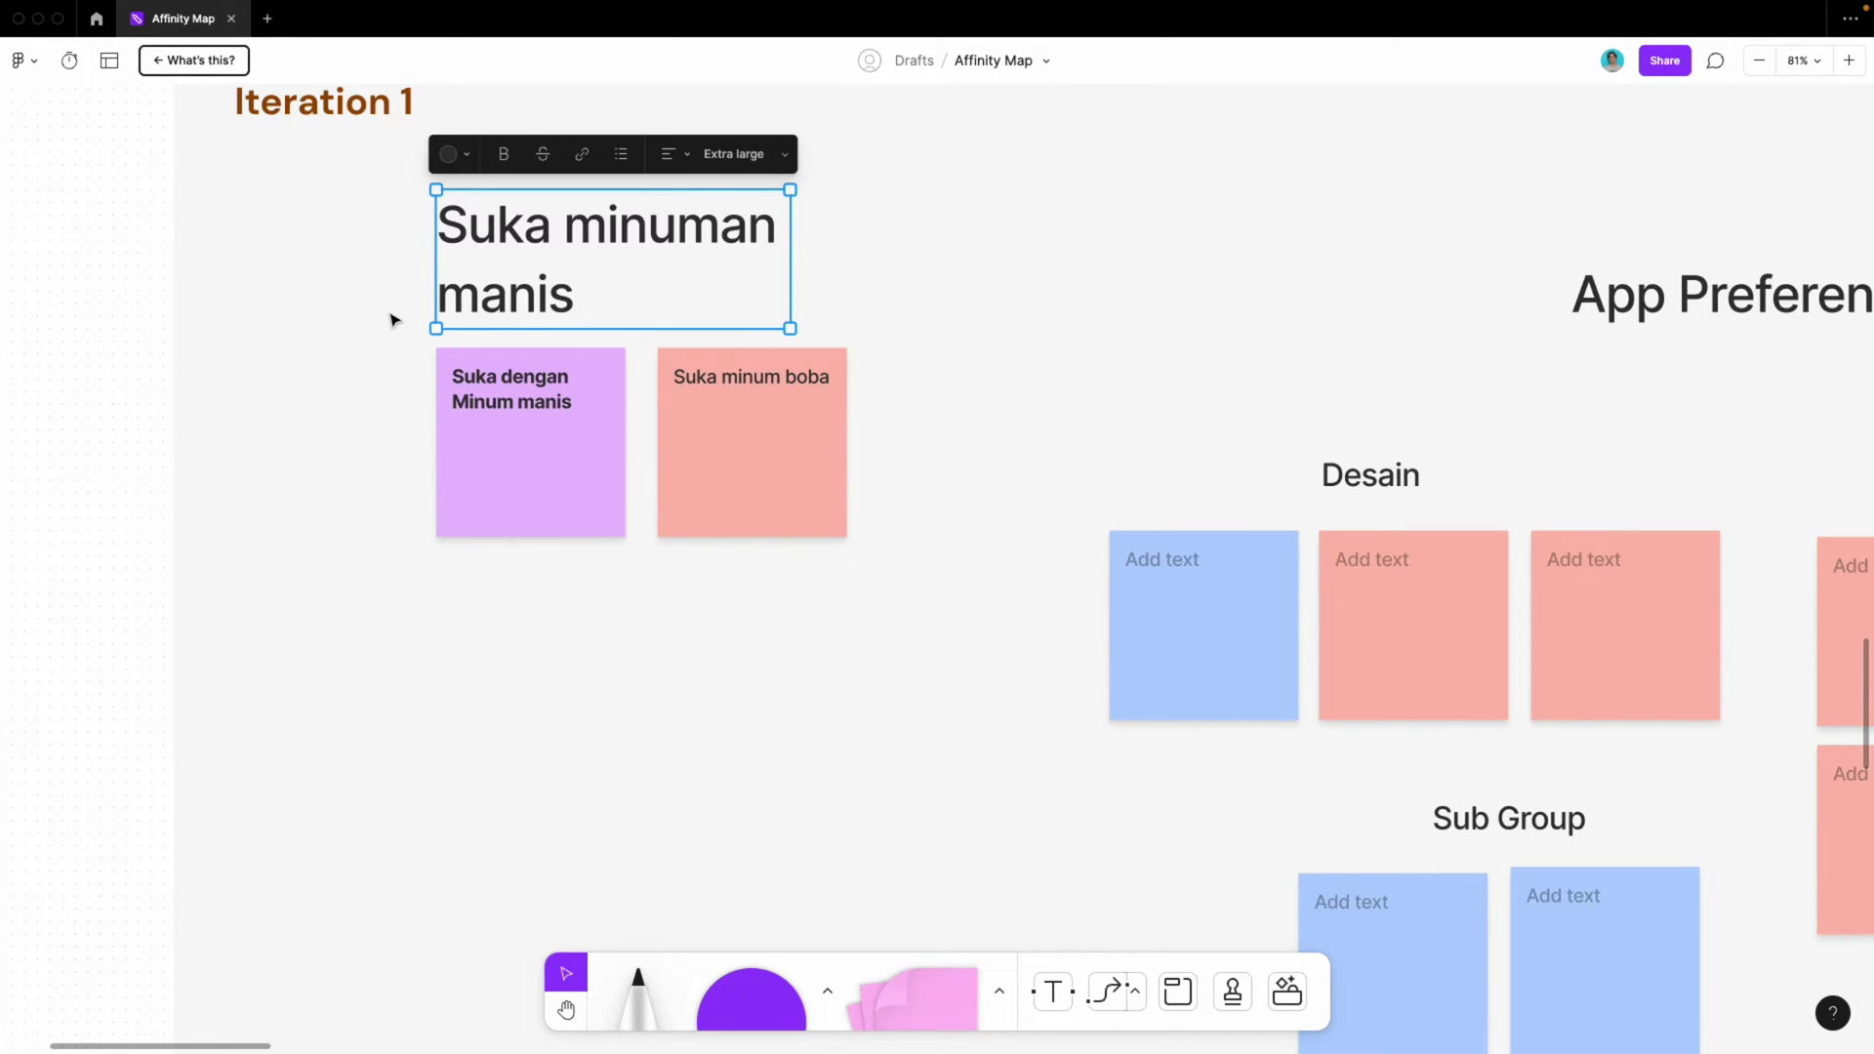
scroll(566, 403, down, 3)
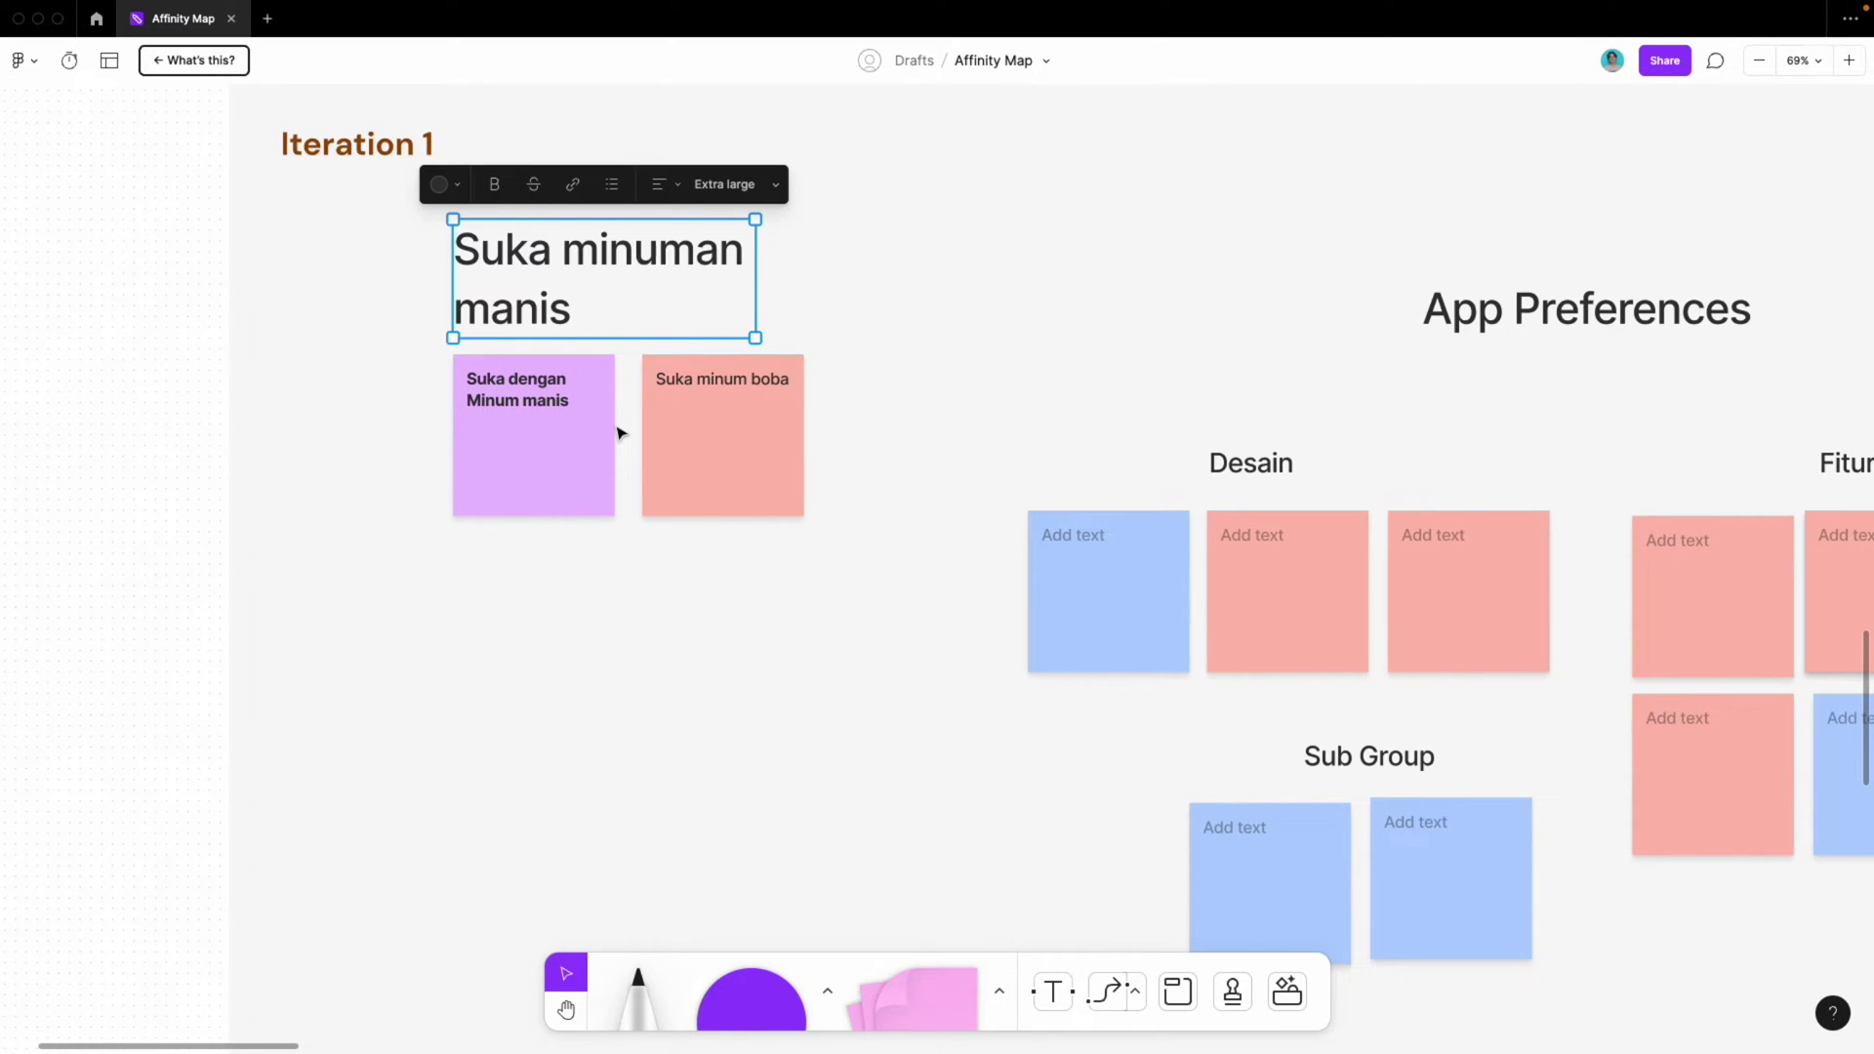
scroll(619, 429, down, 5)
scroll(683, 254, up, 4)
scroll(723, 489, down, 6)
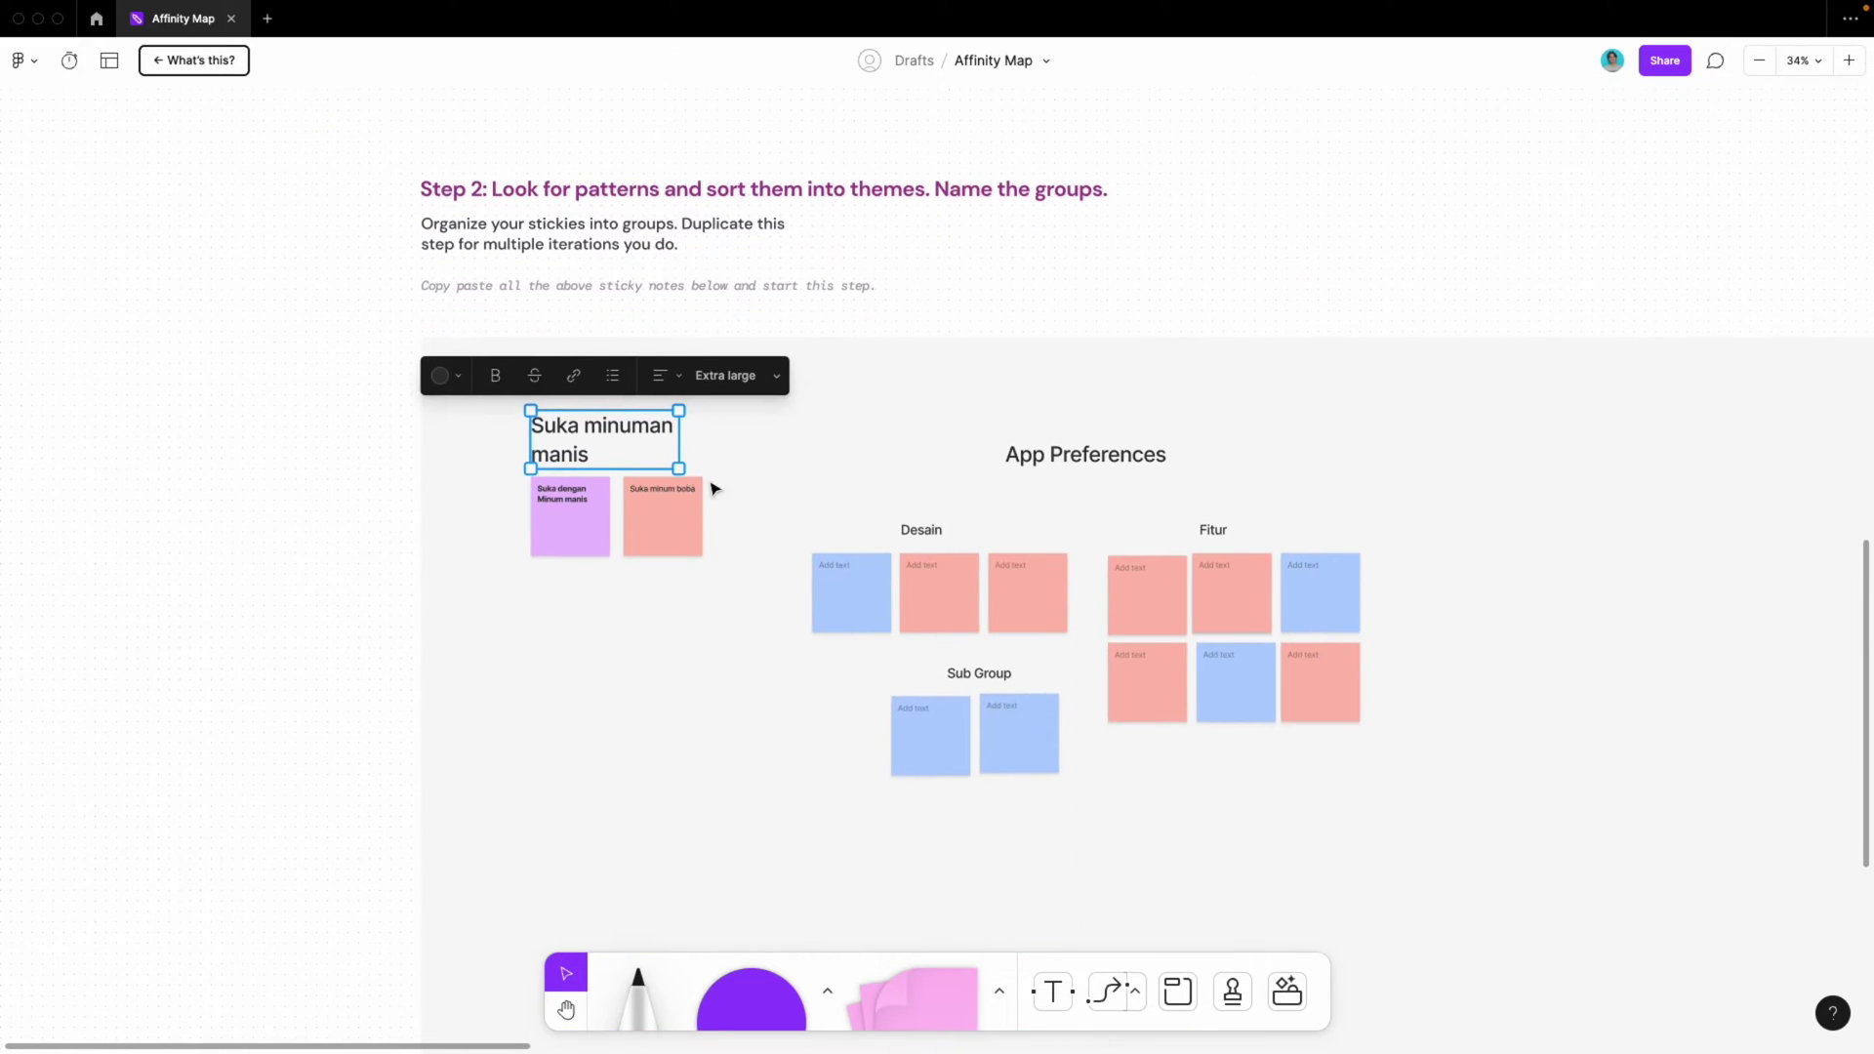
scroll(585, 447, up, 5)
Duplicate both stickies and arrange the extra 'Suka minum boba' copies up and right
click(561, 527)
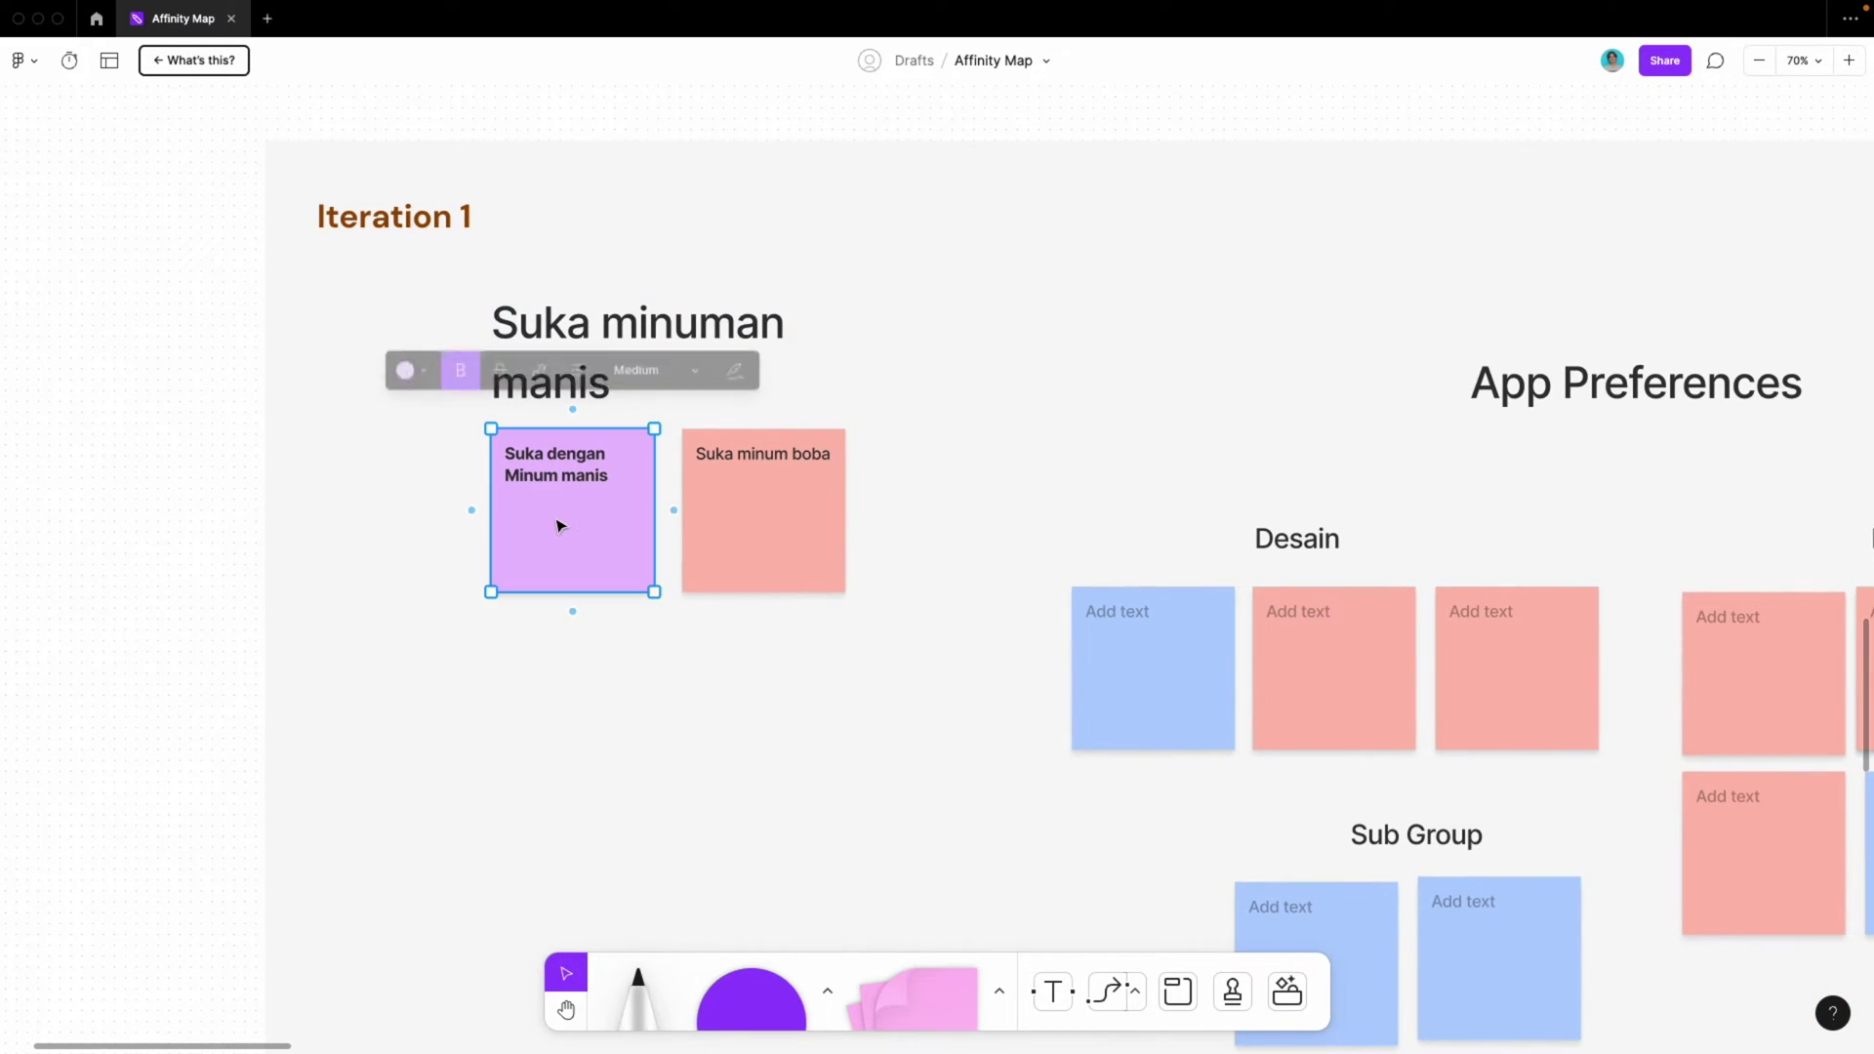
shift+click(787, 519)
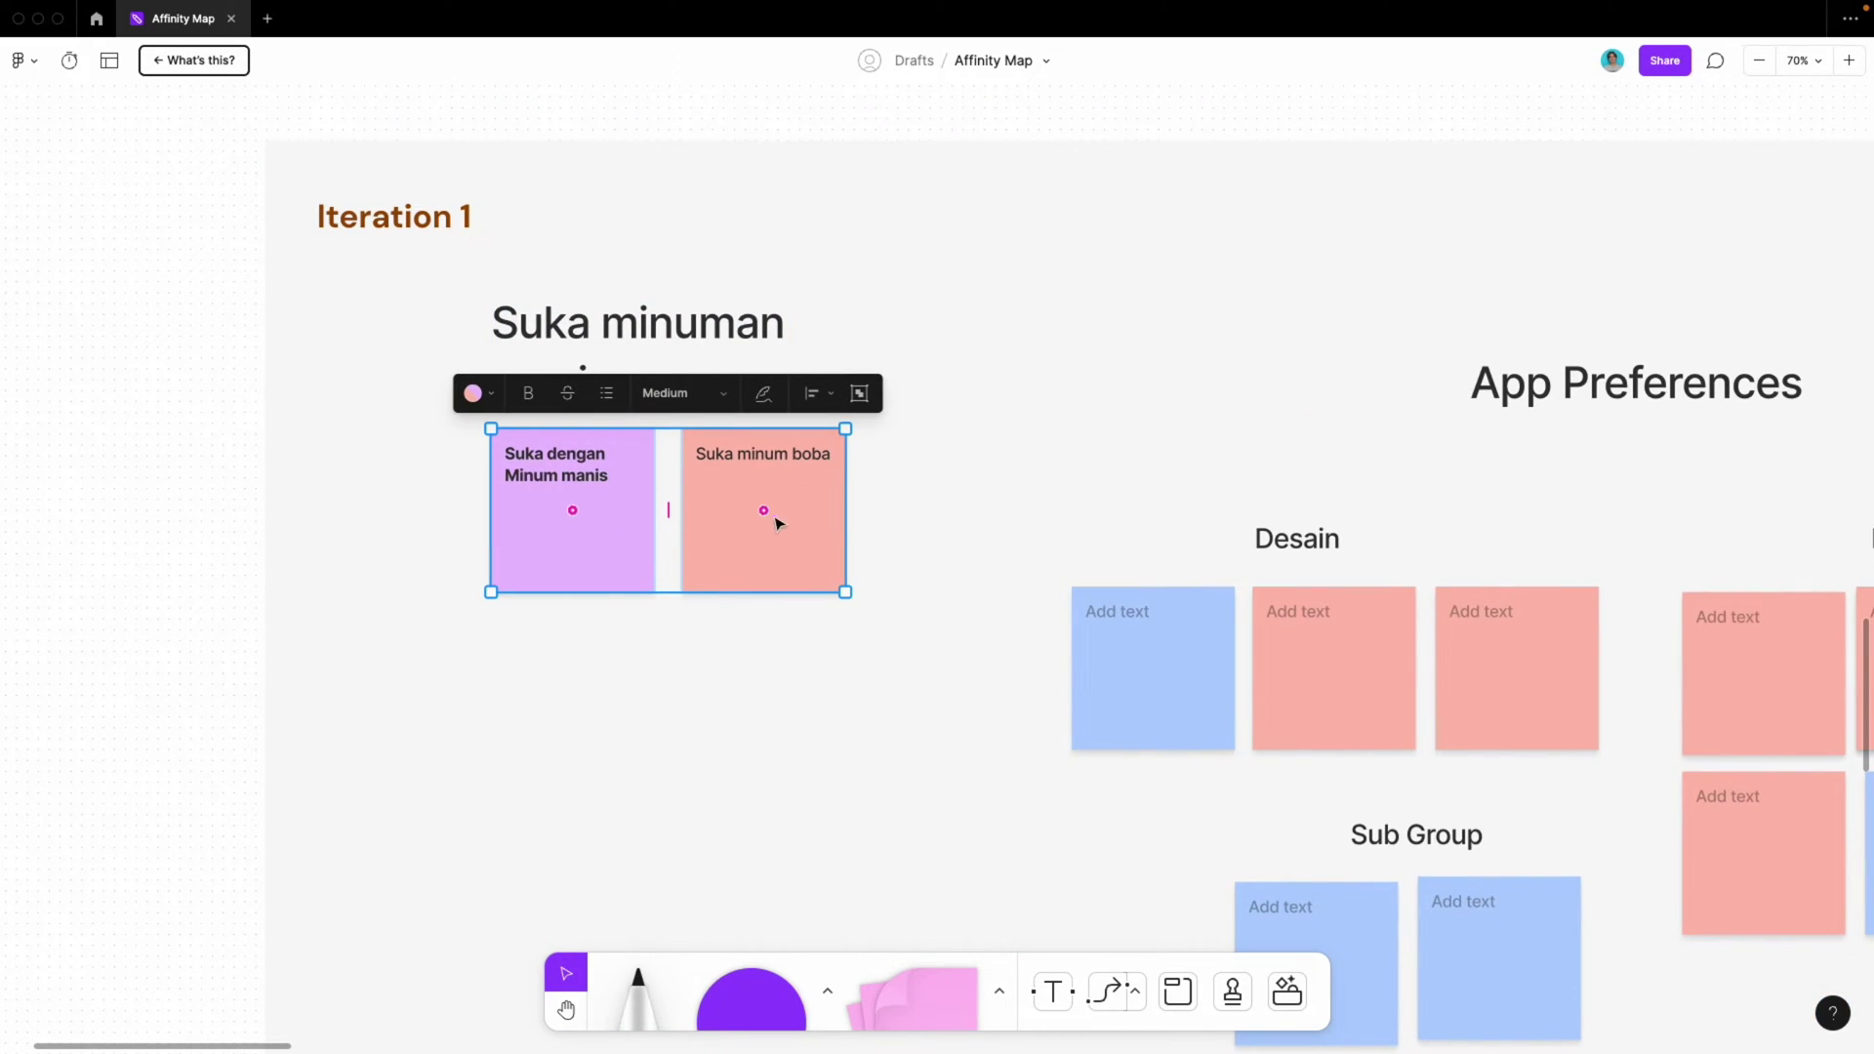
drag(628, 506, 796, 818)
click(741, 654)
scroll(741, 661, down, 1)
scroll(732, 634, down, 1)
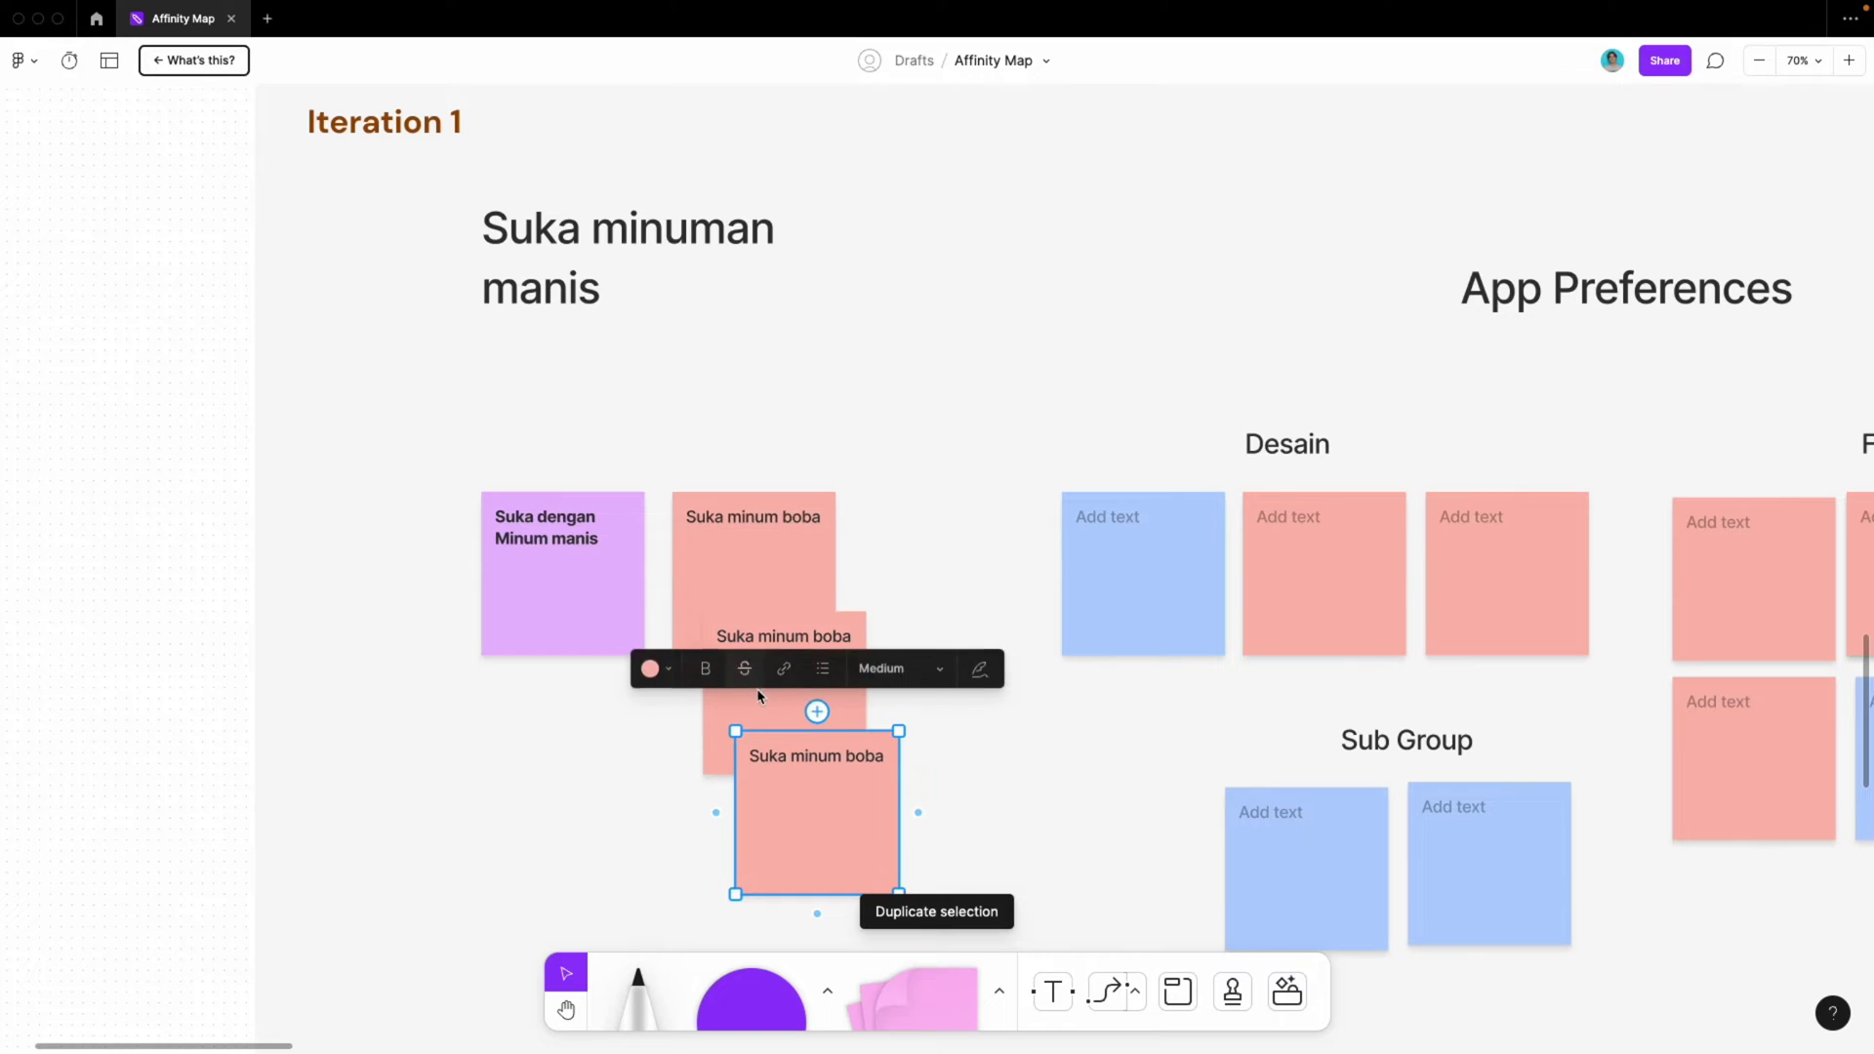
click(841, 786)
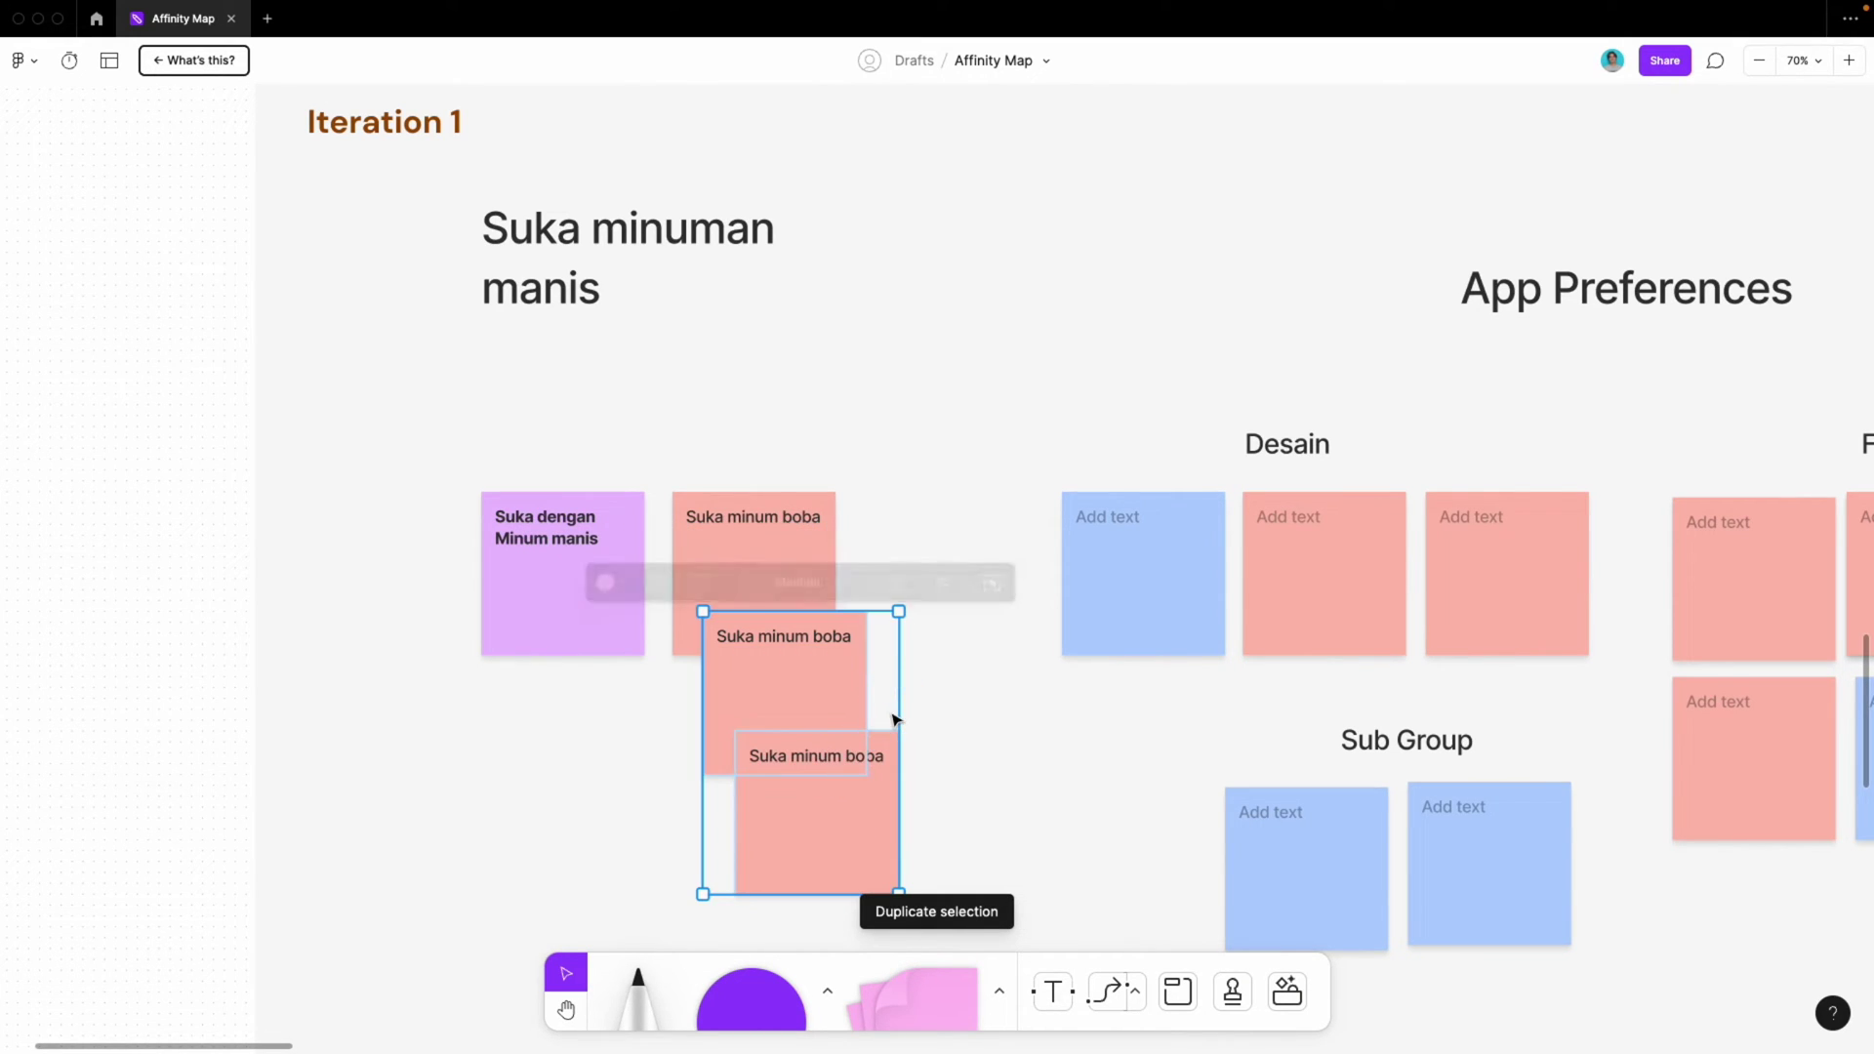
click(987, 794)
click(828, 827)
drag(828, 828, 902, 758)
Copy 'Suka dengan Minum manis' below and change the upper note to 'Suka dengan Makan manis'
click(523, 602)
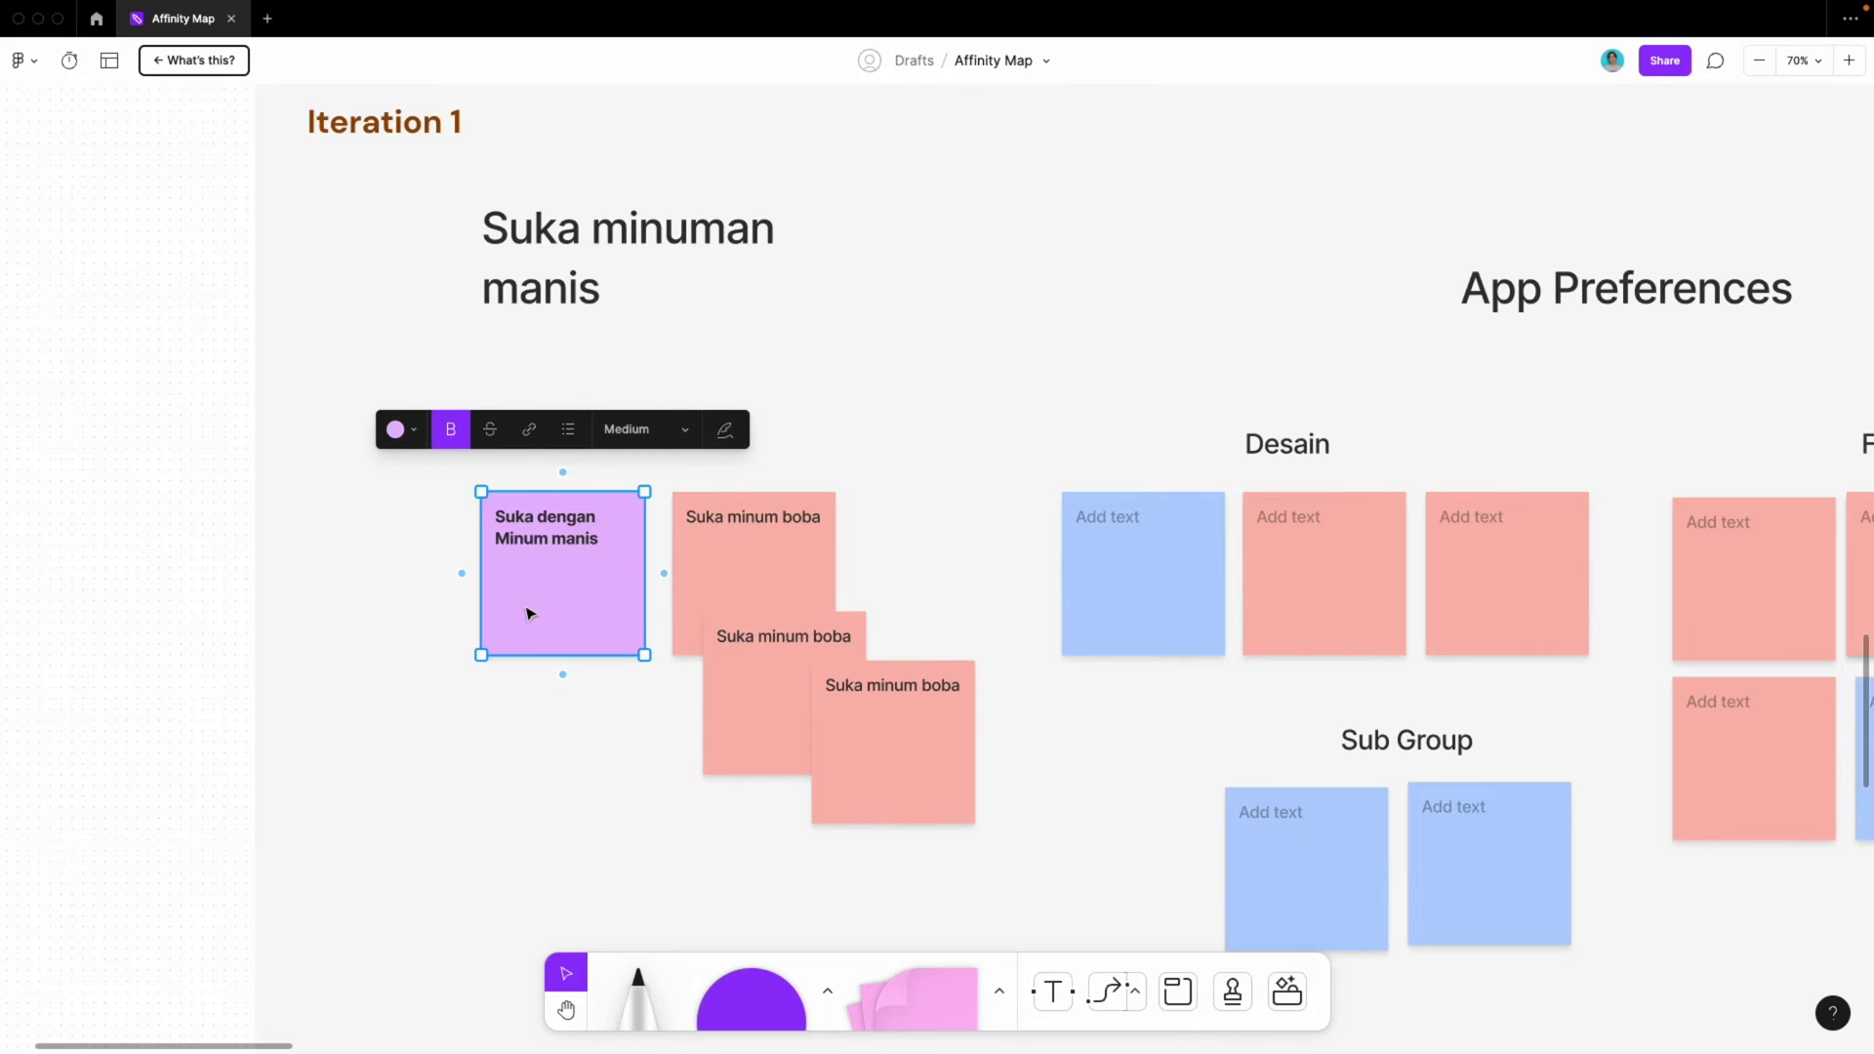
drag(586, 619, 535, 738)
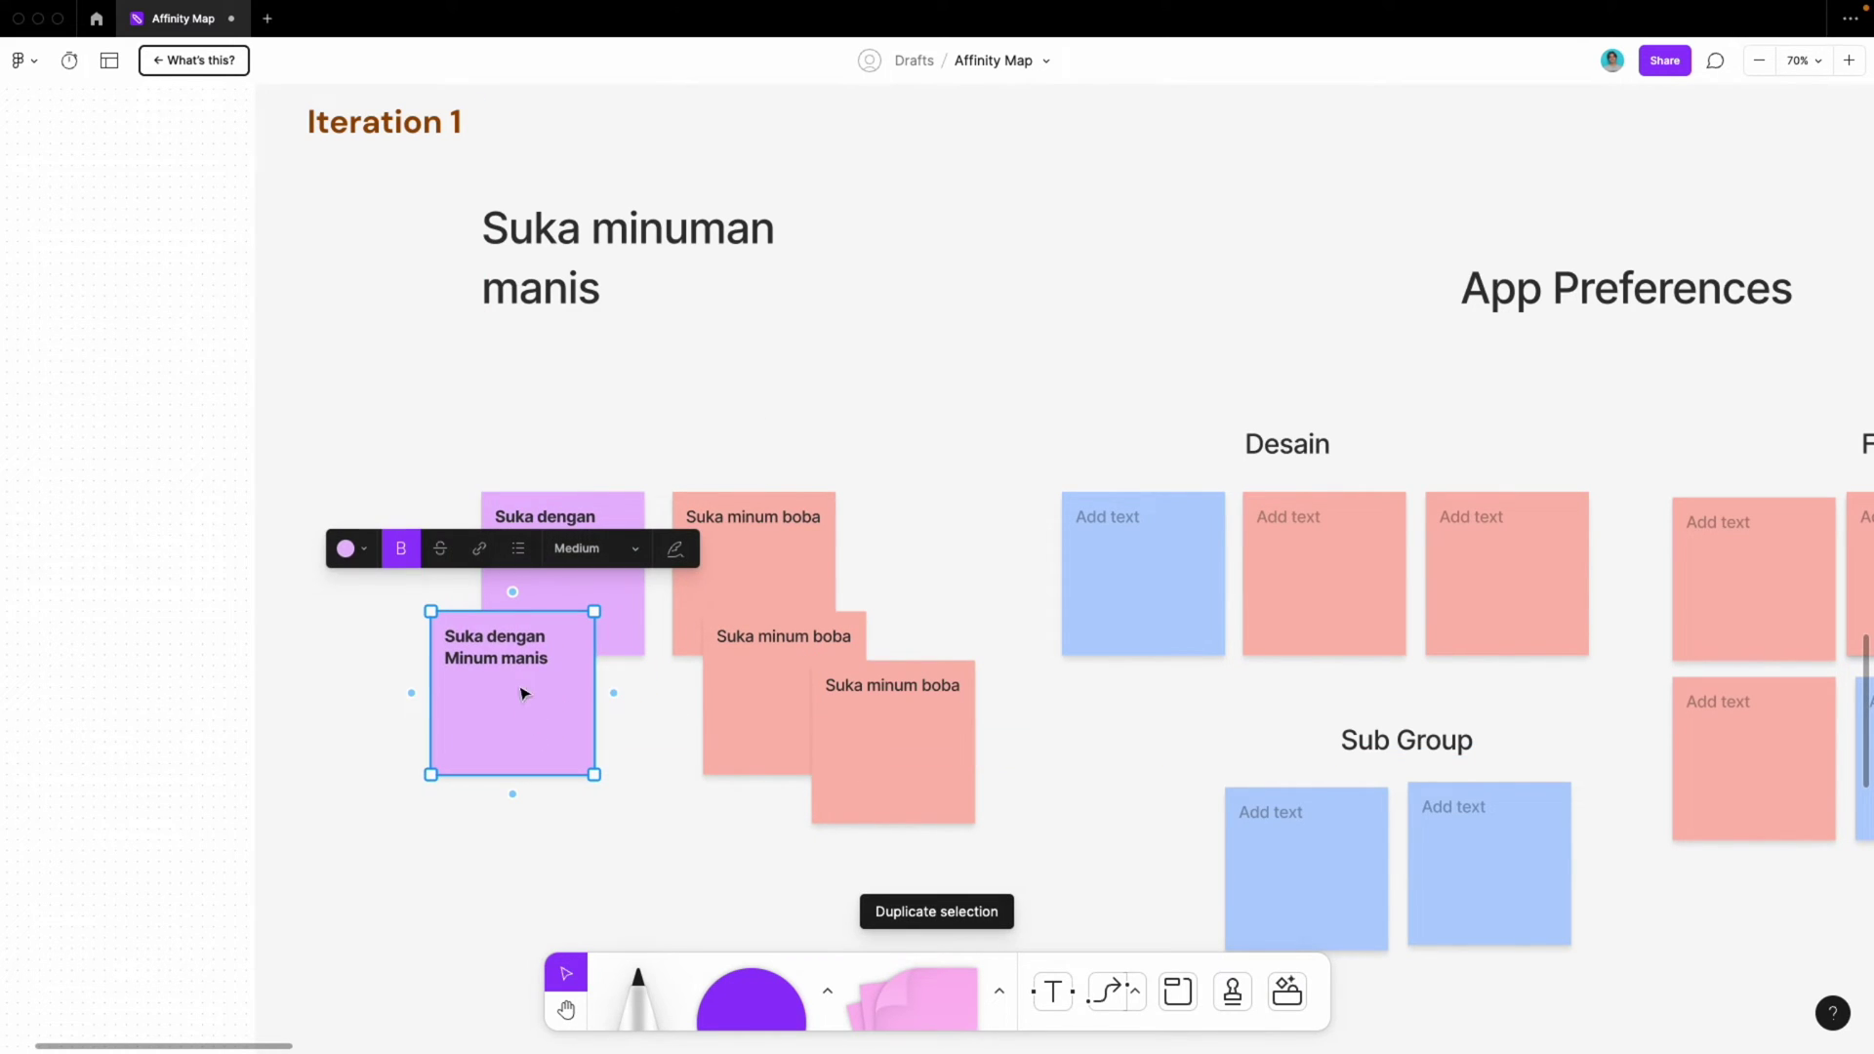
click(539, 528)
double_click(544, 540)
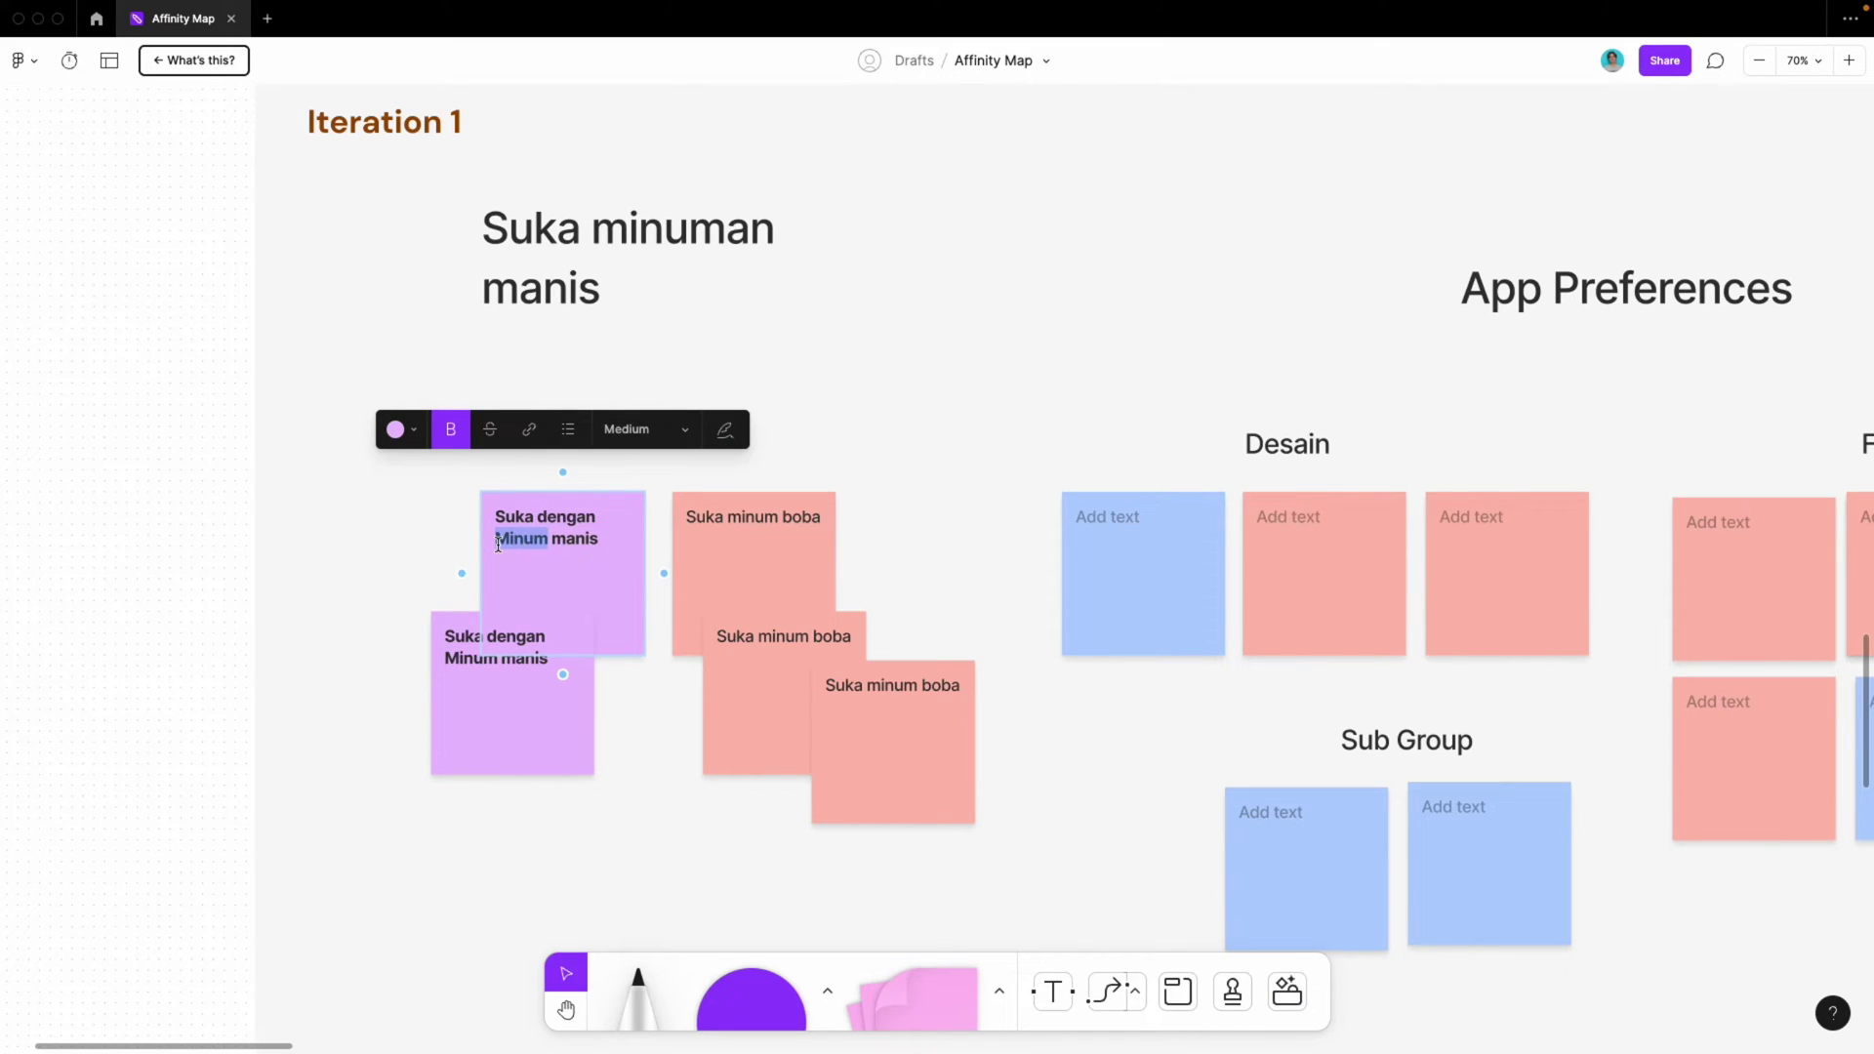
text(Makan)
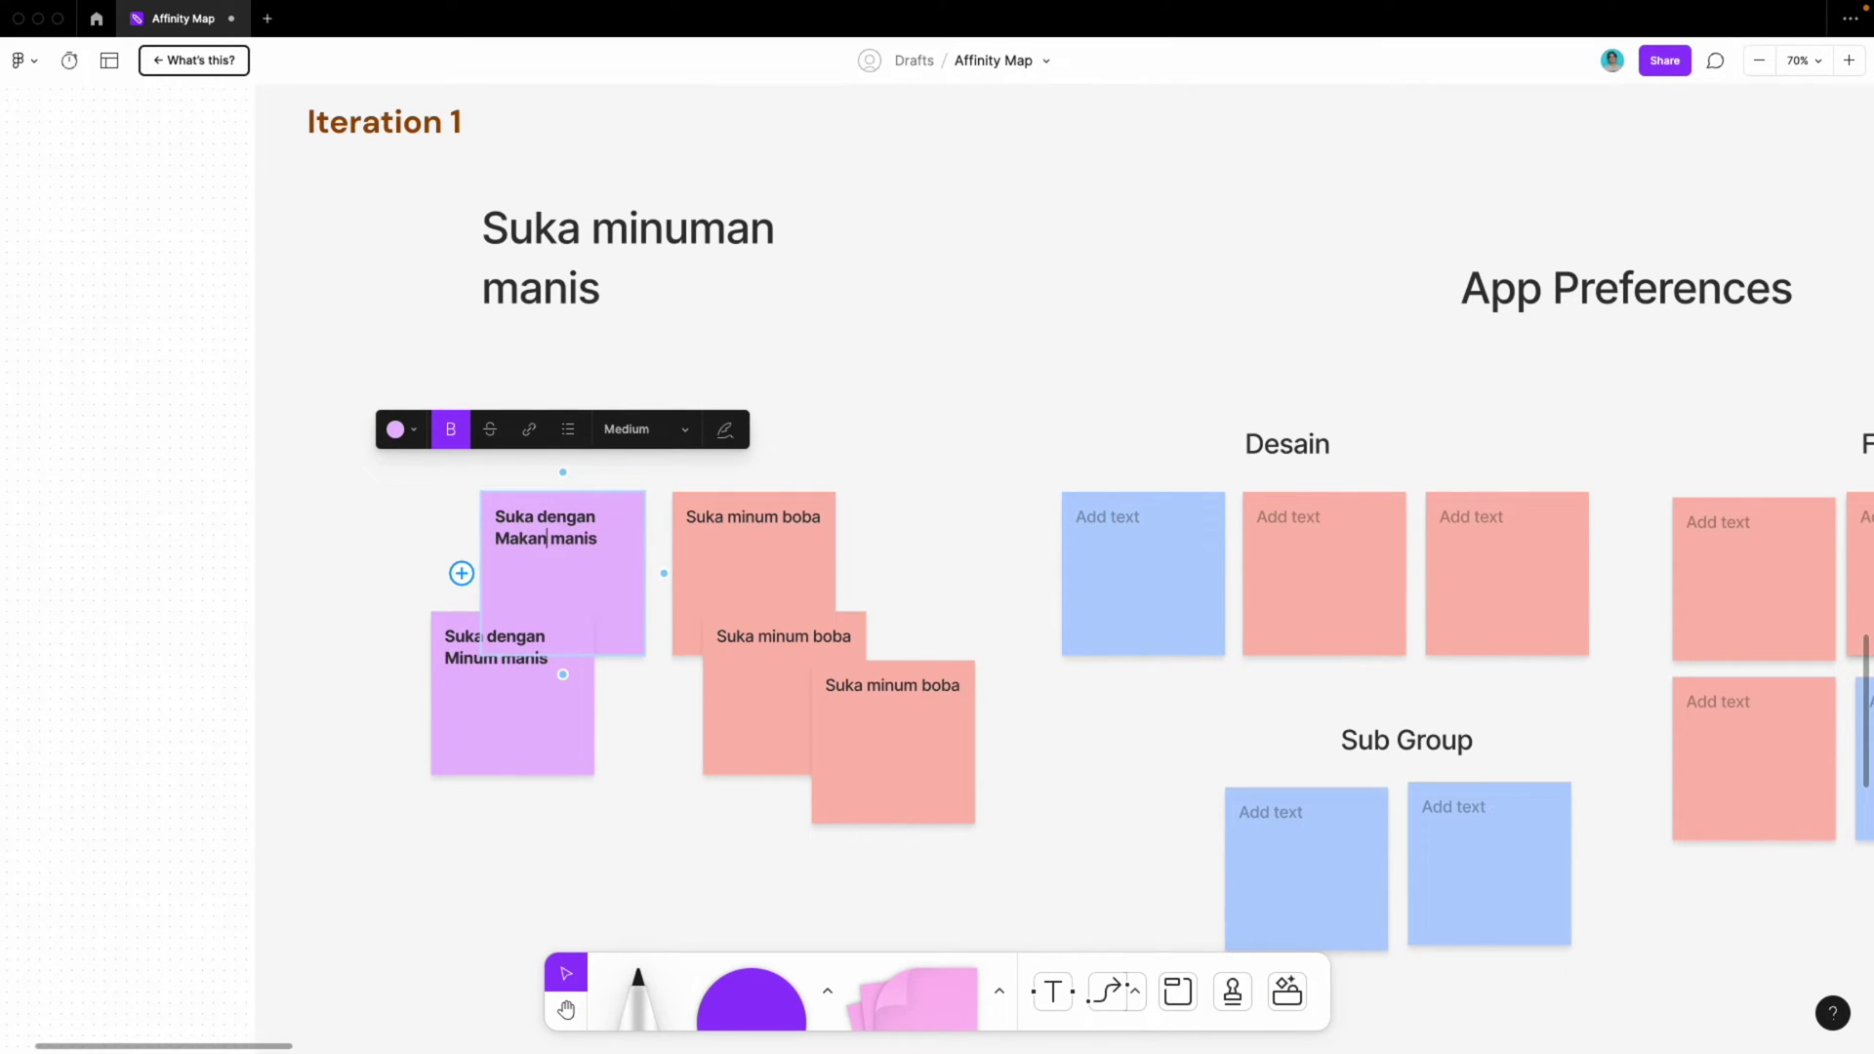
click(474, 654)
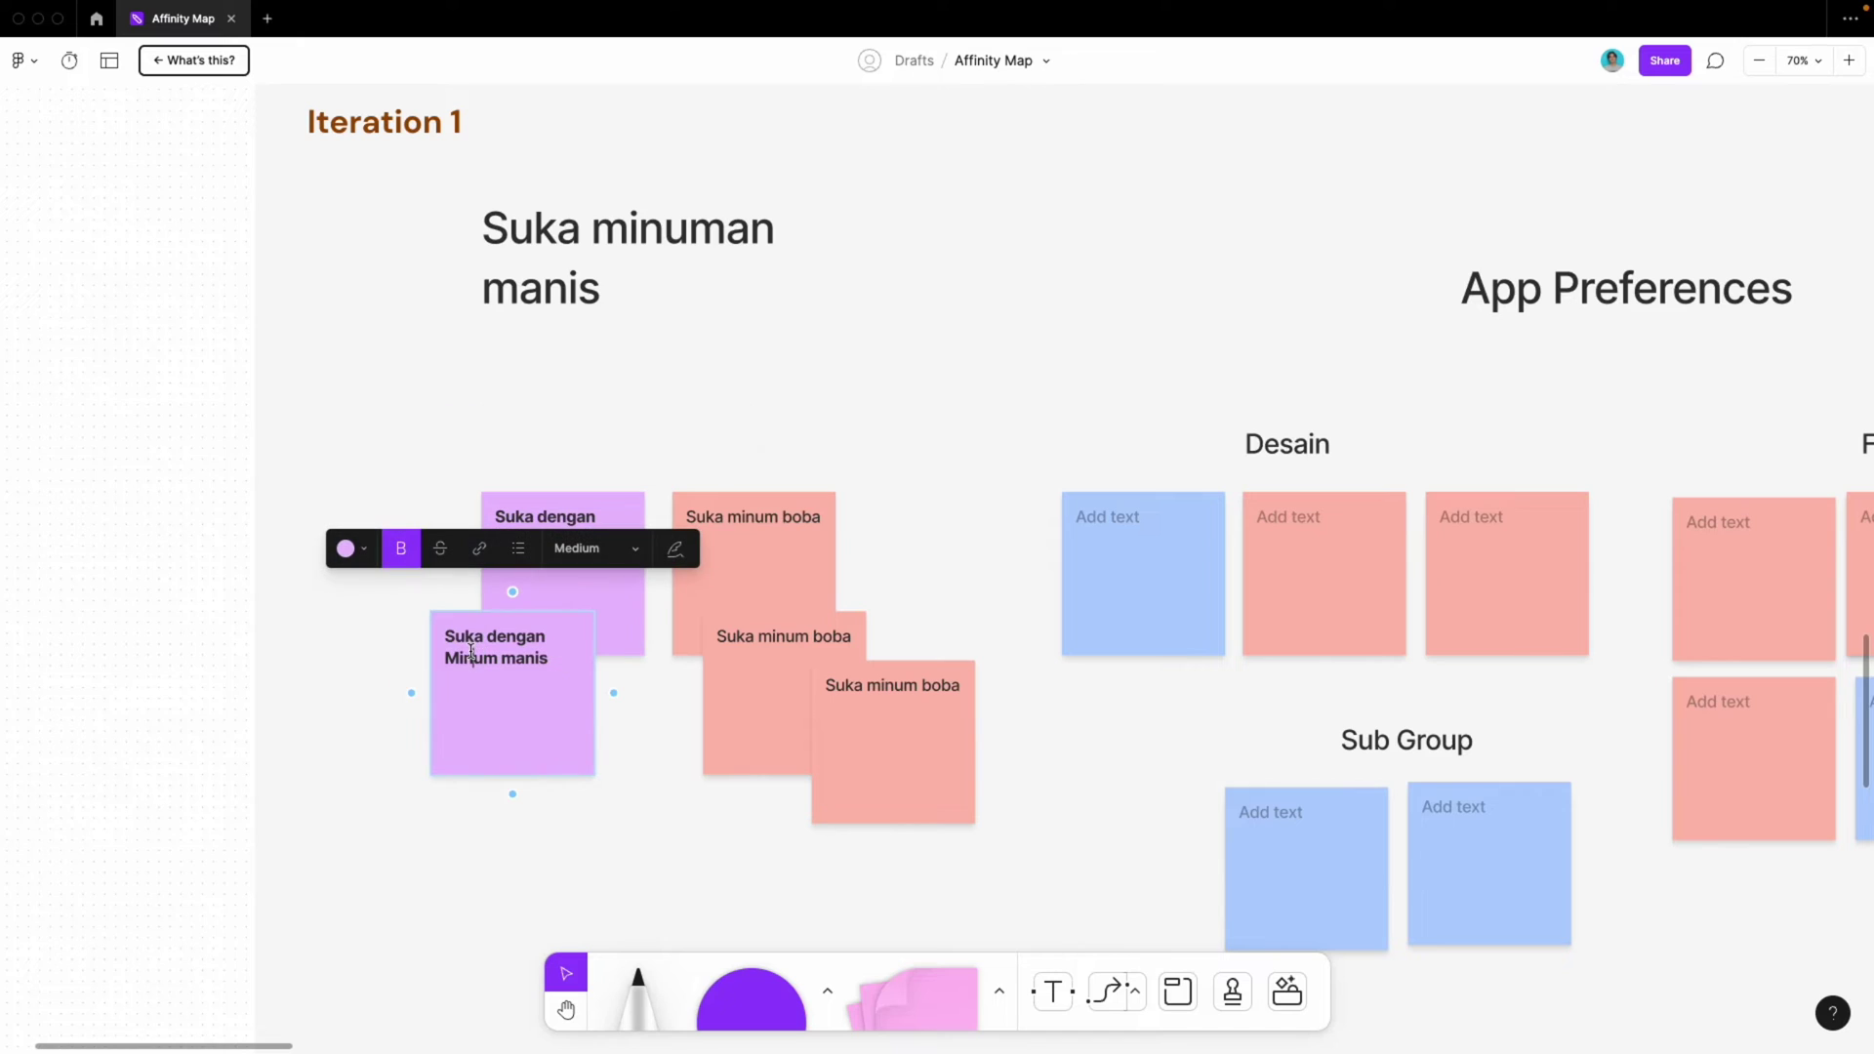
click(551, 381)
click(572, 252)
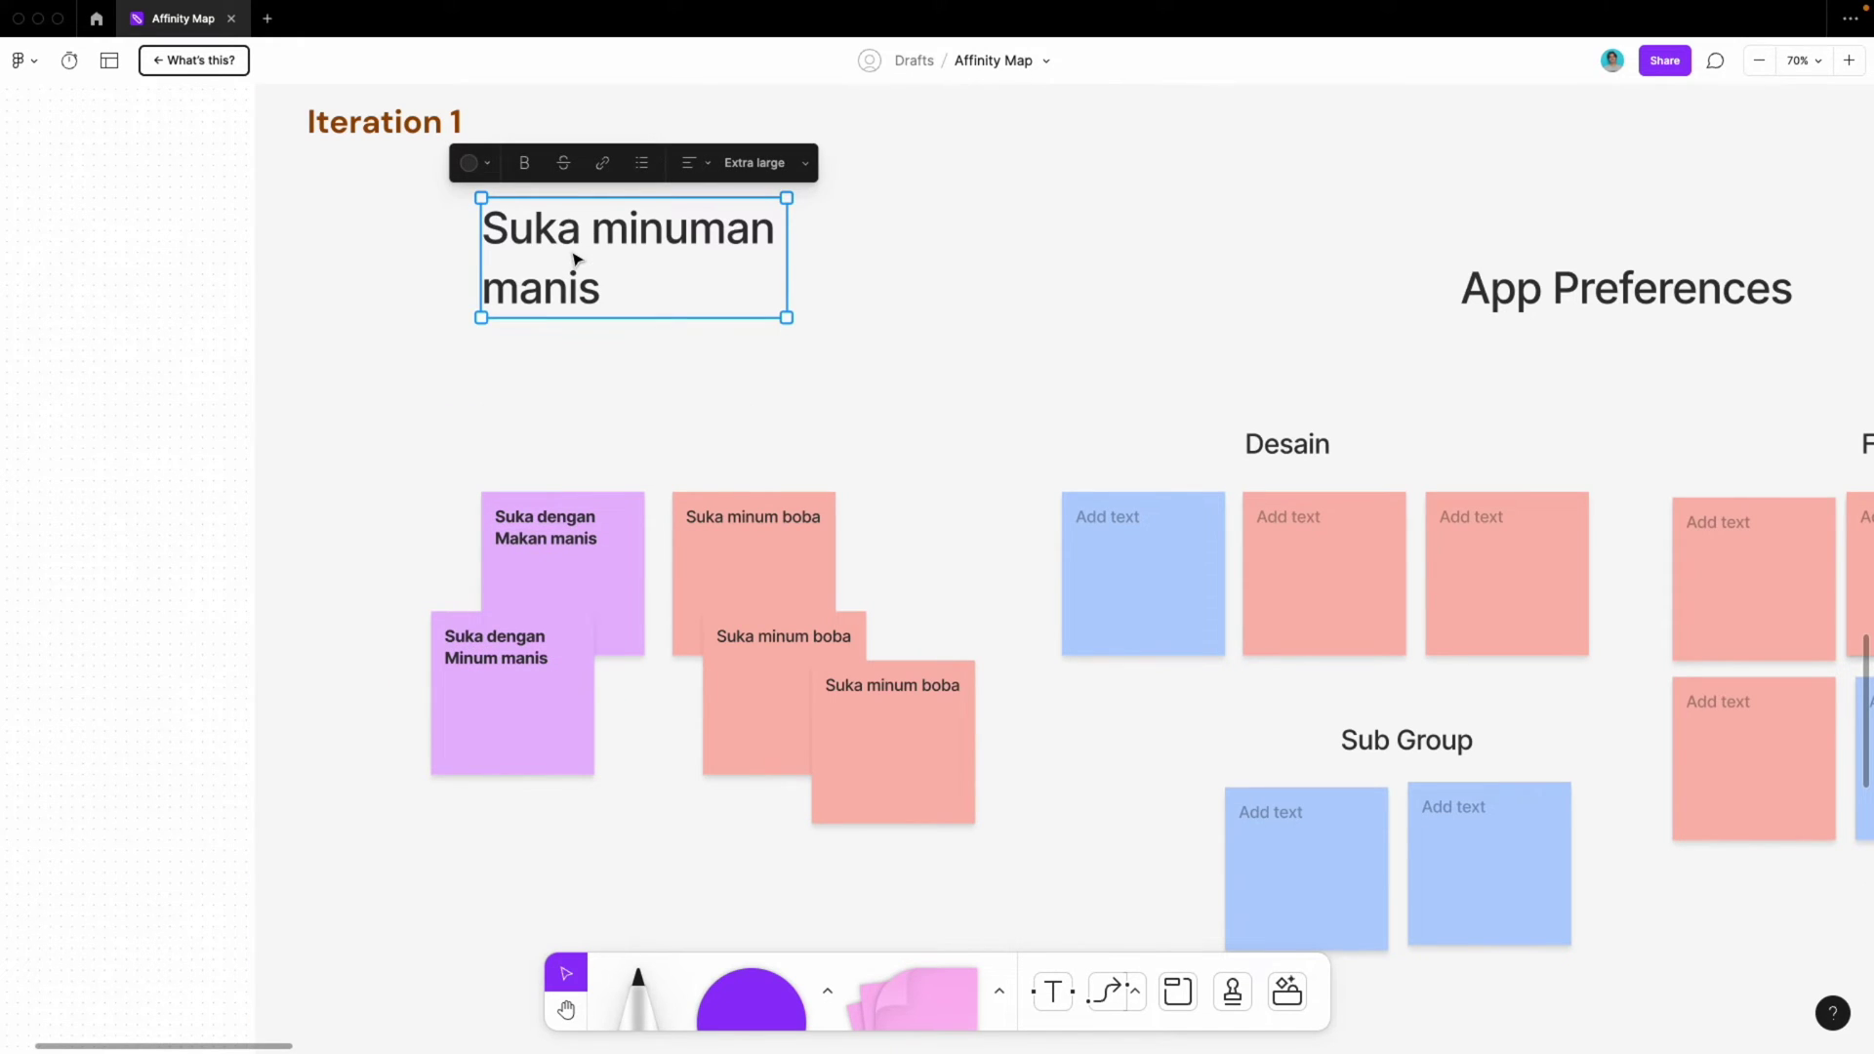
Duplicate the heading as a Large 'Makan Manis' label above the purple notes
key(ctrl+d)
drag(574, 259, 488, 406)
double_click(488, 406)
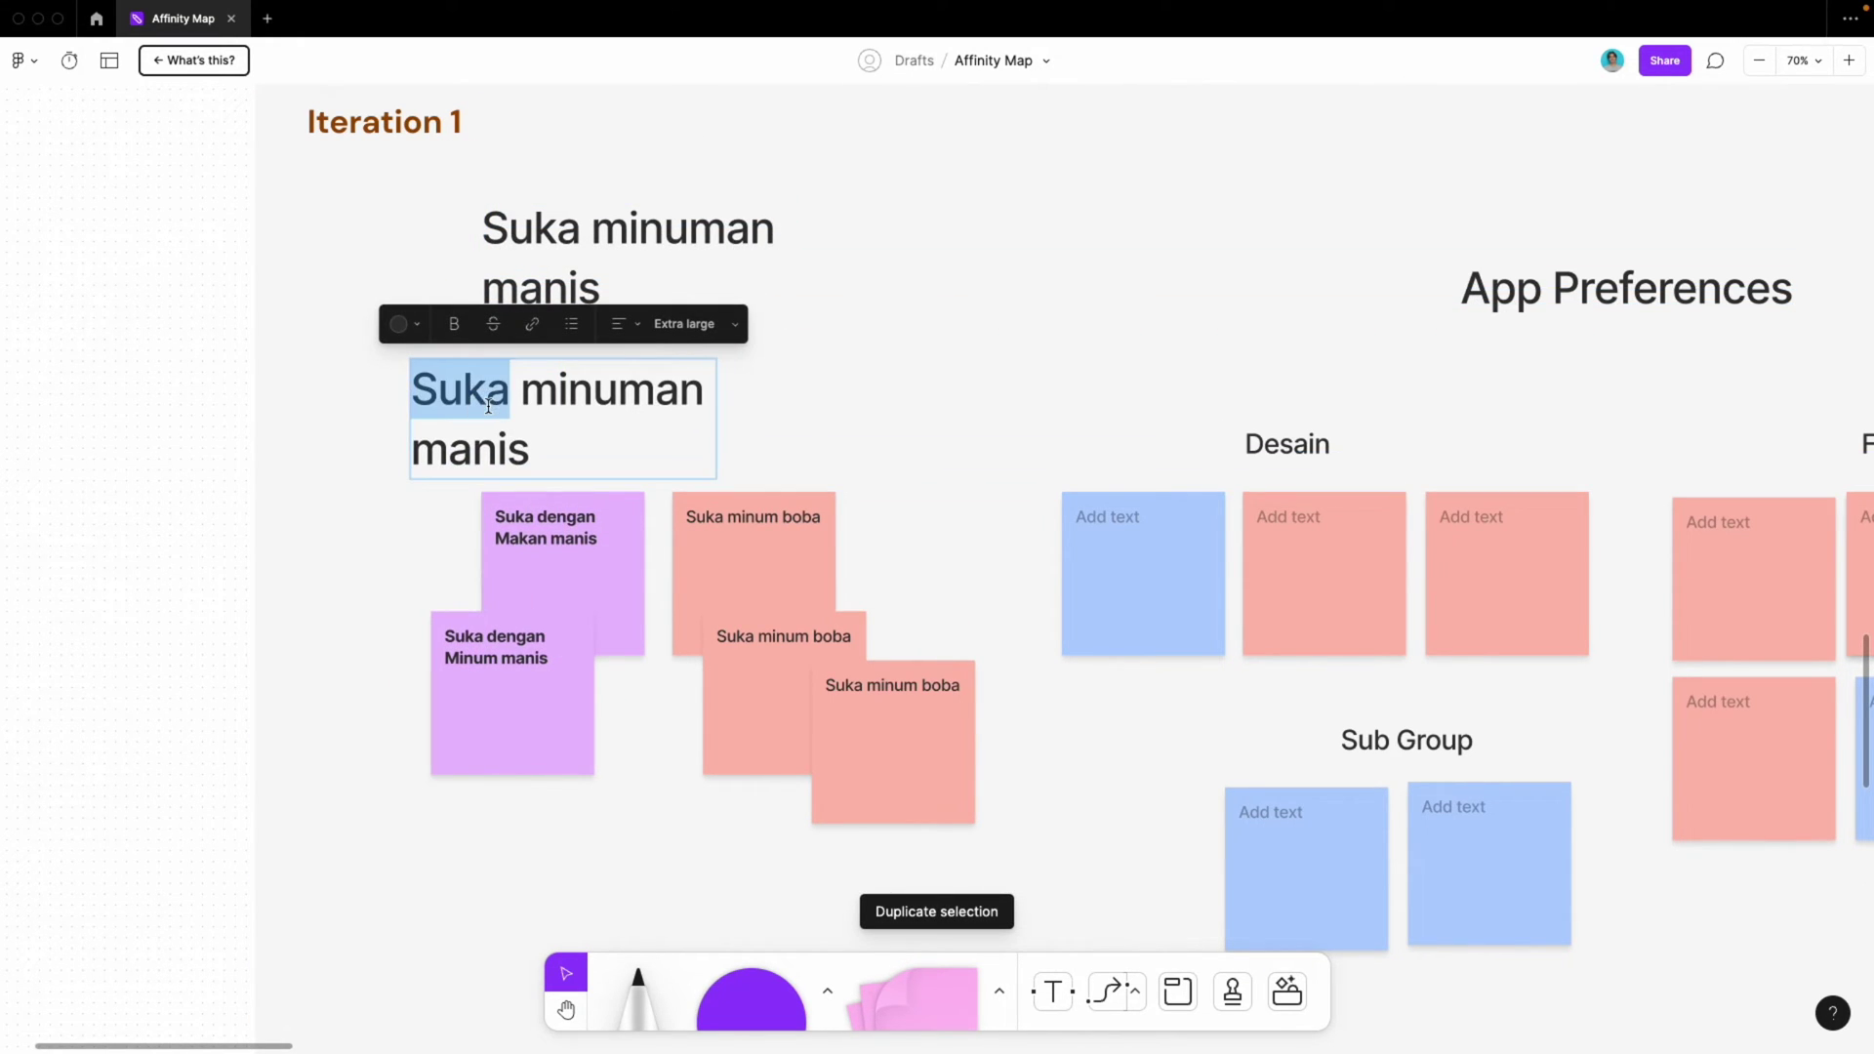
key(ctrl+a)
text(Makan)
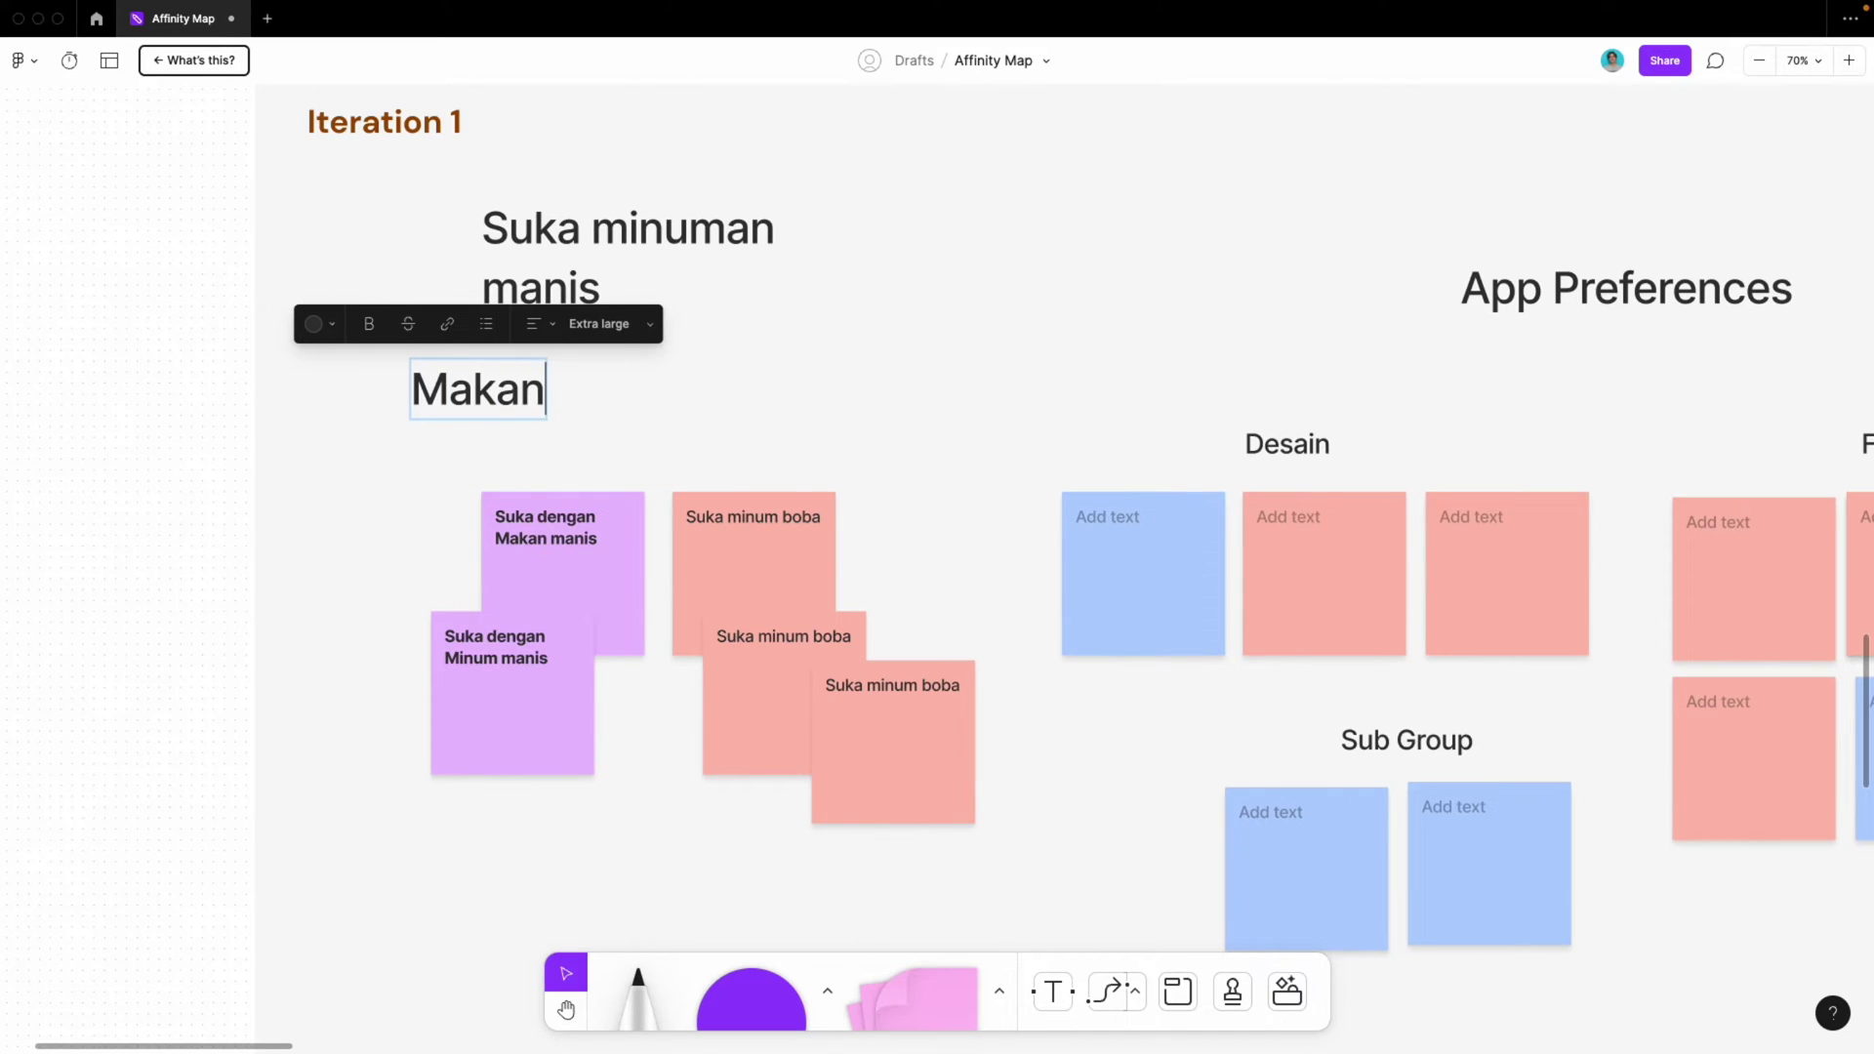
text( Manis)
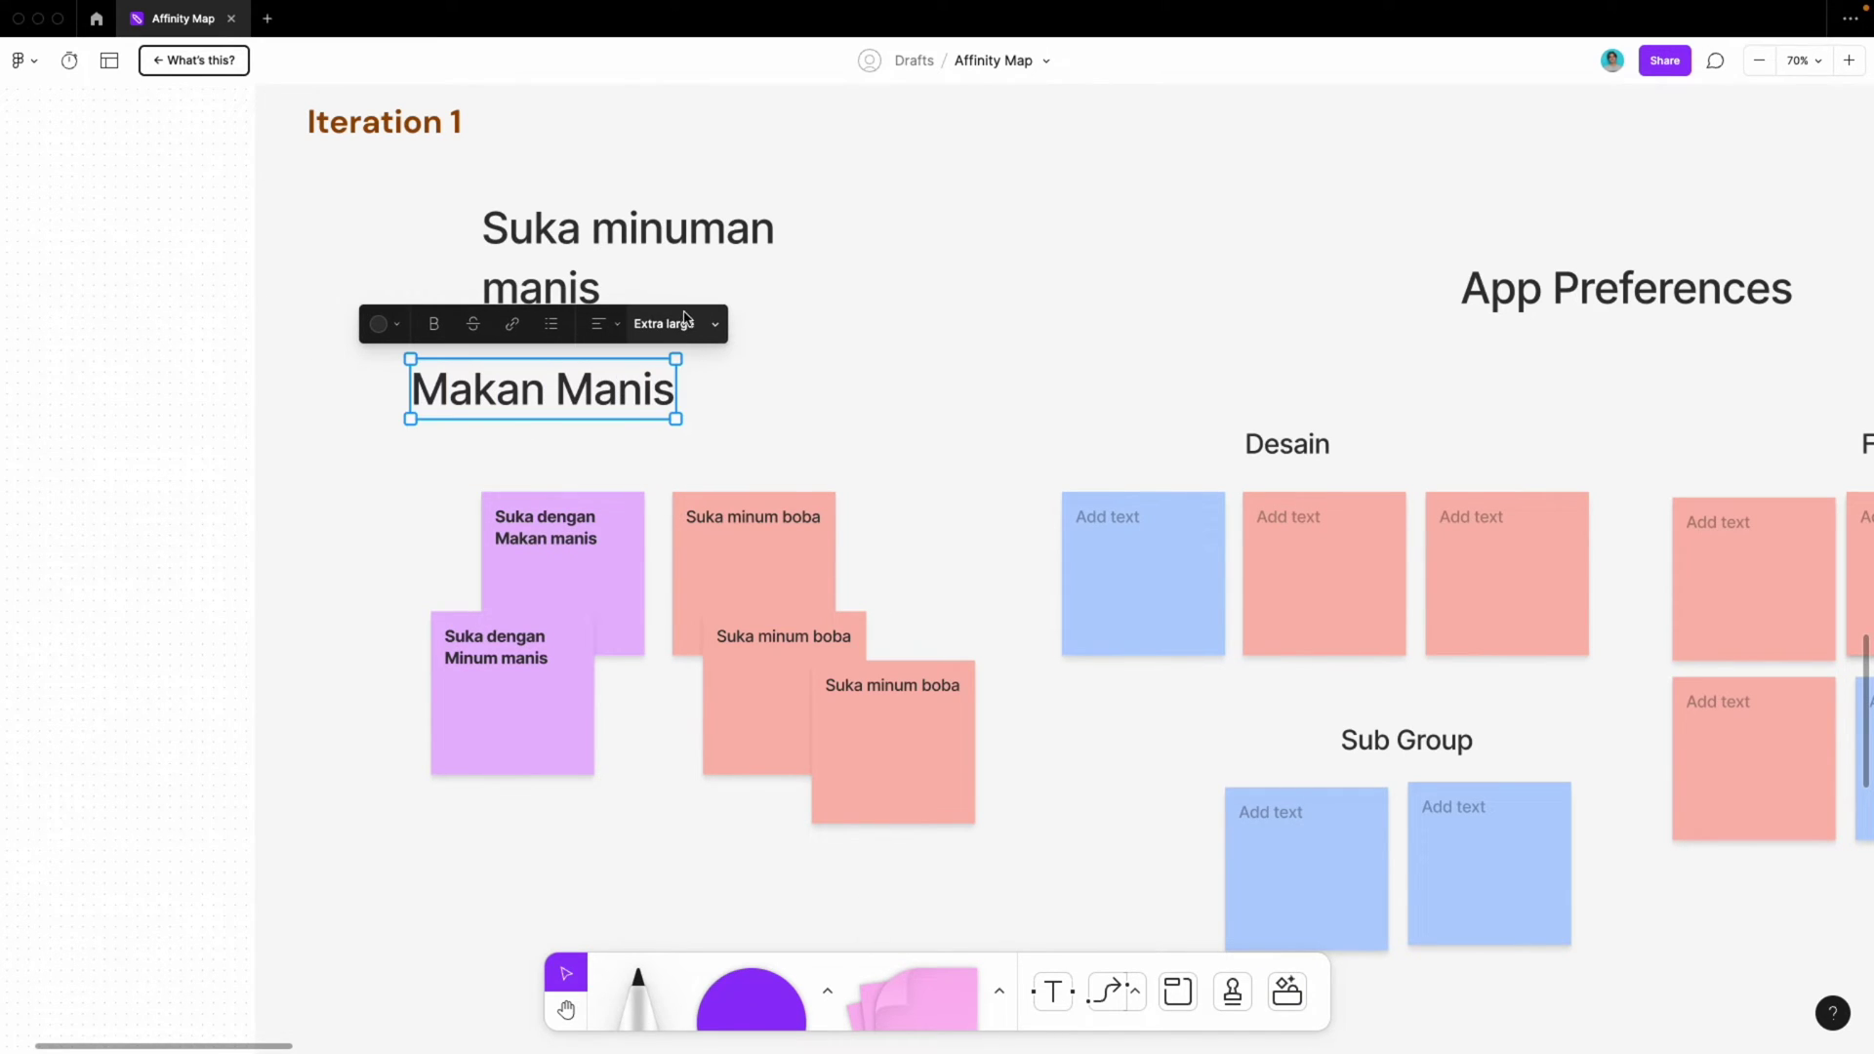
click(673, 323)
click(670, 251)
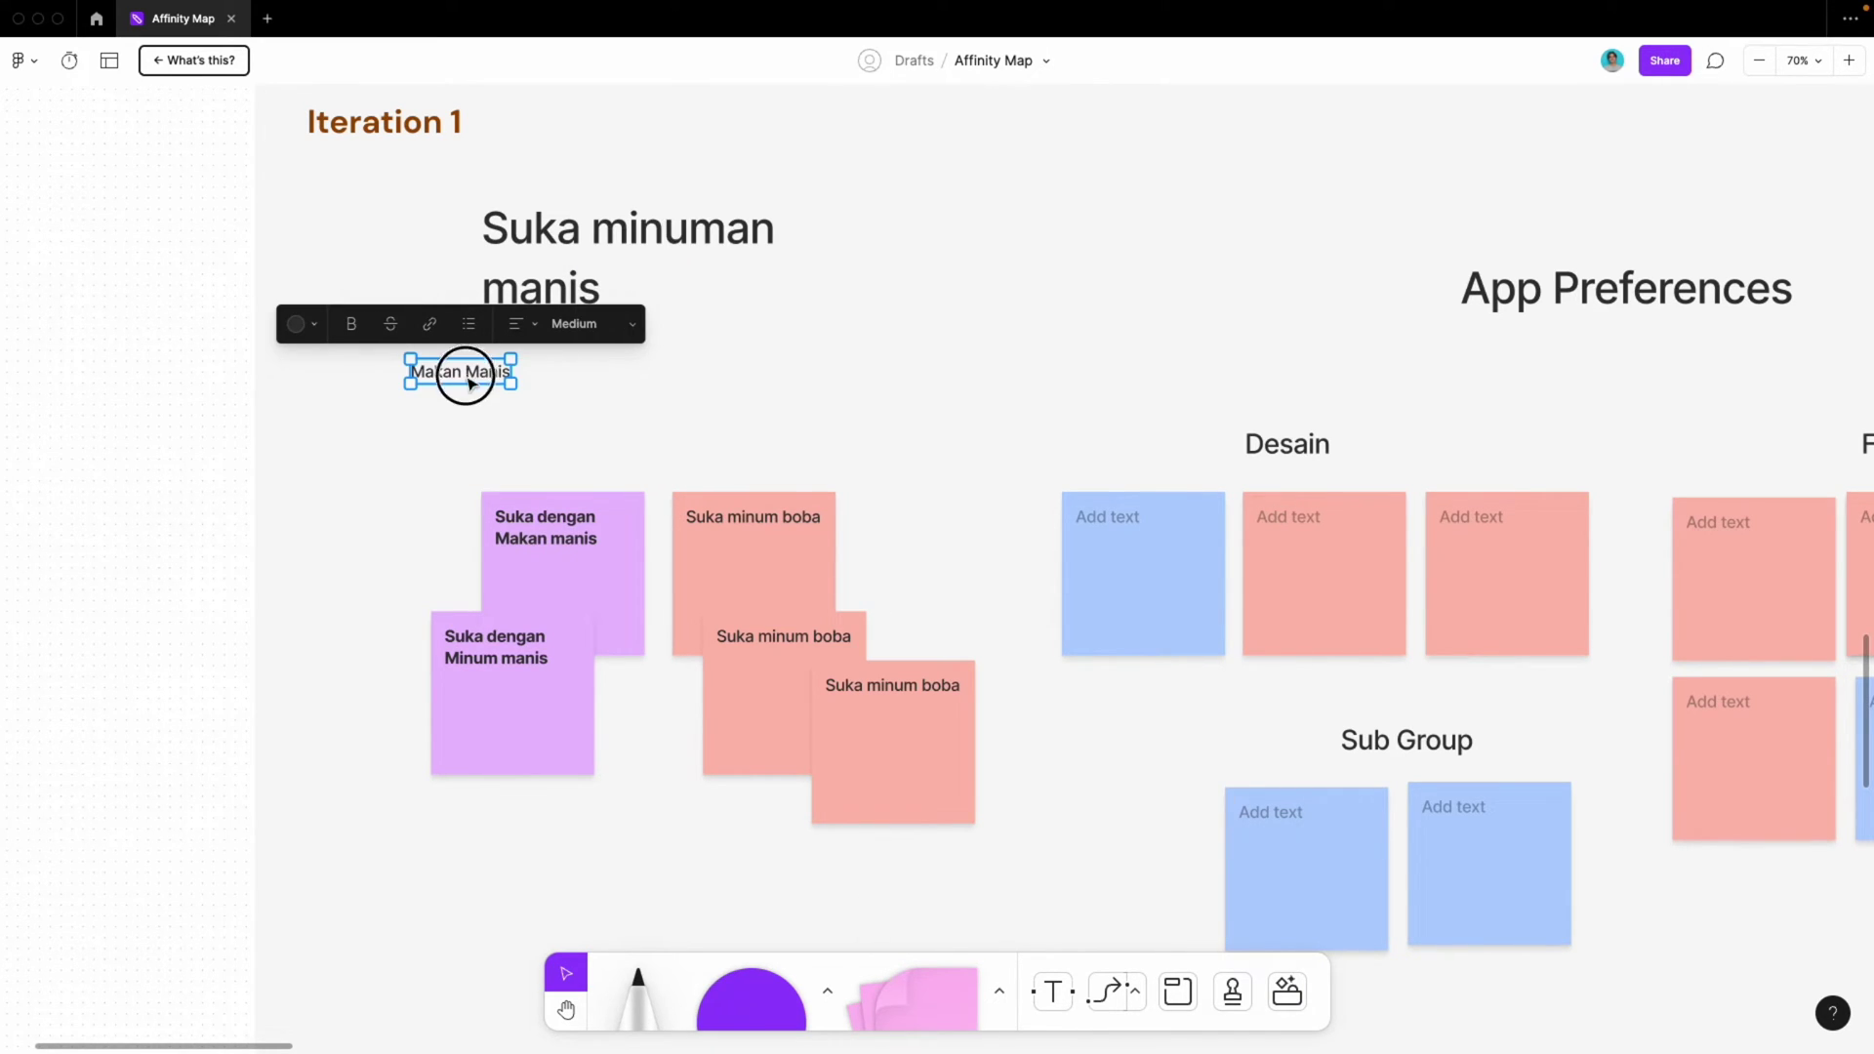
drag(459, 377, 493, 424)
click(634, 379)
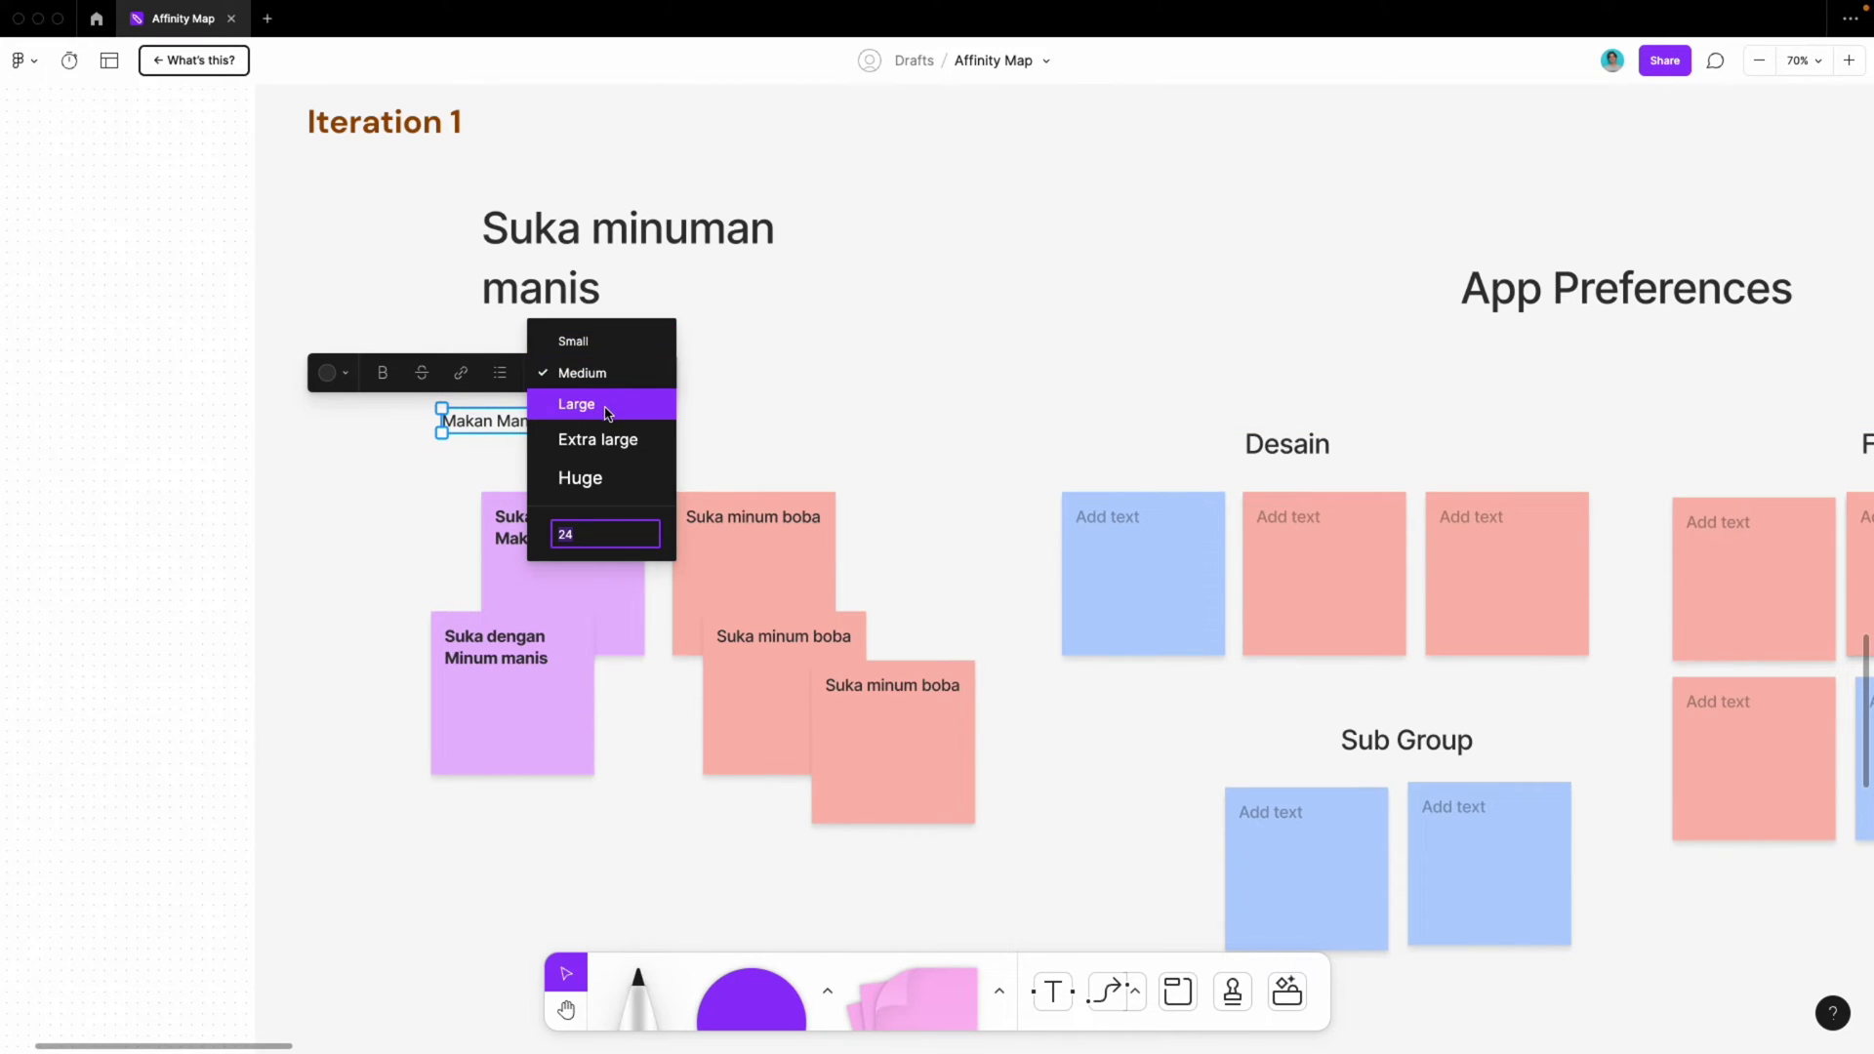
click(625, 404)
Copy that label above the boba notes and rename it 'Minum Manis'
alt+drag(538, 431, 757, 431)
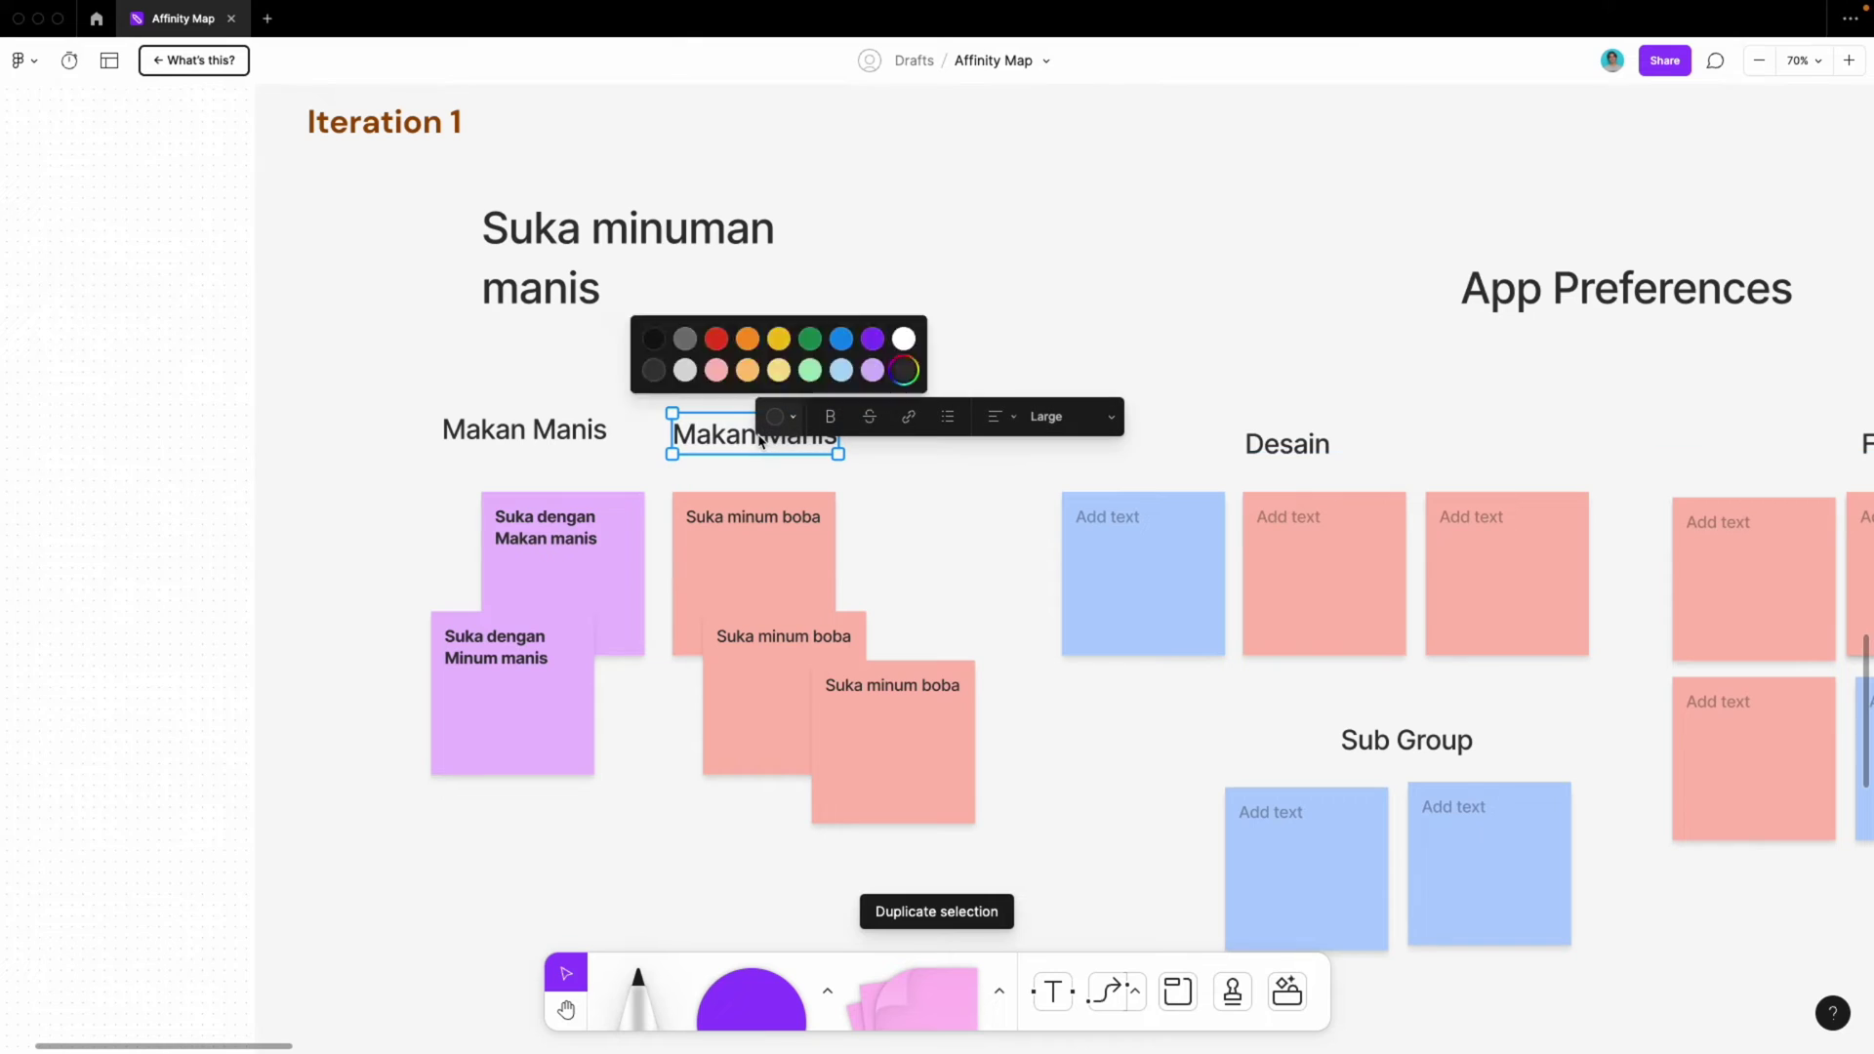
double_click(700, 437)
key(ctrl+a)
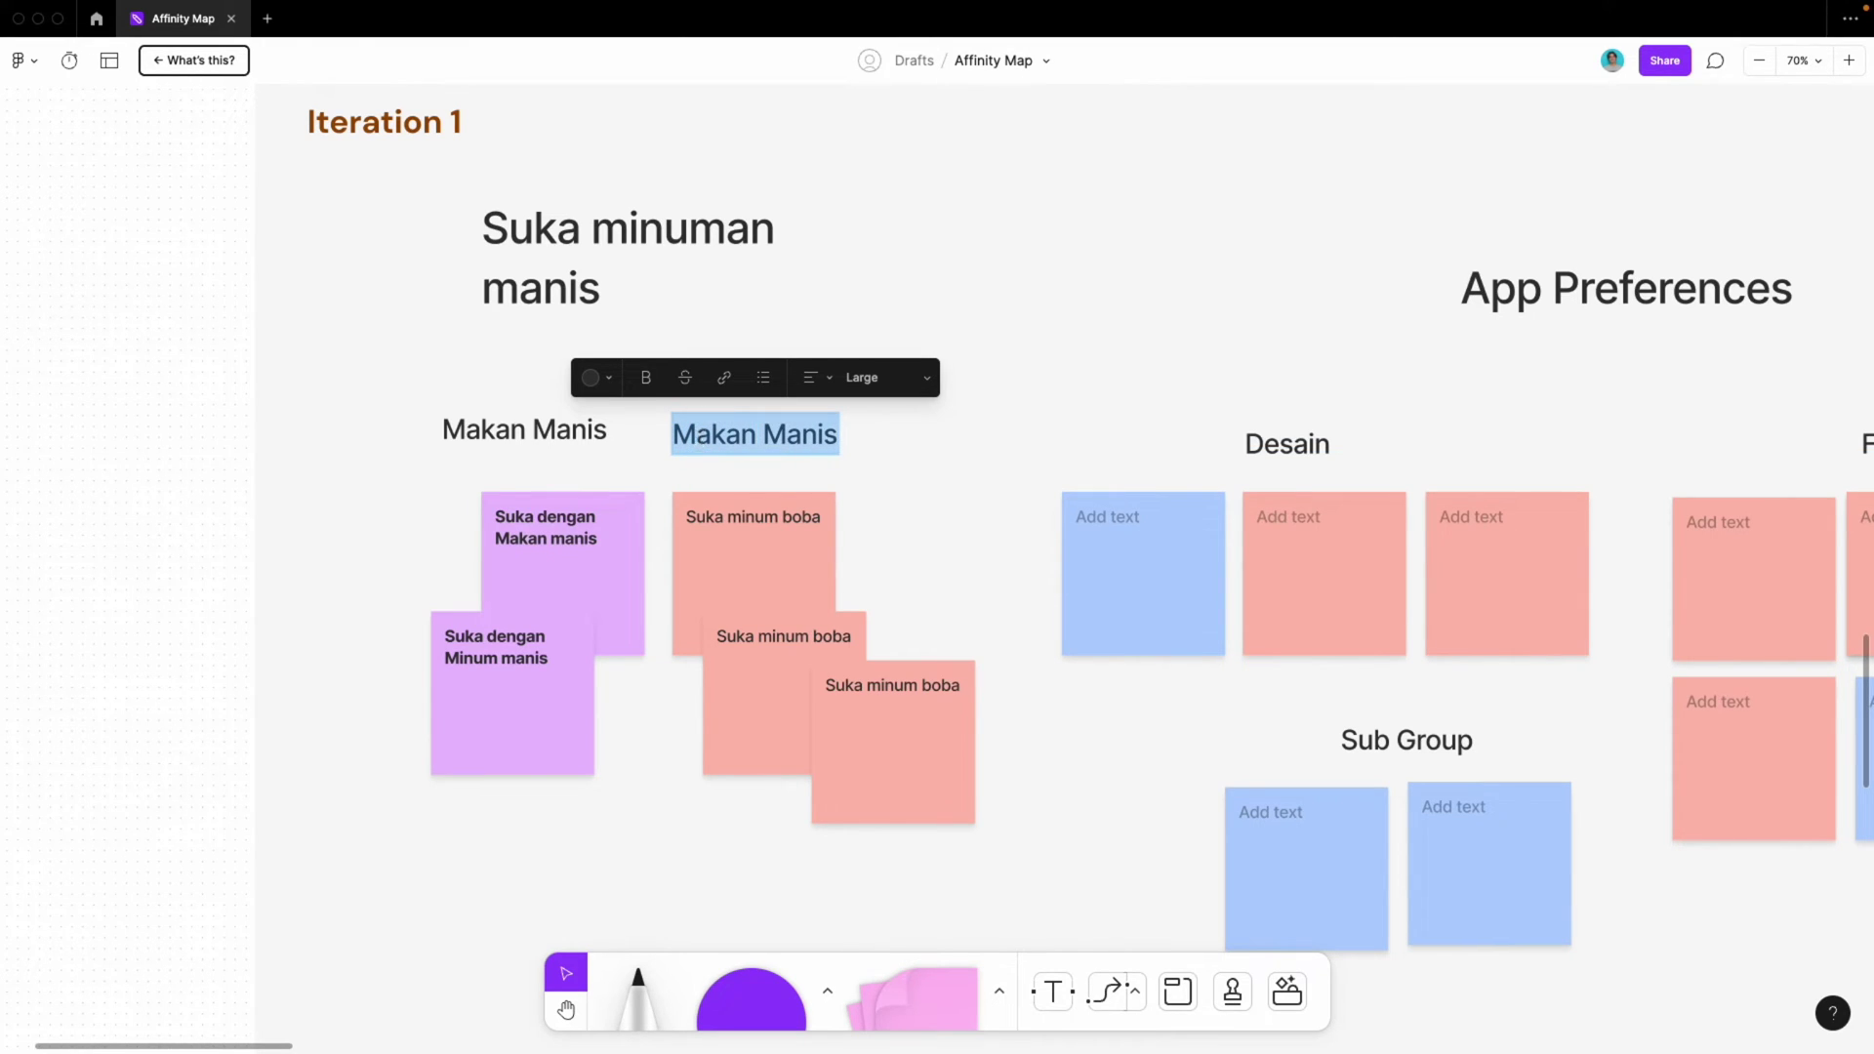
text(Minum Manis)
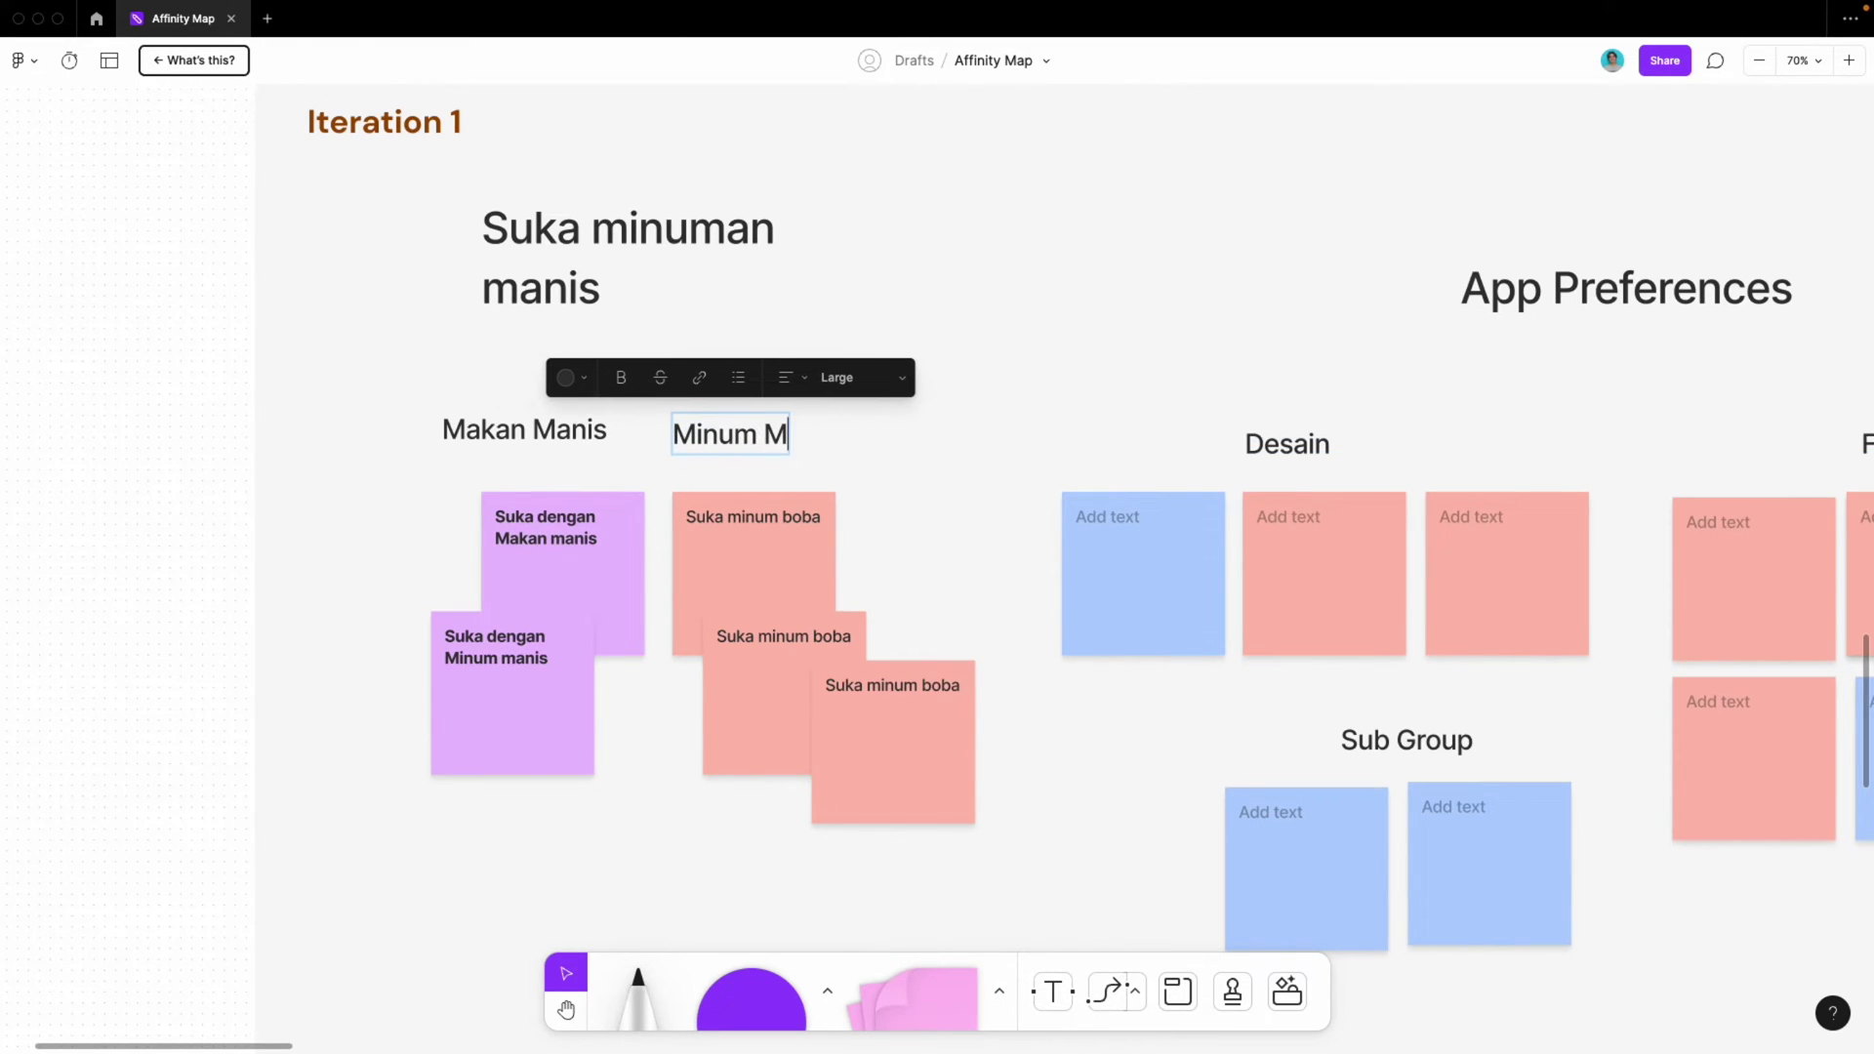
double_click(557, 249)
Nudge the main heading slightly down and to the left
click(768, 317)
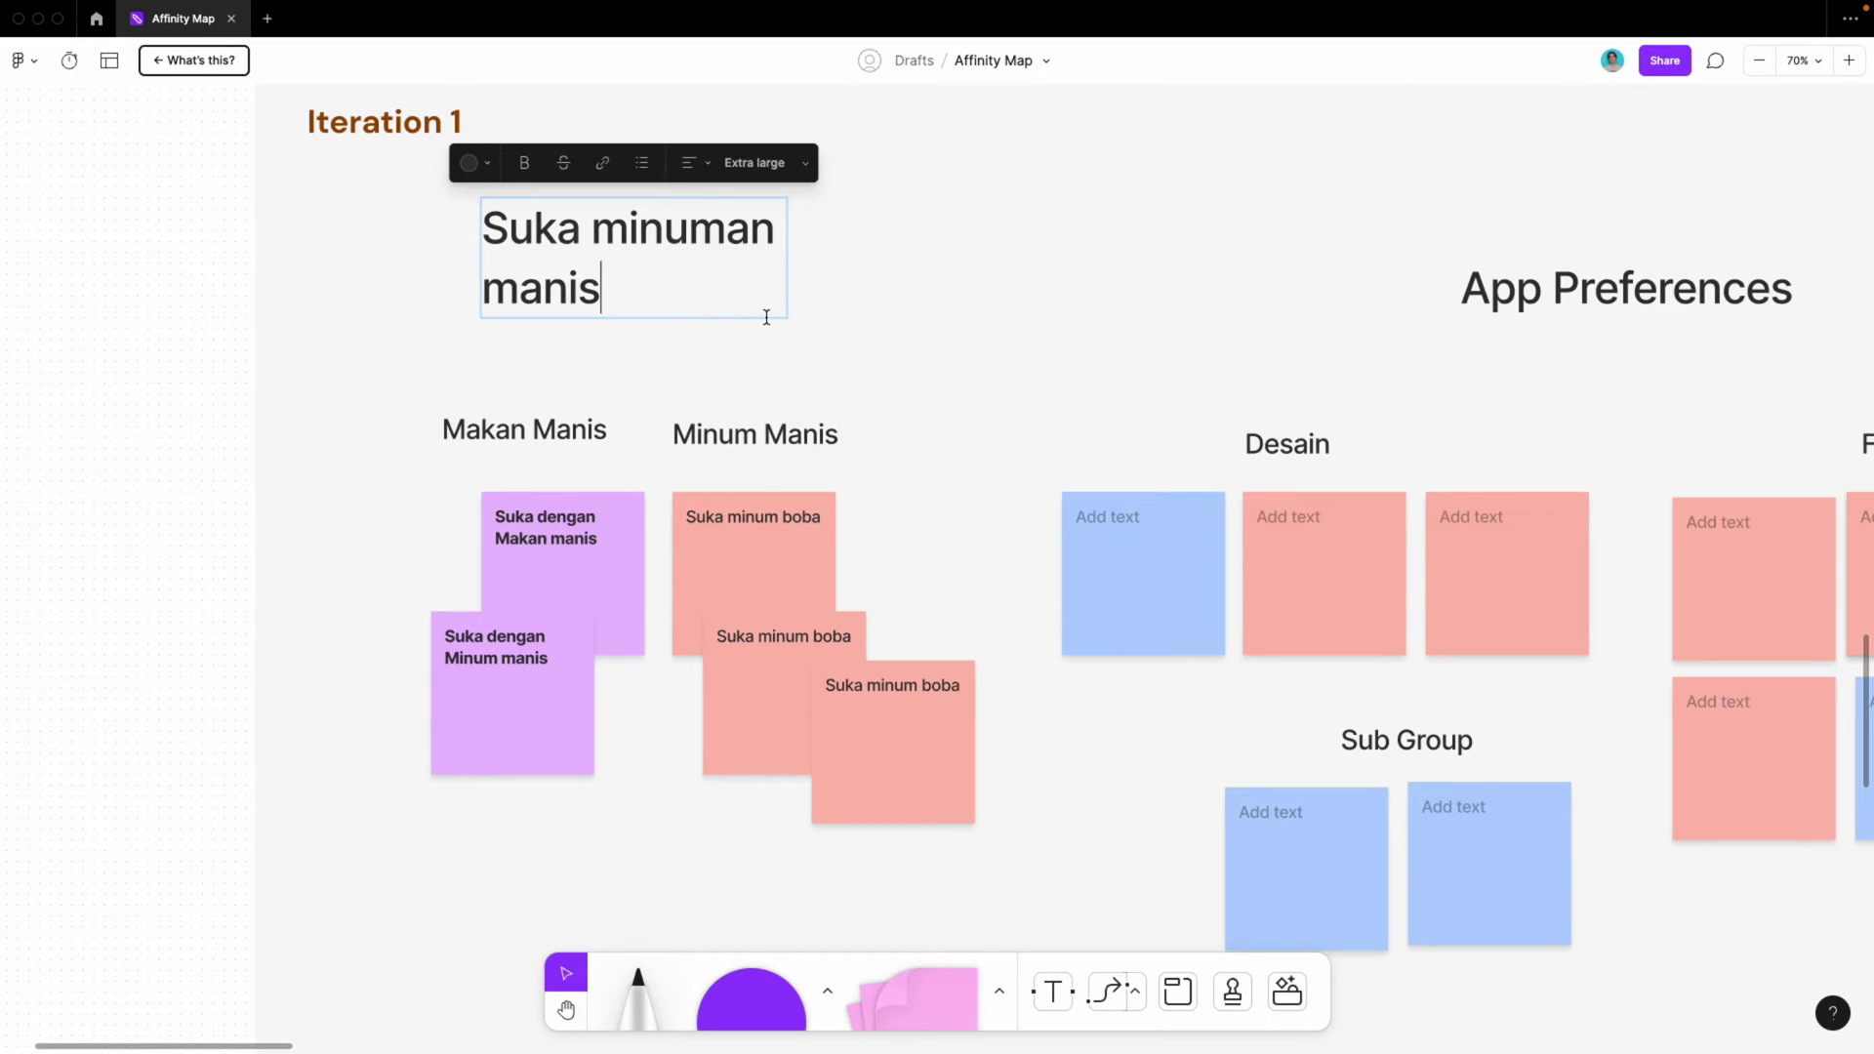
click(718, 401)
drag(547, 260, 512, 293)
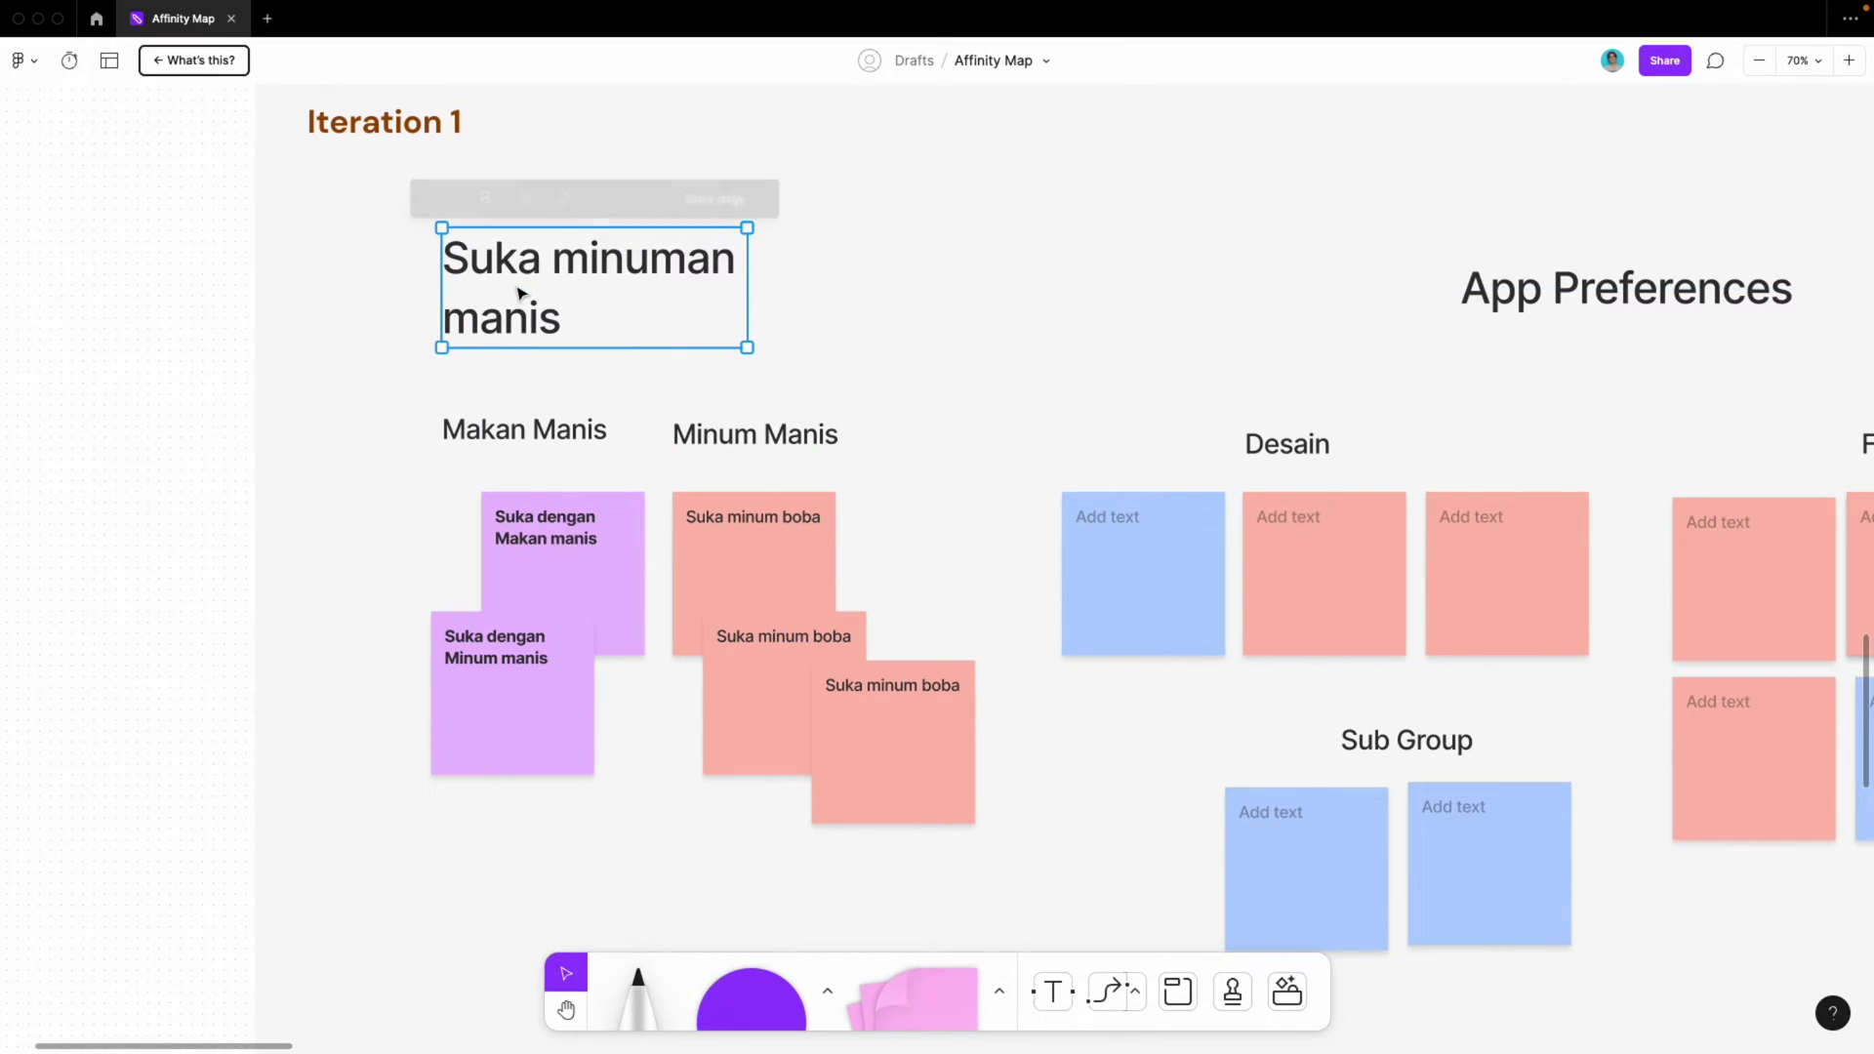
Retype the heading as 'Suka dengan yang manis2an', fixing typos along the way
double_click(517, 285)
key(ctrl+a)
text(Suk)
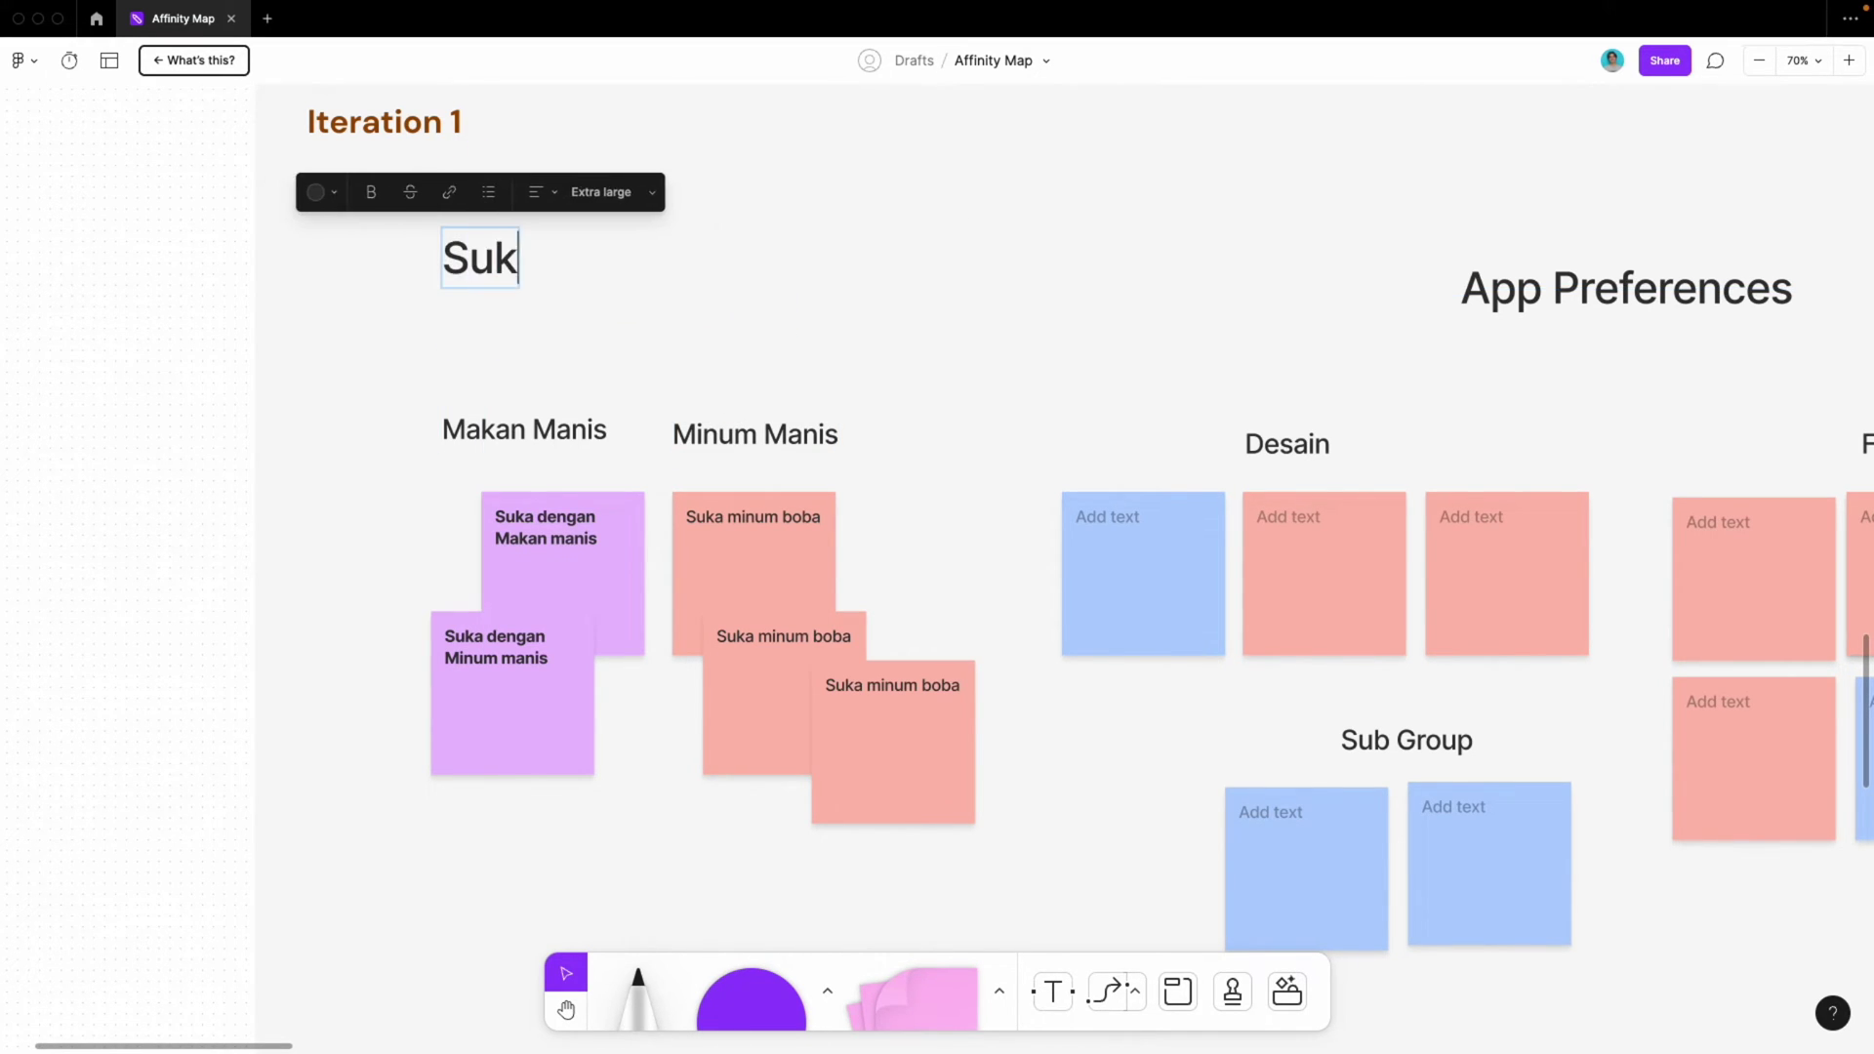
text(a dengan )
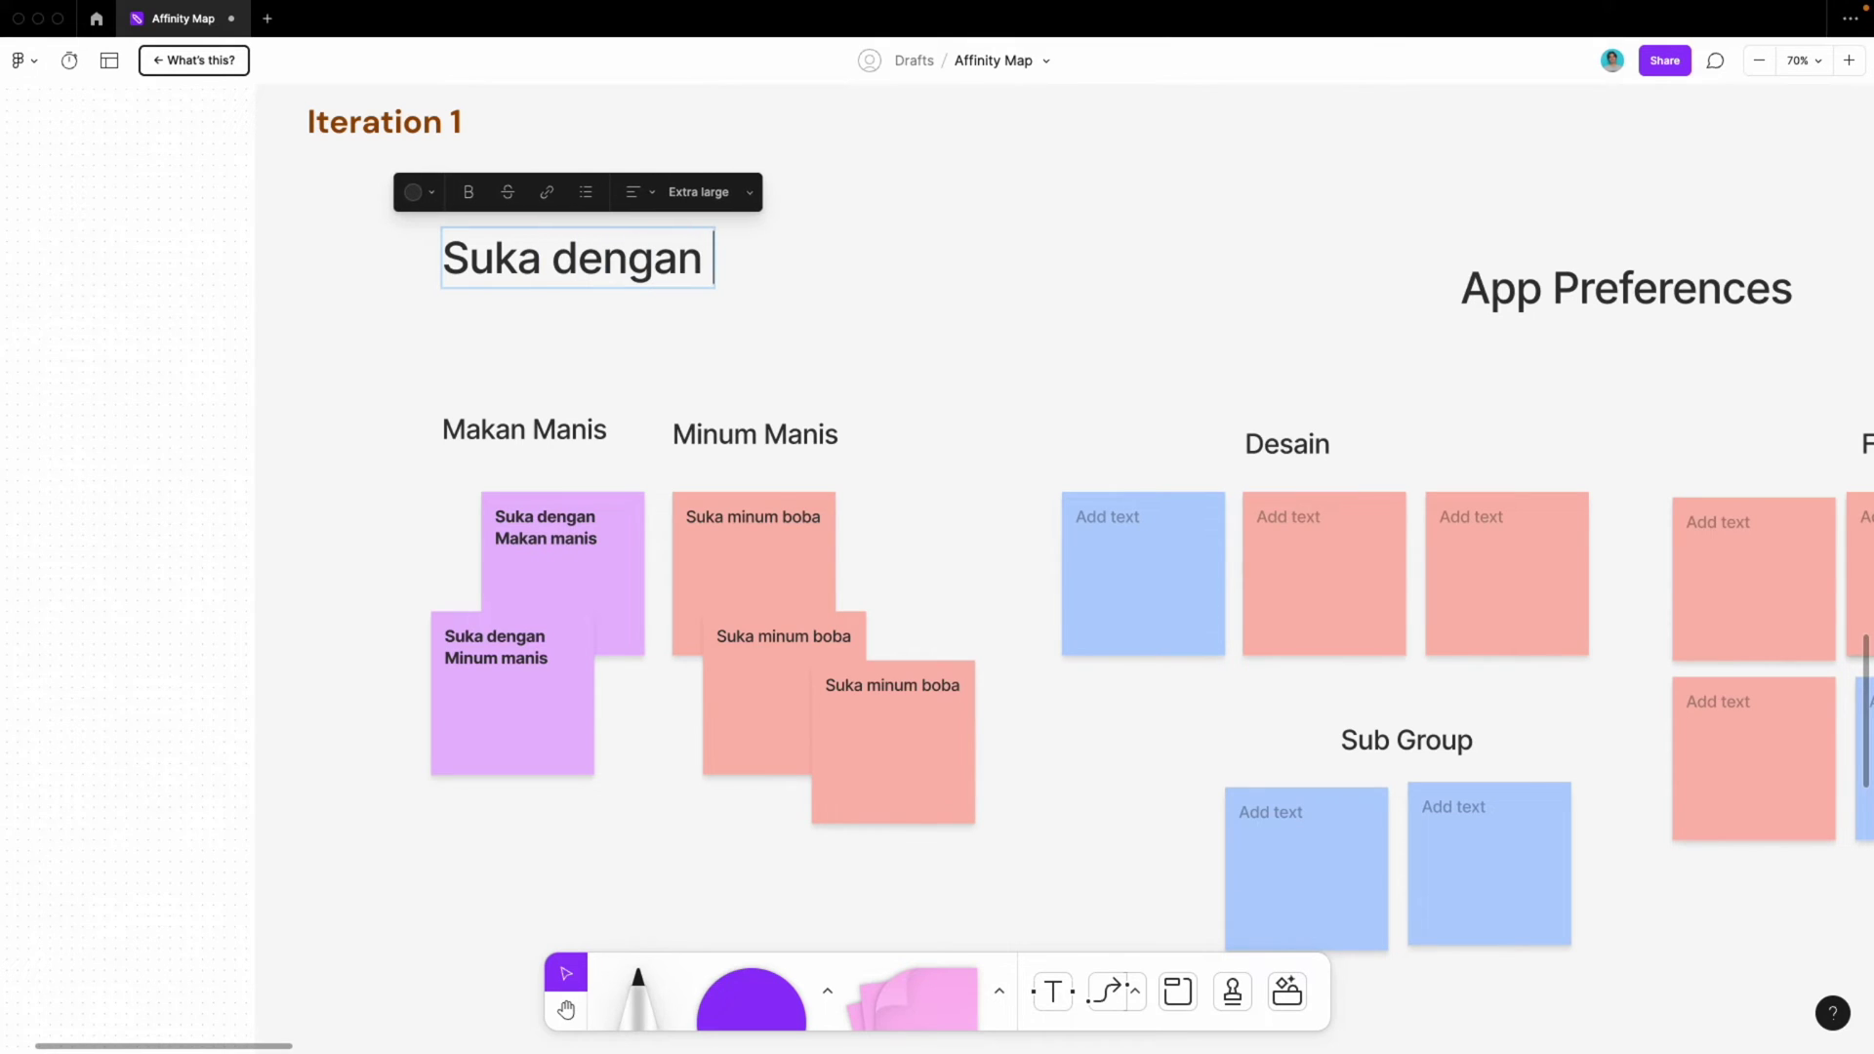
text(y)
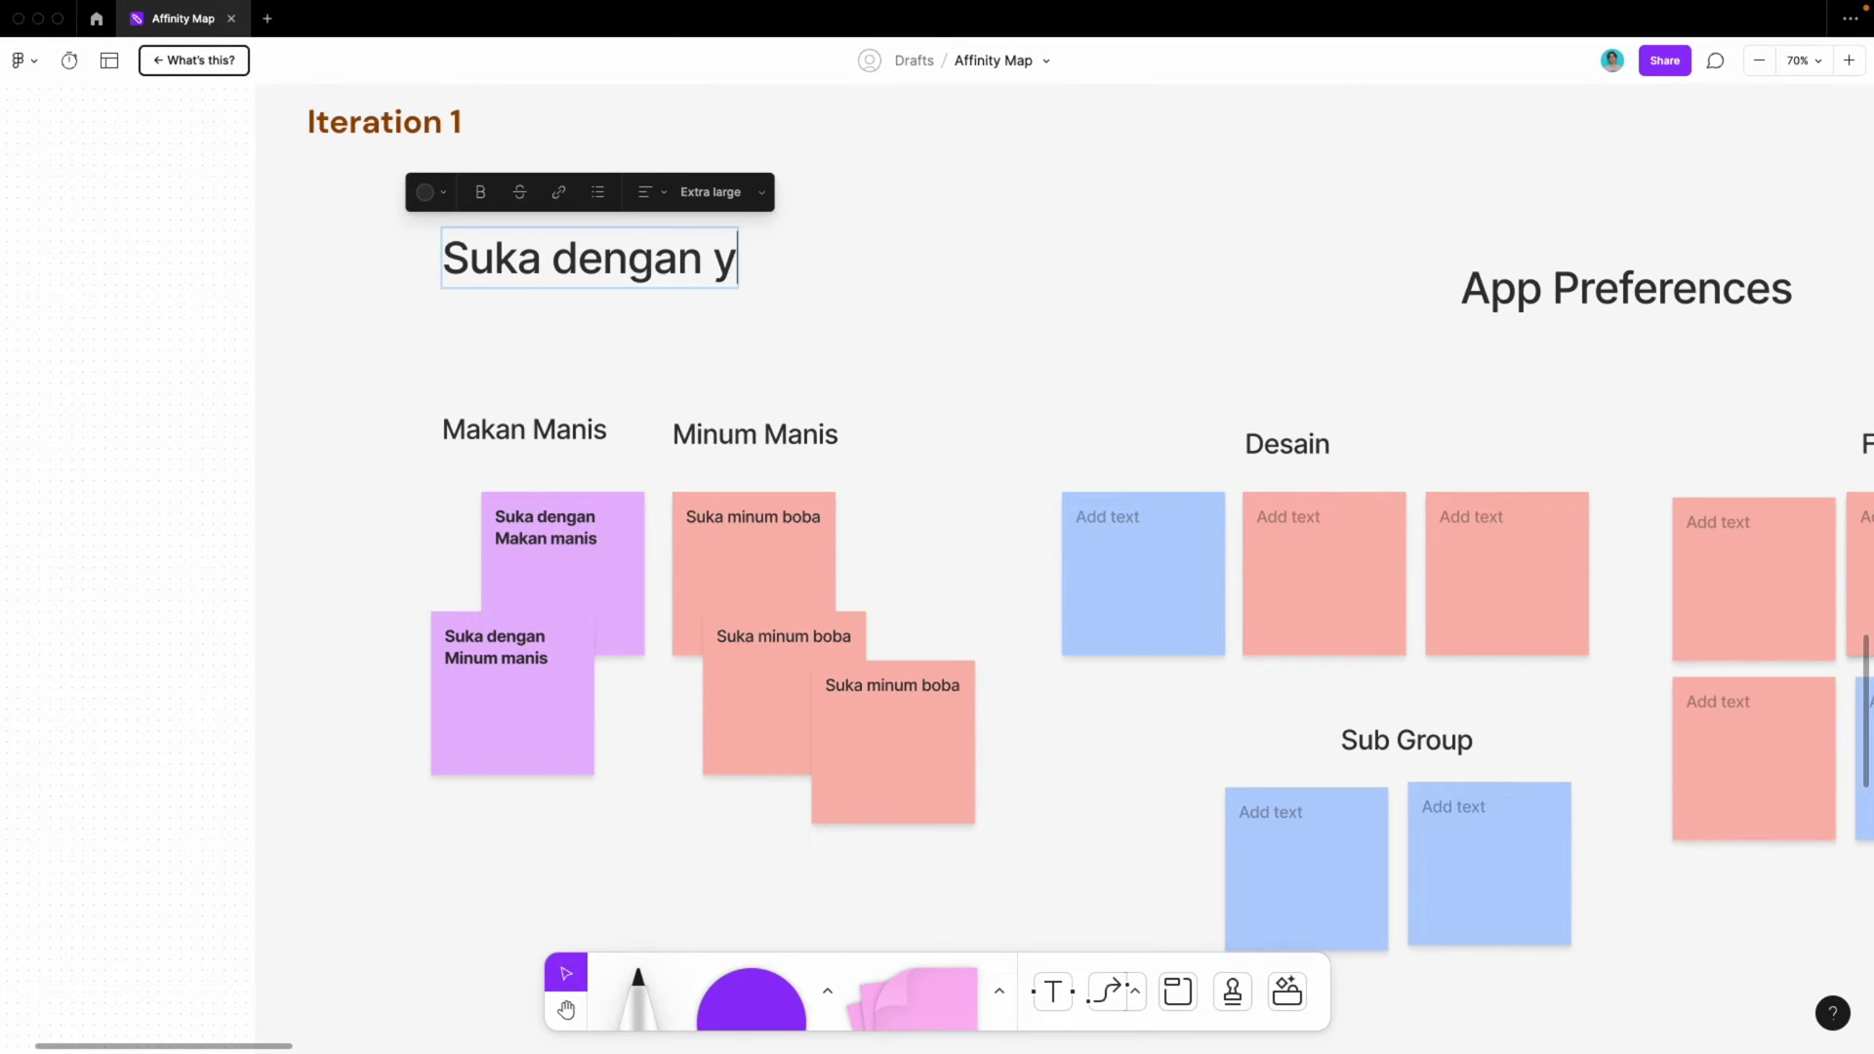
key(BackSpace)
text(tab)
key(BackSpace)
key(BackSpace)
key(BackSpace)
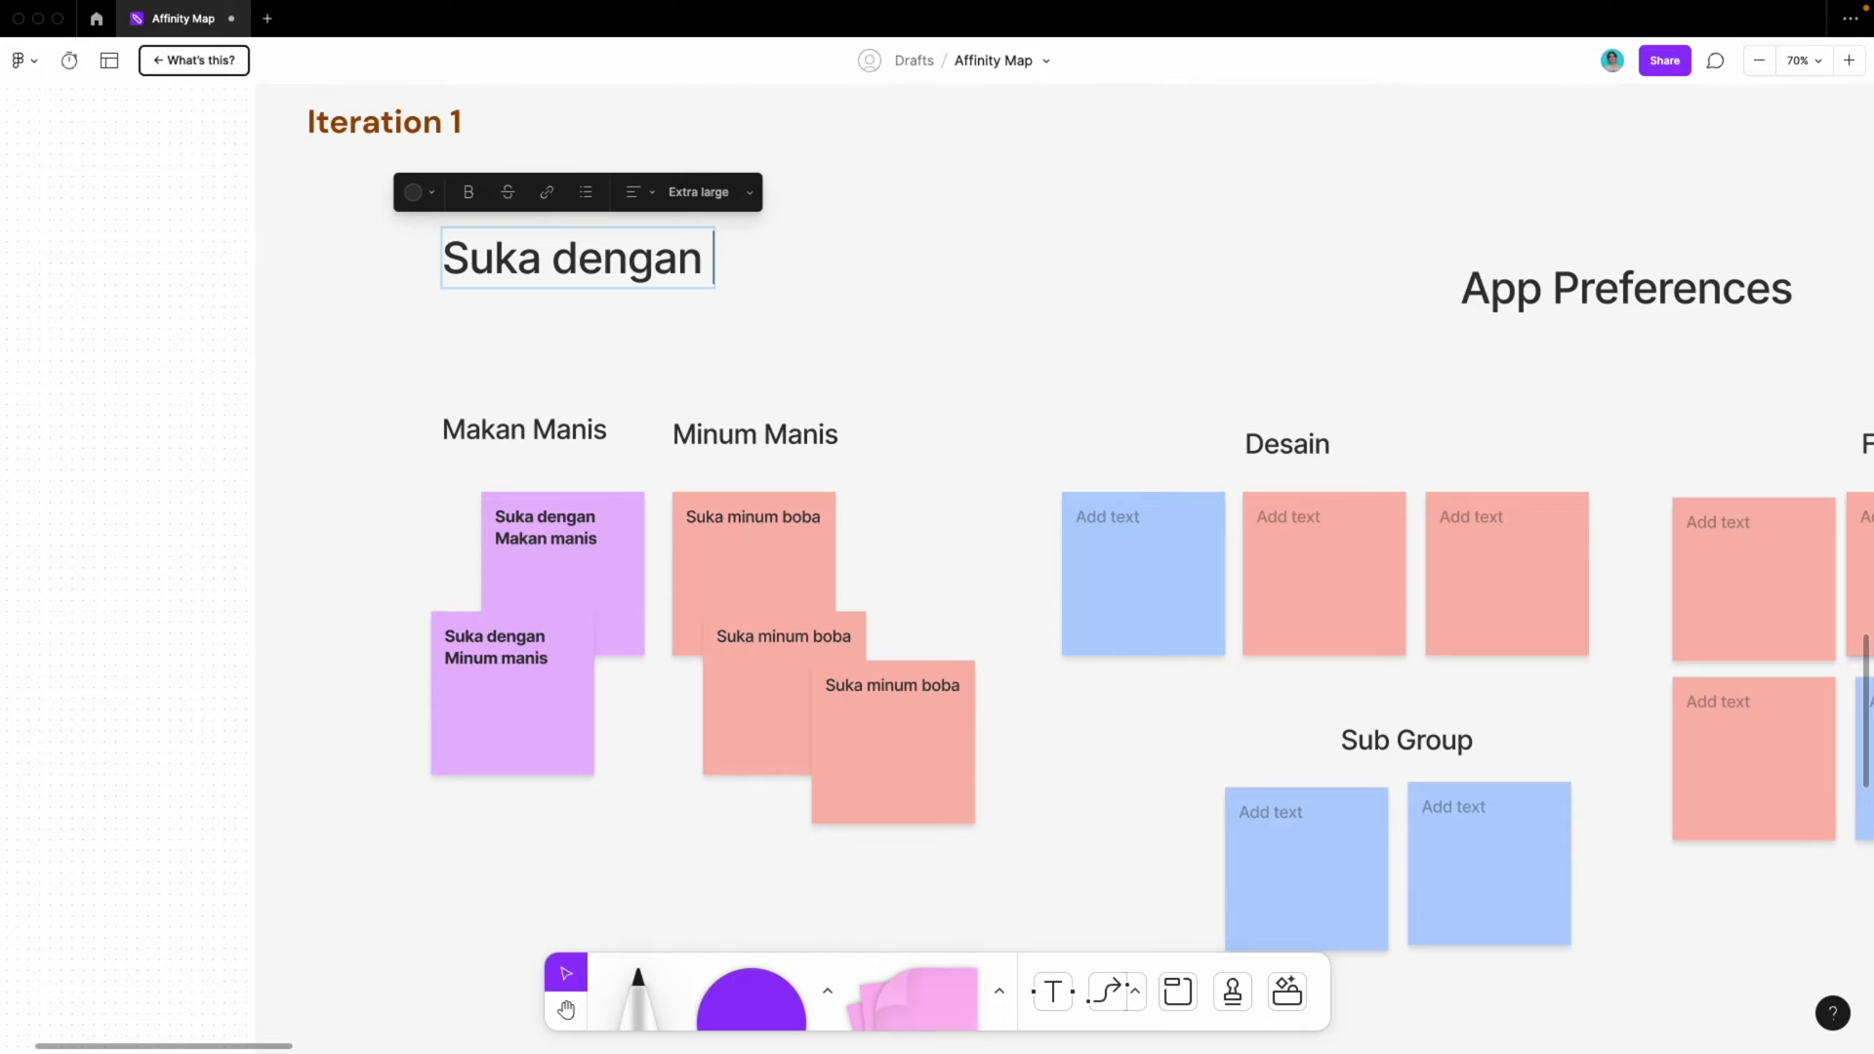
text(yang)
key(Return)
text(manisa2)
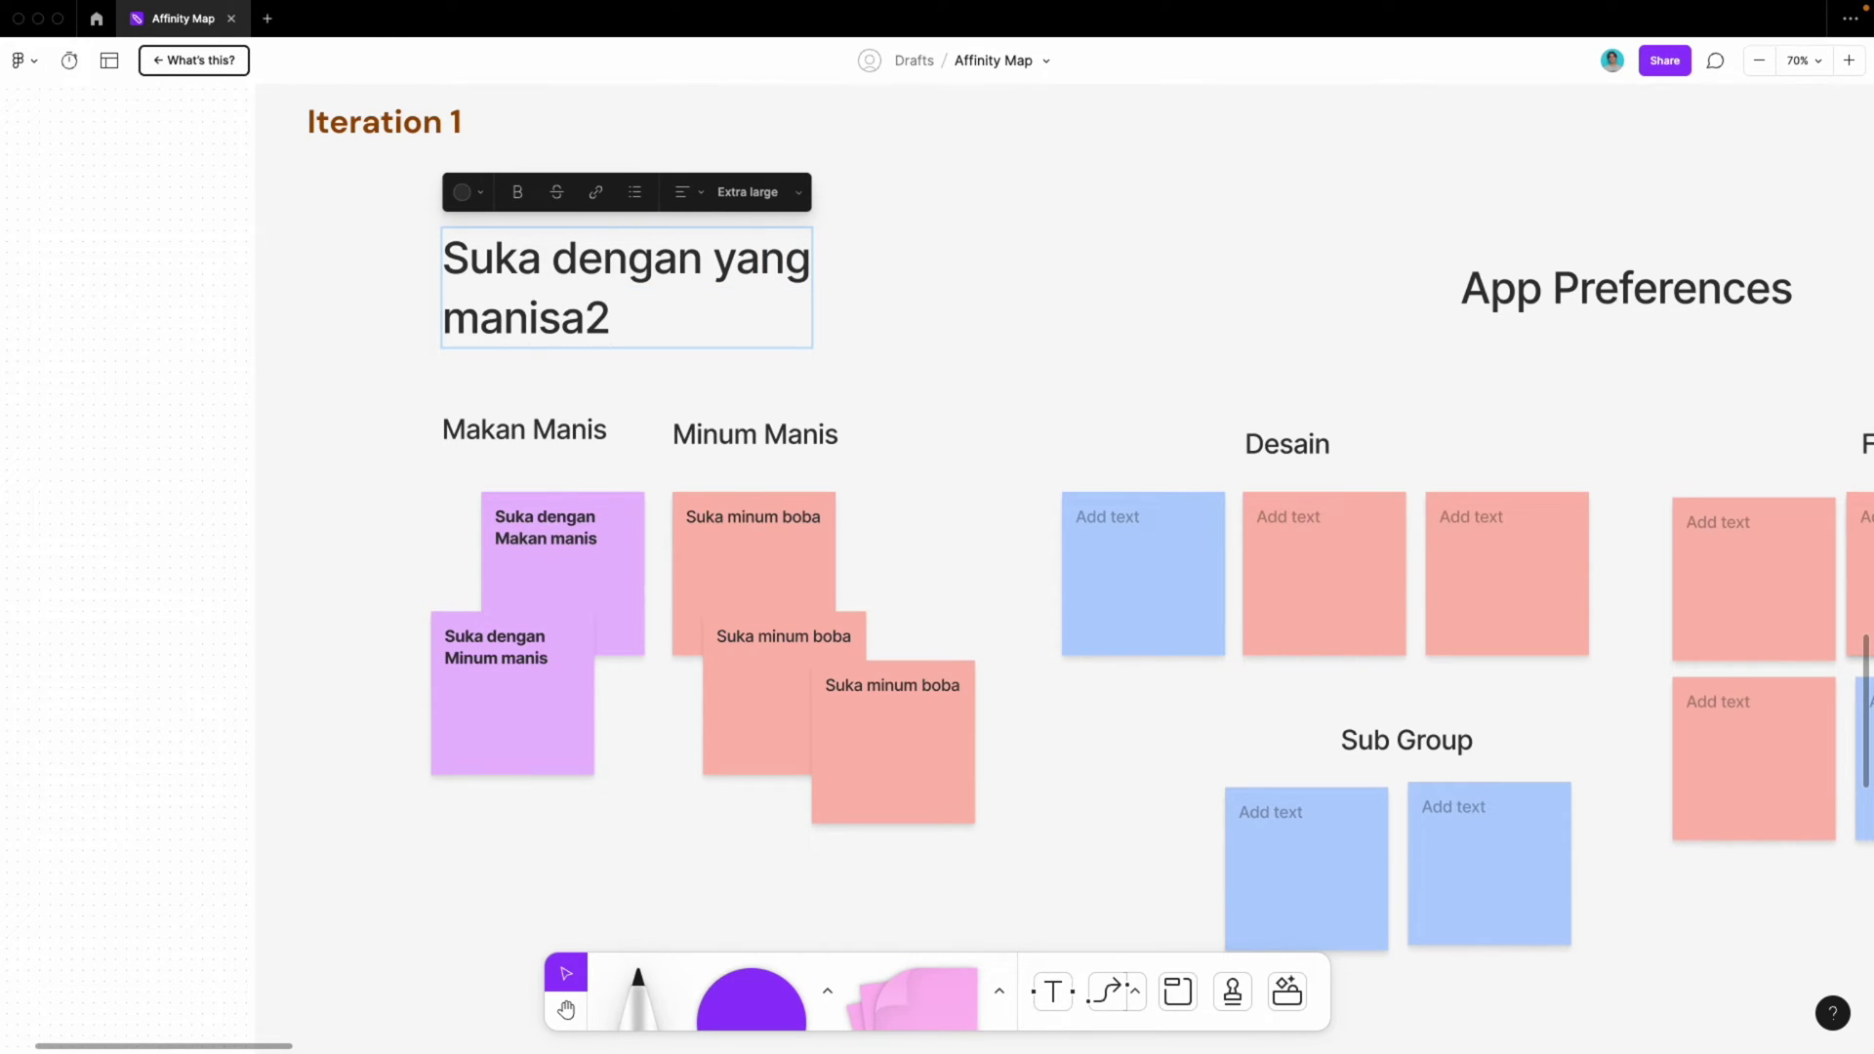
key(BackSpace)
key(BackSpace)
key(BackSpace)
text(w)
key(BackSpace)
text(s2an)
key(Escape)
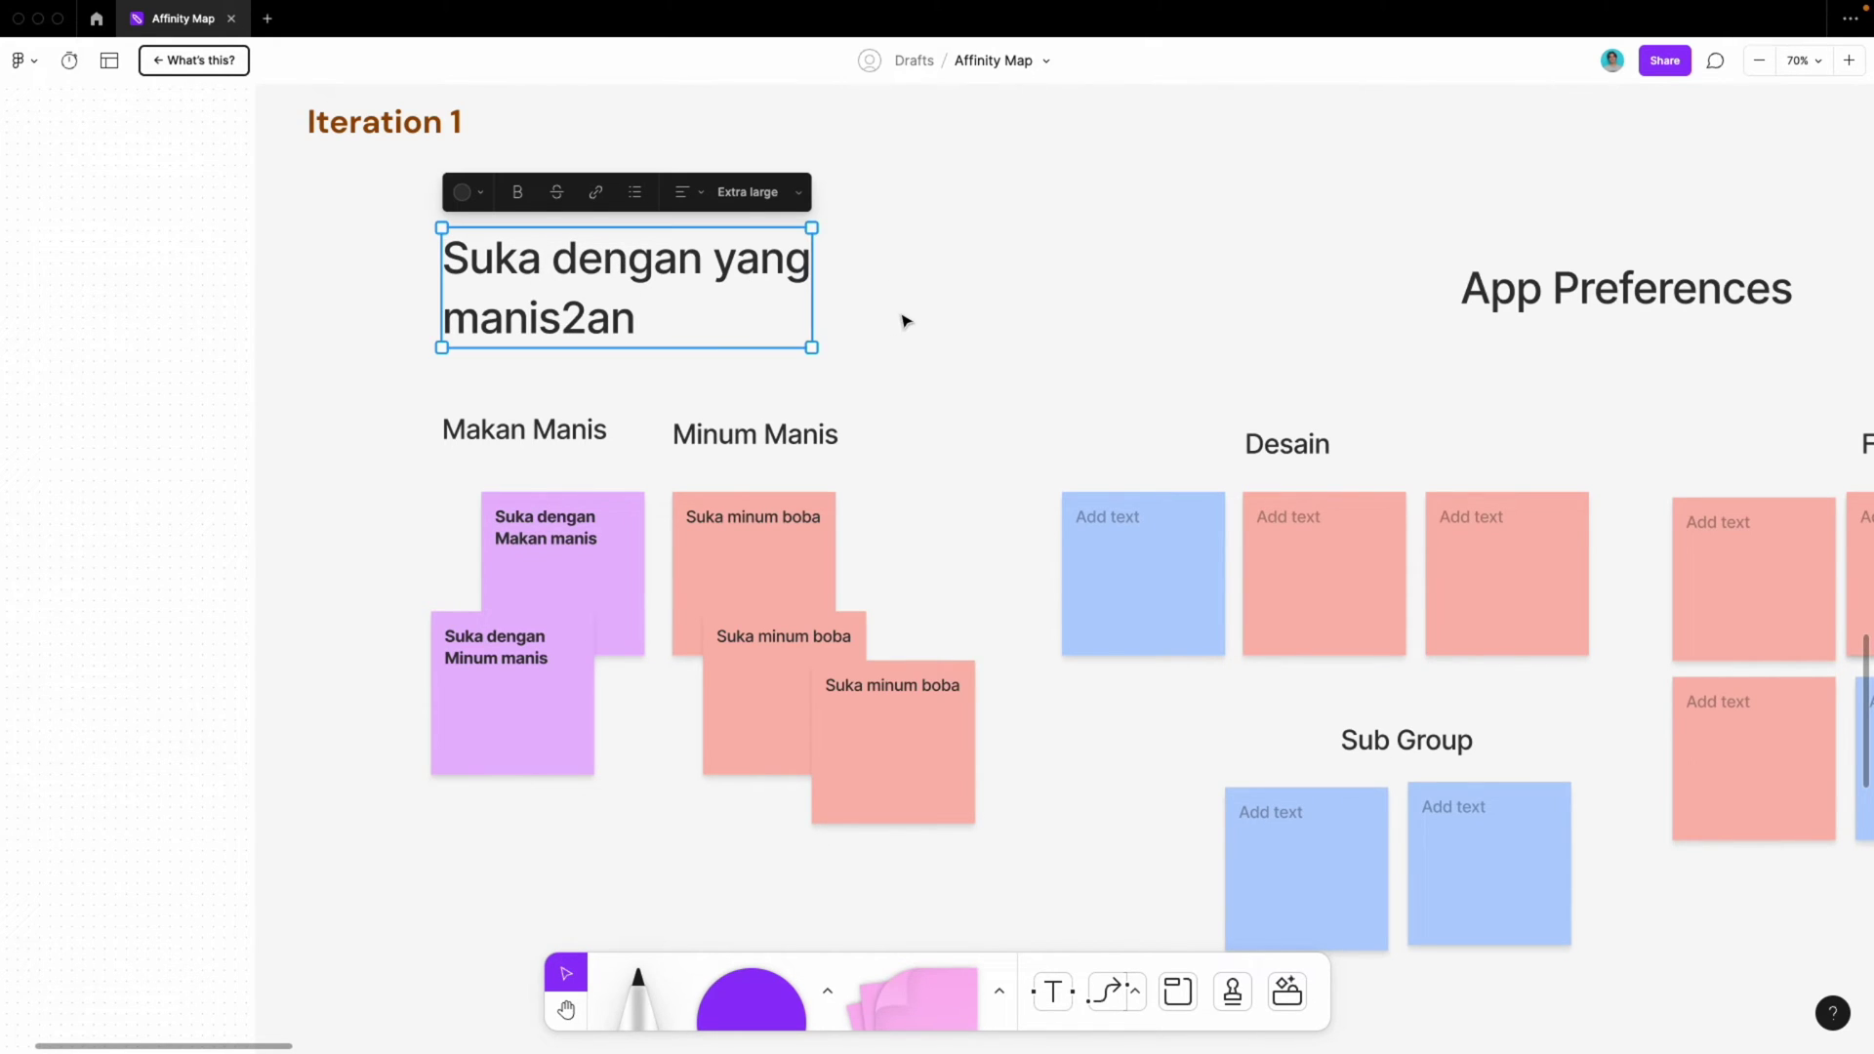
scroll(904, 320, down, 3)
key(r)
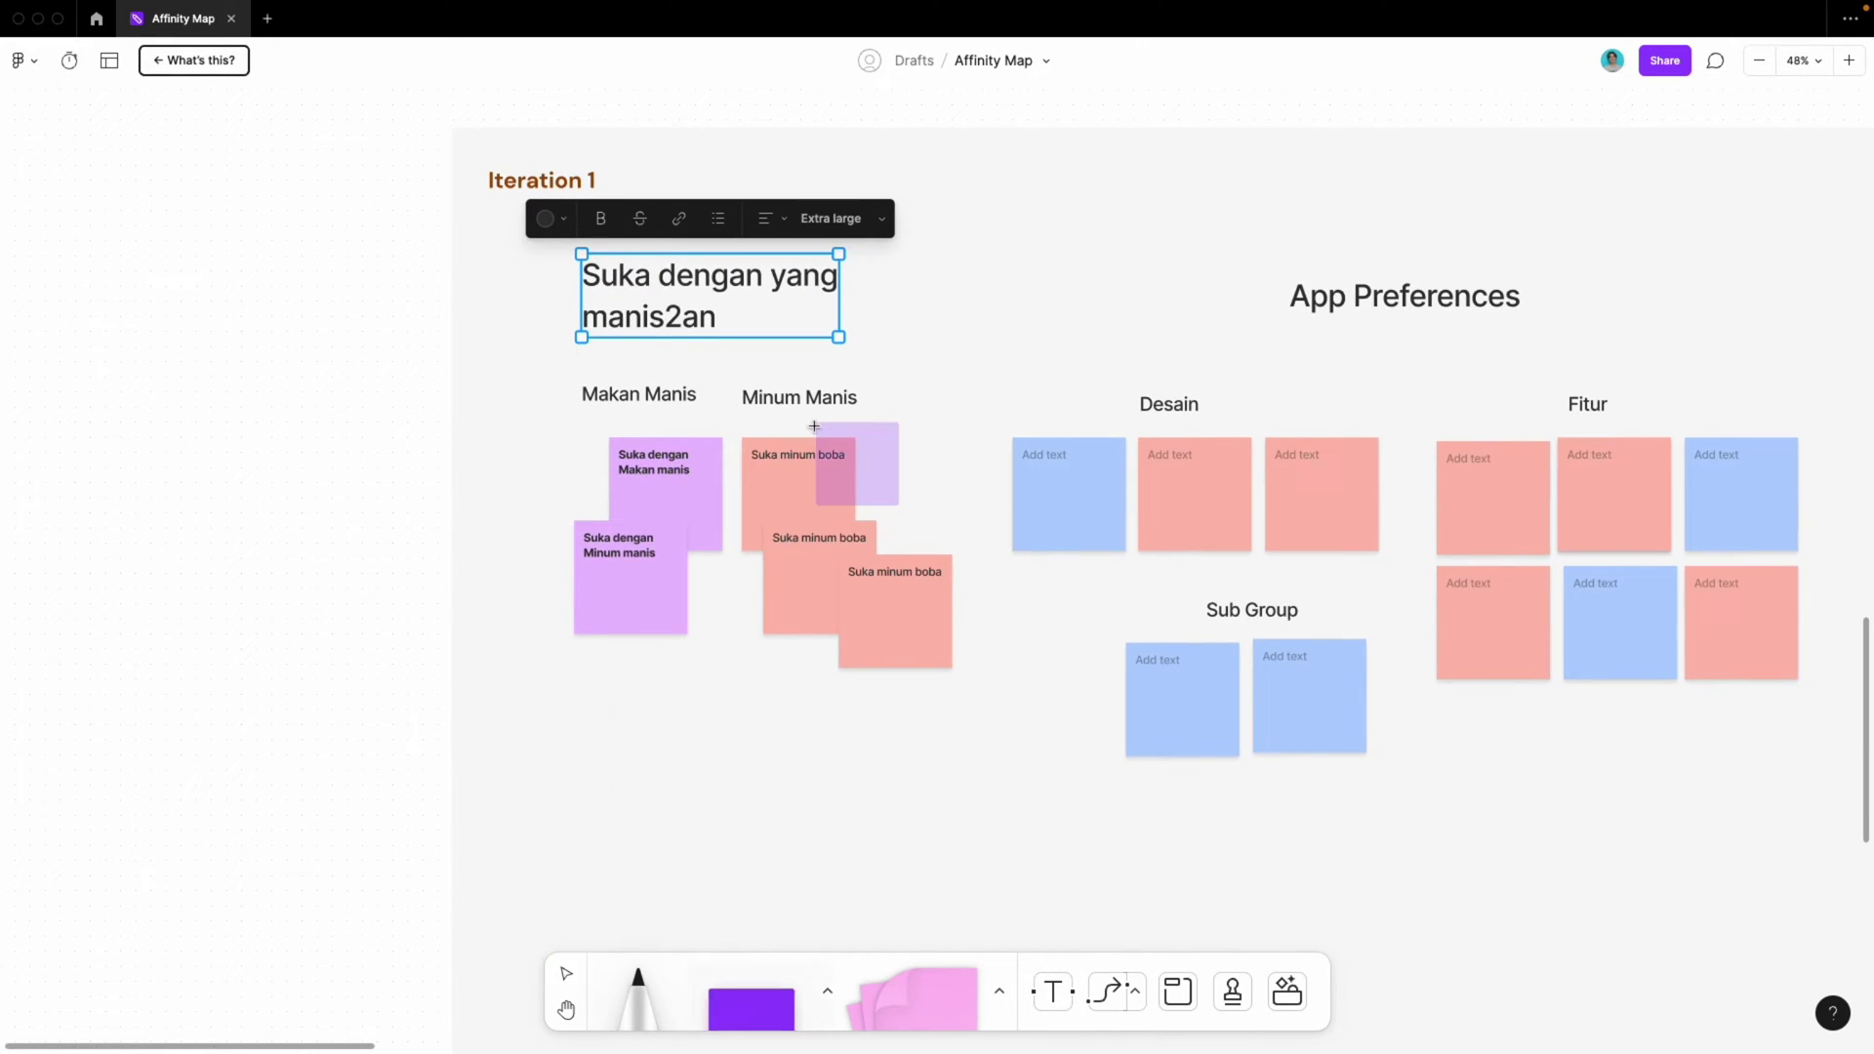
key(Escape)
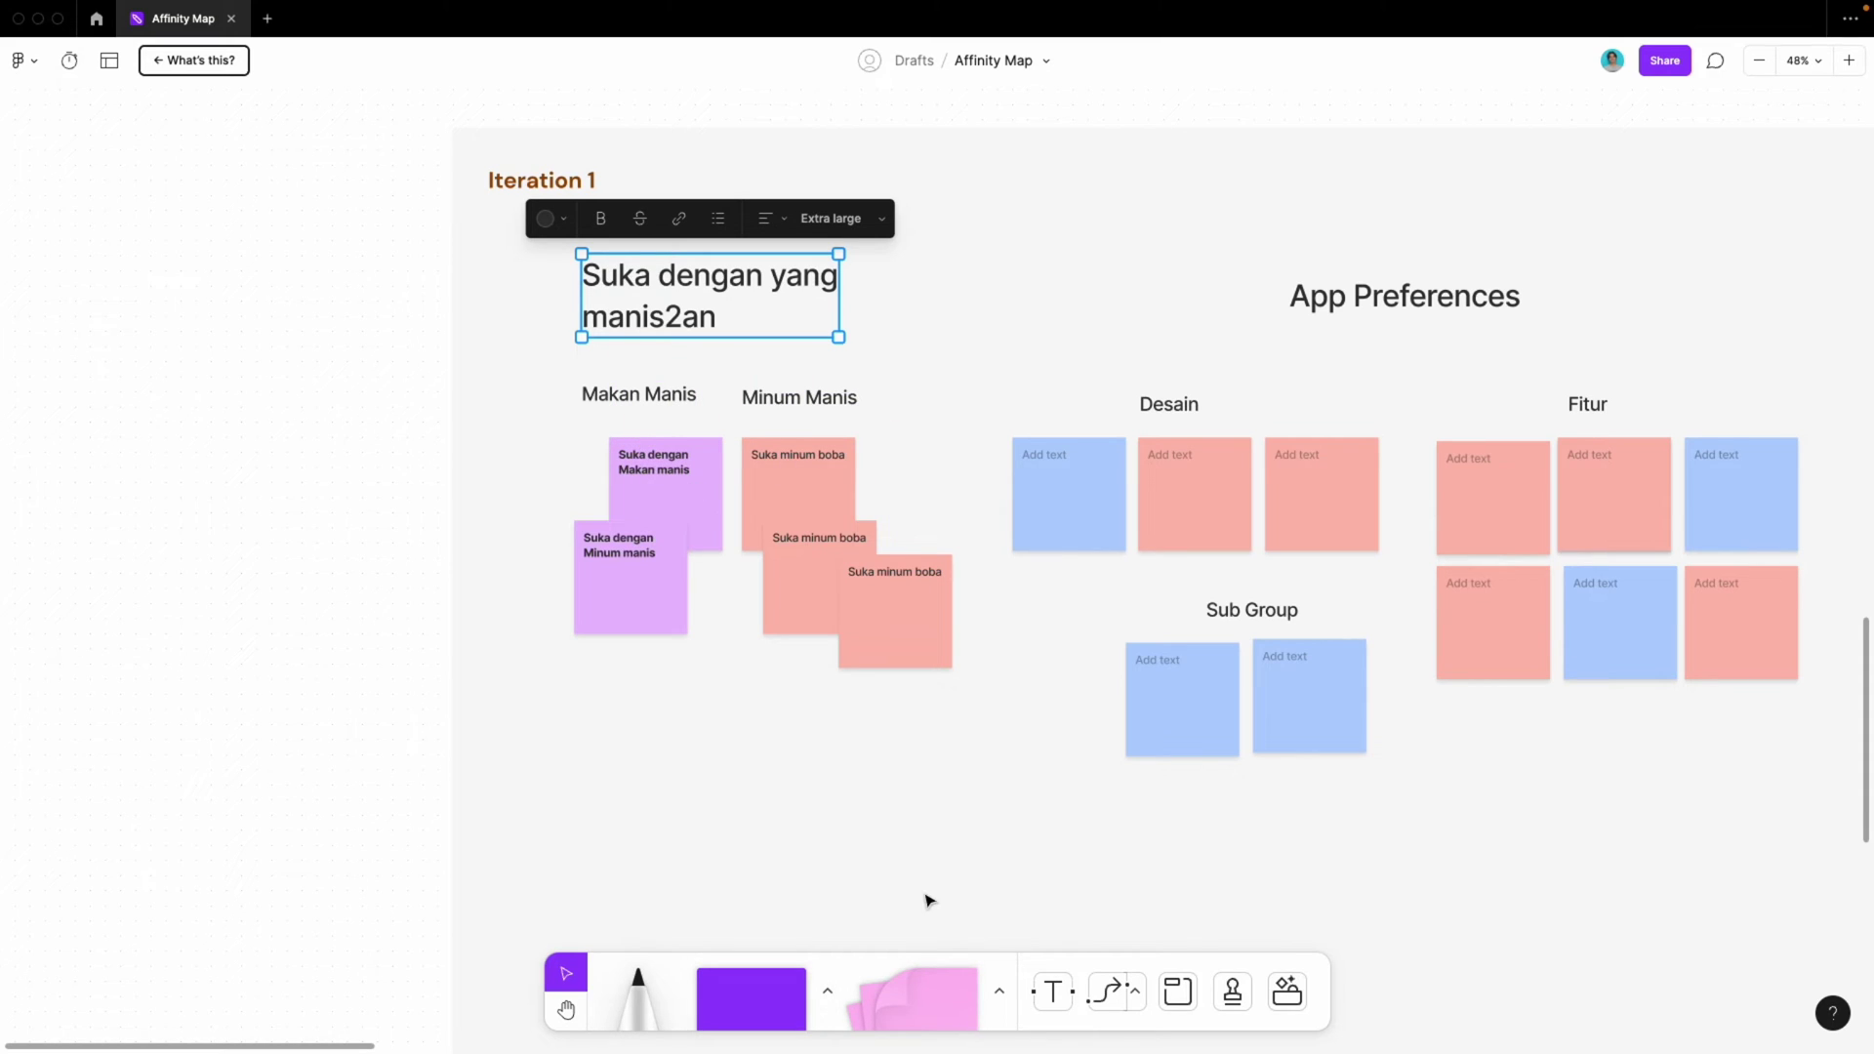
Try drawing a freehand pen line toward the sticky notes, then undo it
click(544, 536)
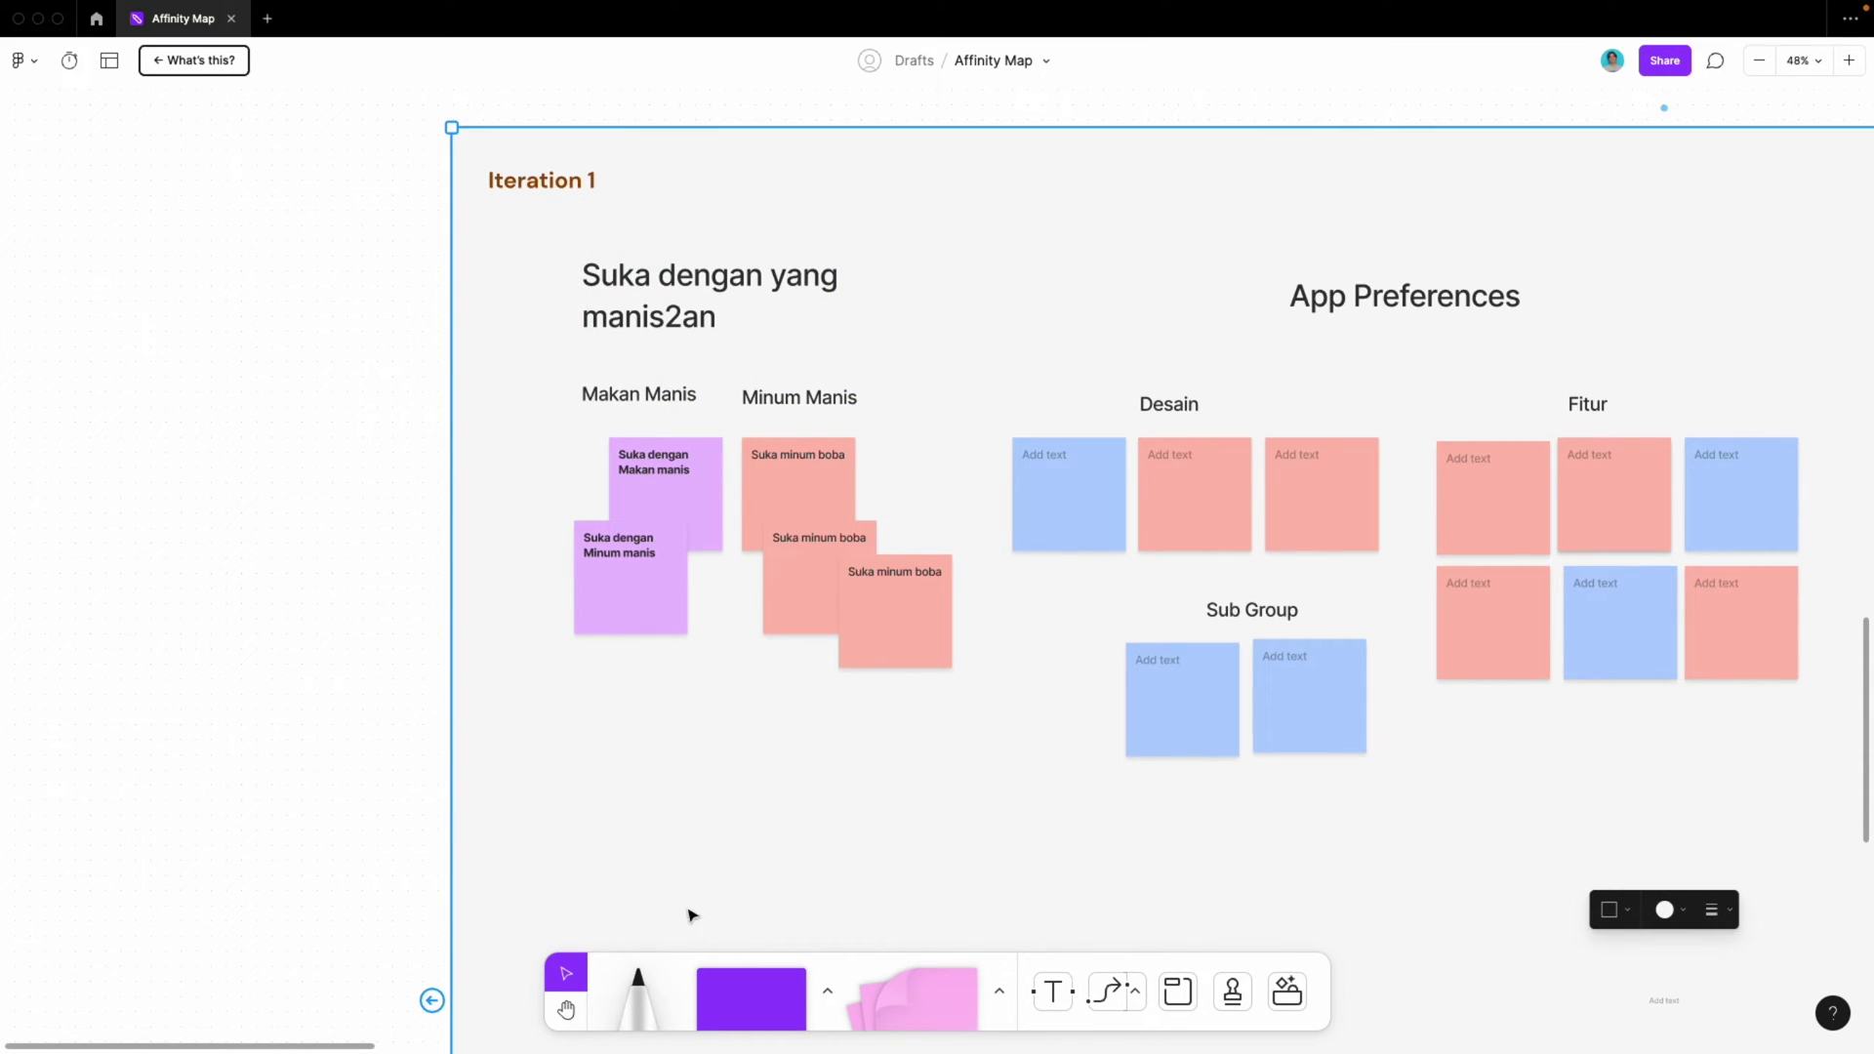
click(640, 1003)
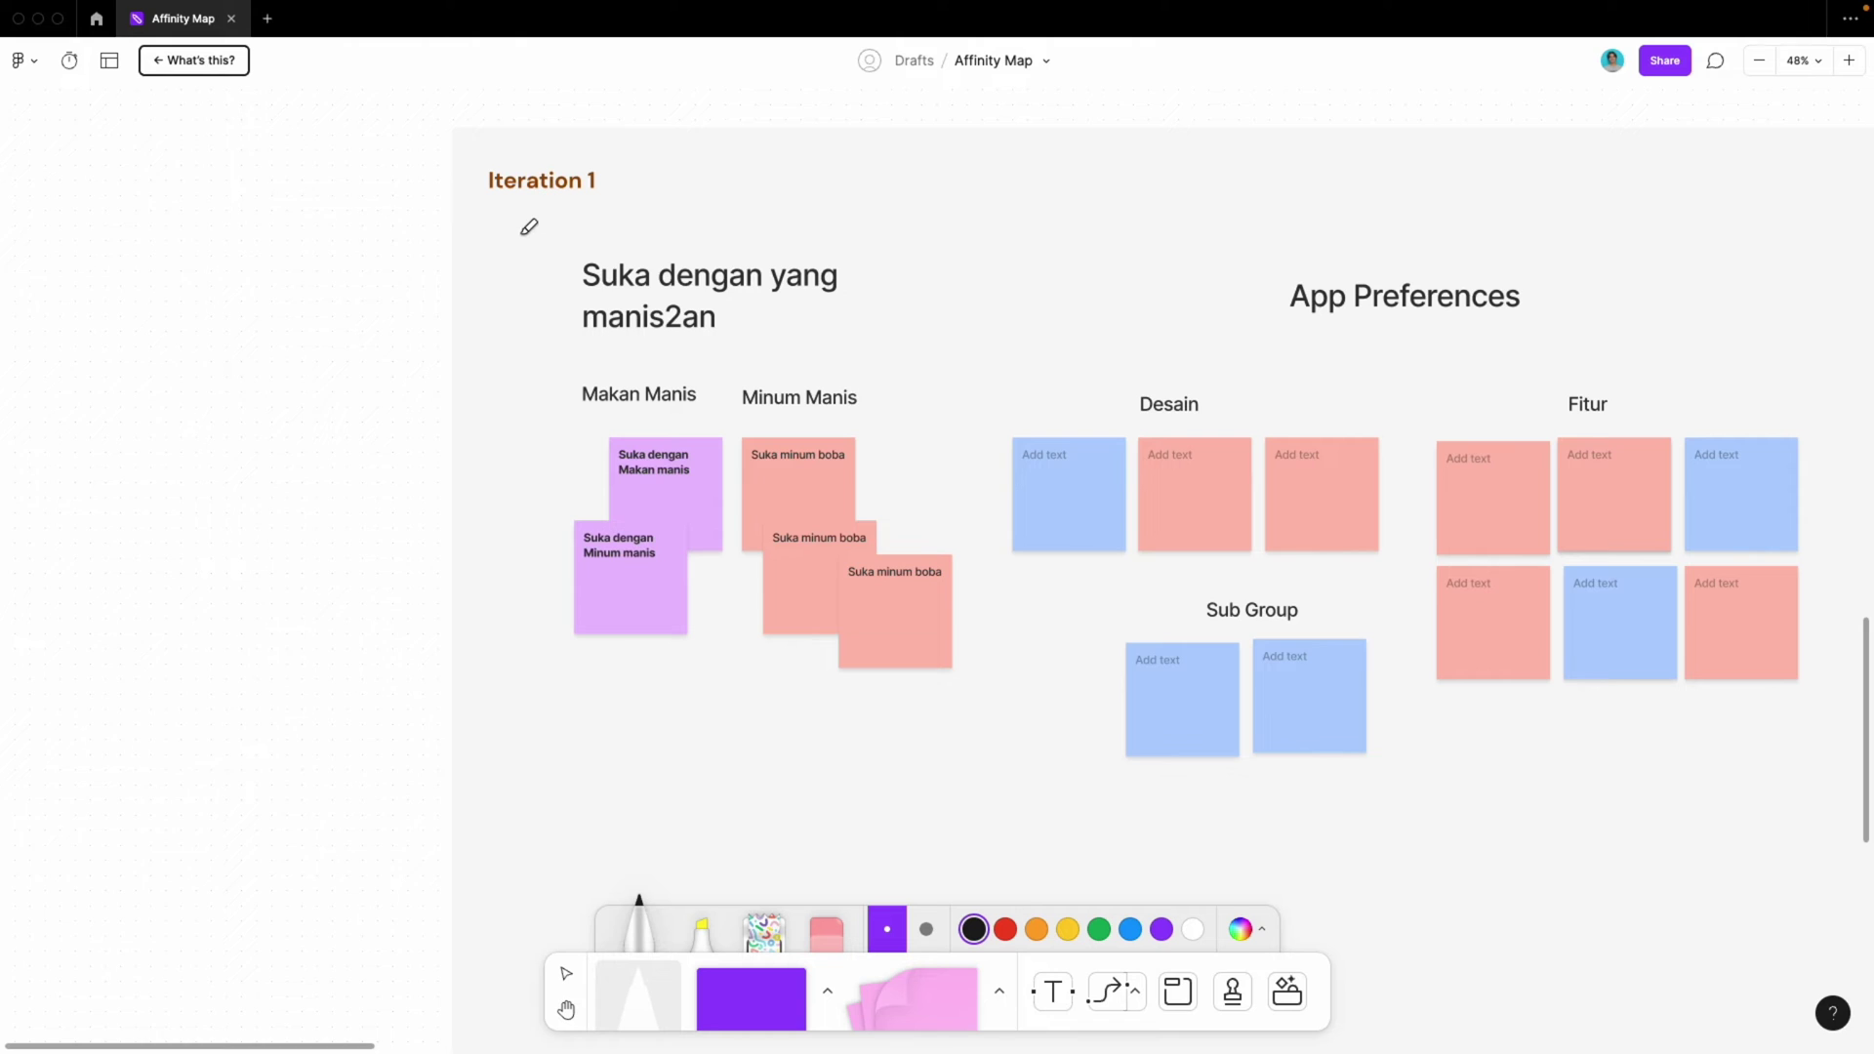
drag(521, 235, 724, 514)
key(ctrl+z)
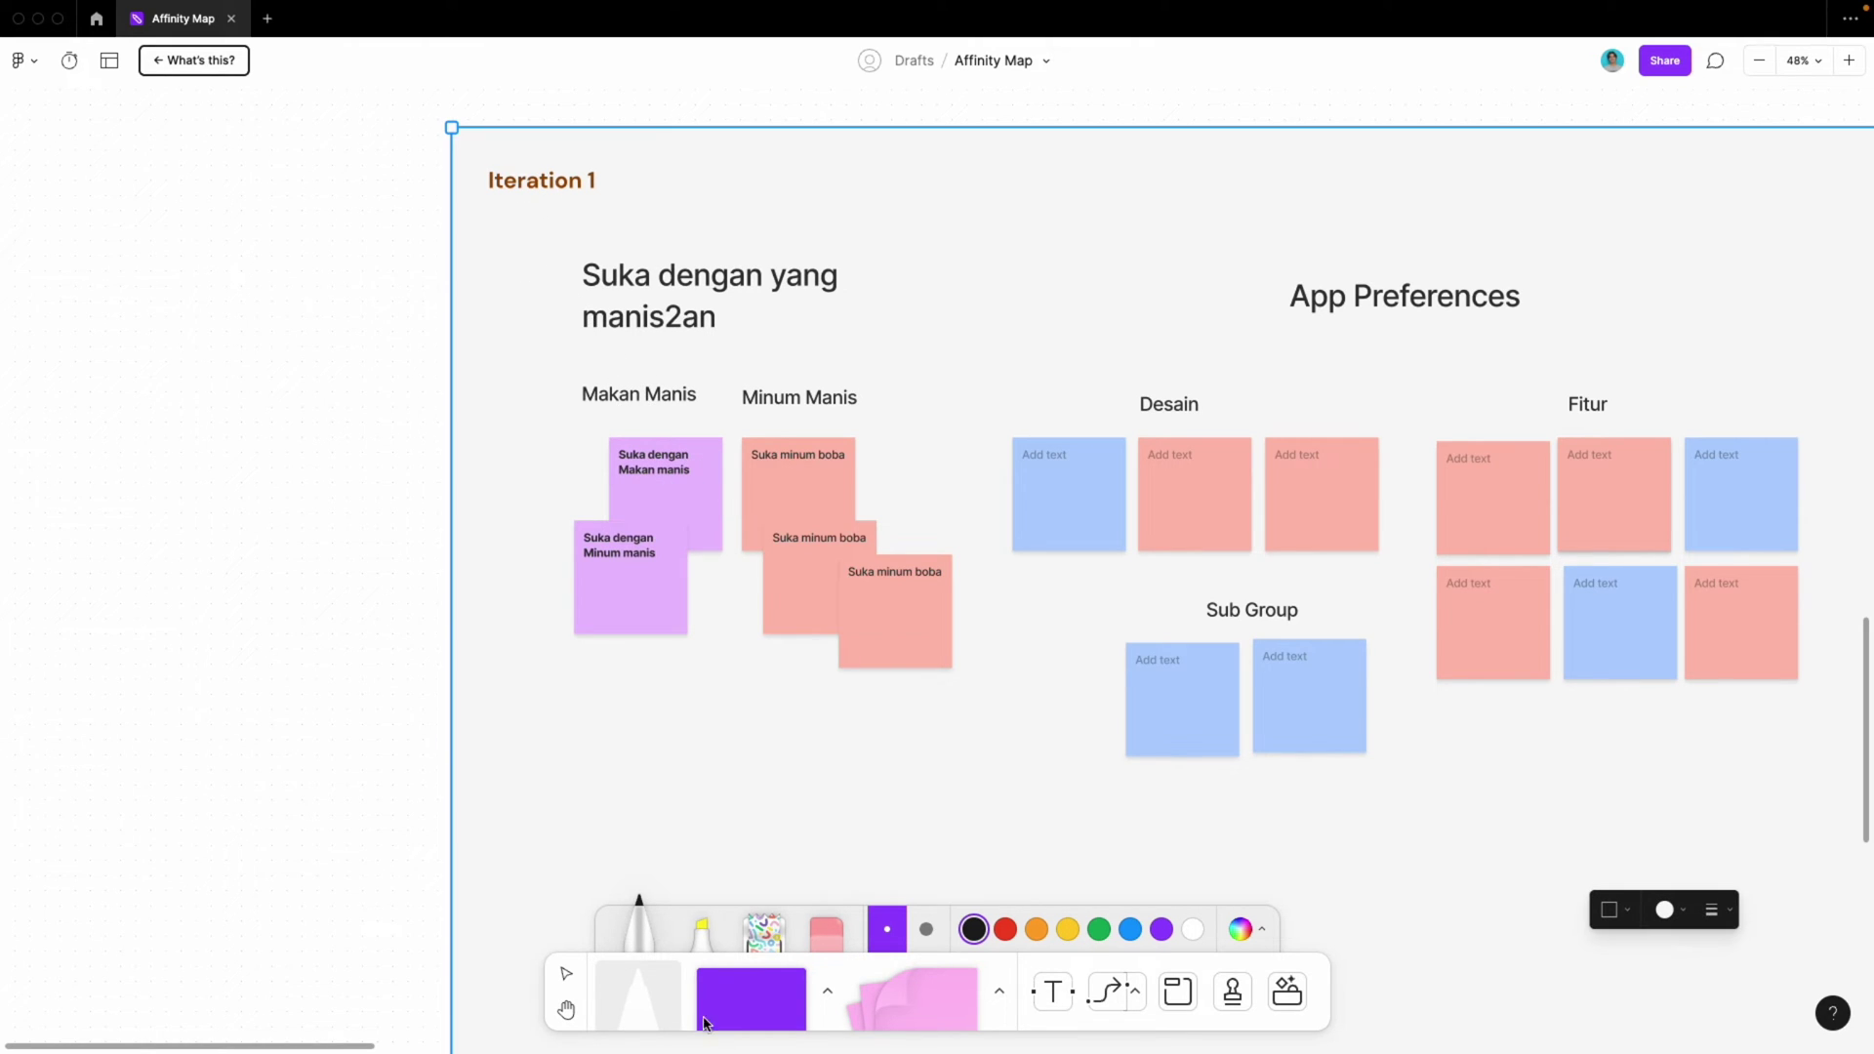
Place a purple square and enlarge it to cover the whole theme group
click(752, 996)
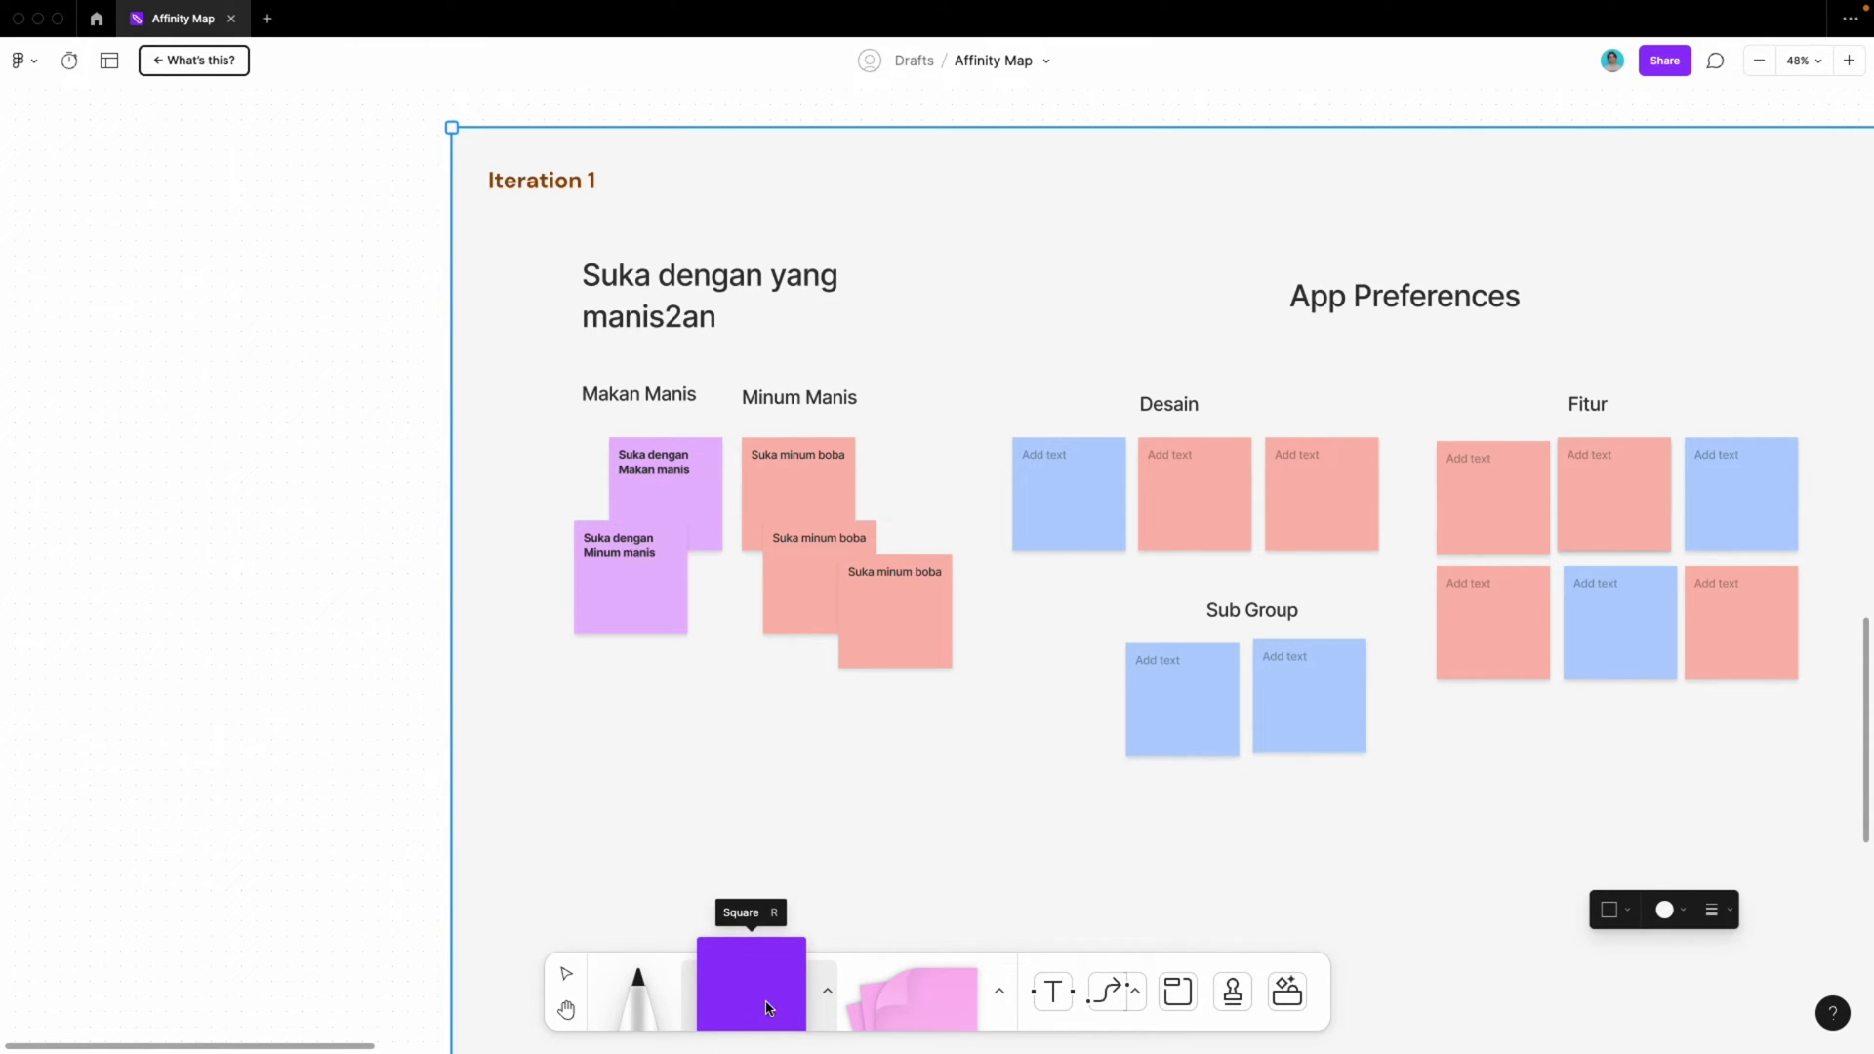
click(1134, 990)
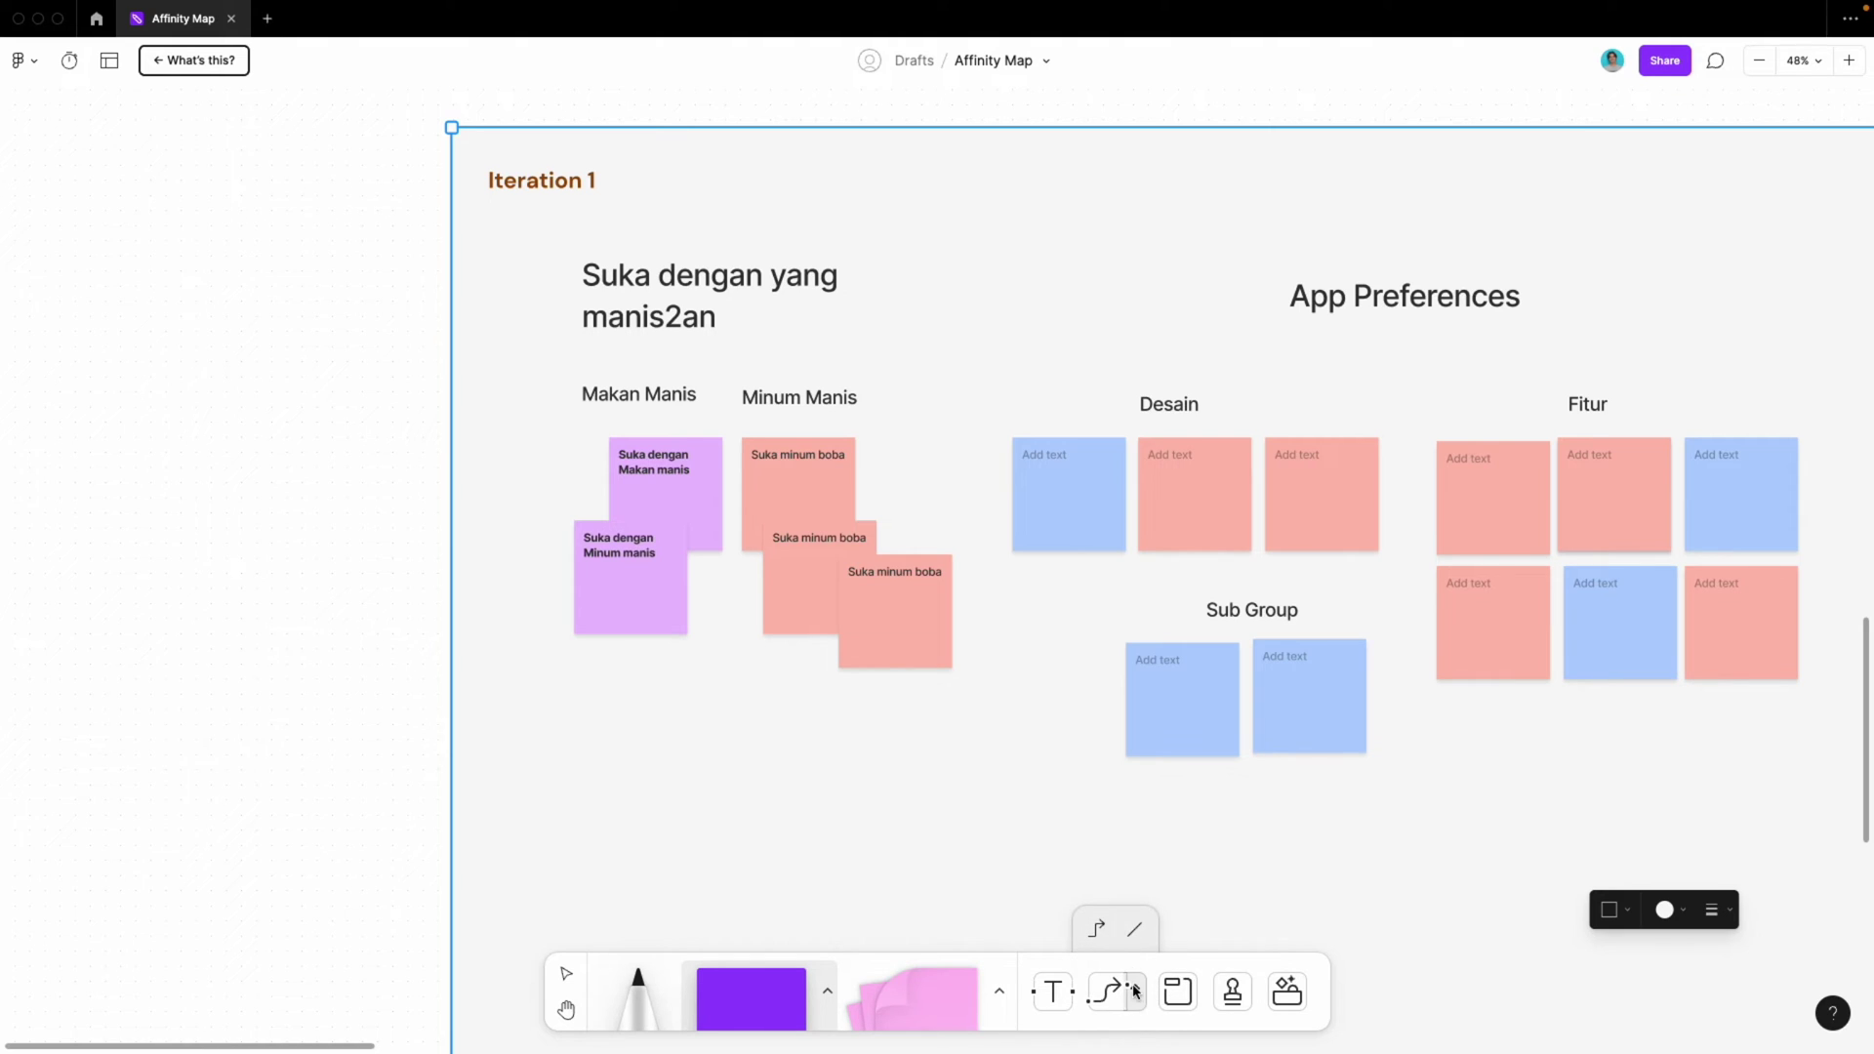
click(998, 991)
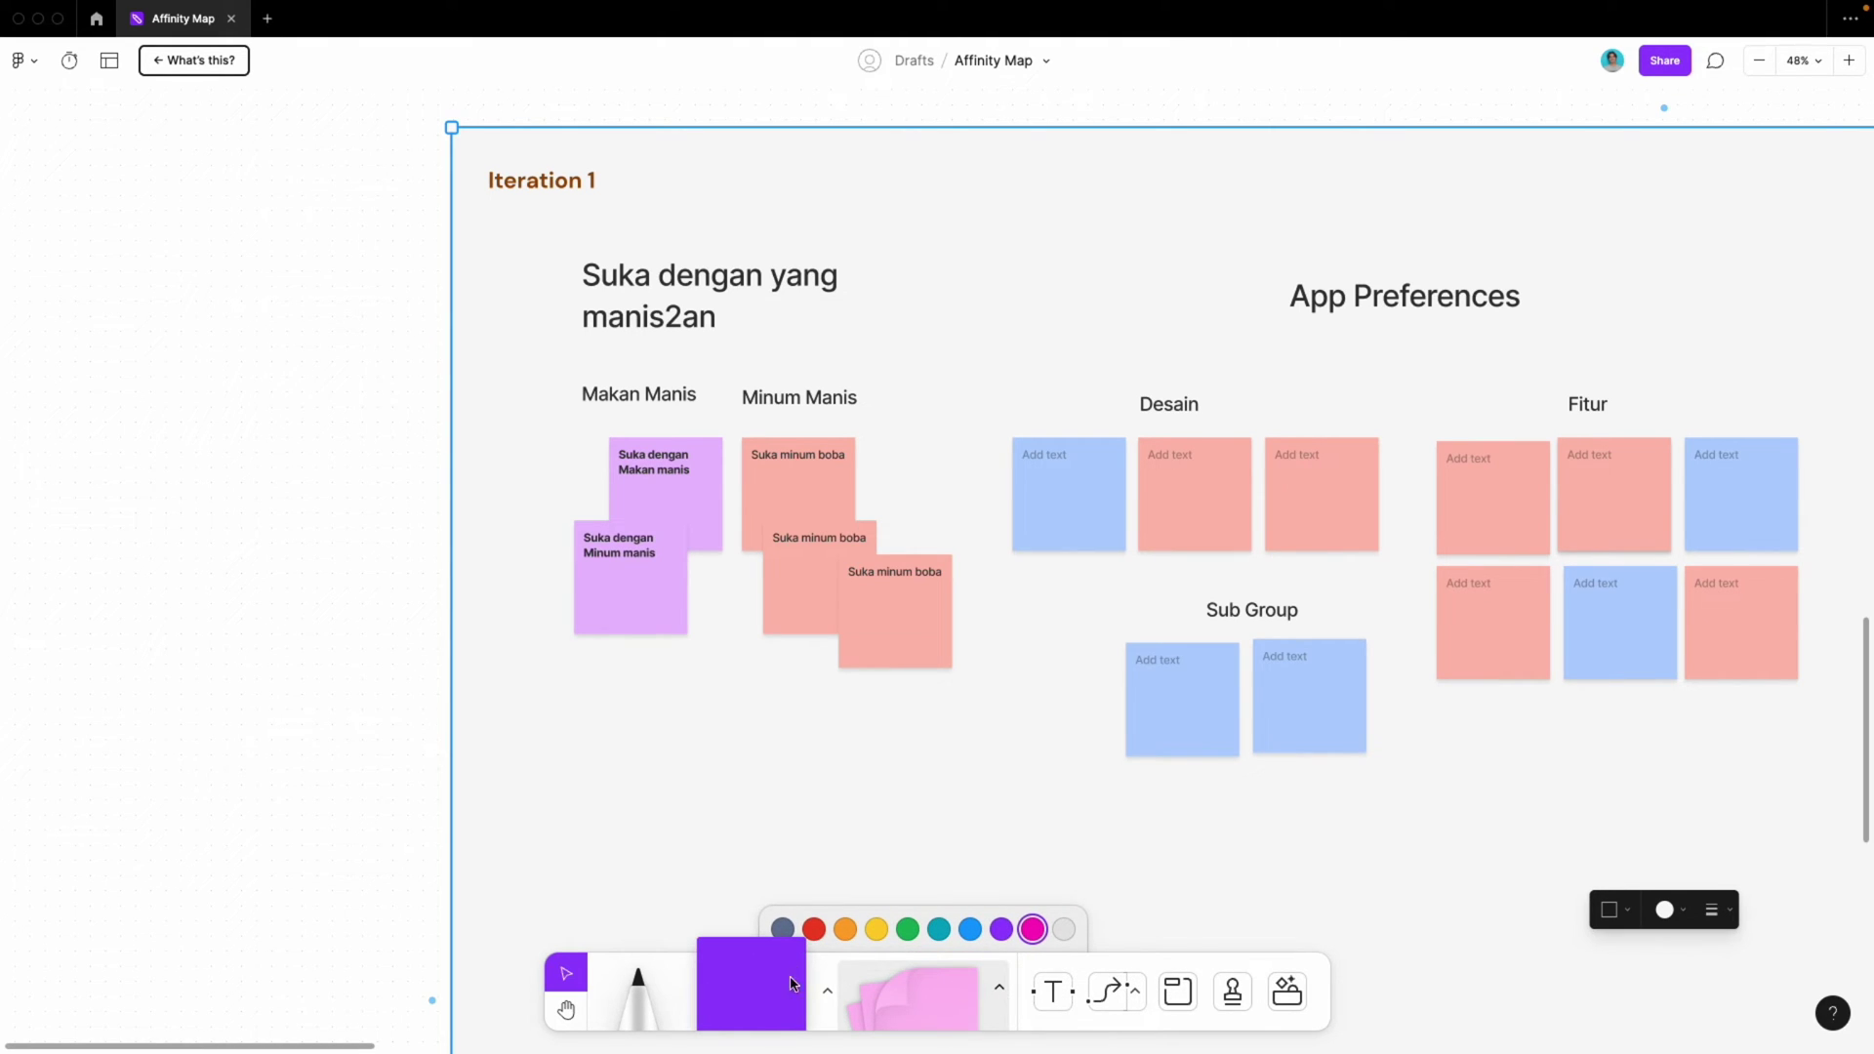
click(746, 991)
click(504, 289)
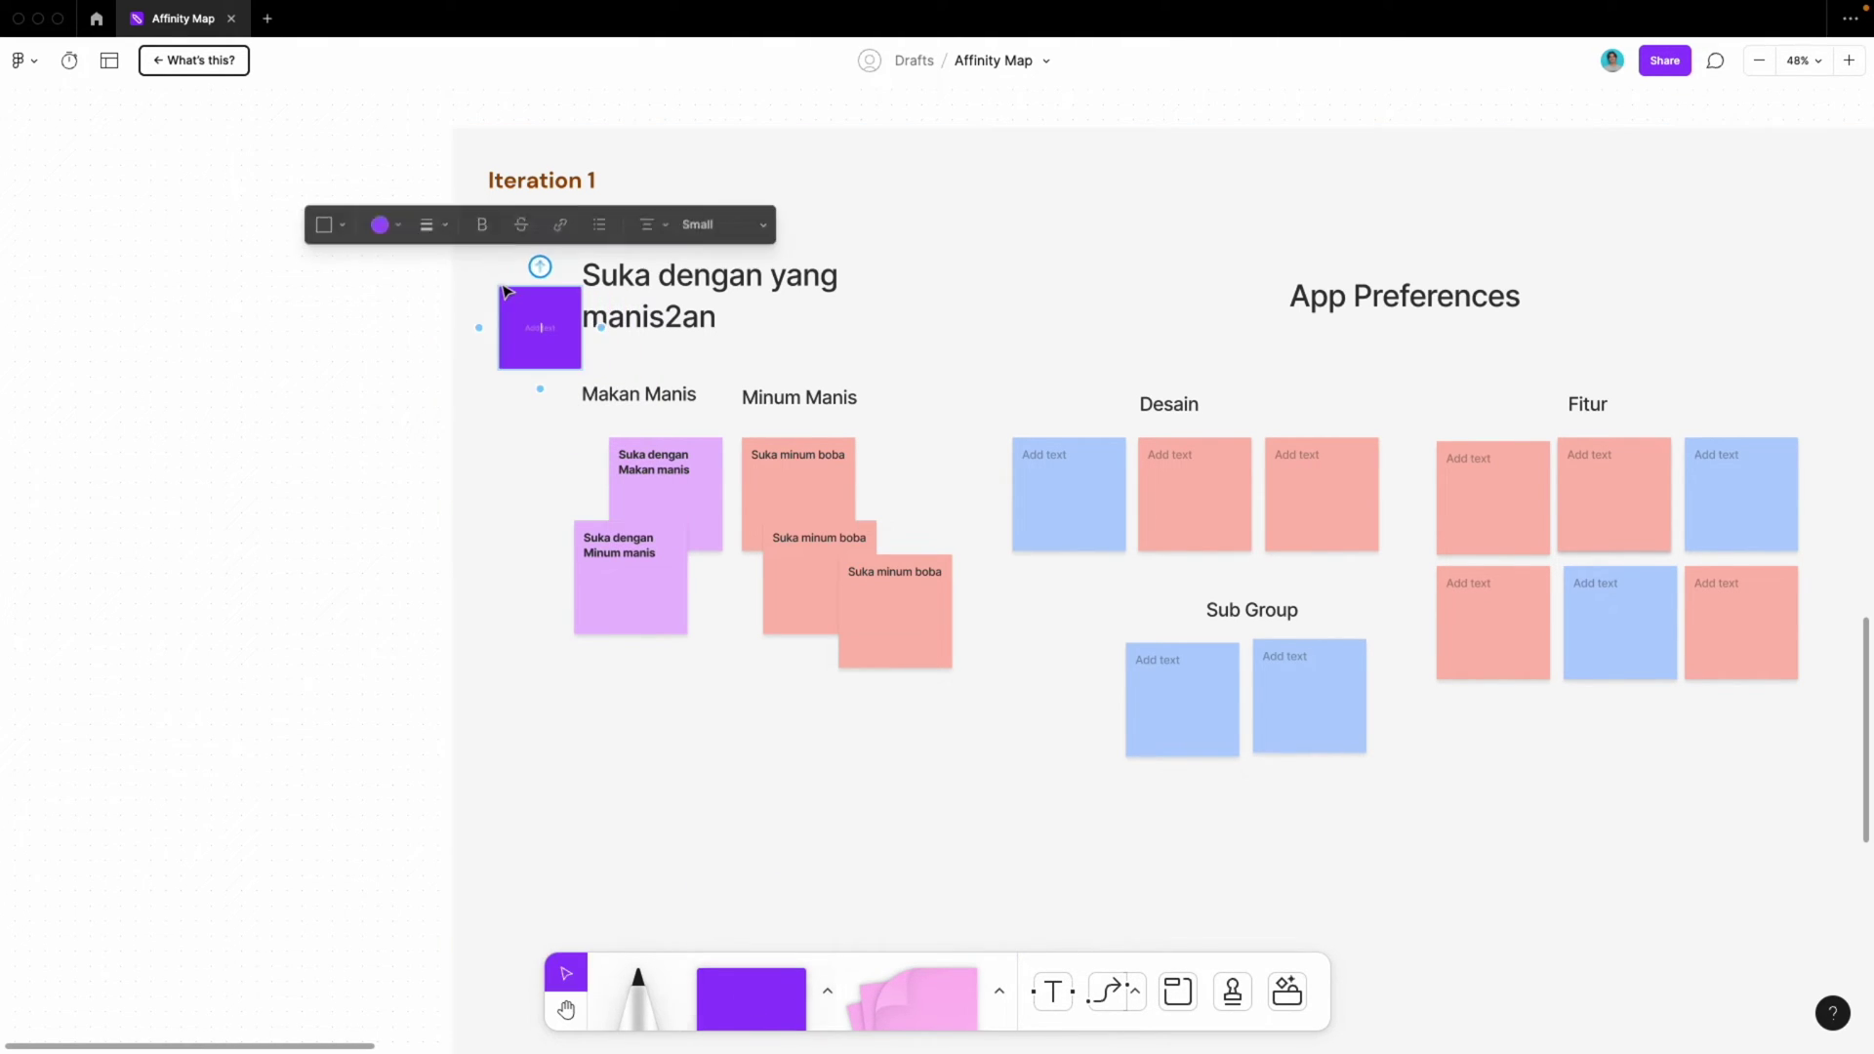
click(501, 275)
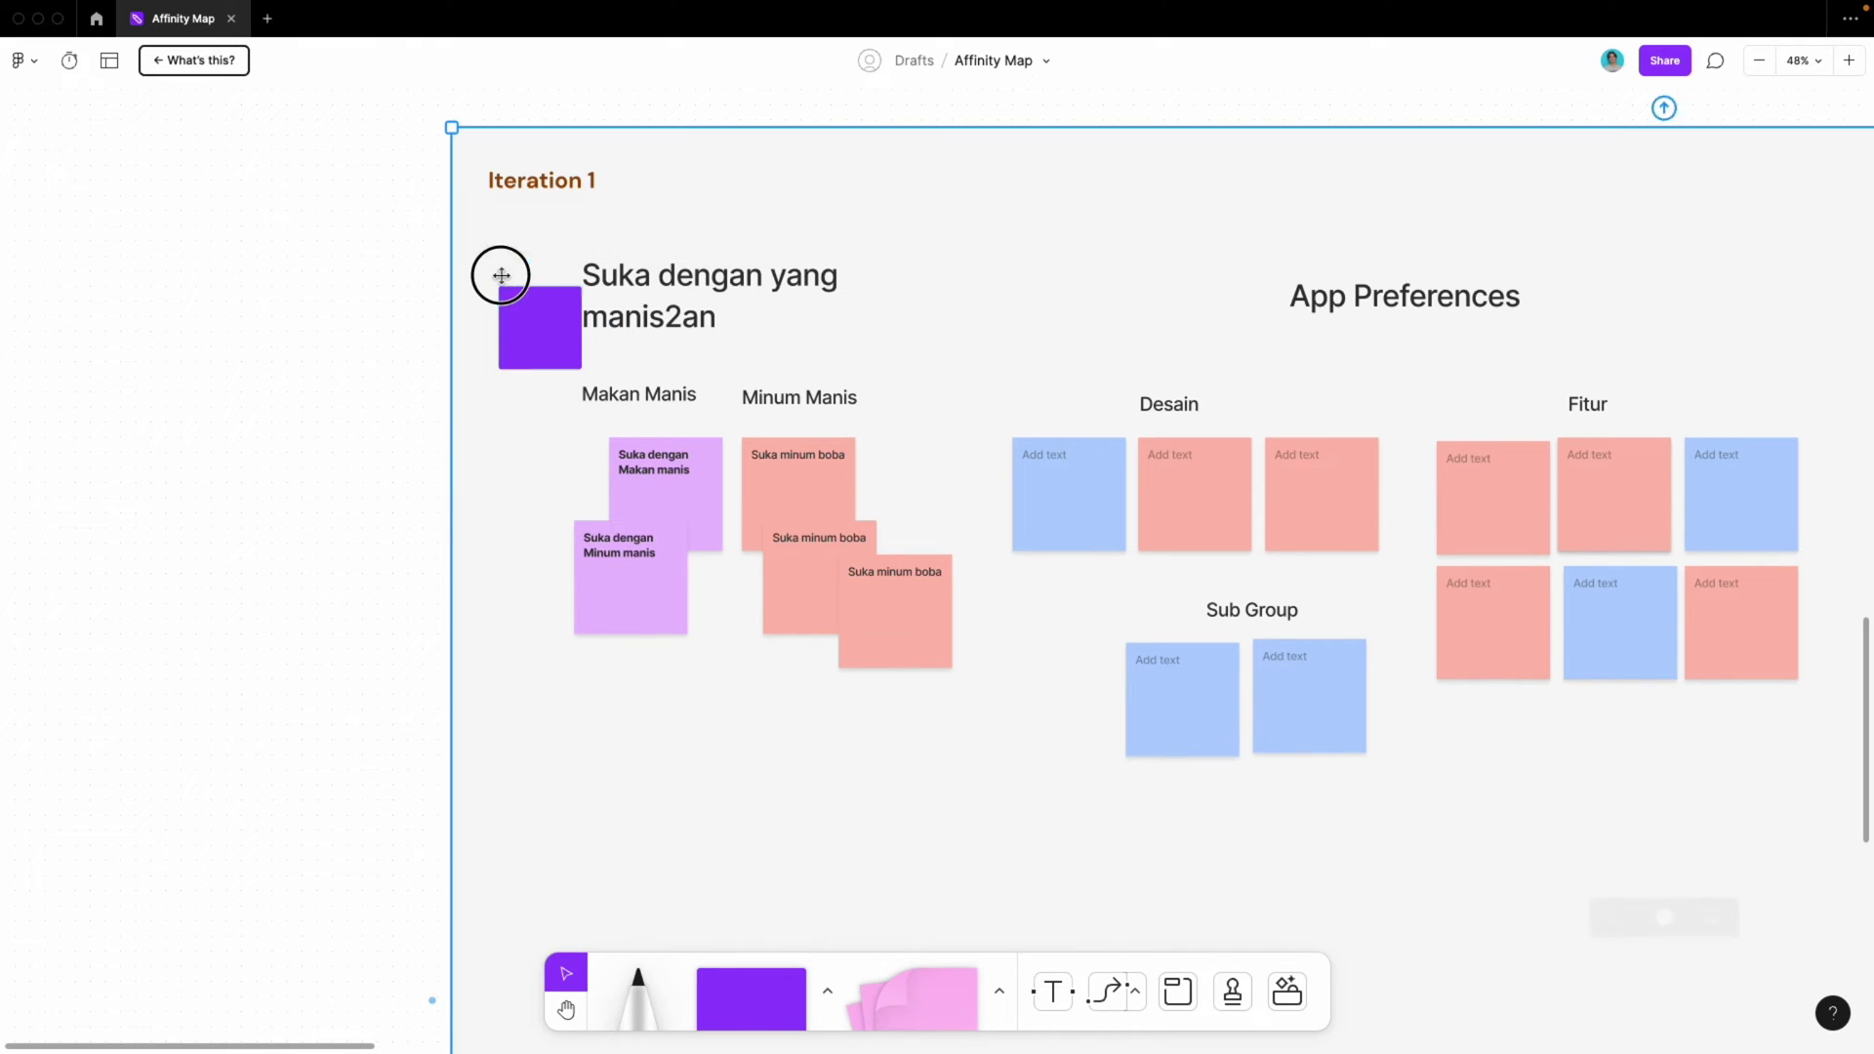
click(522, 326)
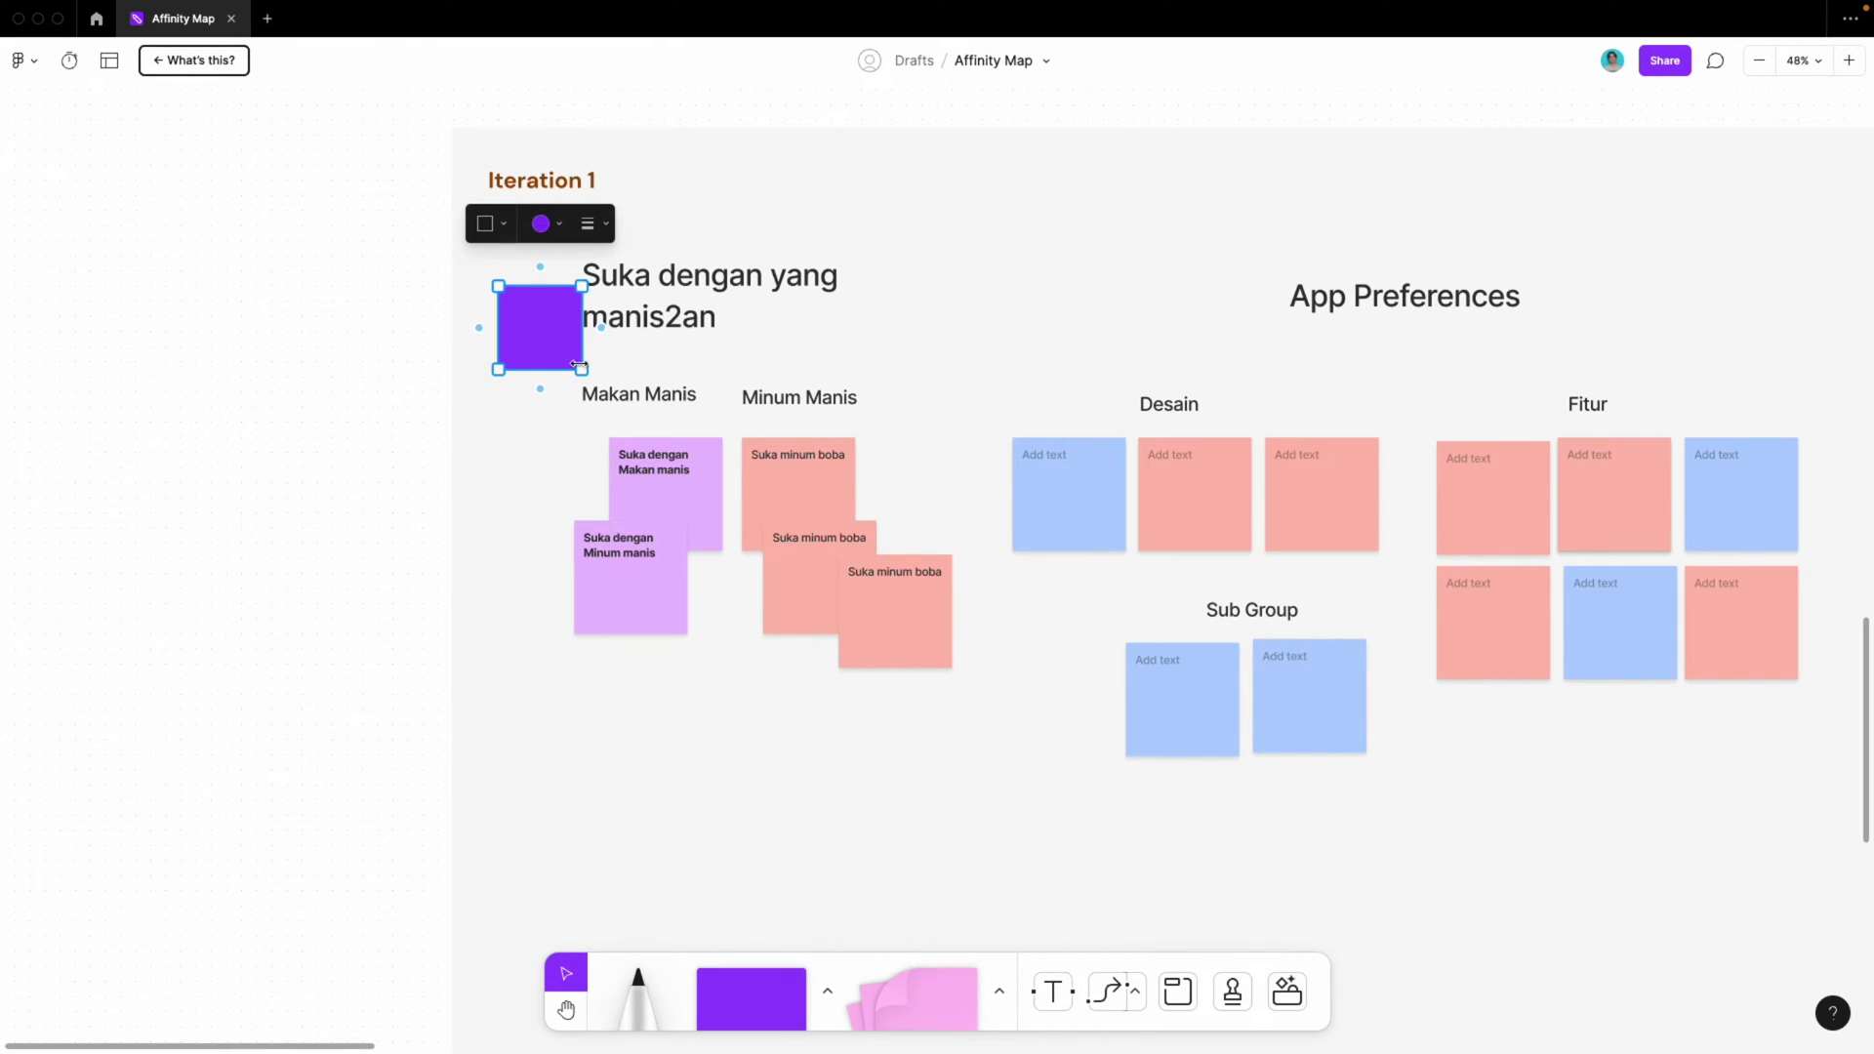
drag(580, 366, 966, 774)
Set the square's fill to no fill, and try a circle before keeping the square
click(751, 225)
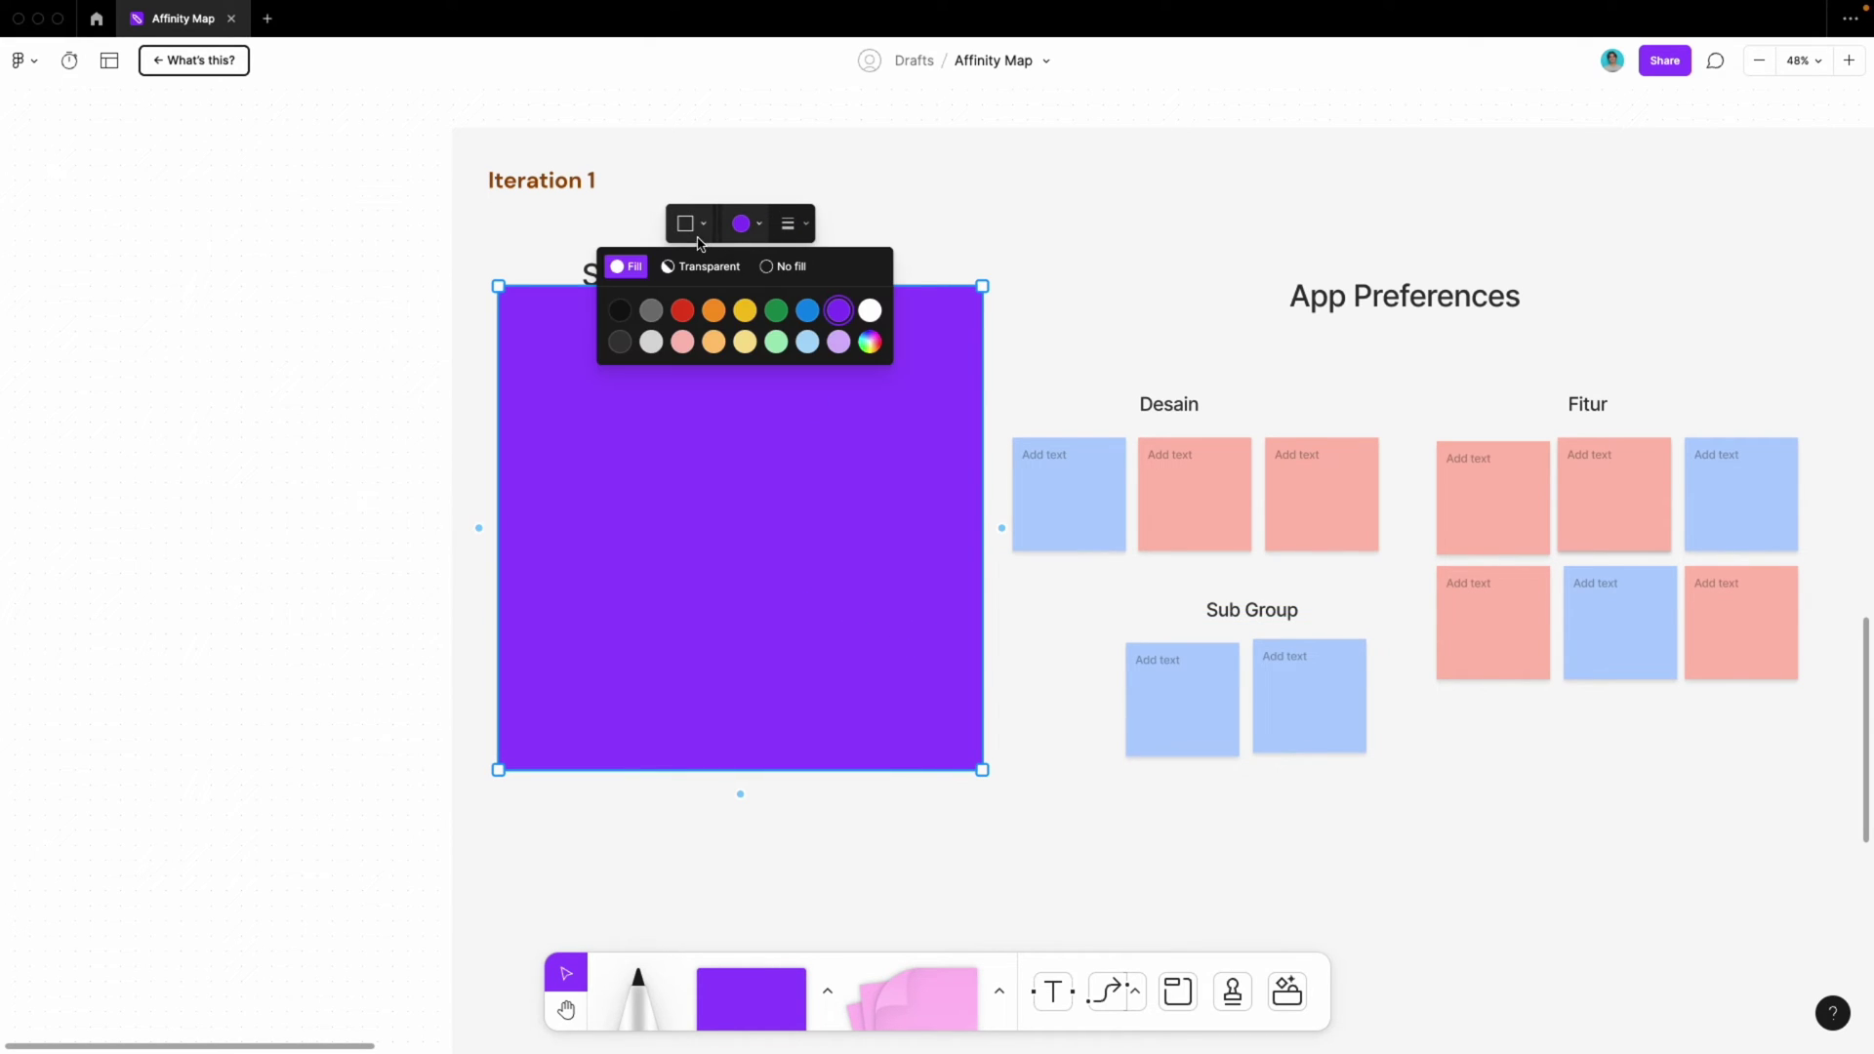
click(703, 267)
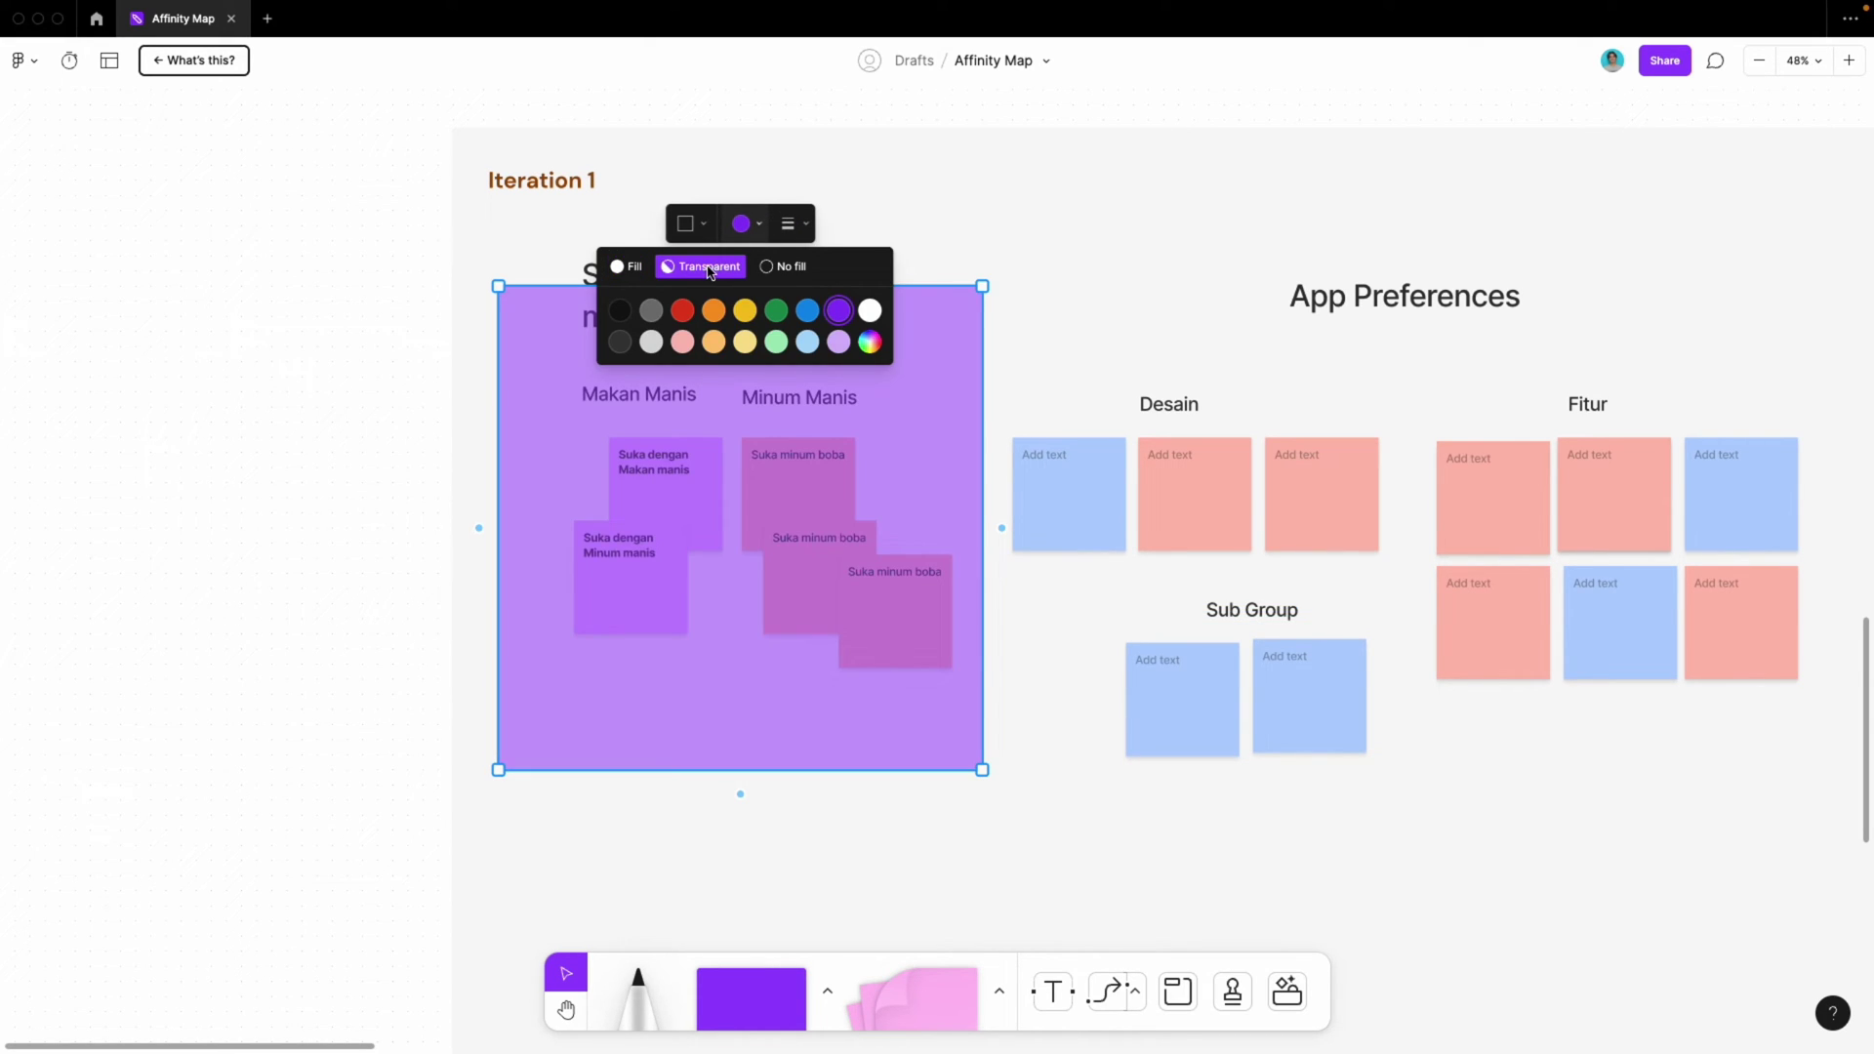
click(776, 267)
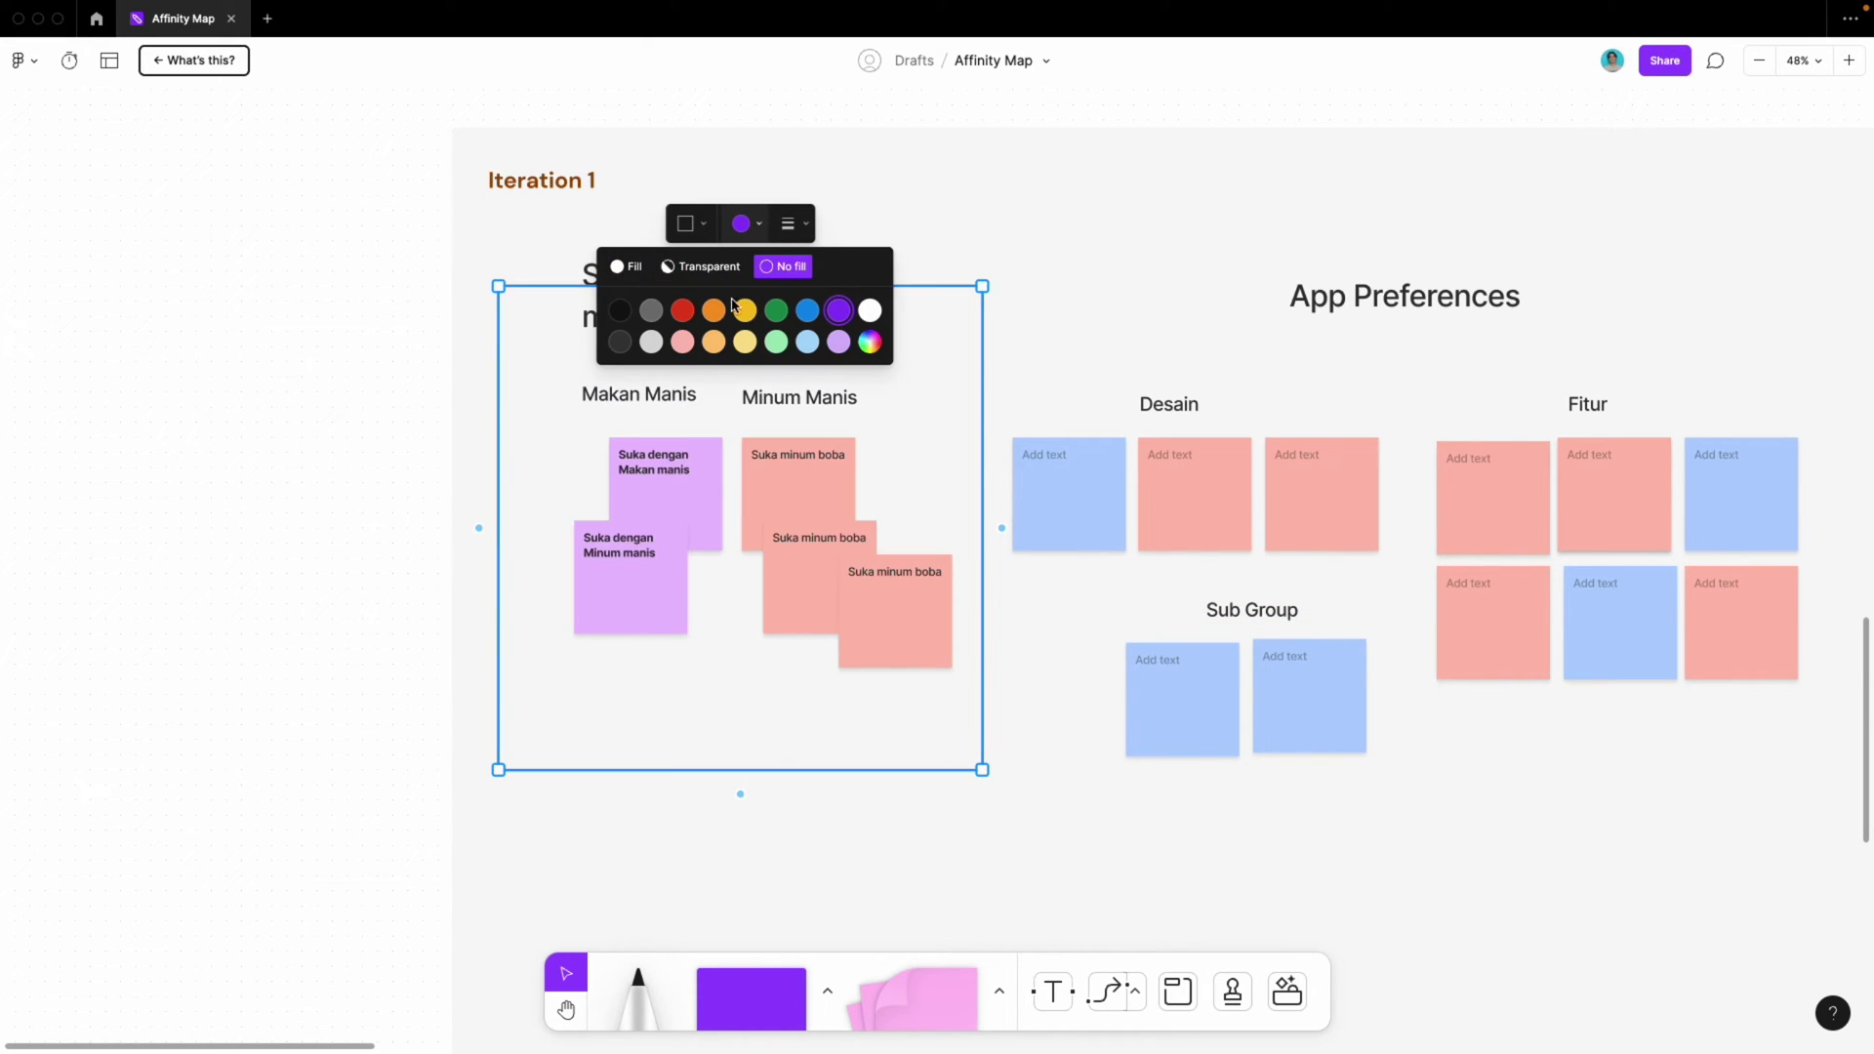
click(695, 228)
click(675, 272)
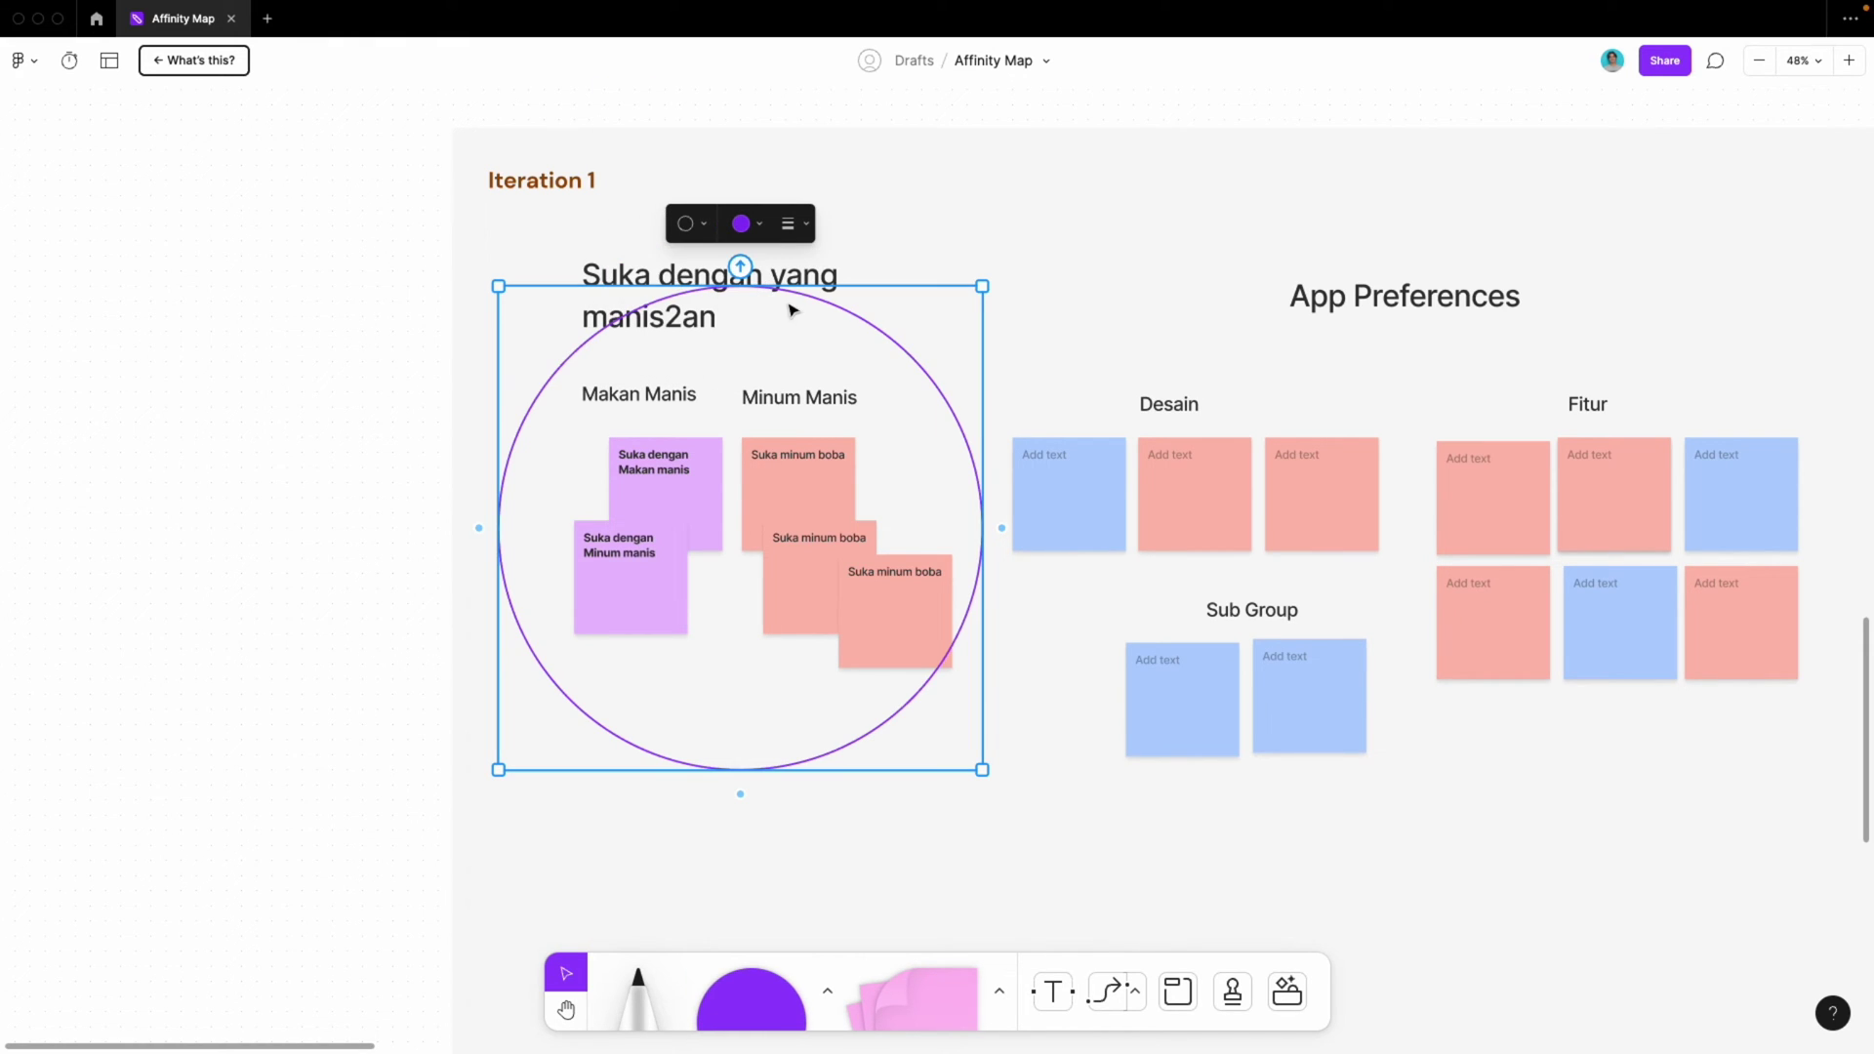
click(688, 224)
click(636, 266)
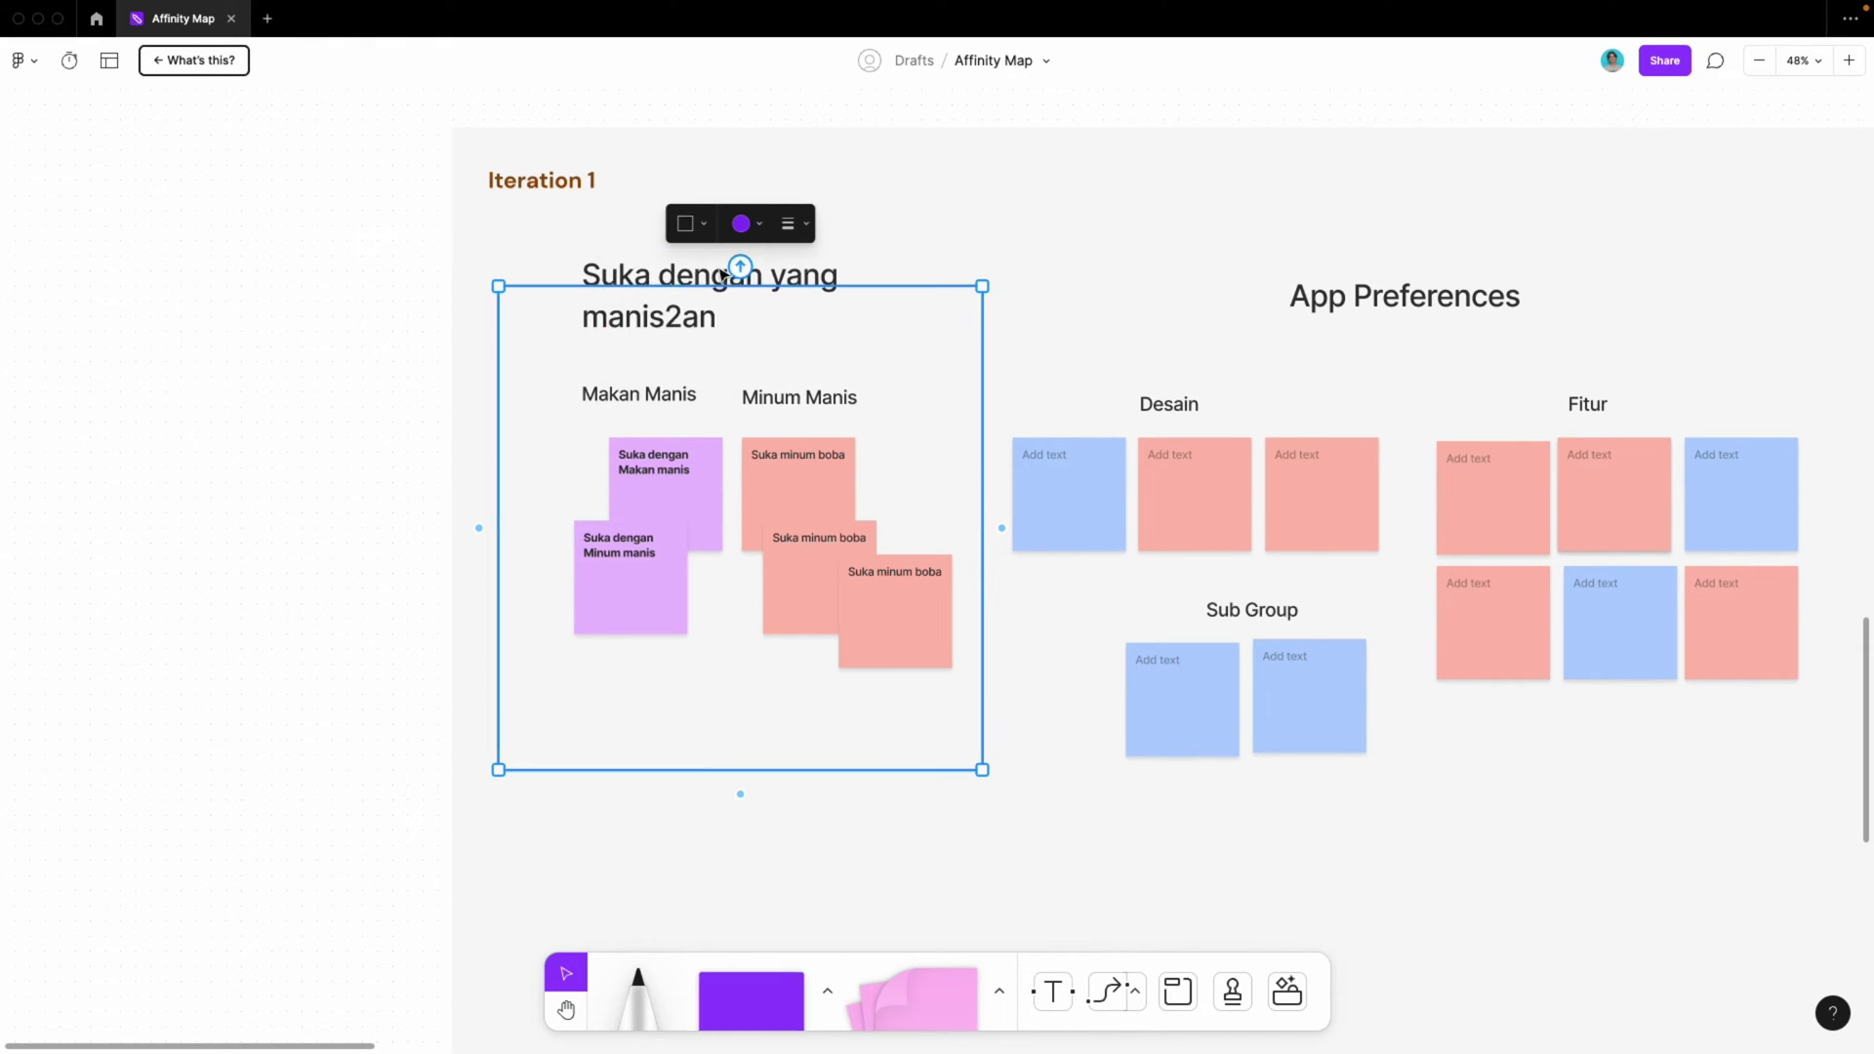
Make the outline dashed and stretch its top edge above the theme title
click(790, 225)
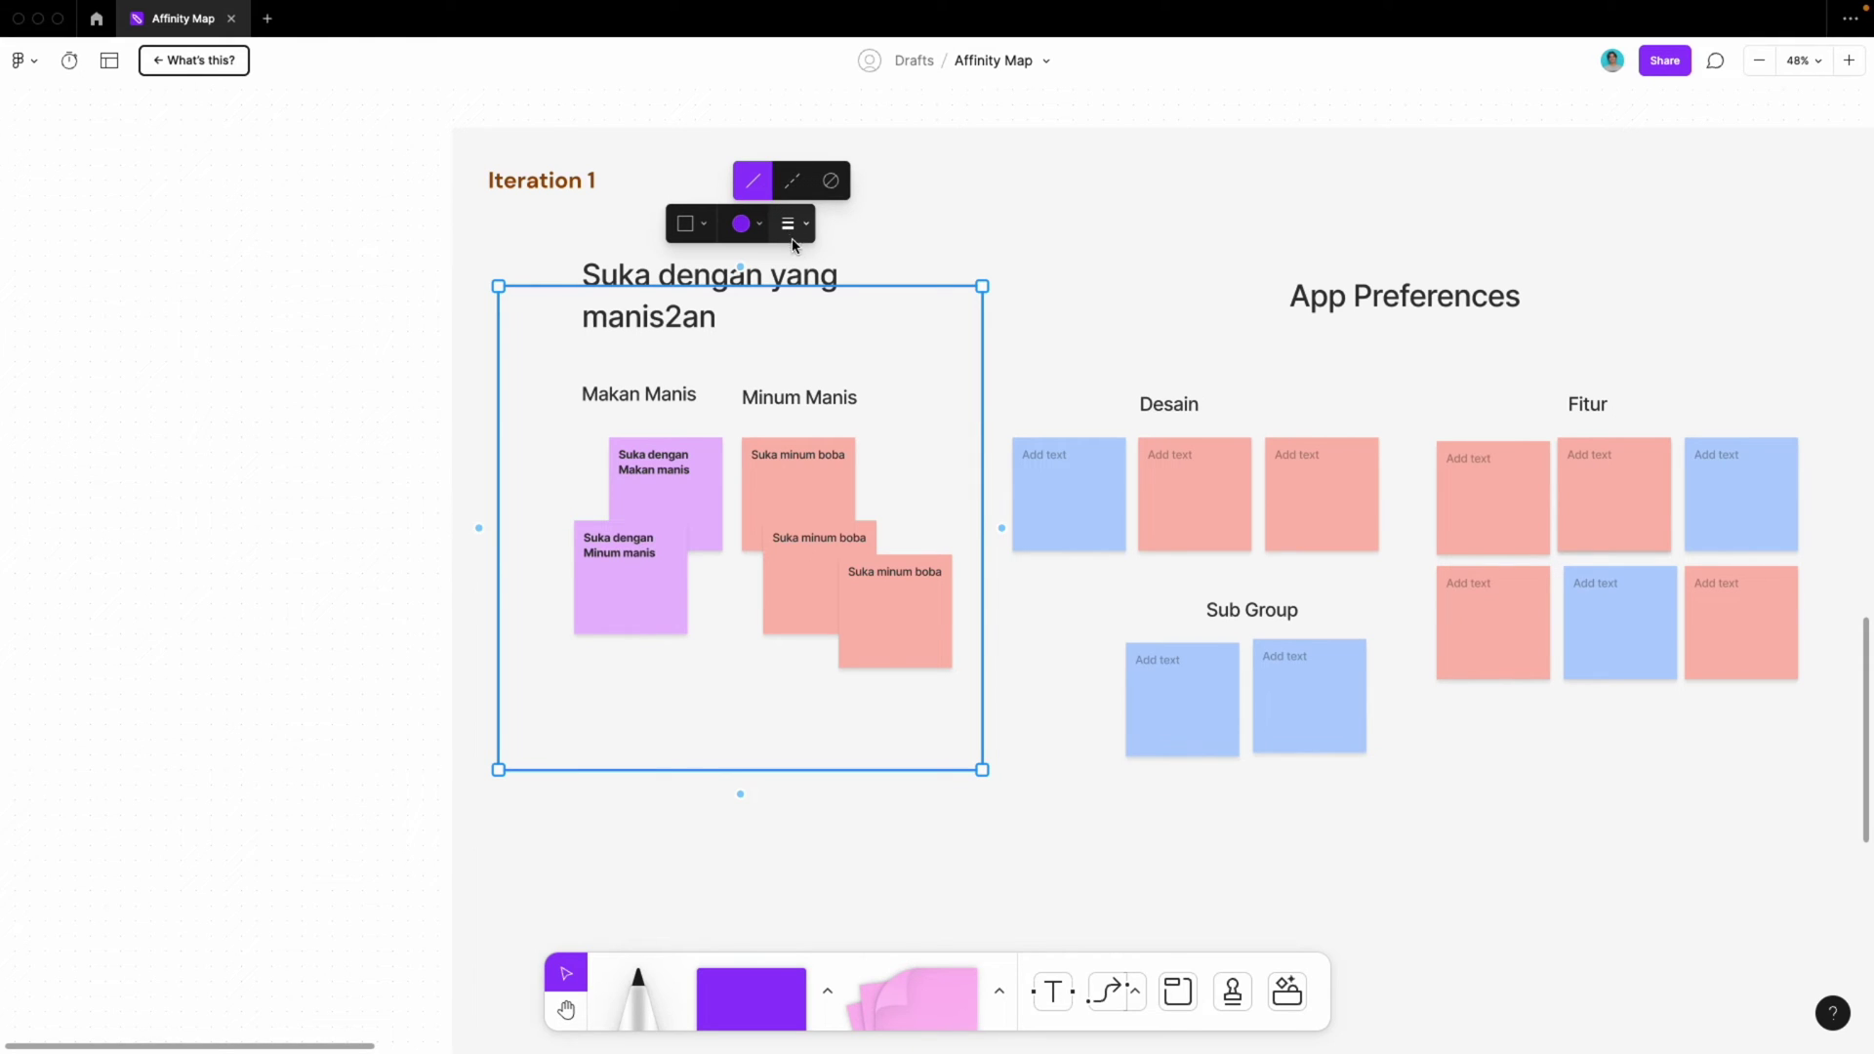
click(791, 229)
click(791, 226)
click(792, 181)
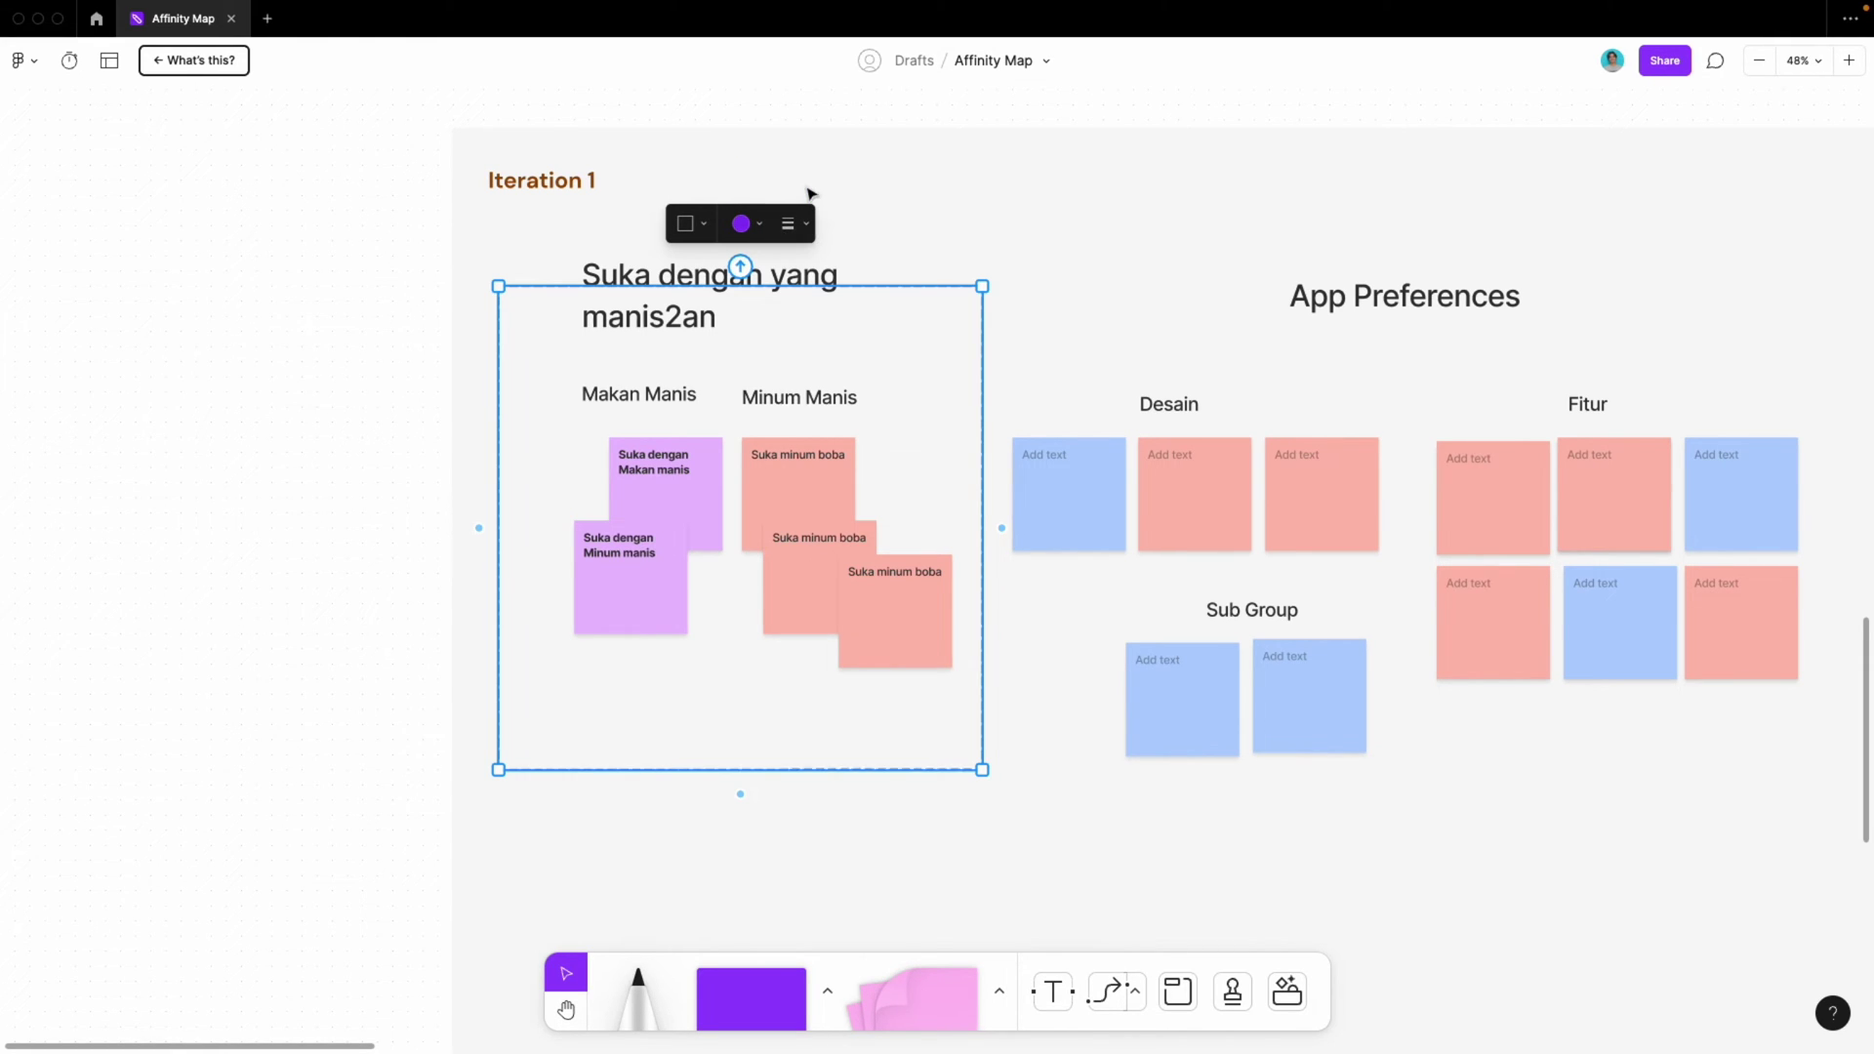
click(887, 197)
click(823, 284)
drag(820, 284, 820, 243)
Deselect the dashed frame and scroll to the Actionable, Opportunity, Needs and Goals bulleted list
scroll(984, 283, down, 3)
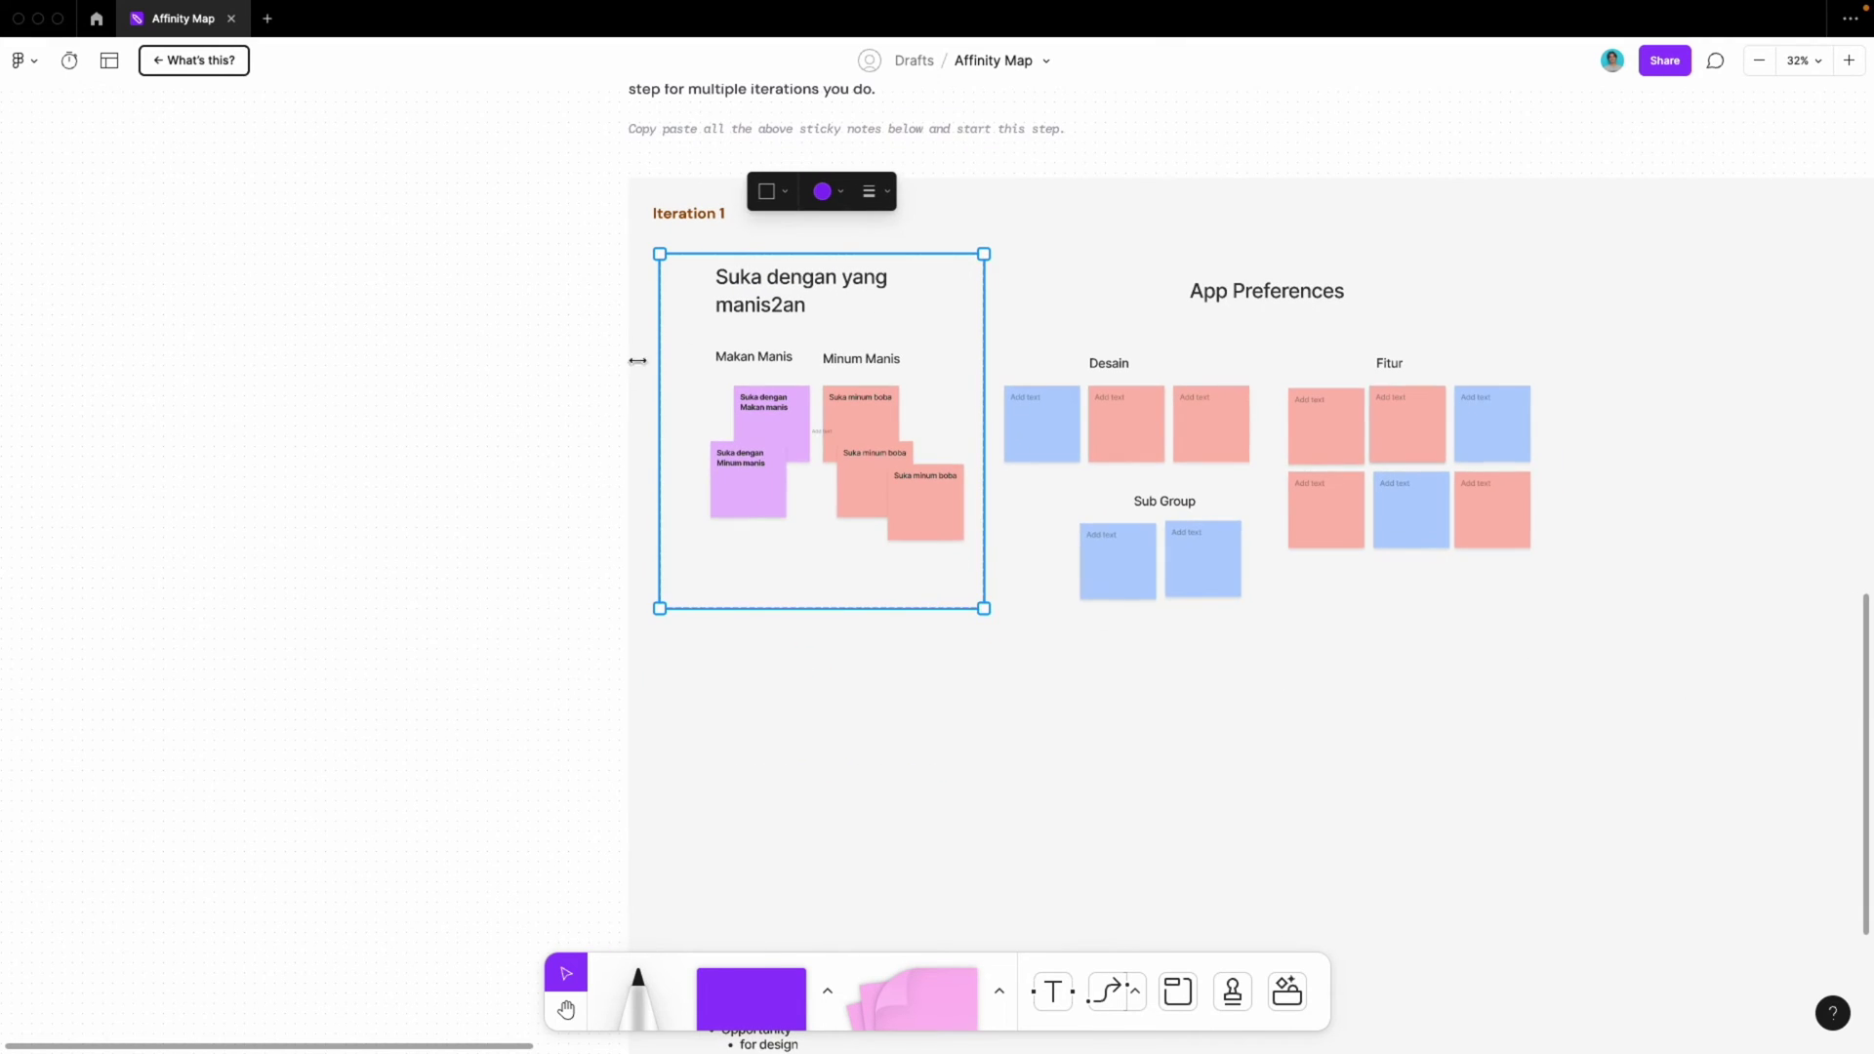
click(638, 361)
scroll(836, 221, right, 4)
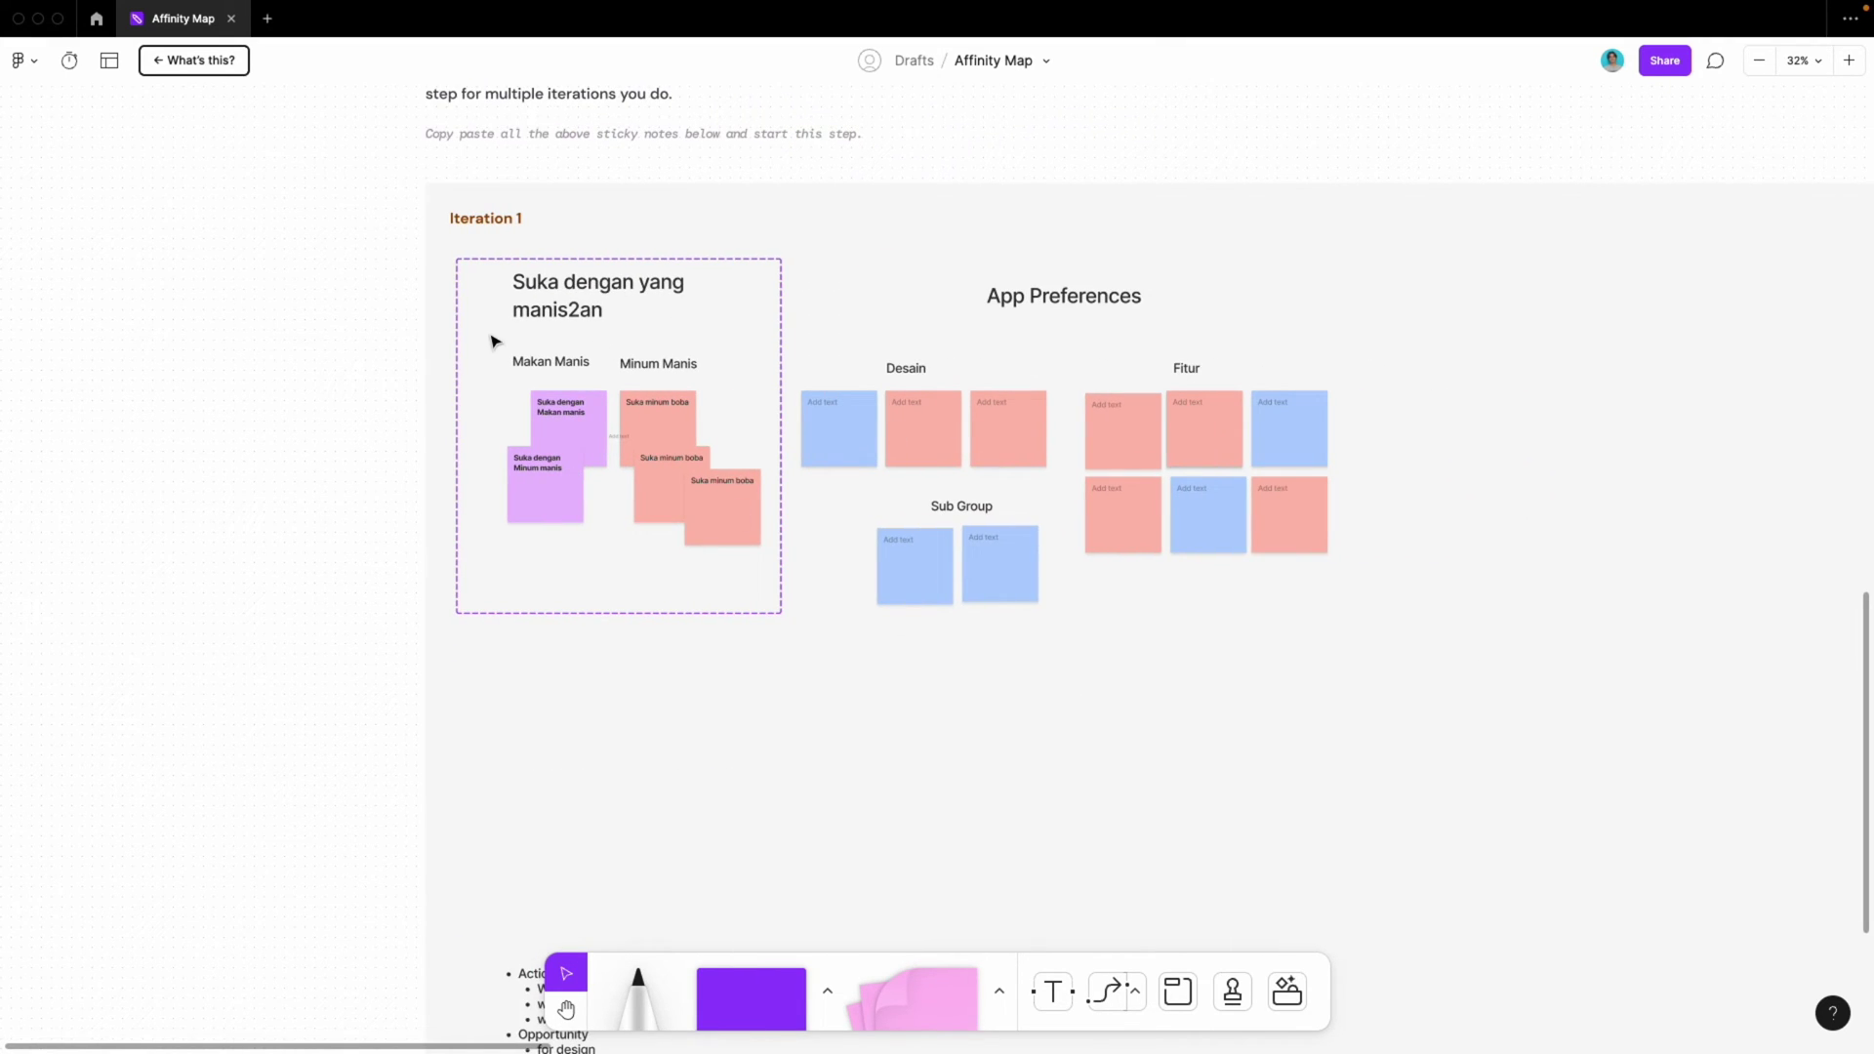
scroll(491, 341, down, 2)
scroll(488, 337, down, 5)
scroll(488, 337, up, 5)
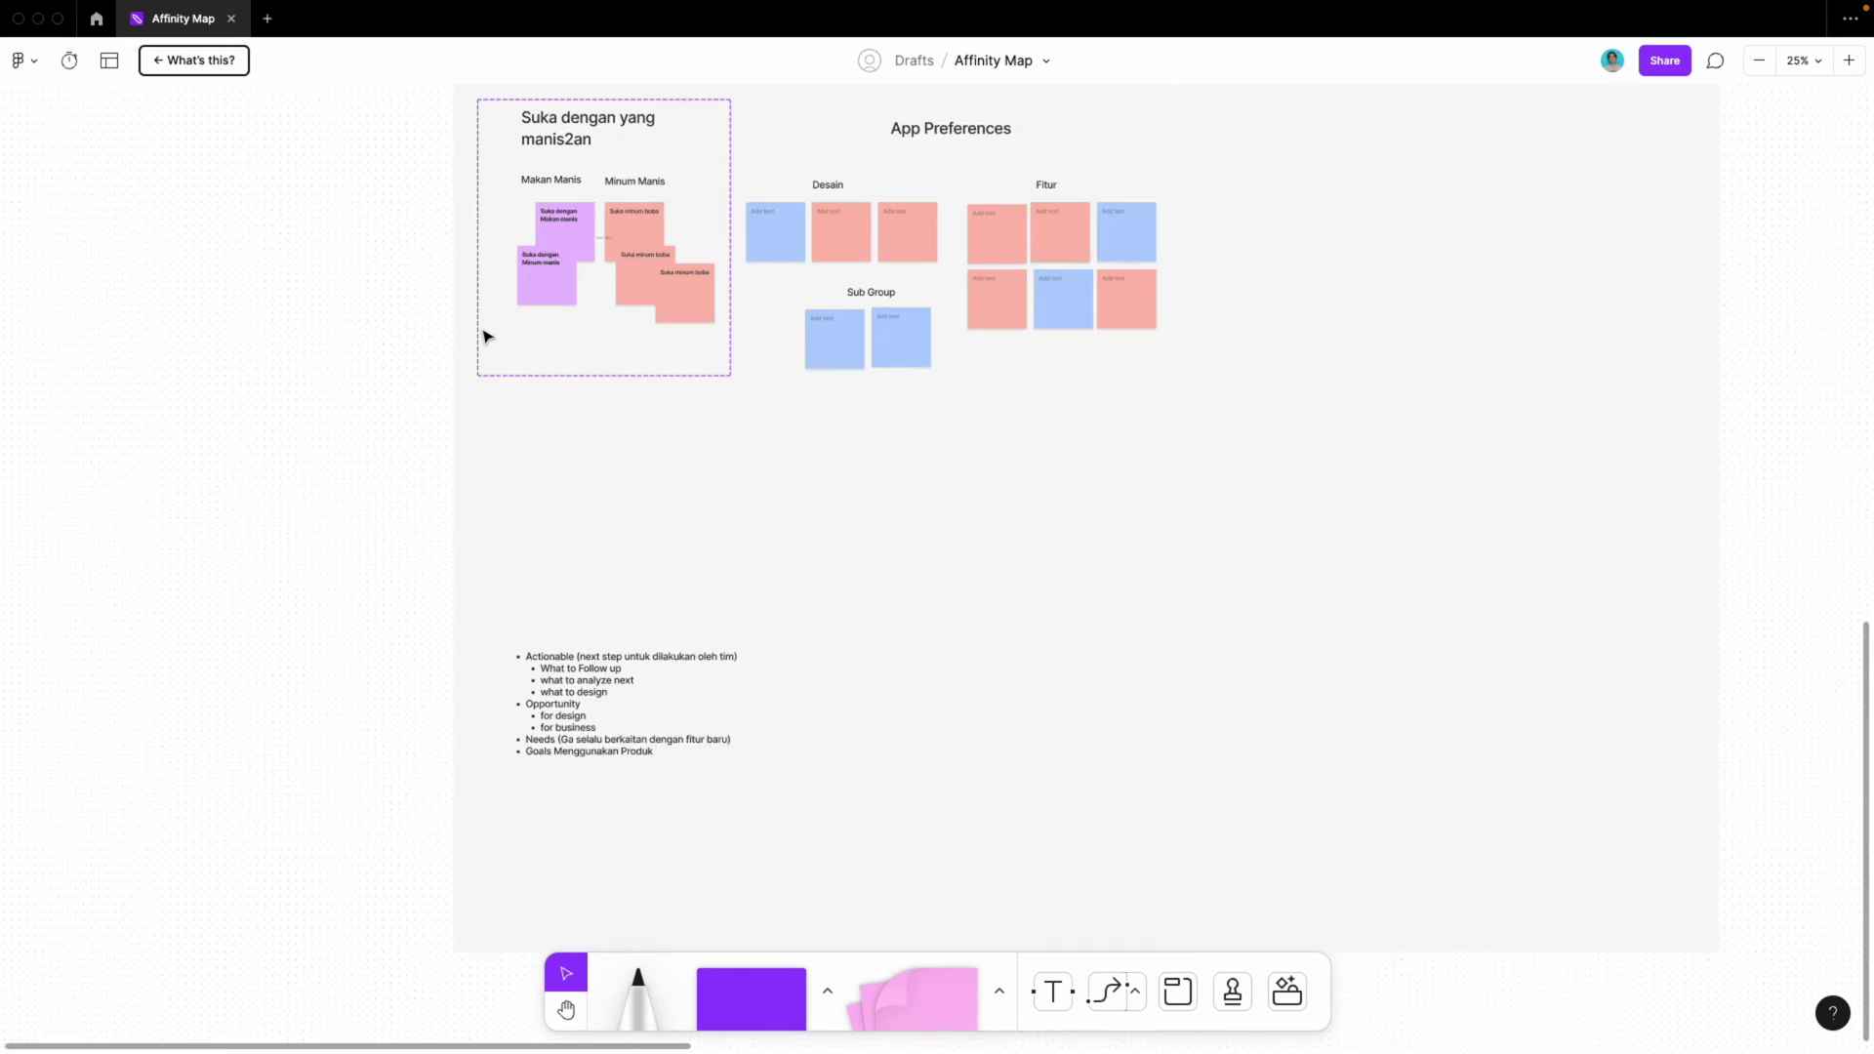
scroll(488, 337, up, 5)
scroll(498, 335, down, 3)
scroll(536, 368, up, 8)
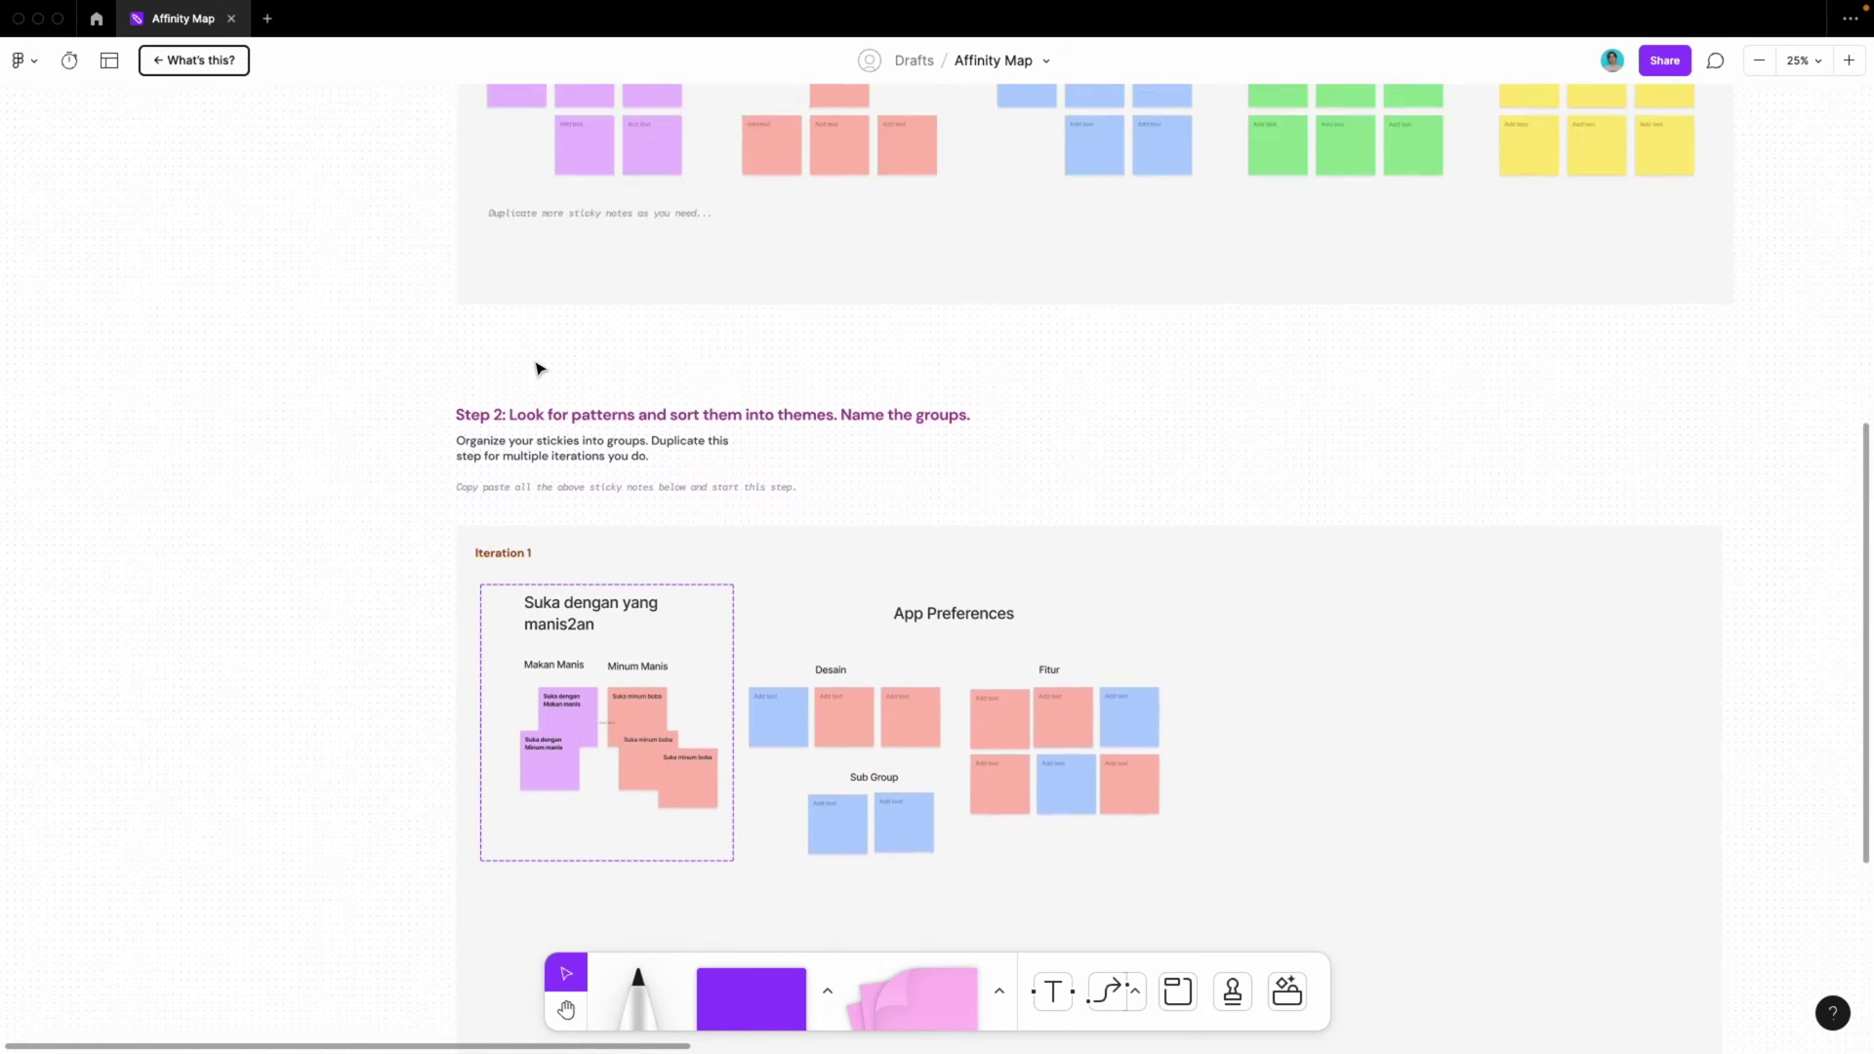
scroll(717, 335, down, 5)
scroll(591, 452, up, 5)
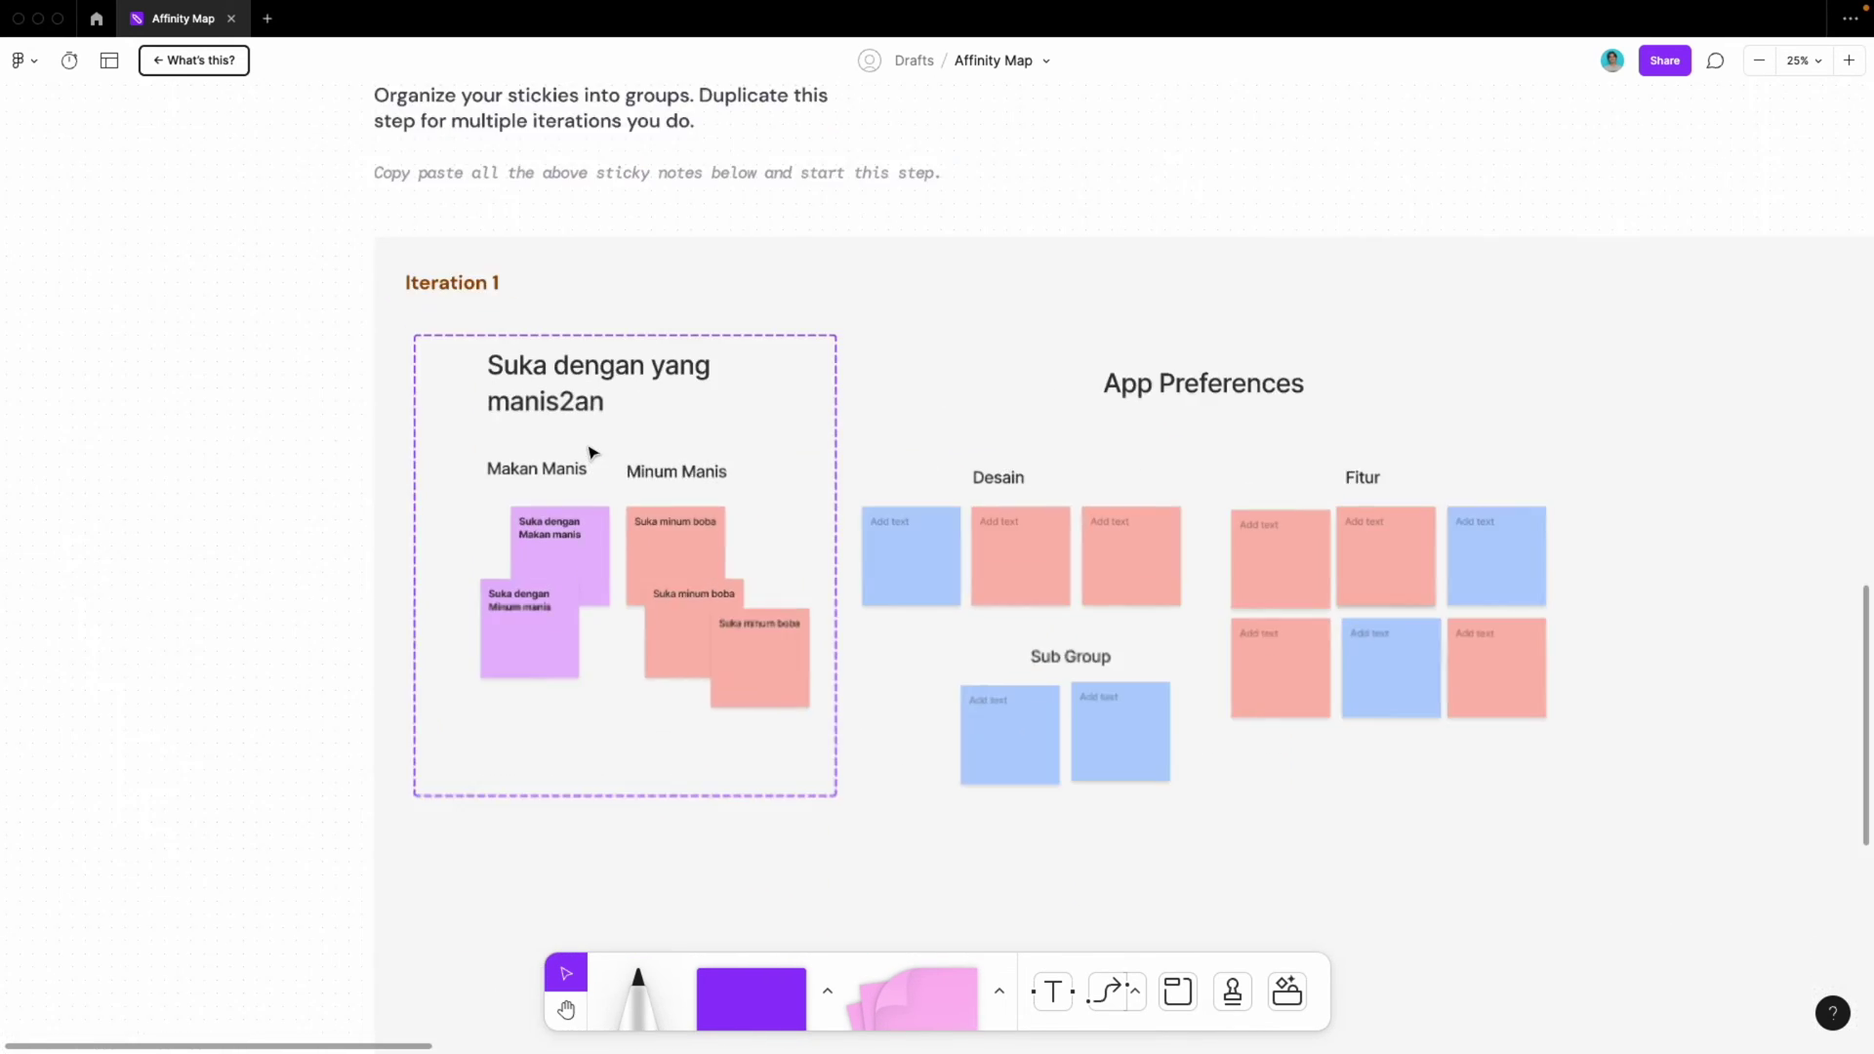
scroll(591, 452, down, 1)
scroll(591, 452, right, 1)
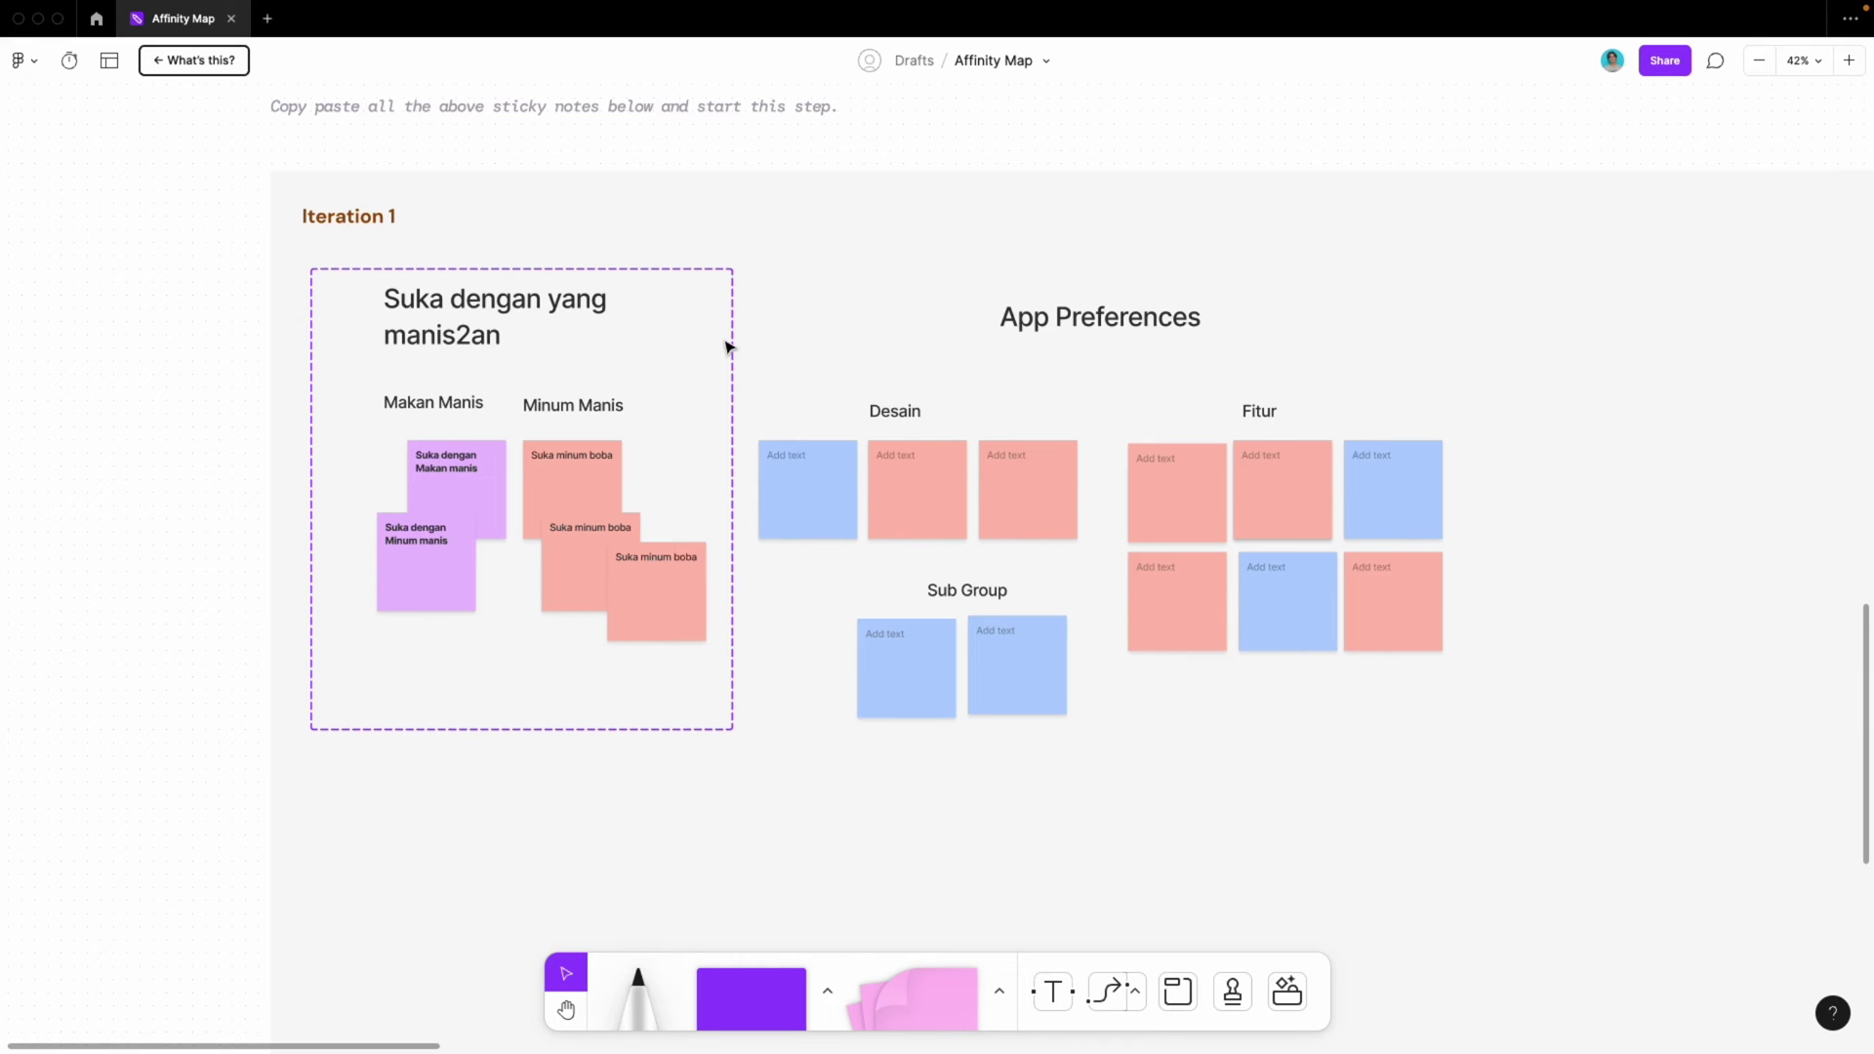
scroll(728, 347, down, 10)
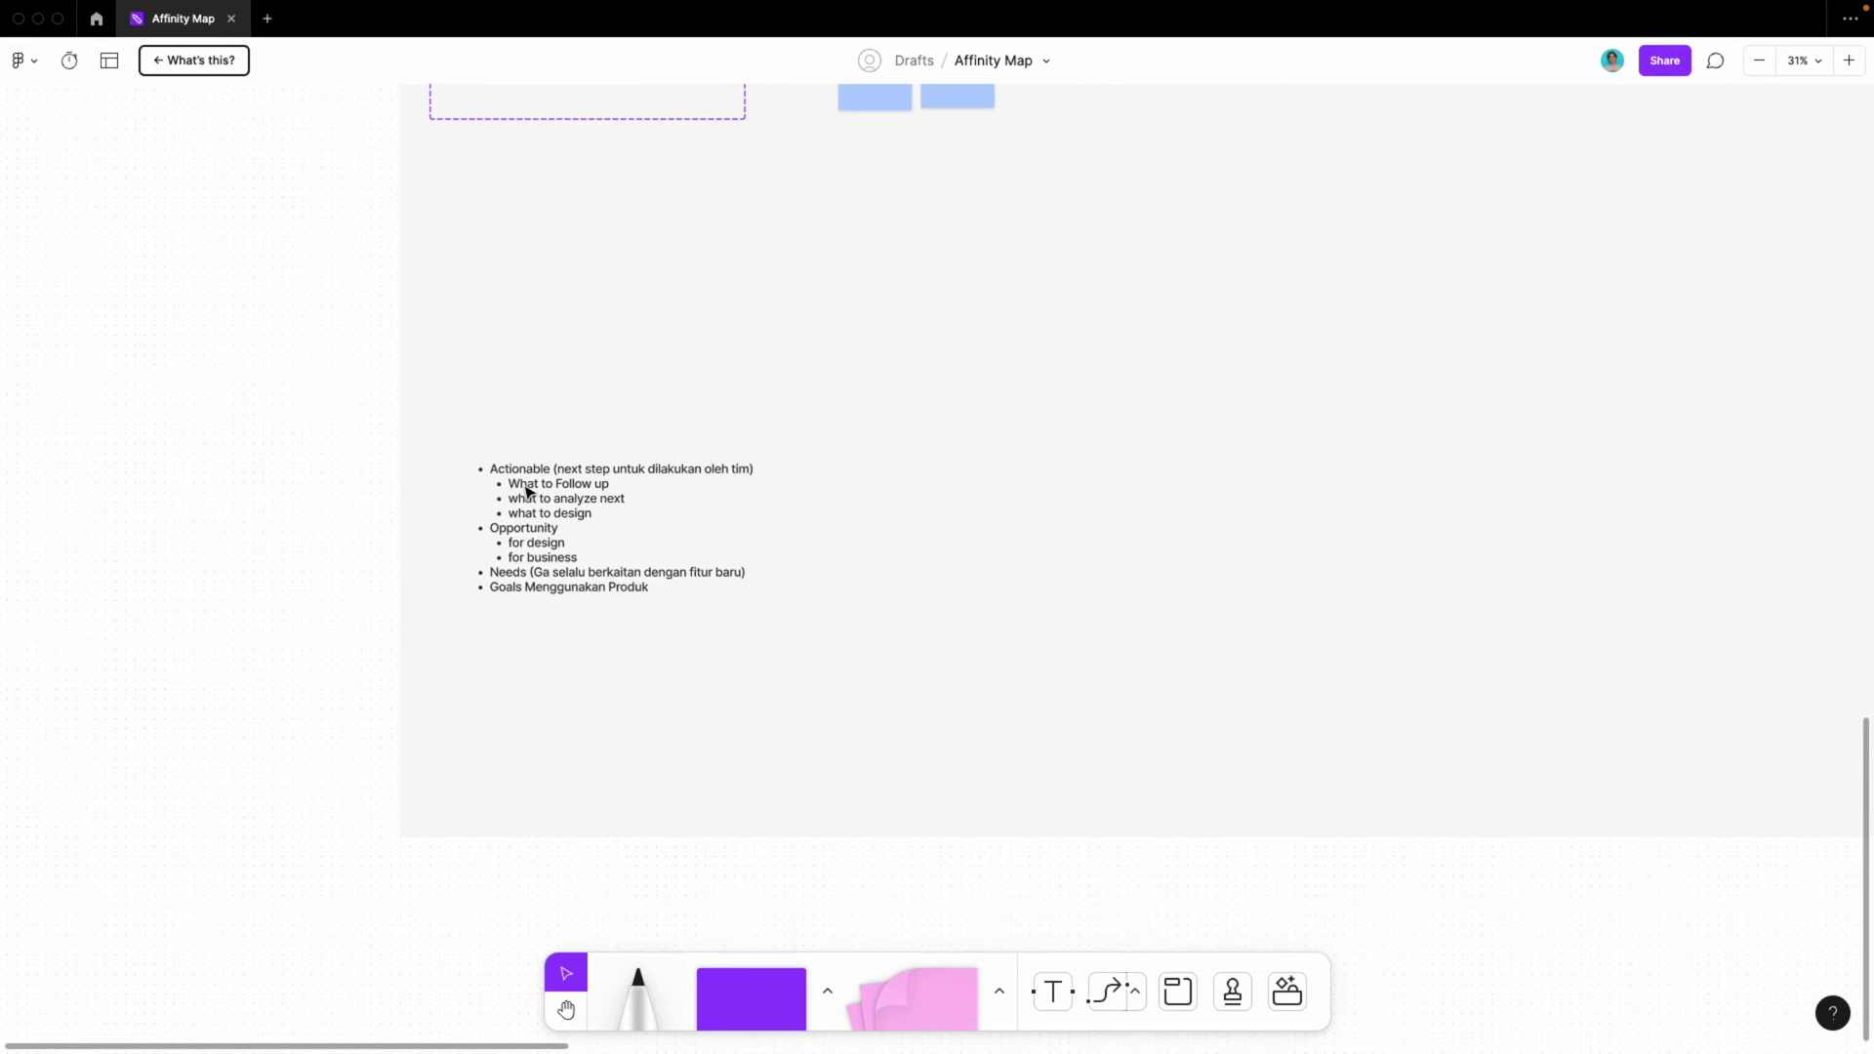
scroll(530, 558, up, 3)
scroll(530, 557, up, 3)
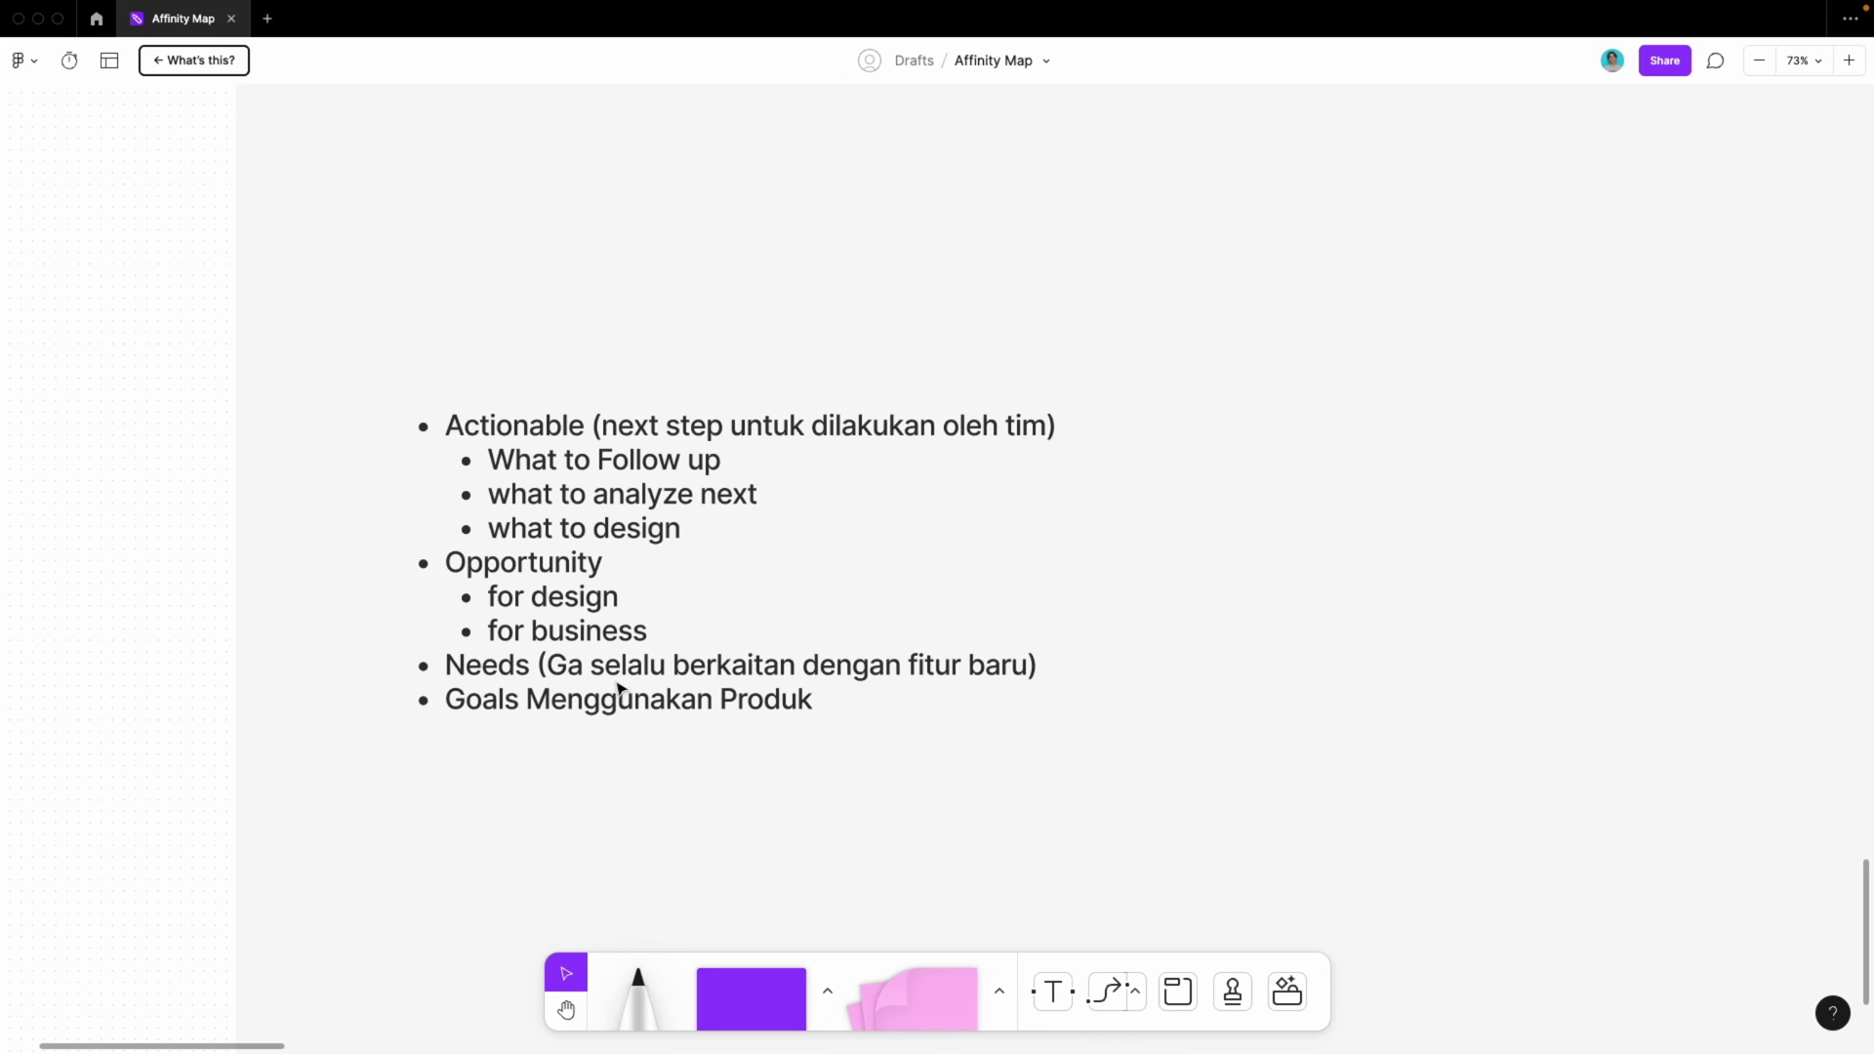
click(571, 634)
scroll(571, 635, down, 3)
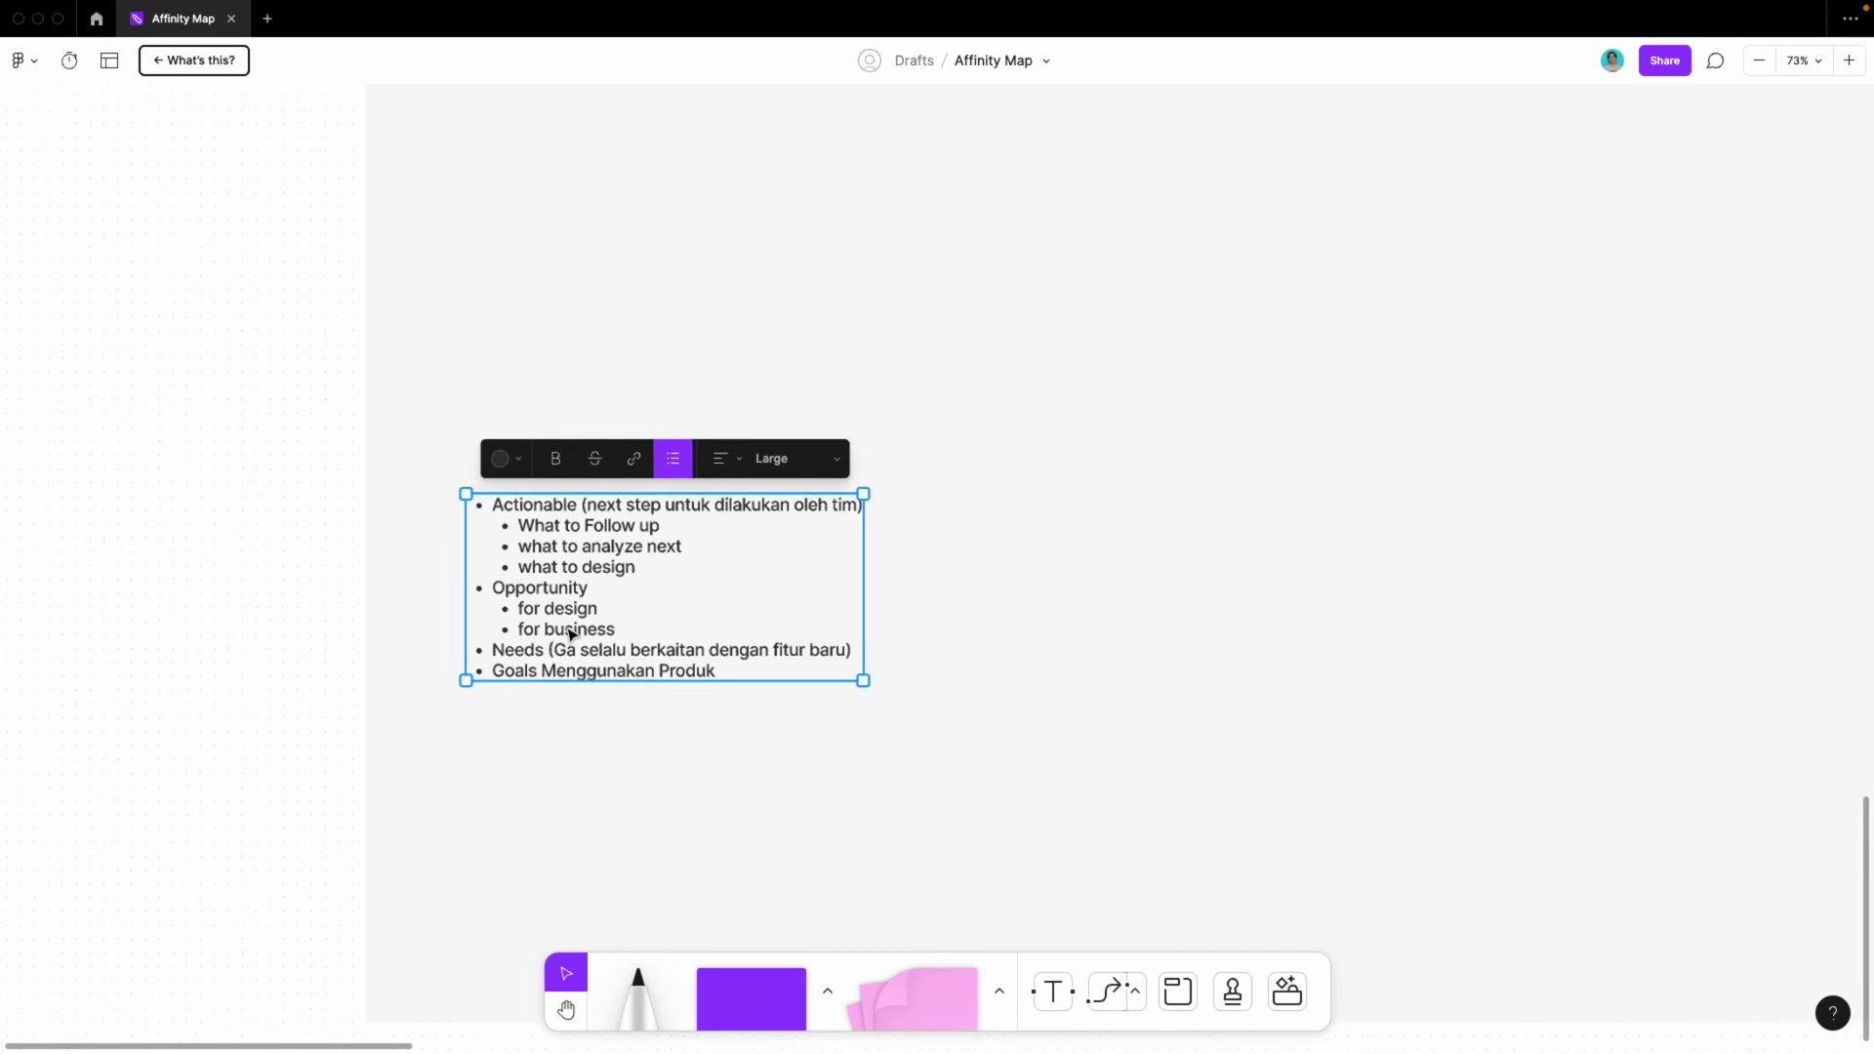
scroll(432, 364, down, 3)
scroll(431, 364, up, 5)
scroll(431, 364, down, 3)
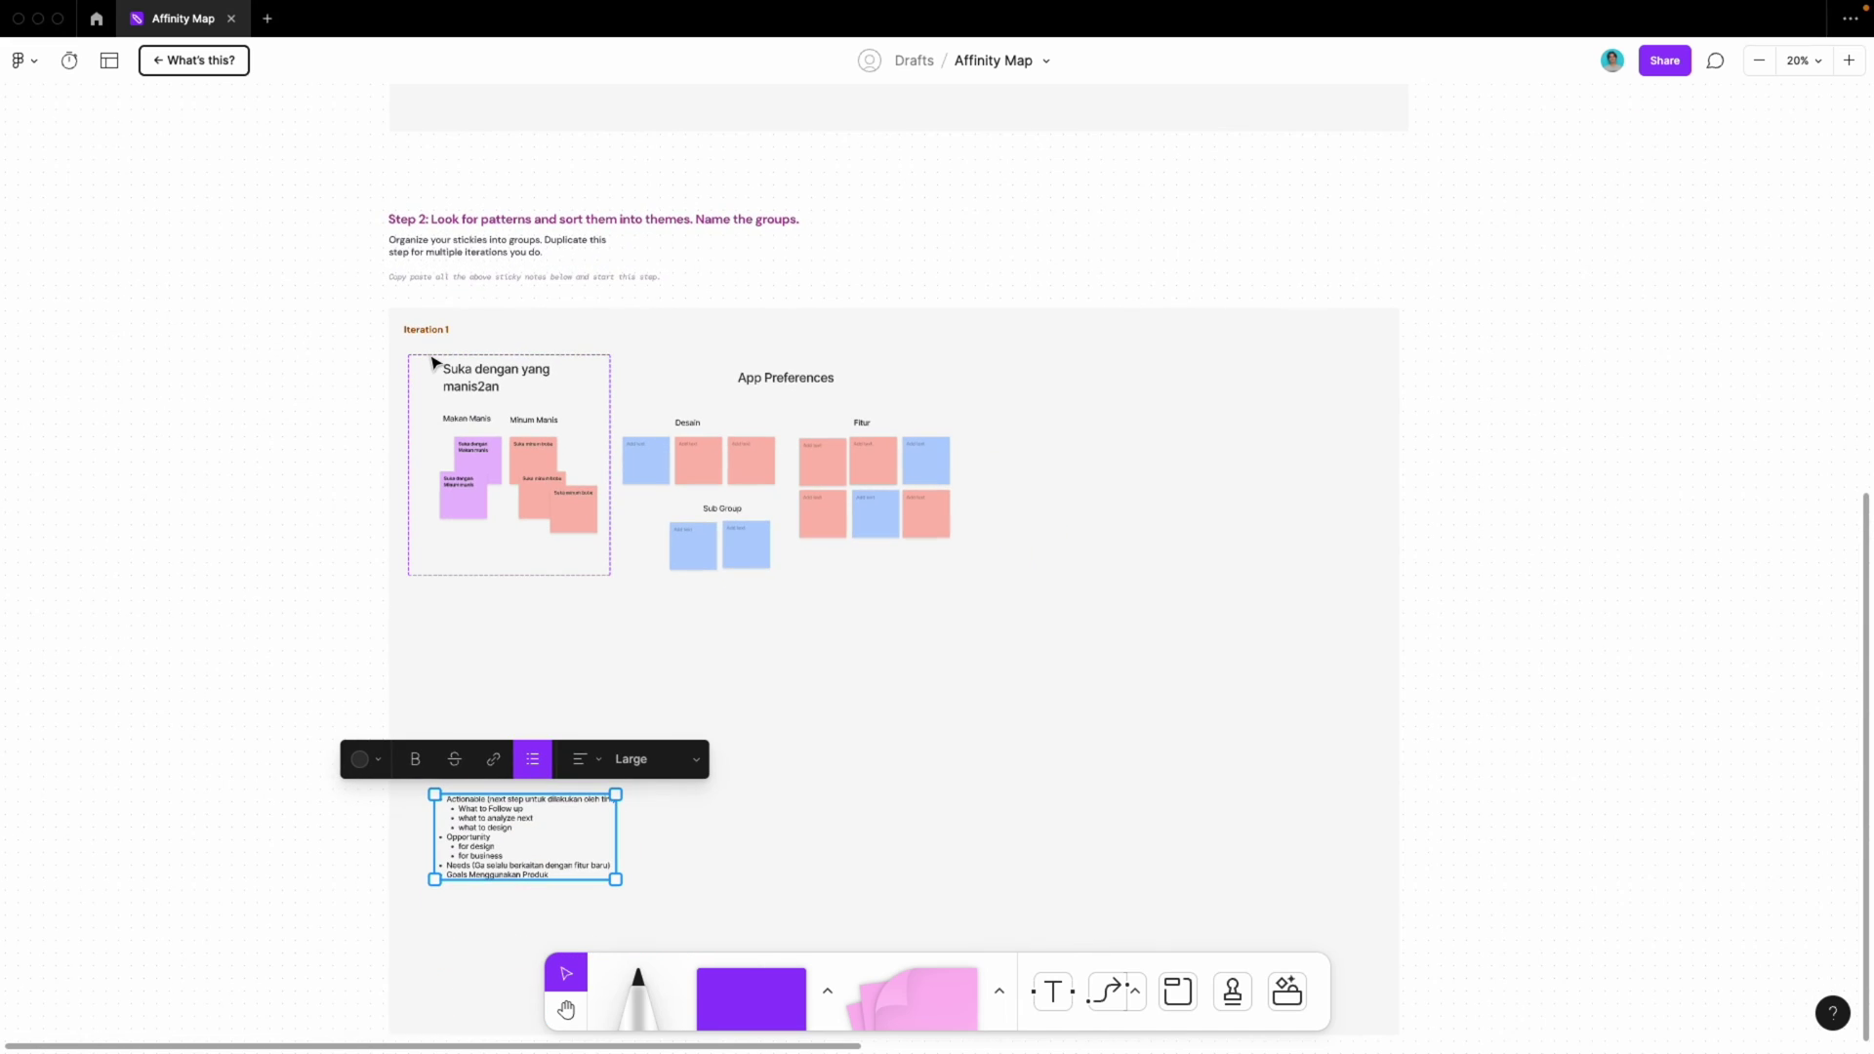
scroll(405, 289, up, 5)
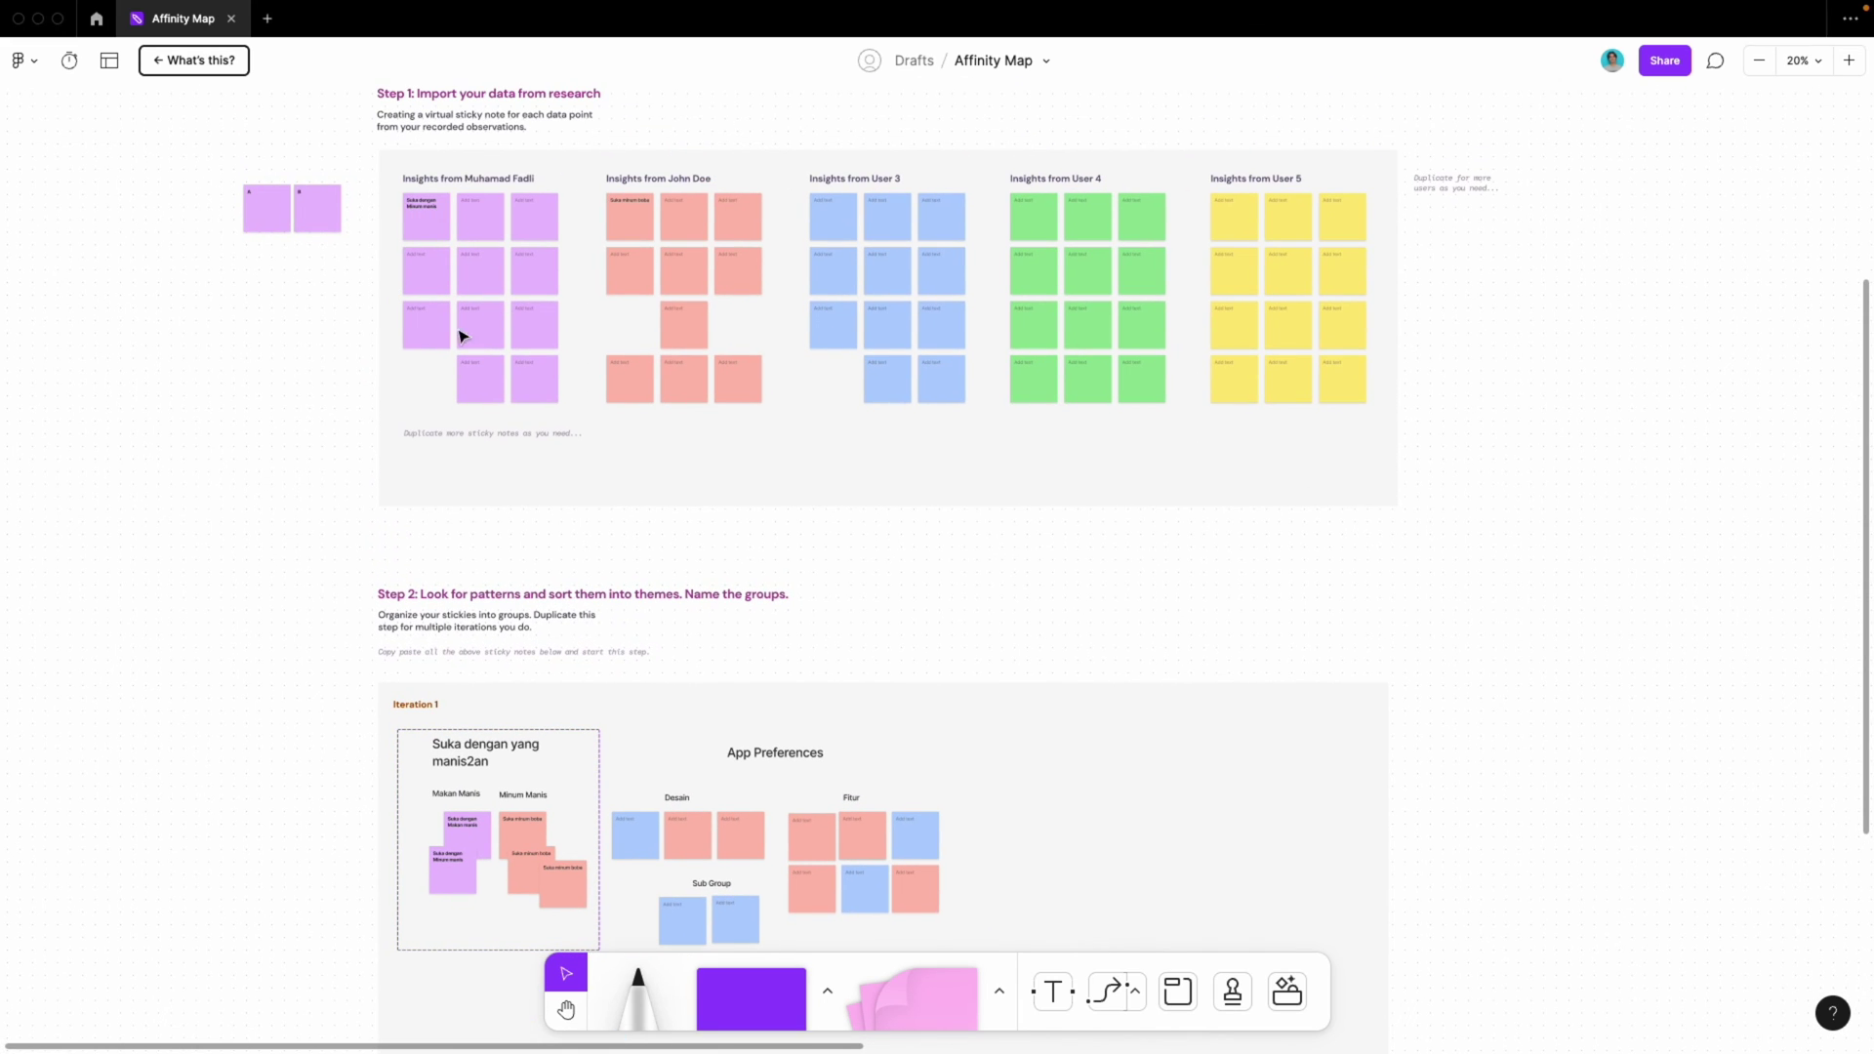
scroll(410, 326, up, 1)
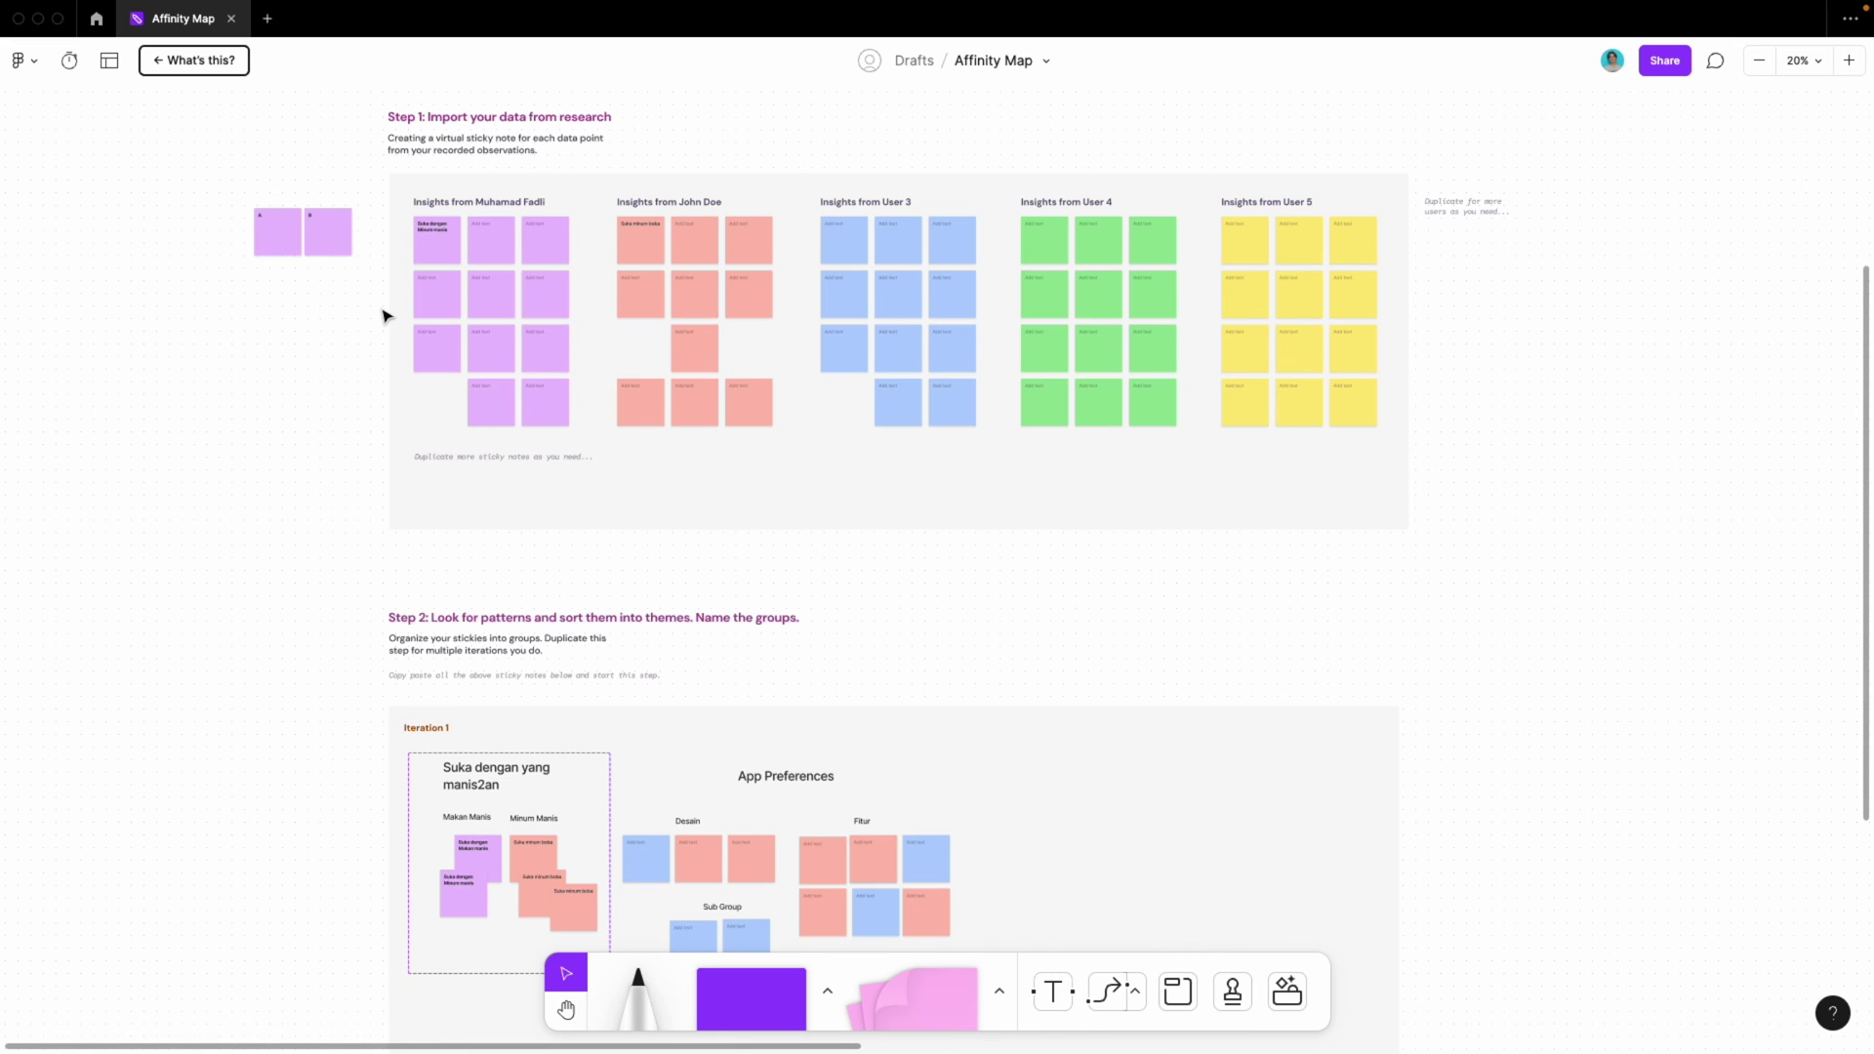
scroll(382, 314, down, 8)
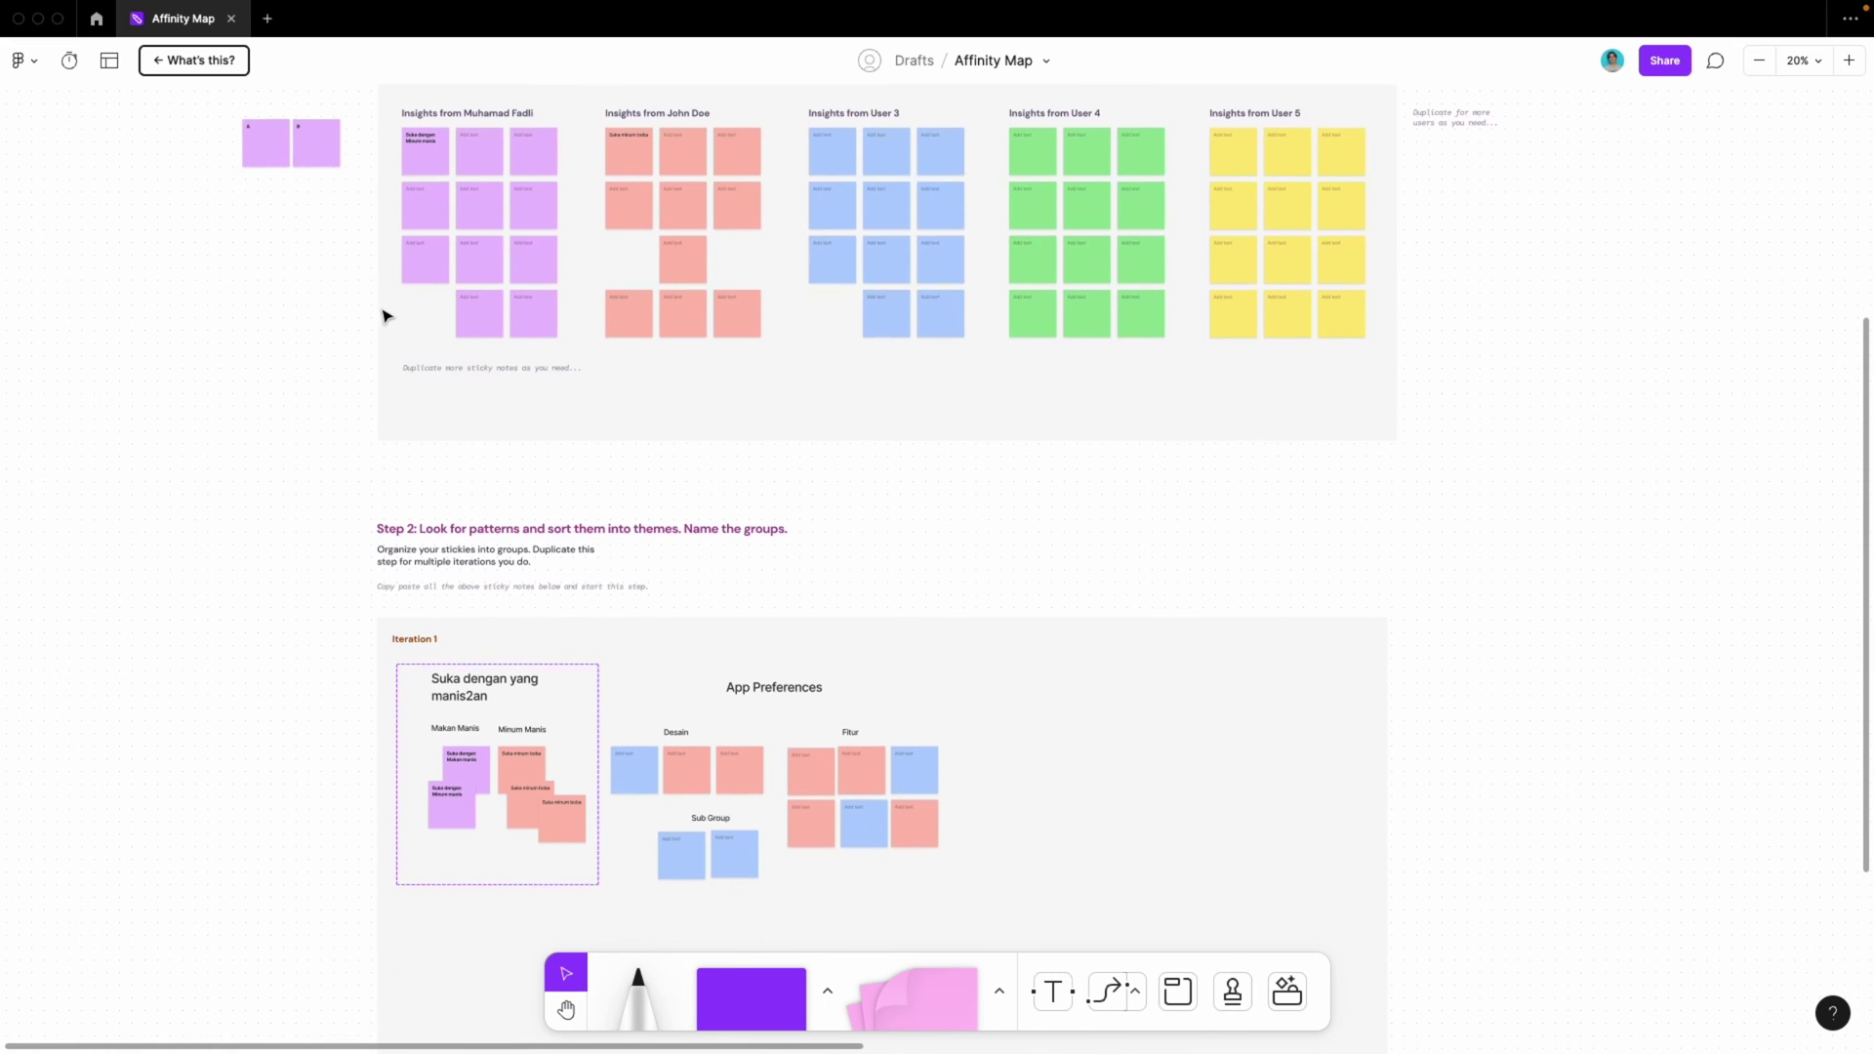
scroll(518, 612, up, 7)
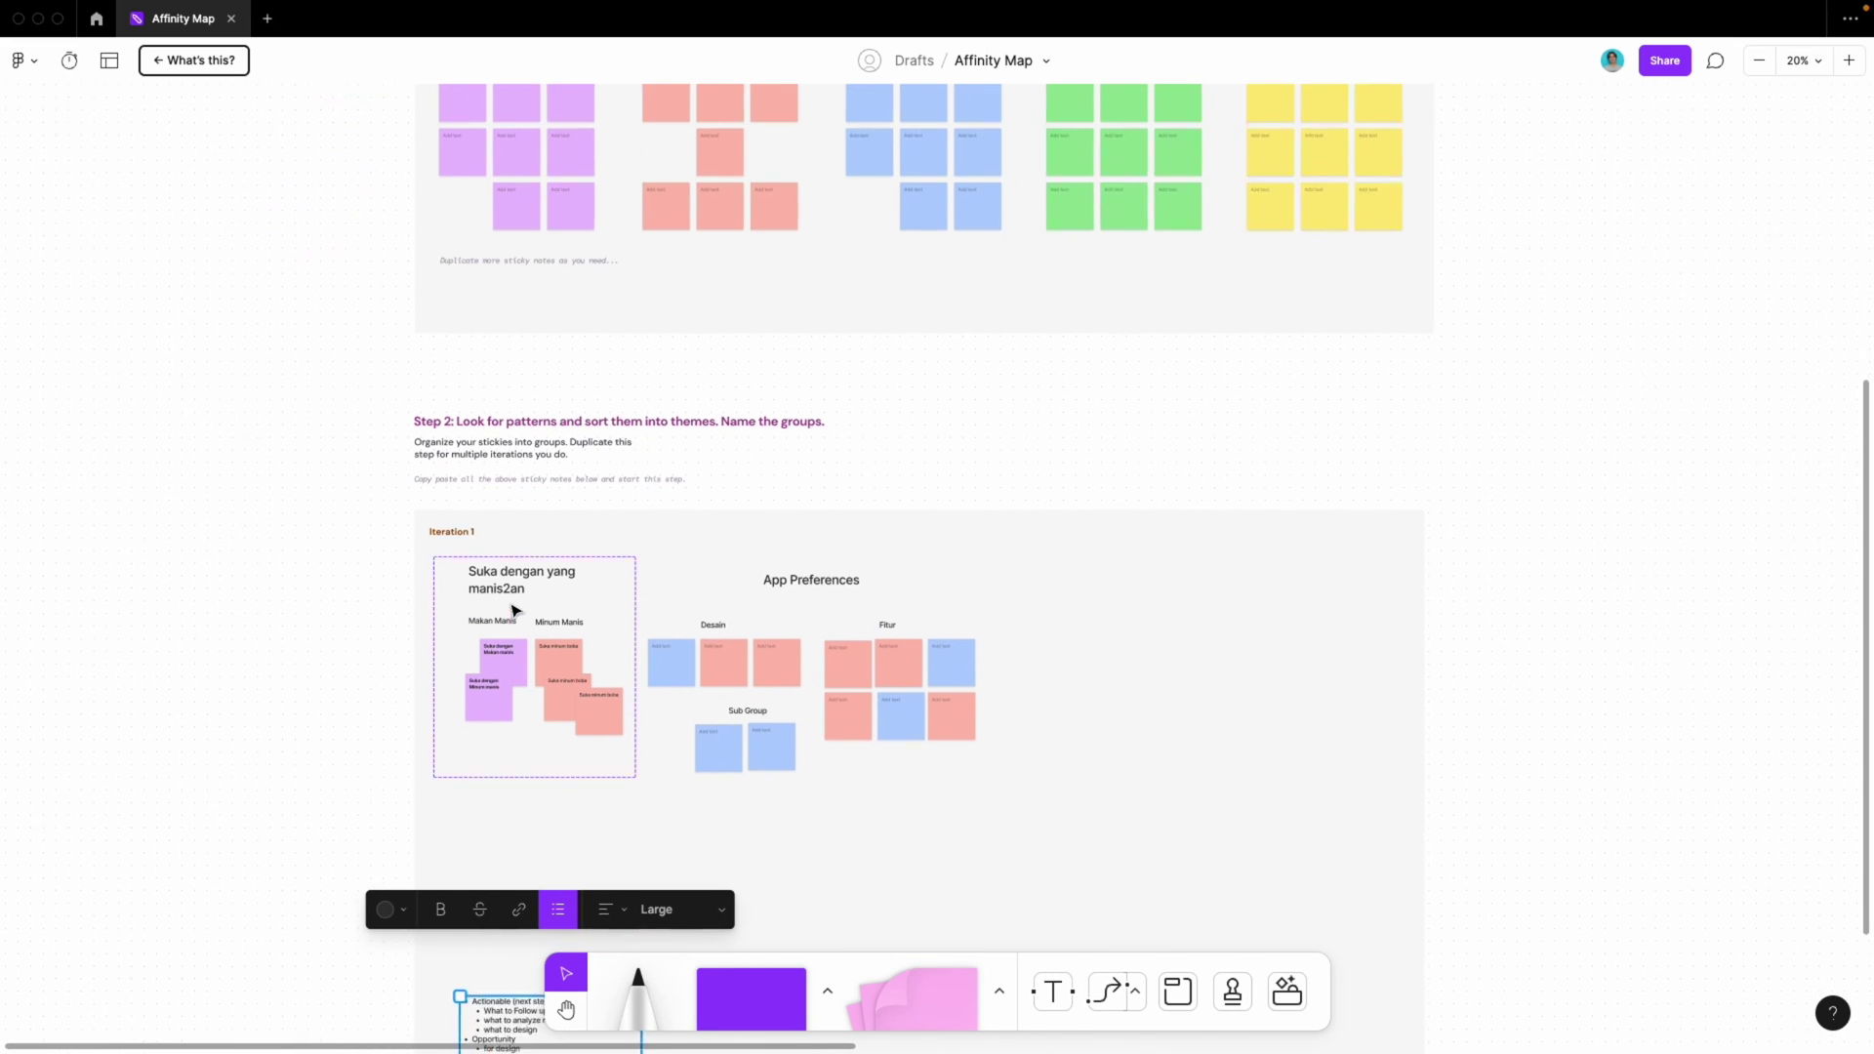
scroll(528, 424, down, 8)
scroll(493, 571, down, 6)
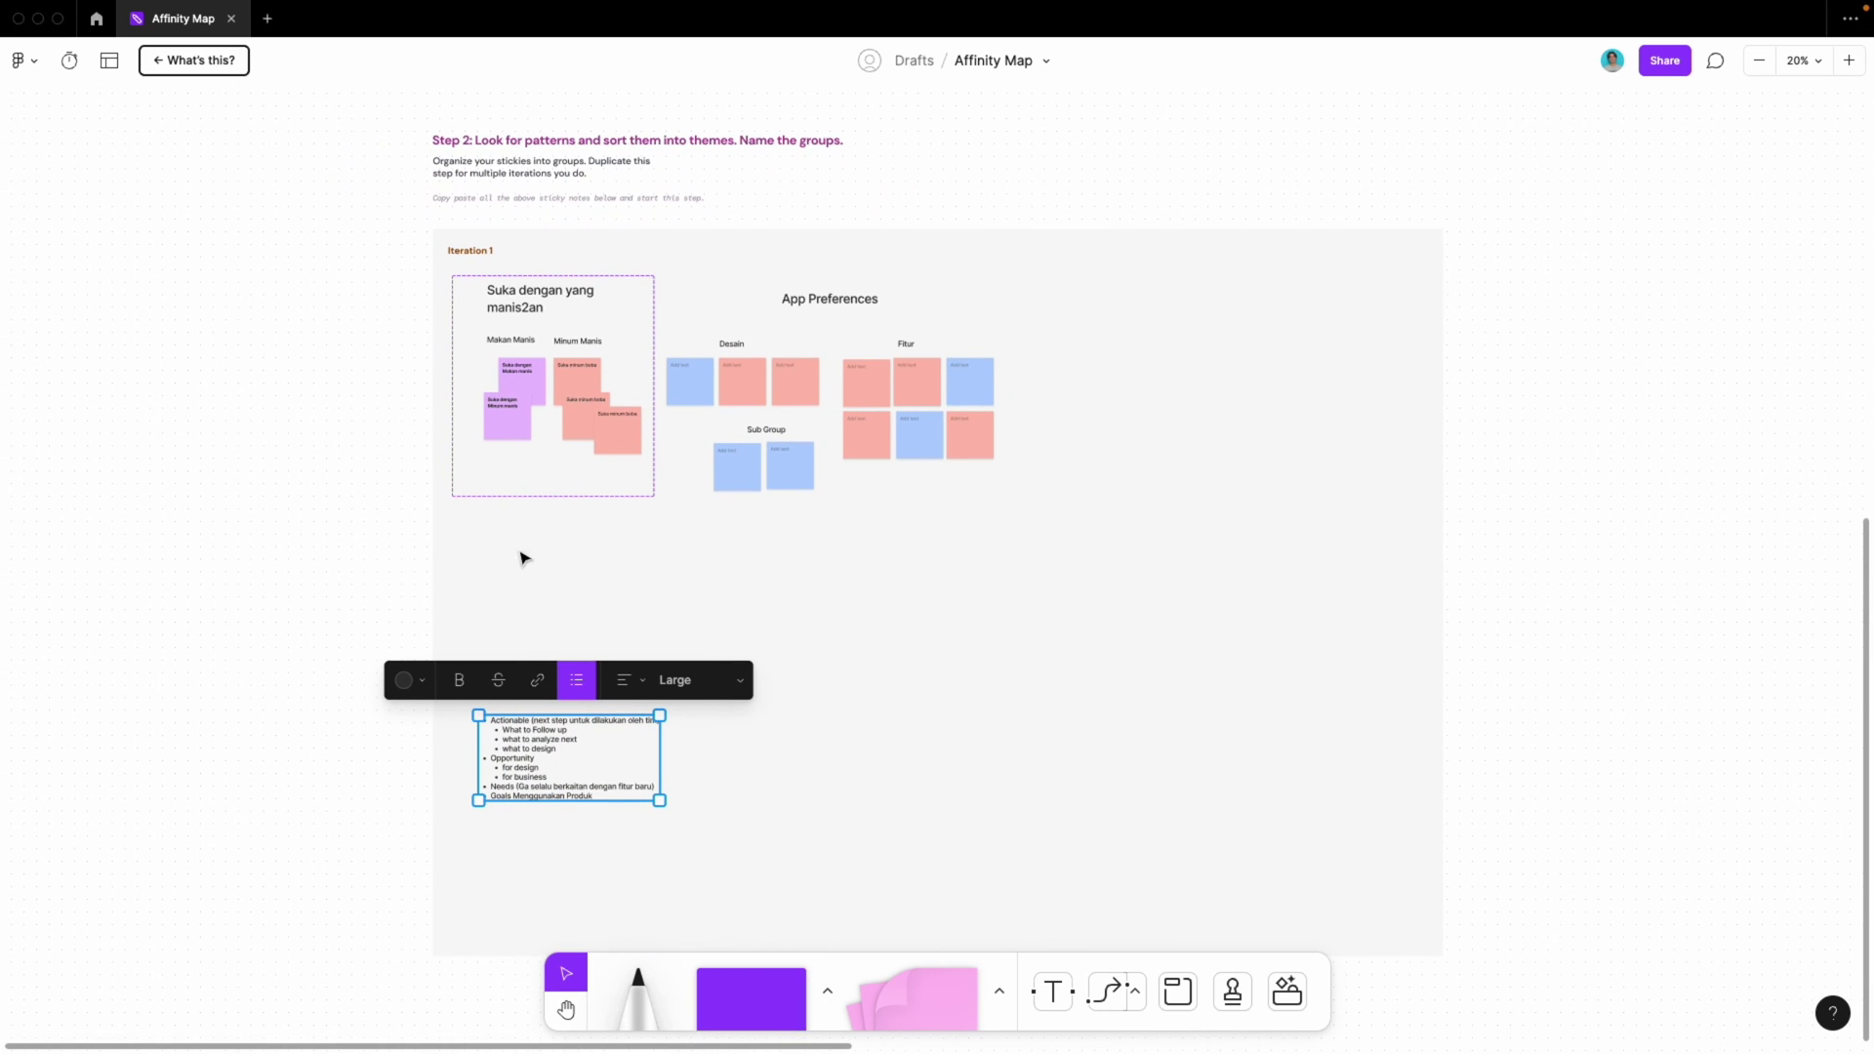
ctrl+scroll(585, 410, up, 3)
scroll(571, 380, down, 8)
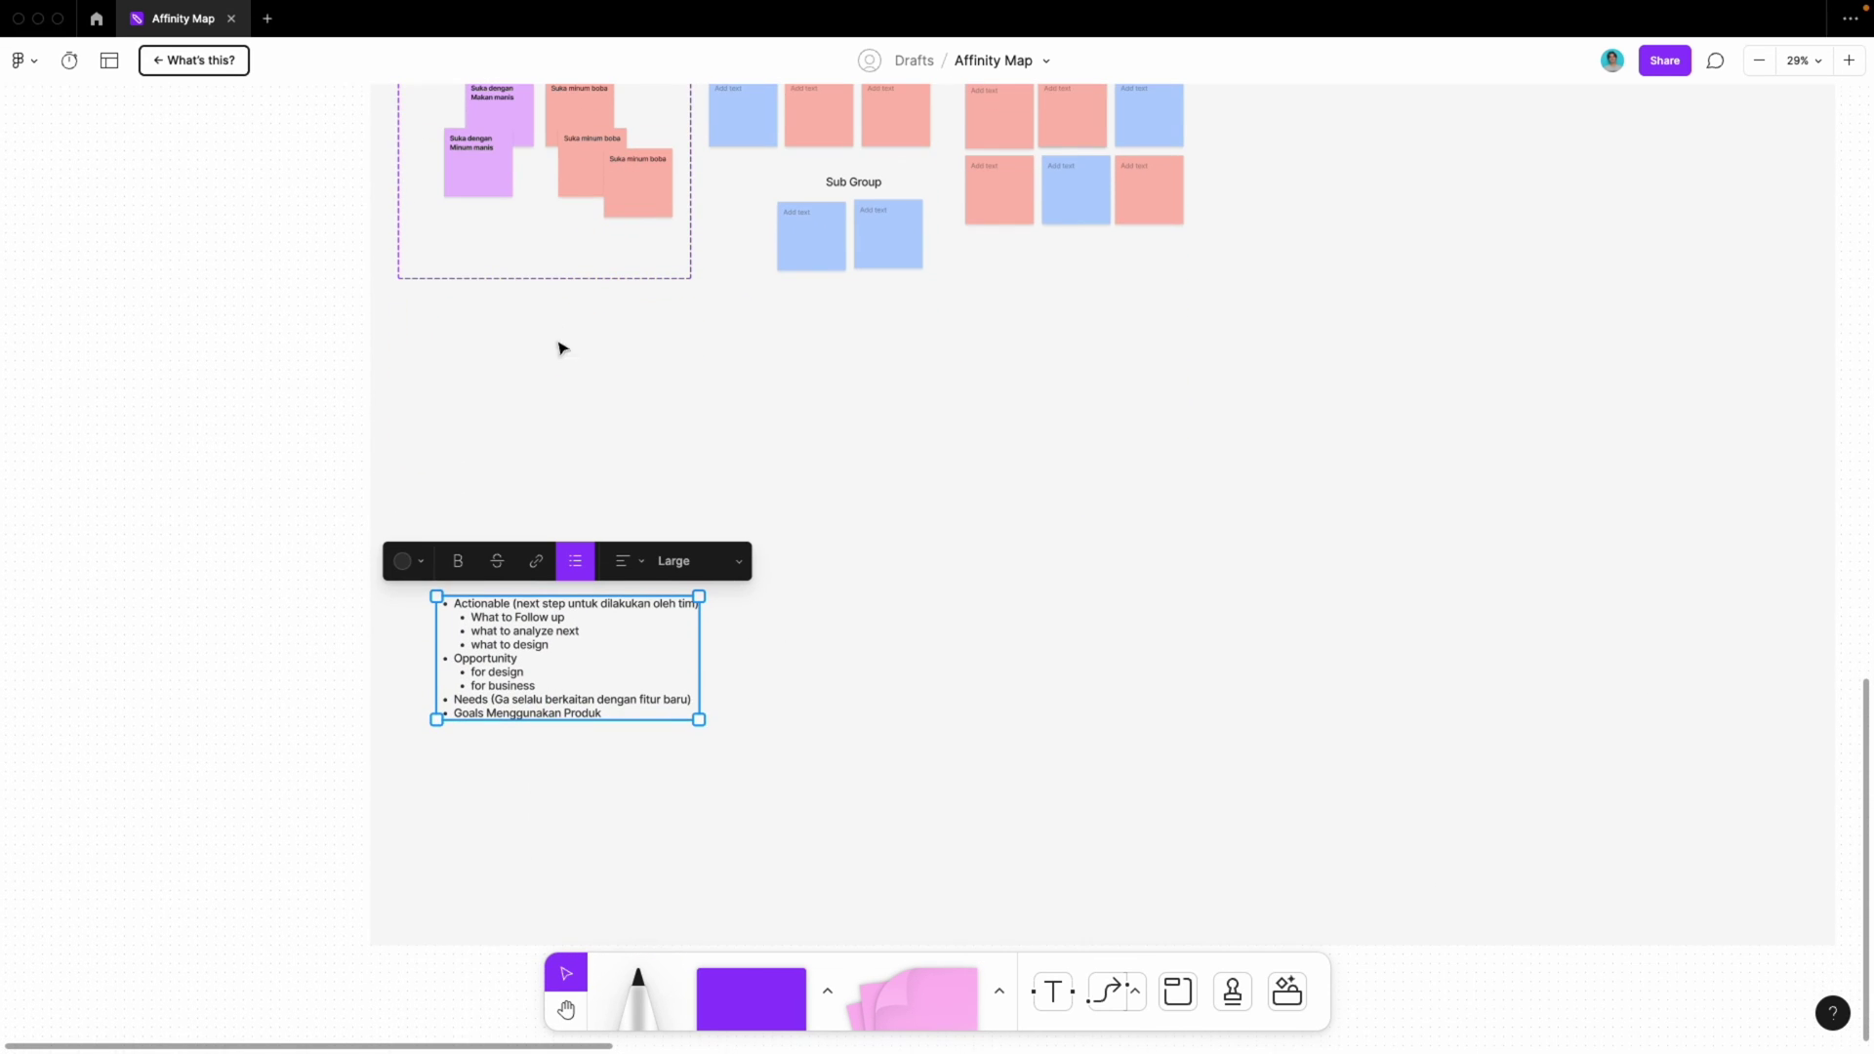
scroll(488, 439, up, 1)
ctrl+scroll(420, 734, up, 3)
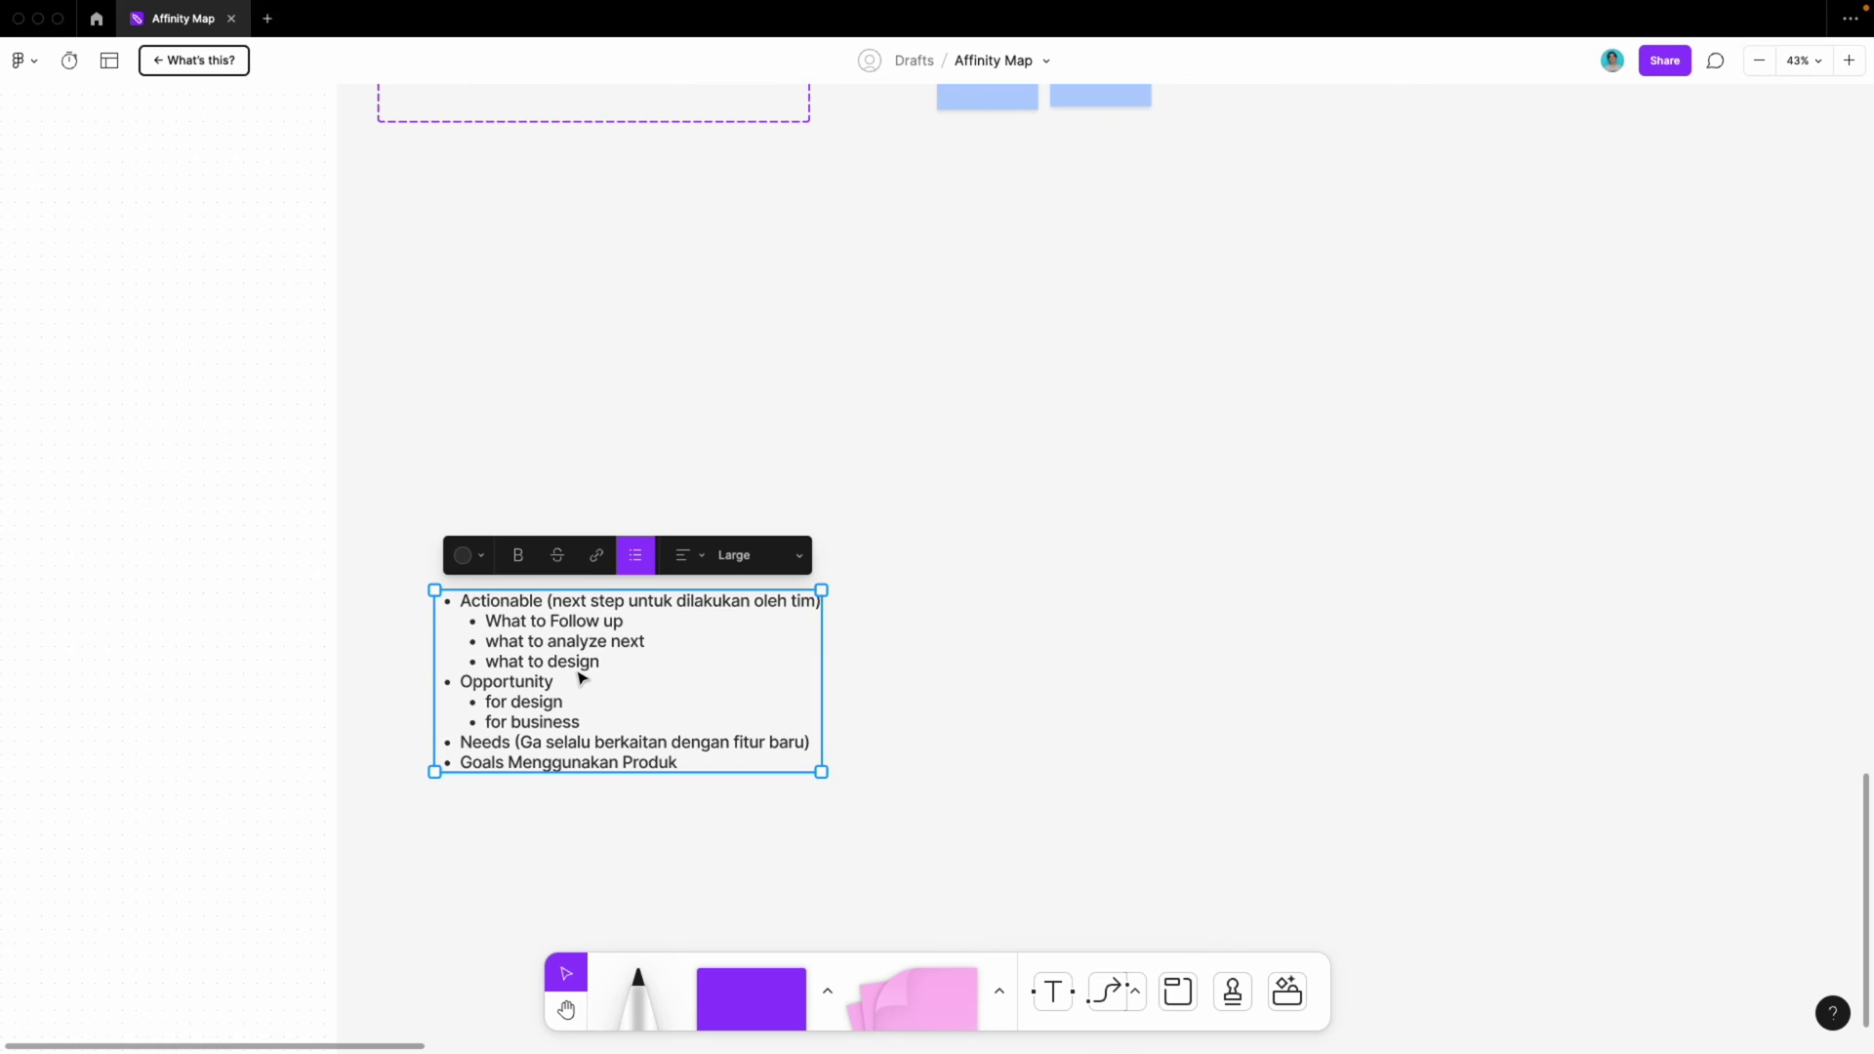
ctrl+scroll(580, 673, up, 3)
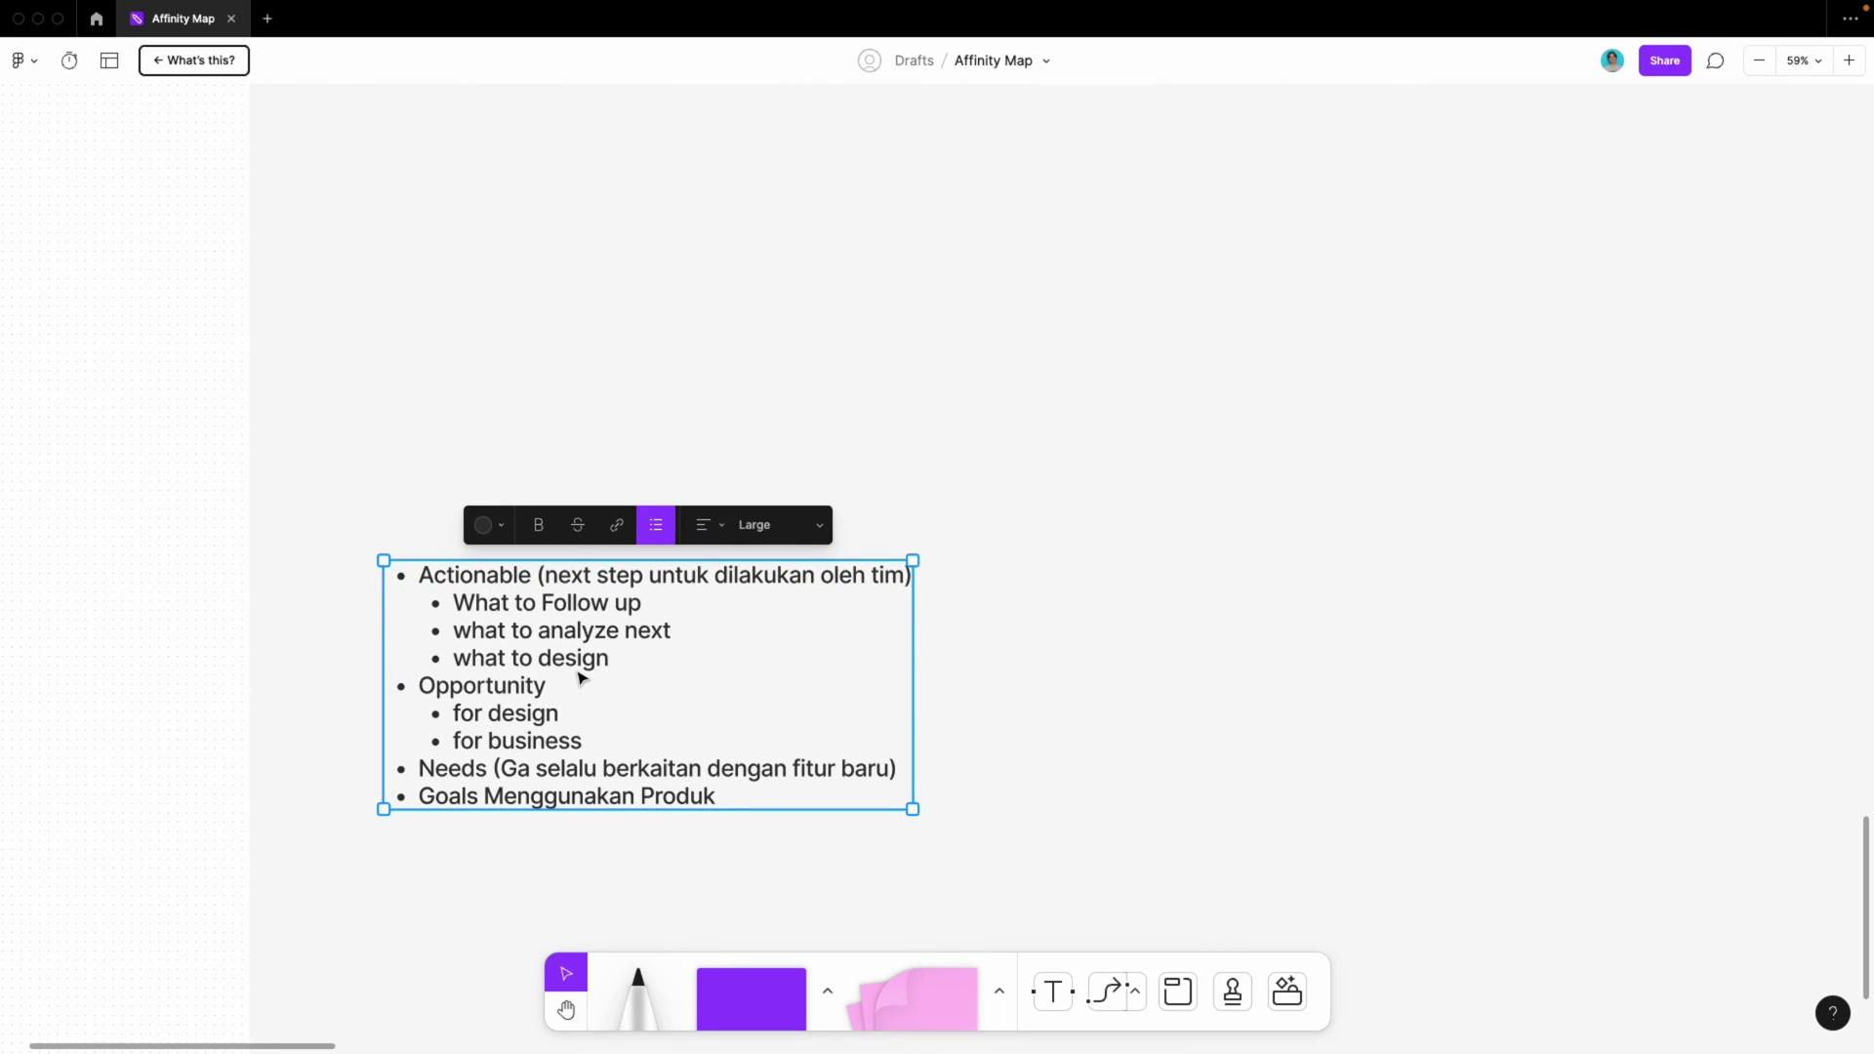